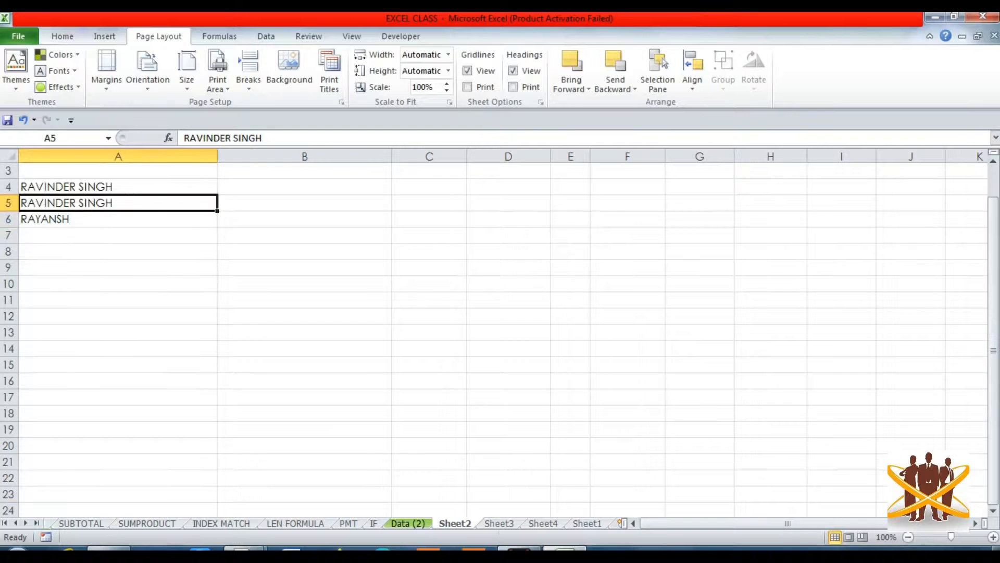
Fill the name in cell A6 down through cell A21.
key("shift+Down")
key("Down")
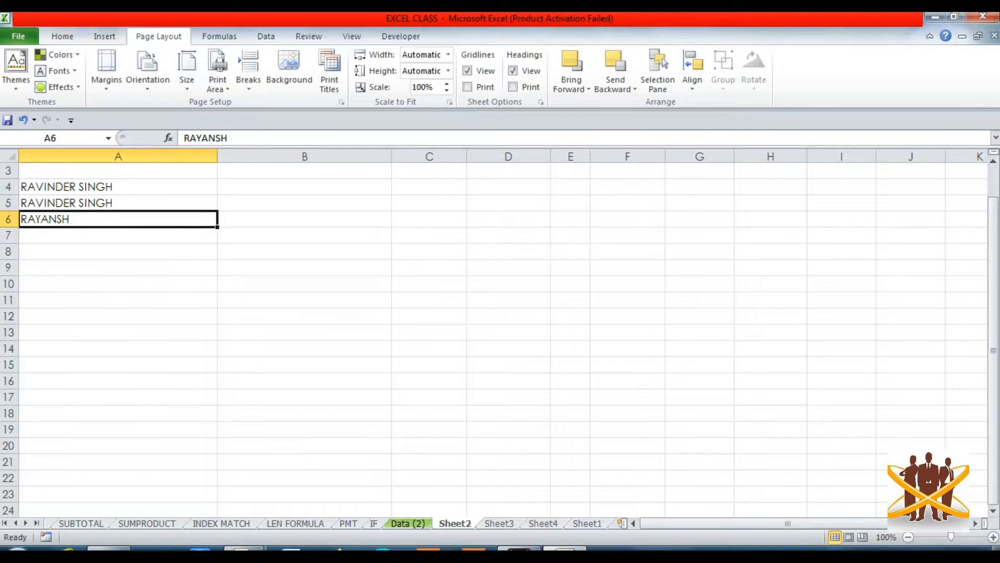
key("shift+Down")
key("shift+Down")
key("shift+Down")
key("shift+Down")
key("shift+Down")
key("shift+Down")
key("shift+Down")
key("shift+Down")
key("shift+Down")
key("shift+Down")
key("shift+Down")
key("shift+Down")
key("shift+Down")
key("shift+Down")
key("shift+Down")
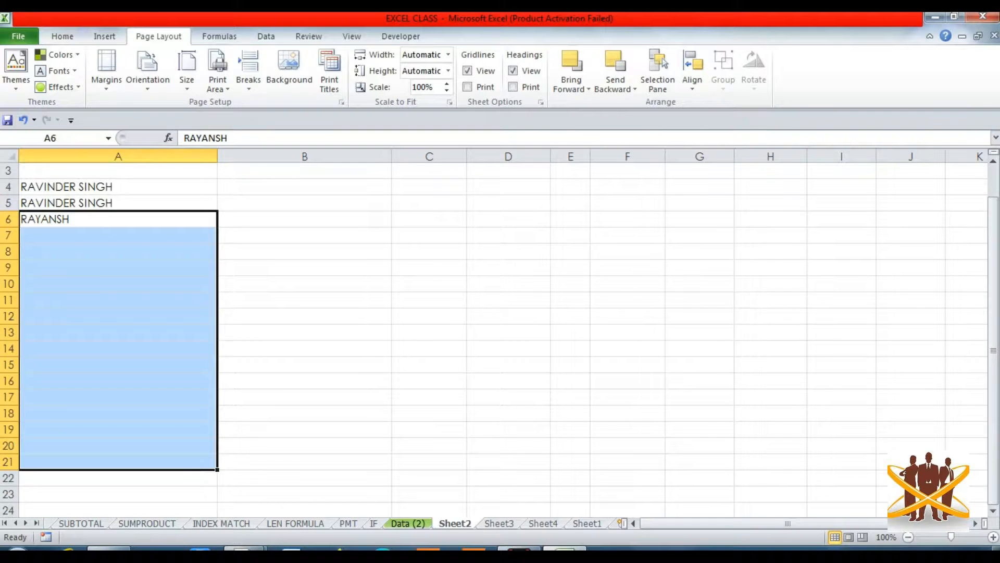
key("ctrl+d")
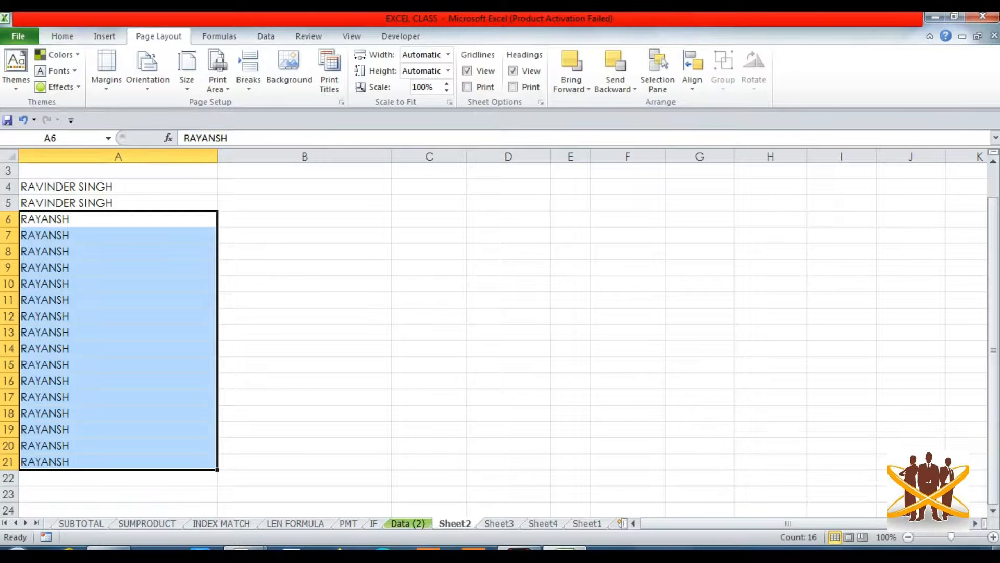
left_click(429, 413)
left_click(118, 235)
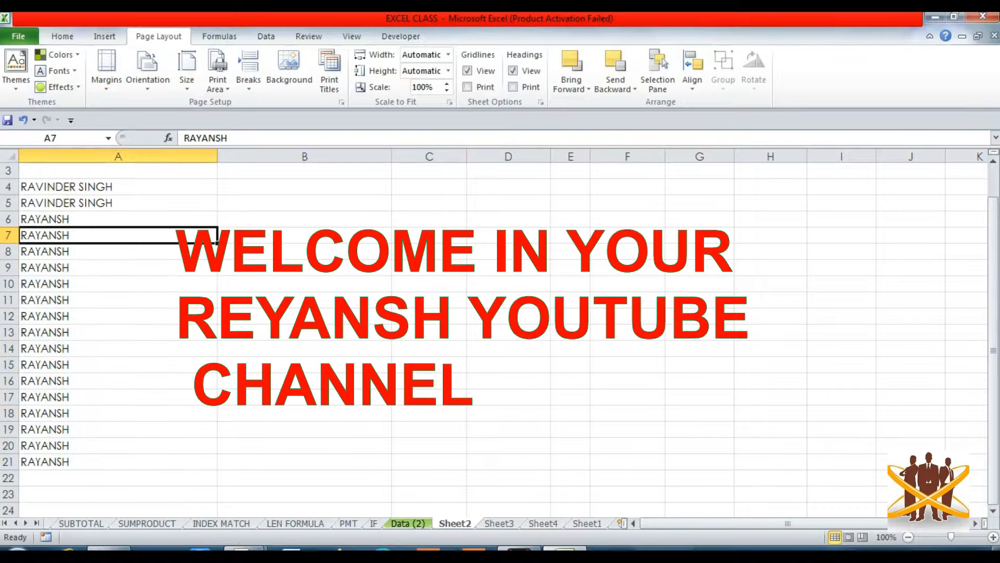
key("Up")
key("Up")
key("Up")
key("Up")
key("Right")
key("Right")
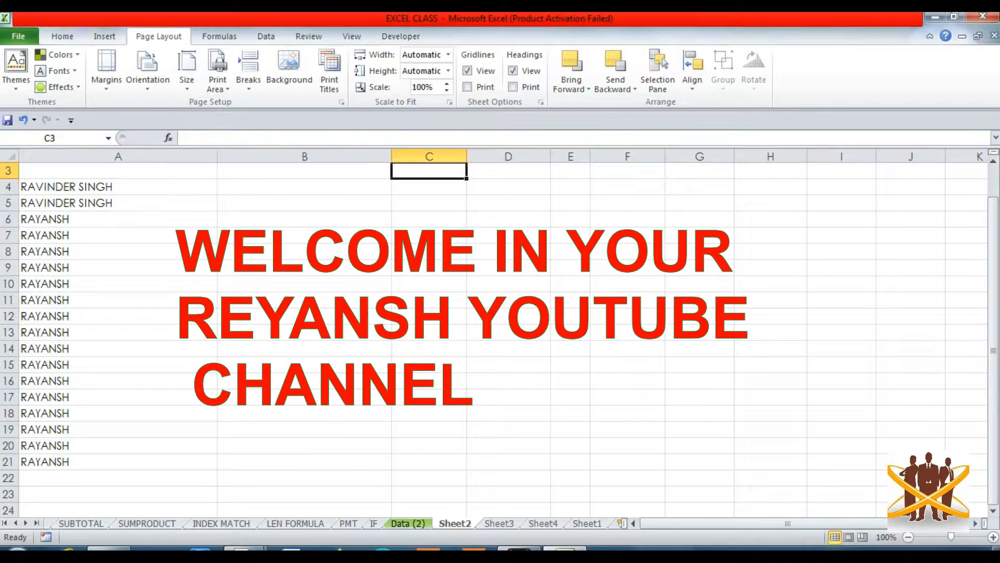
key("Down")
key("Down")
key("Left")
key("Left")
key("Up")
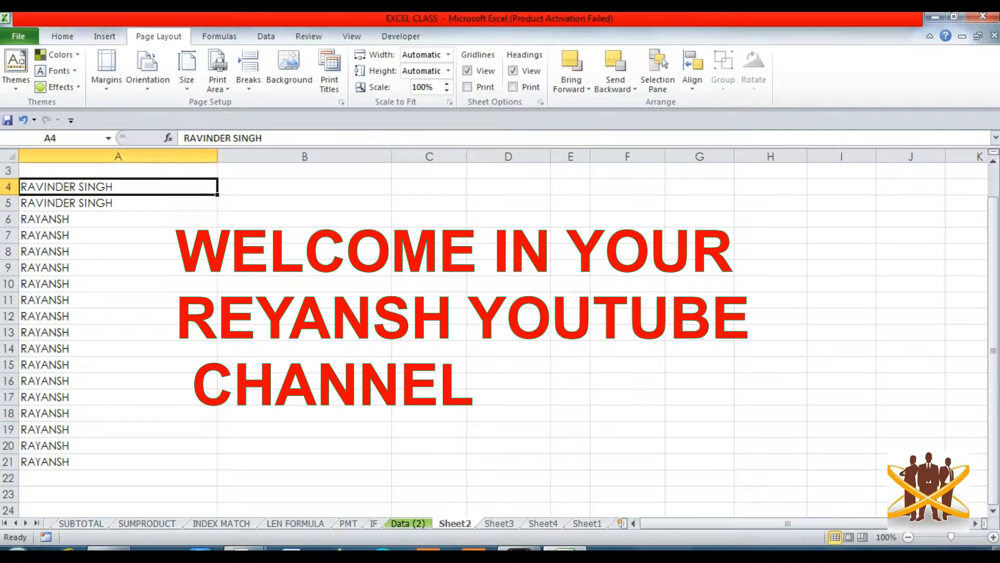
key("Down")
key("Down")
key("Up")
key("Up")
key("Down")
key("Down")
key("Down")
key("Down")
key("Down")
key("Up")
key("Up")
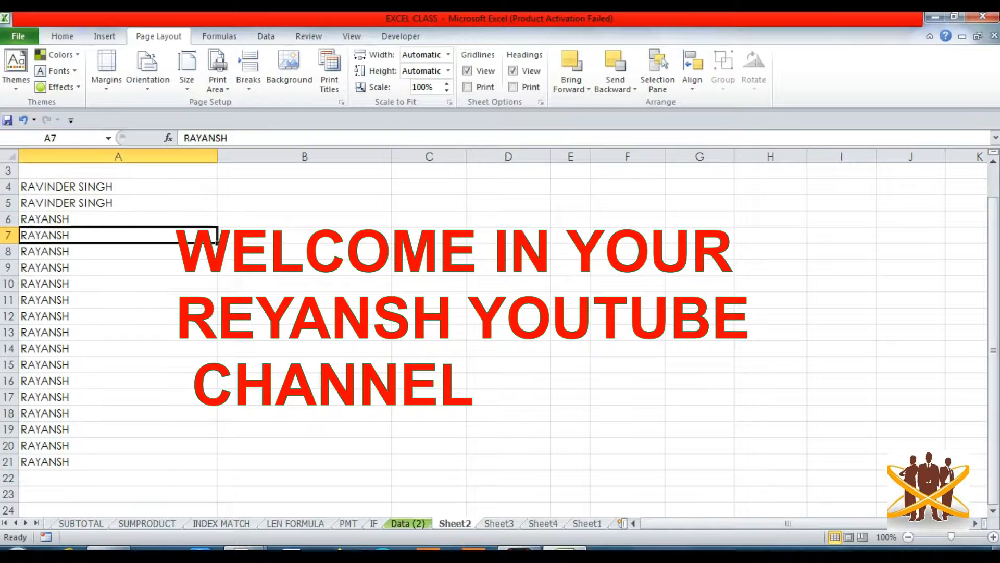
key("Up")
key("Up")
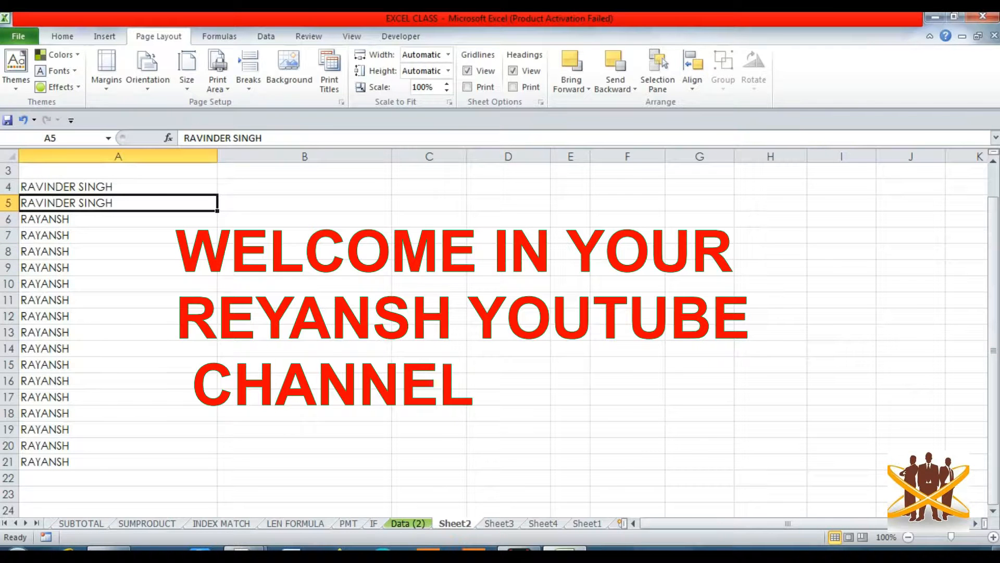
key("Up")
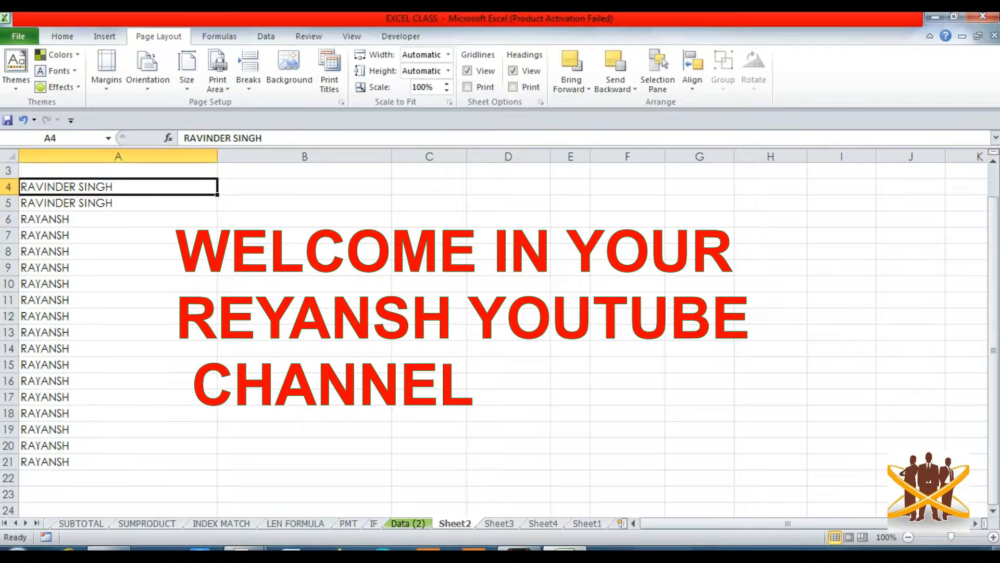
key("Right")
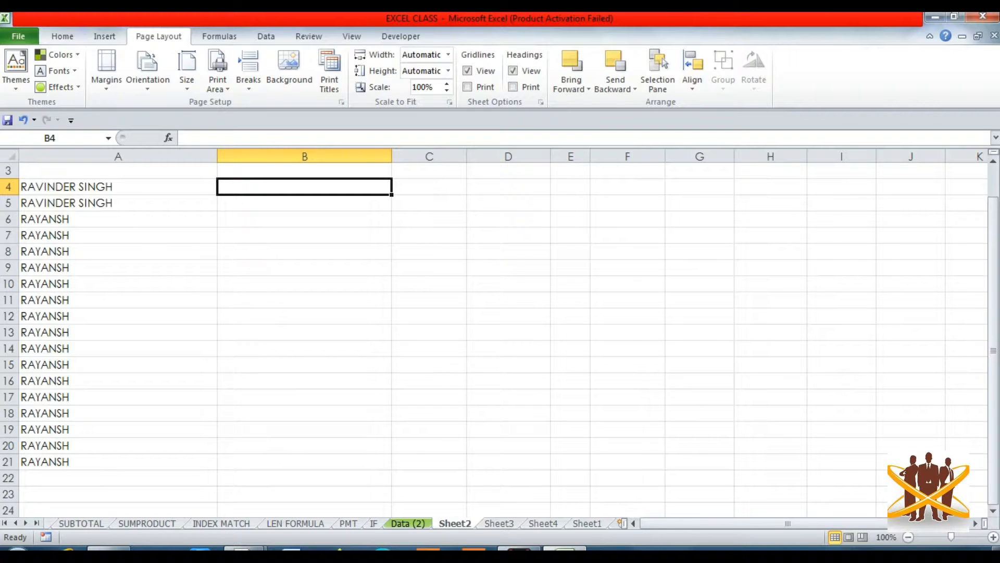
type("=")
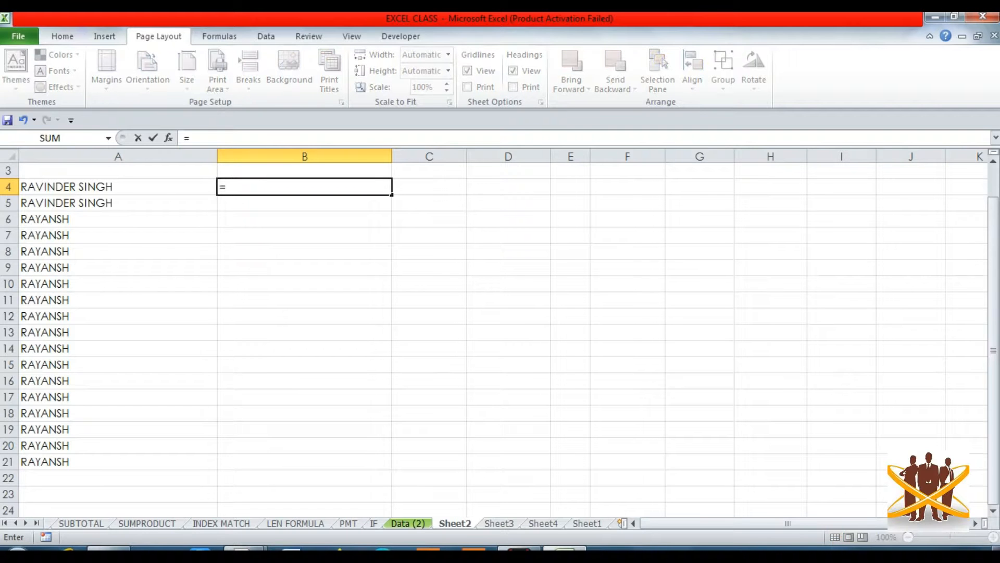
key("BackSpace")
type("+")
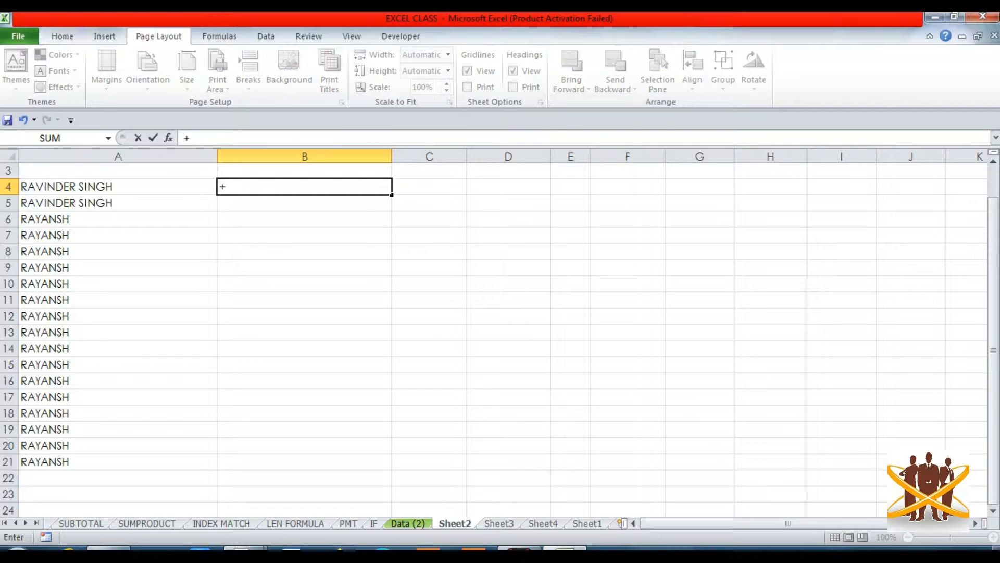
key("BackSpace")
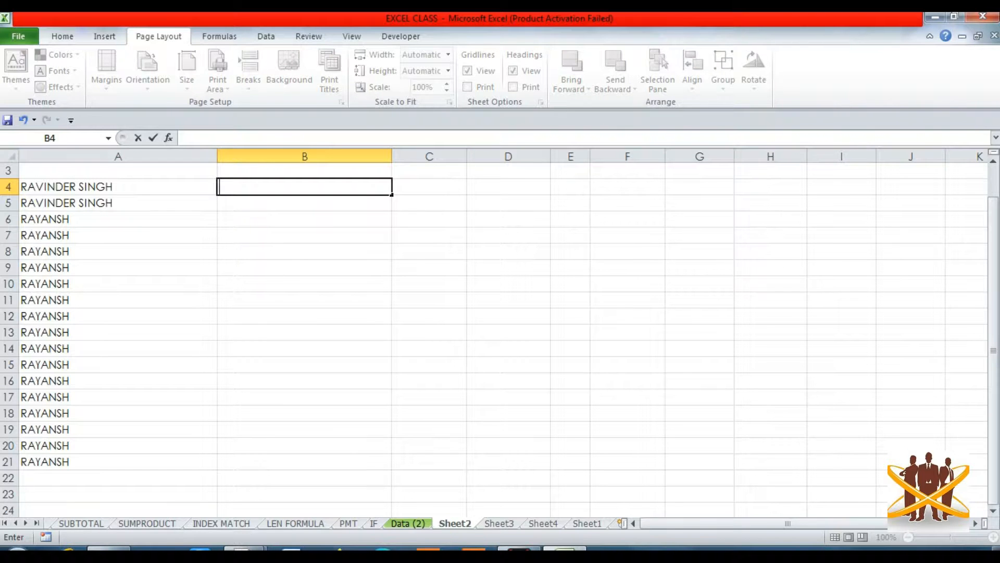
Enter the formula =PROPER(A4) in cell B4 to convert the first name to proper case.
type("=")
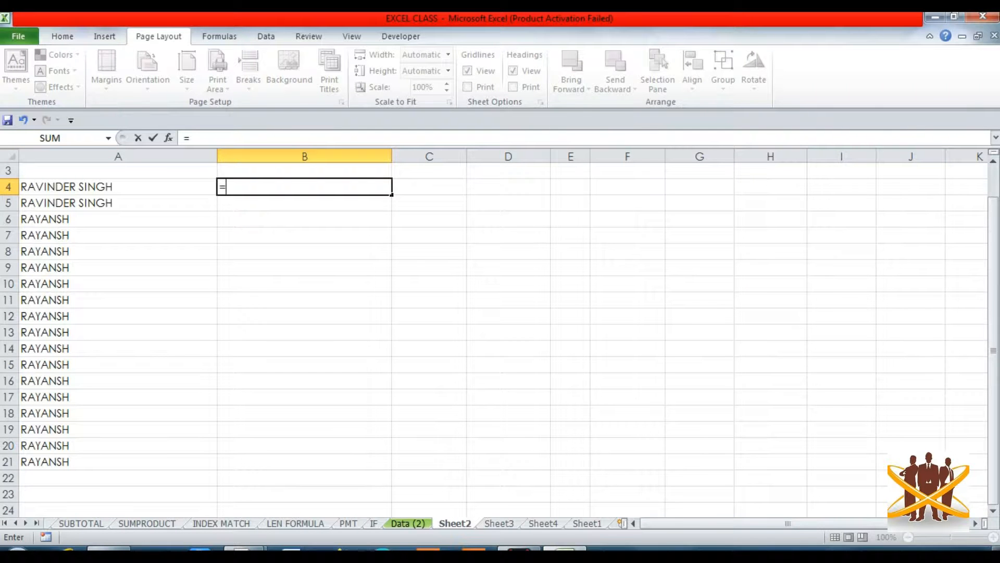
type("PROPER")
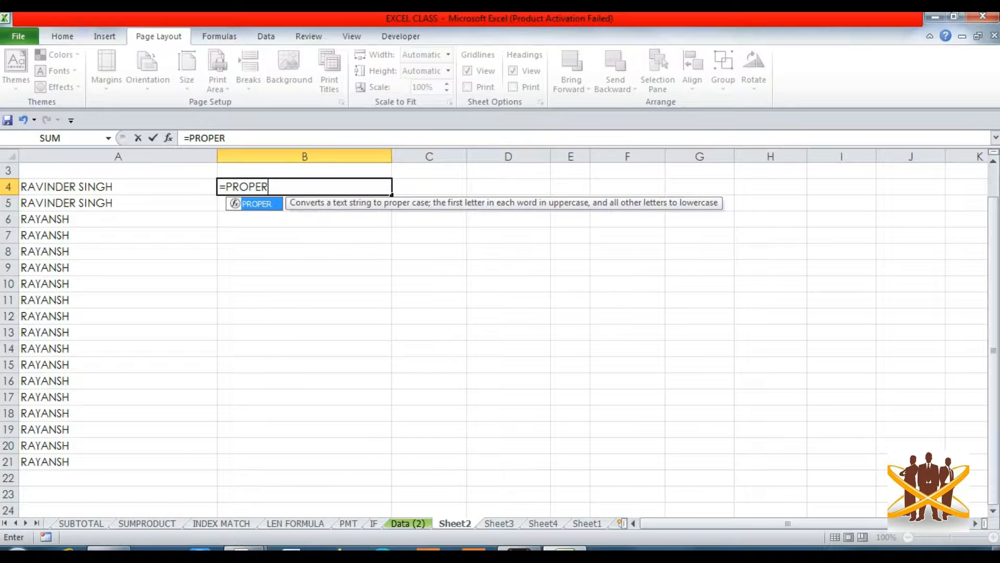
type("(")
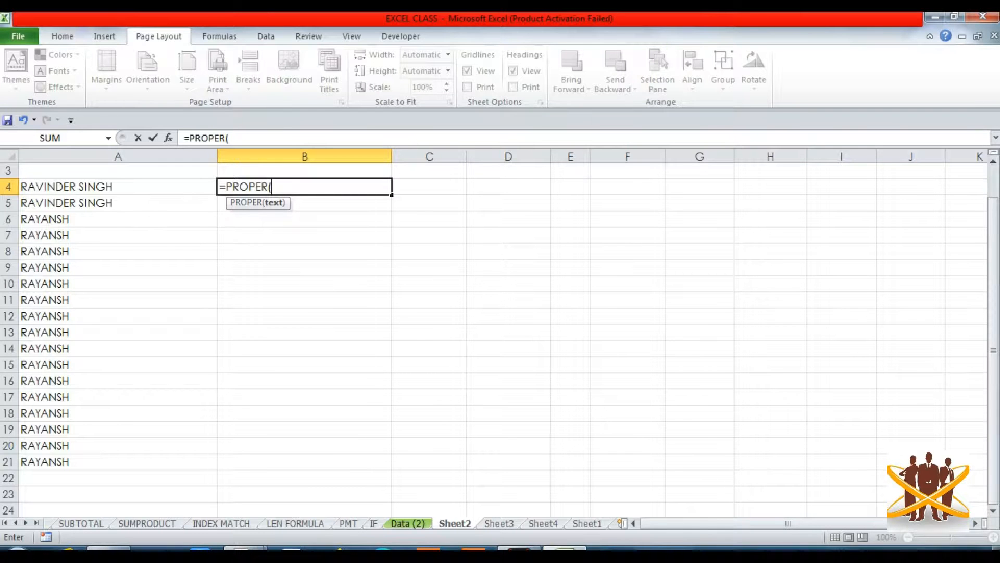
key("Left")
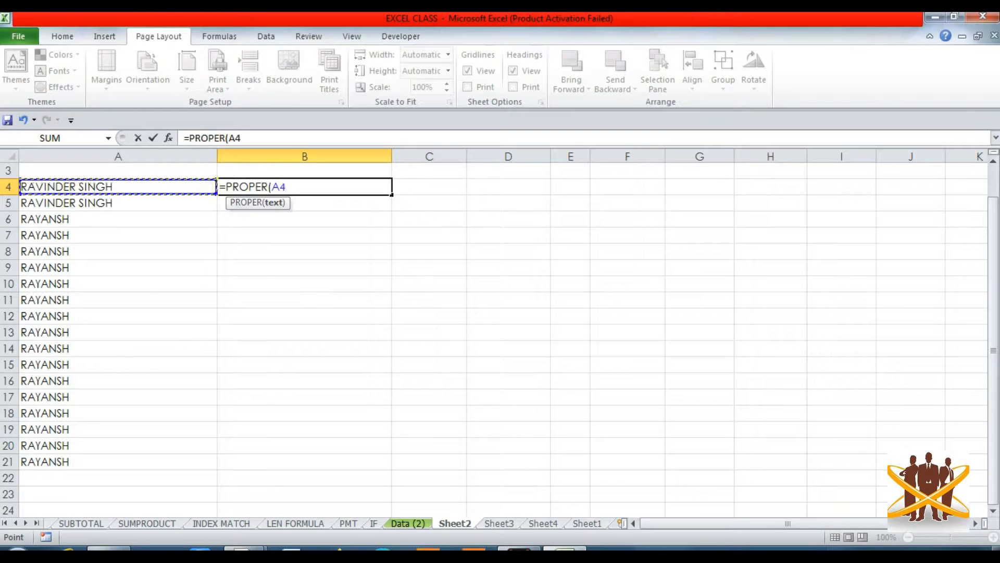
key("Return")
key("Up")
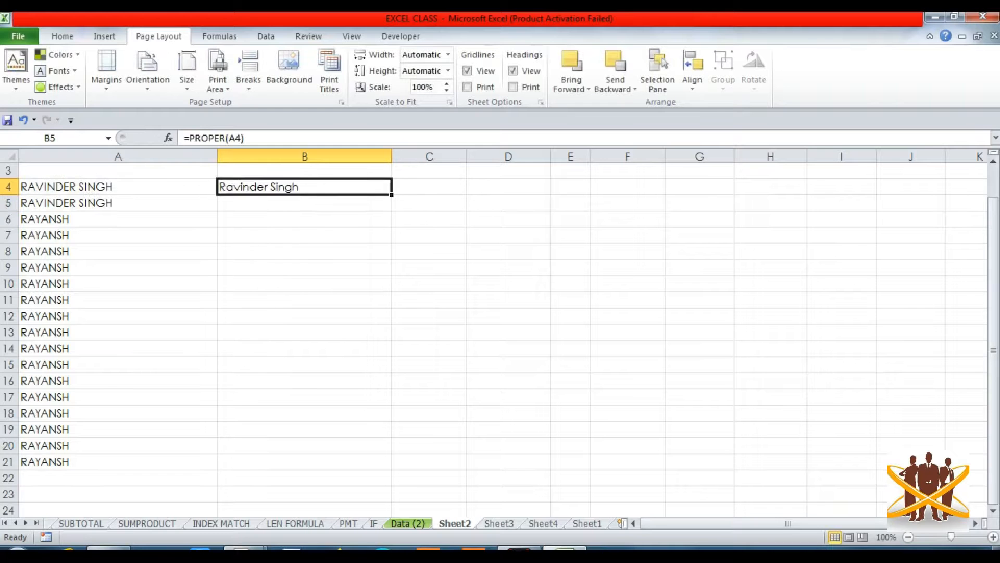
key("Left")
key("Right")
key("Down")
key("Up")
Fill the PROPER formula from cell B4 down through cell B21.
key("shift+Down")
key("shift+Down")
key("shift+Down")
key("shift+Down")
key("shift+Down")
key("shift+Down")
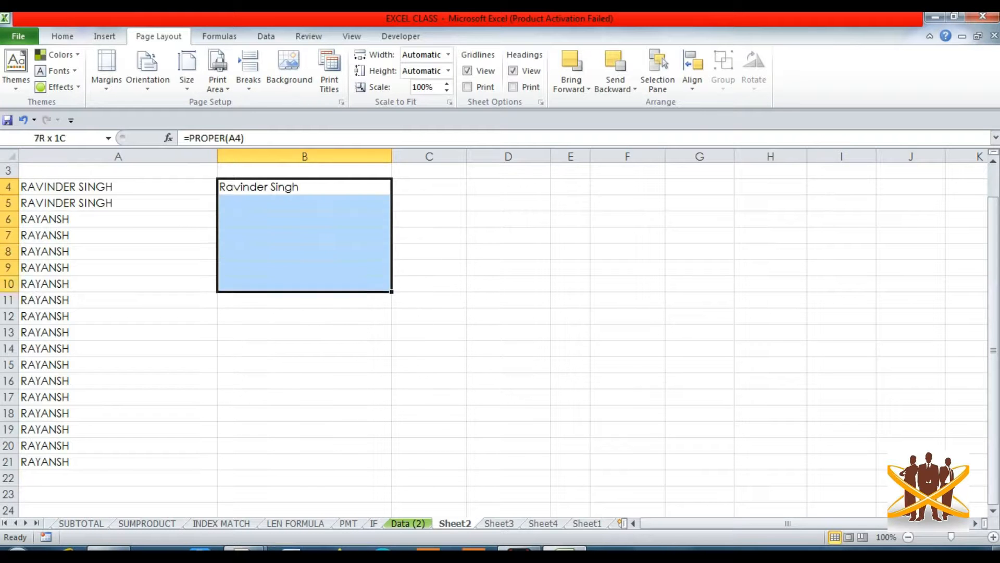
key("shift+Down")
key("shift+Down")
key("shift+Down")
key("shift+Down")
key("shift+Down")
key("shift+Down")
key("shift+Down")
key("shift+Down")
key("shift+Down")
key("shift+Down")
key("shift+Down")
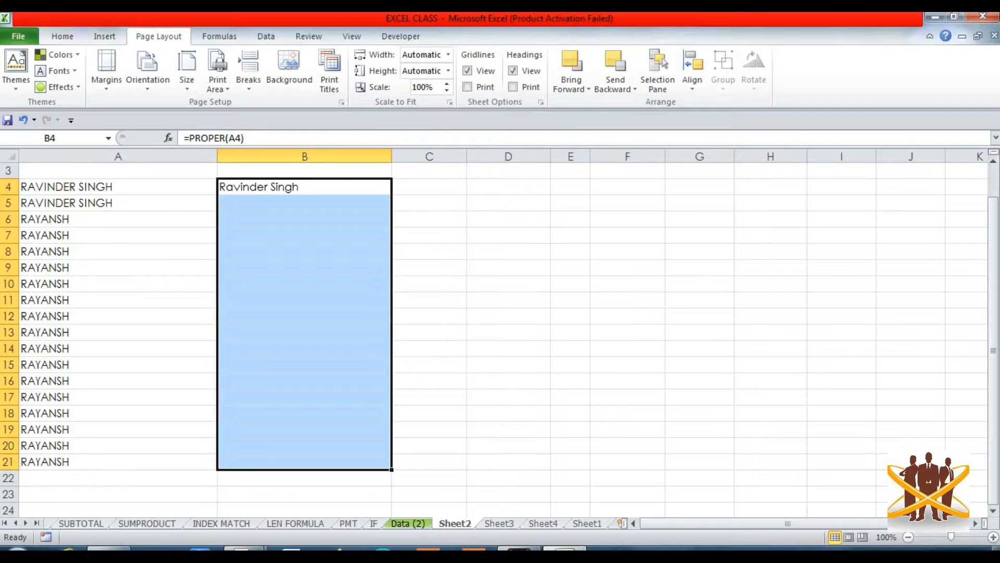
key("ctrl+d")
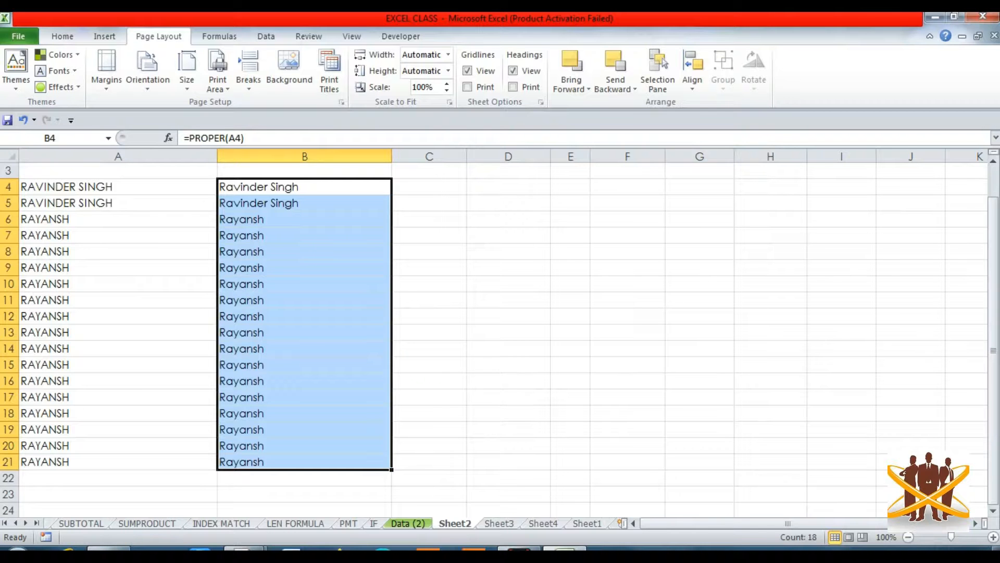
Compare the PROPER formula results in column B with the original names in column A.
key("Down")
key("Down")
key("Down")
key("Down")
key("Left")
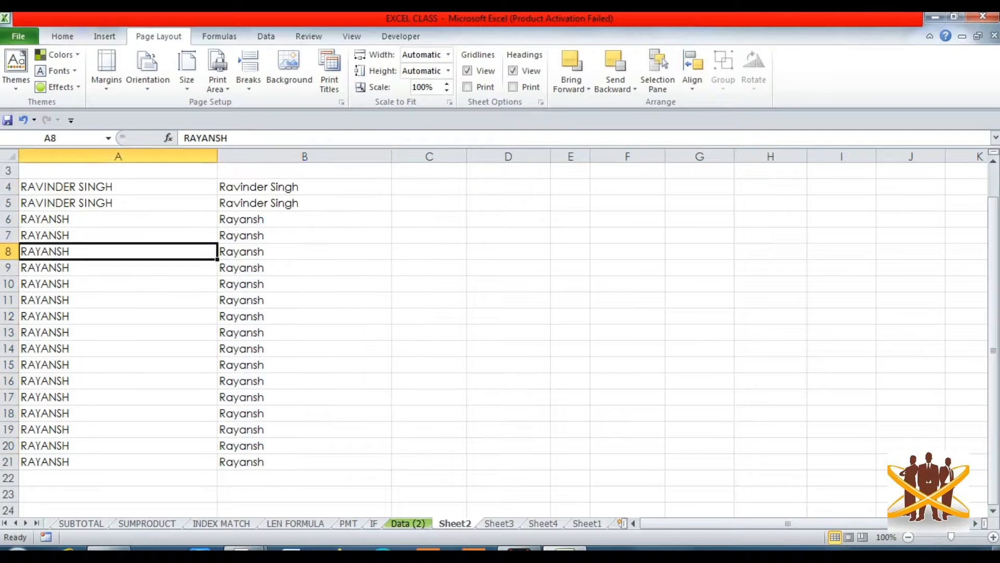
key("Right")
key("Up")
key("Up")
key("Up")
key("Down")
key("Down")
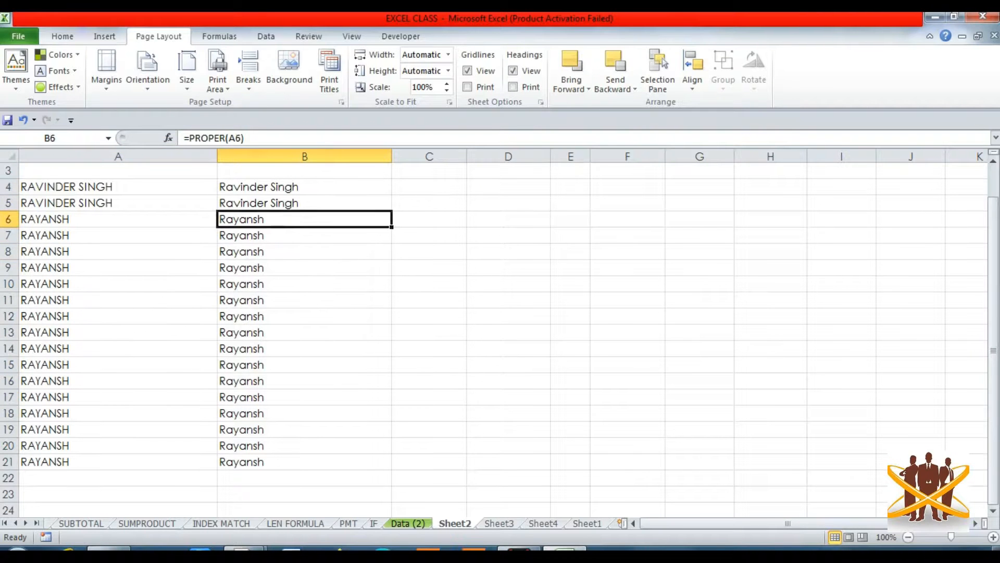
key("Down")
key("Down")
key("Down")
key("Down")
key("Down")
key("Down")
key("Down")
key("Down")
key("Down")
key("Down")
key("Down")
key("Down")
key("Down")
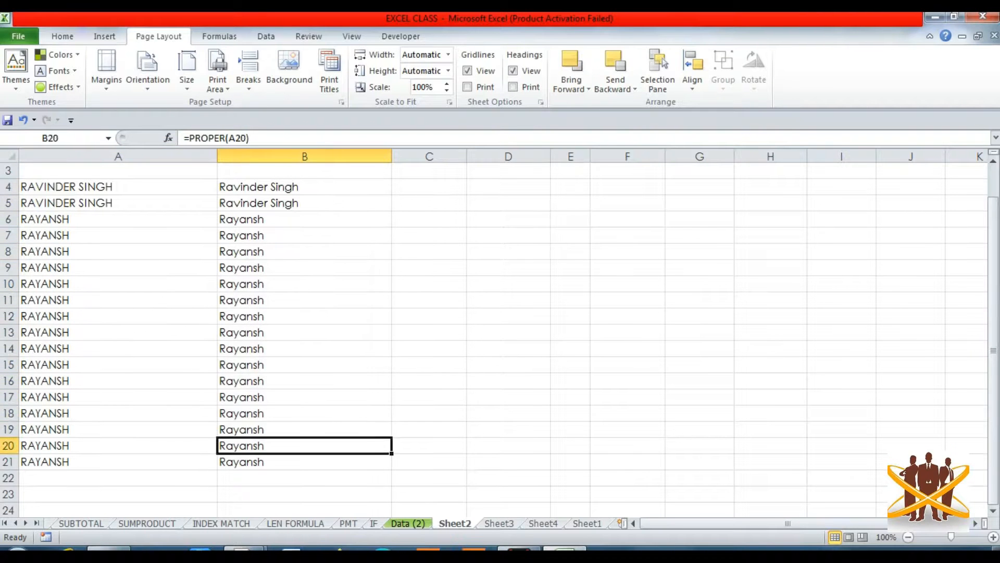
key("Up")
key("Up")
key("Up")
key("Up")
key("Up")
key("Up")
key("Up")
key("Up")
key("Up")
key("Up")
key("Up")
key("Up")
key("Up")
key("Up")
key("Up")
key("Up")
Enter the heading PROPER in cell B3 and make it bold.
key("Up")
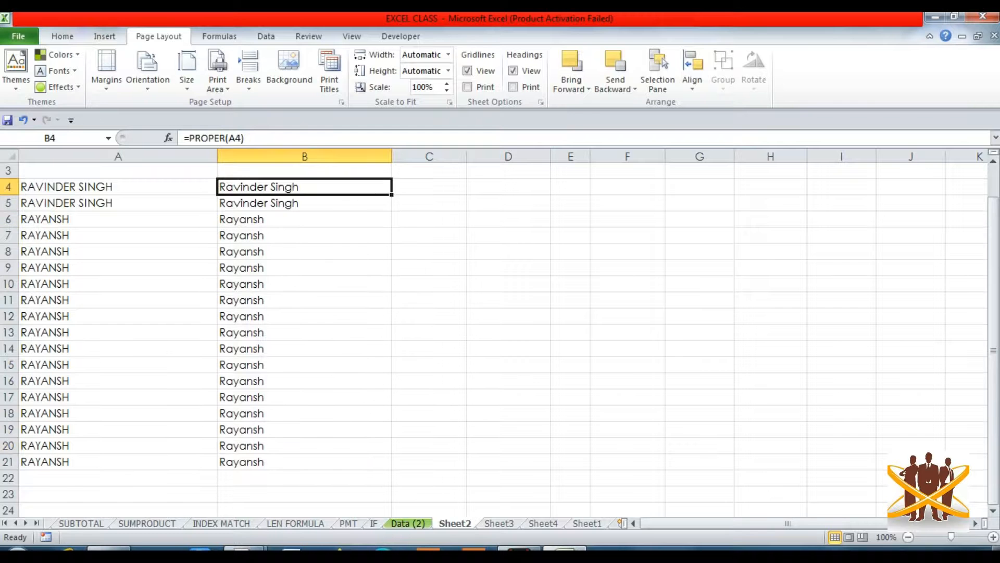
type("PROPER")
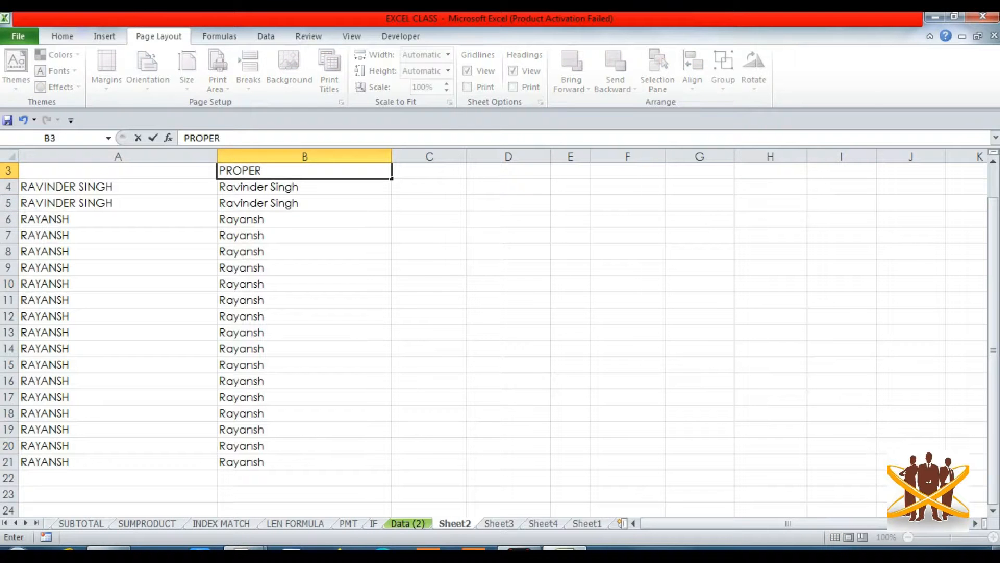
key("Return")
key("Up")
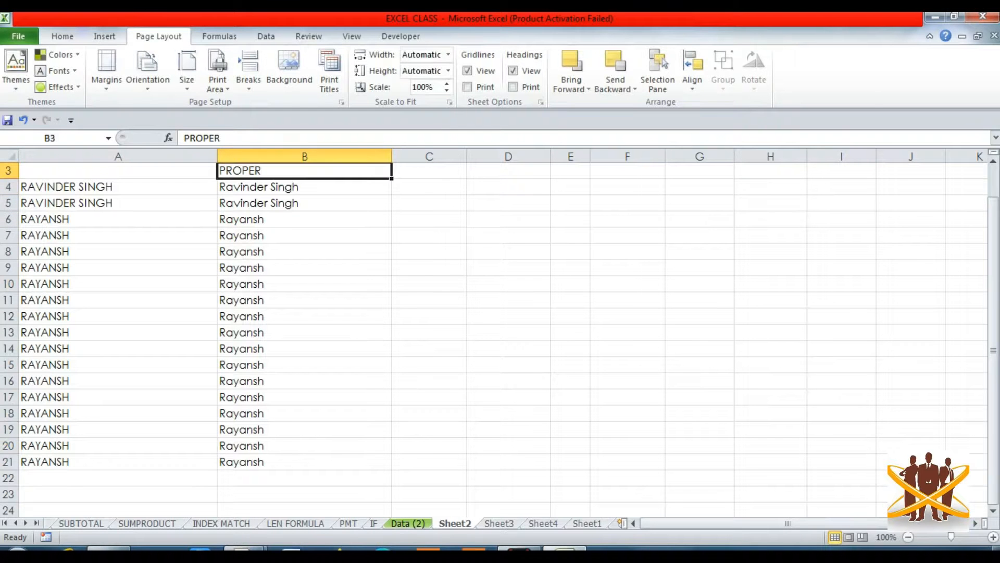
key("ctrl+b")
Enter the heading LOWER in cell C3, beside the PROPER heading.
key("Right")
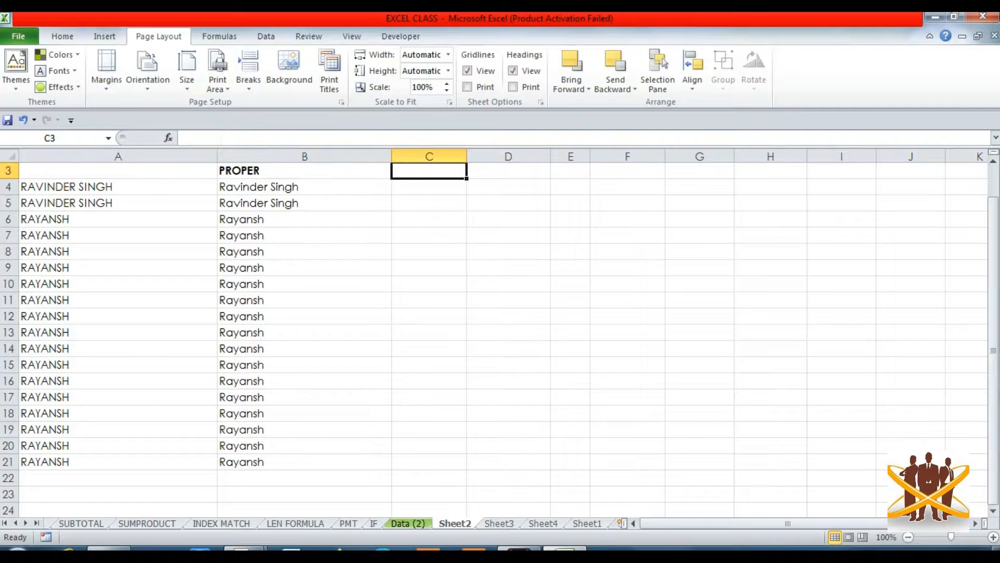
type("LOWER")
key("Return")
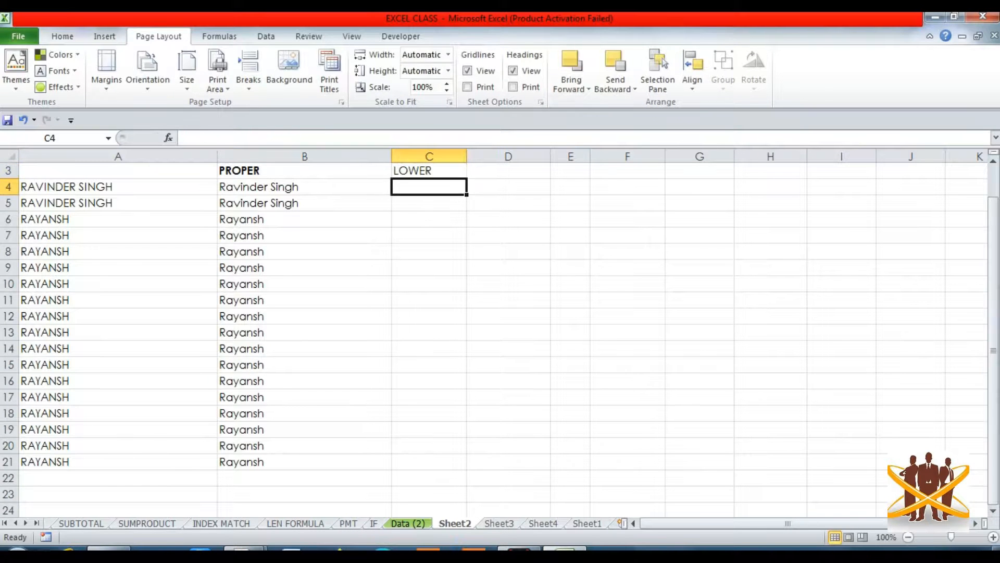
Enter the formula =LOWER(A4) in cell C4 to convert the first name to lowercase.
type("=L")
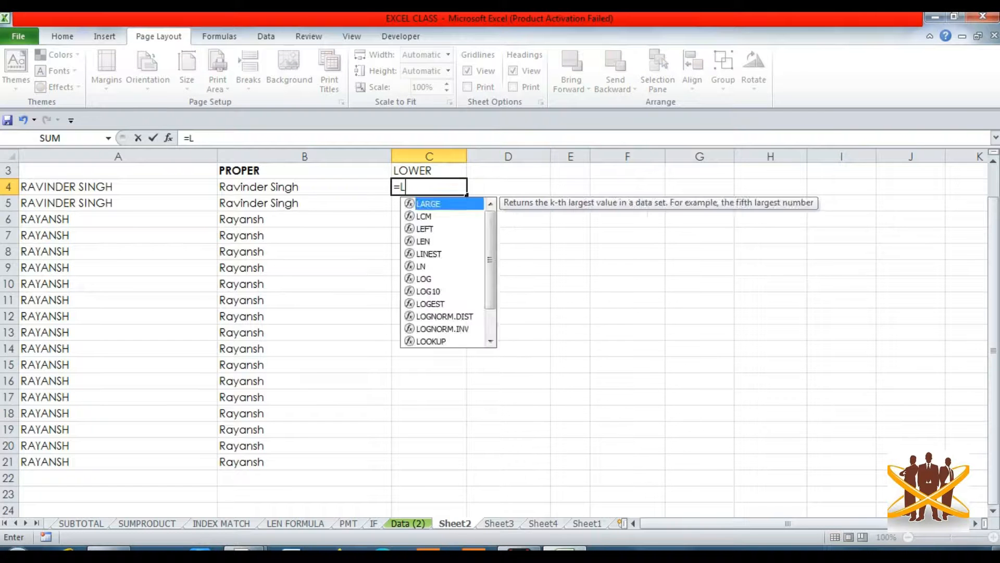
type("OWER(")
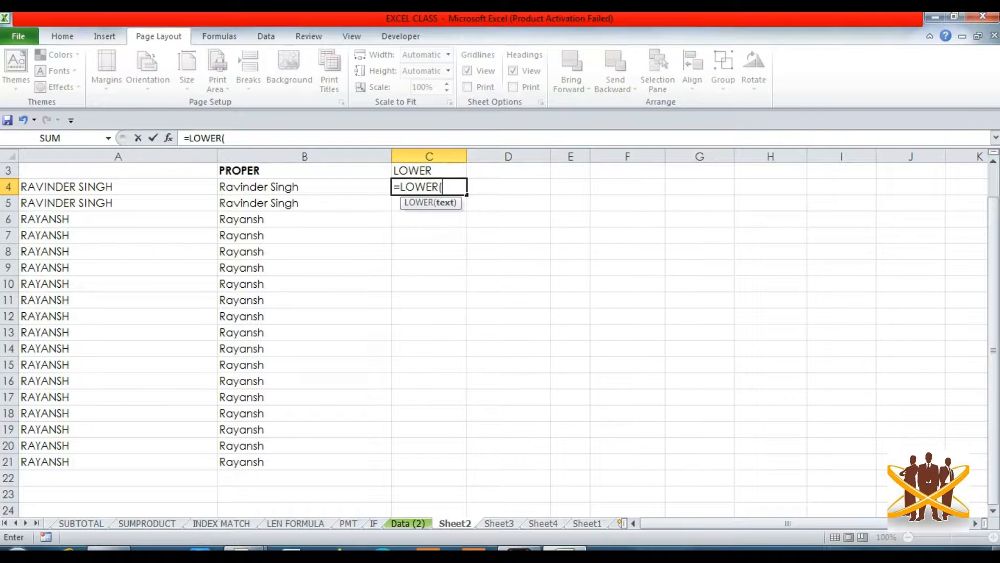
key("Left")
key("Left")
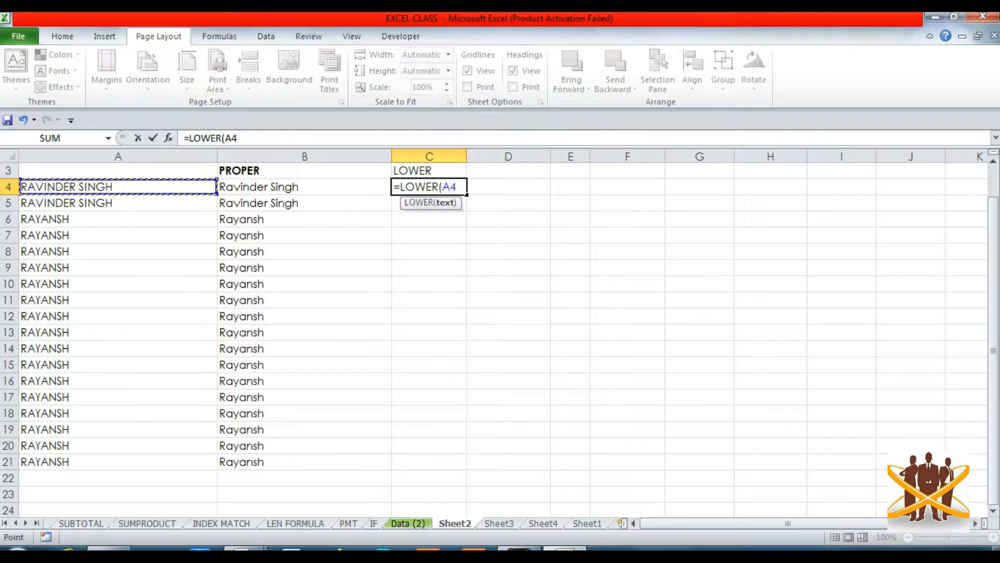
key("Return")
key("Up")
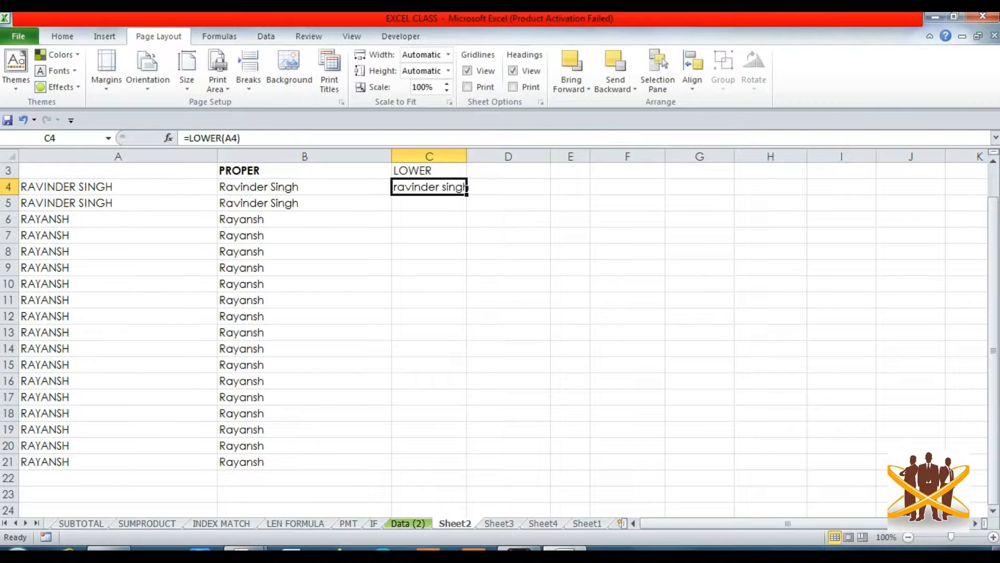
Fill the LOWER formula from cell C4 down through cell C21.
key("shift+Down")
key("shift+Down")
key("shift+Down")
key("shift+Down")
key("shift+Down")
key("shift+Down")
key("shift+Down")
key("shift+Down")
key("shift+Down")
key("shift+Down")
key("shift+Down")
key("shift+Down")
key("shift+Down")
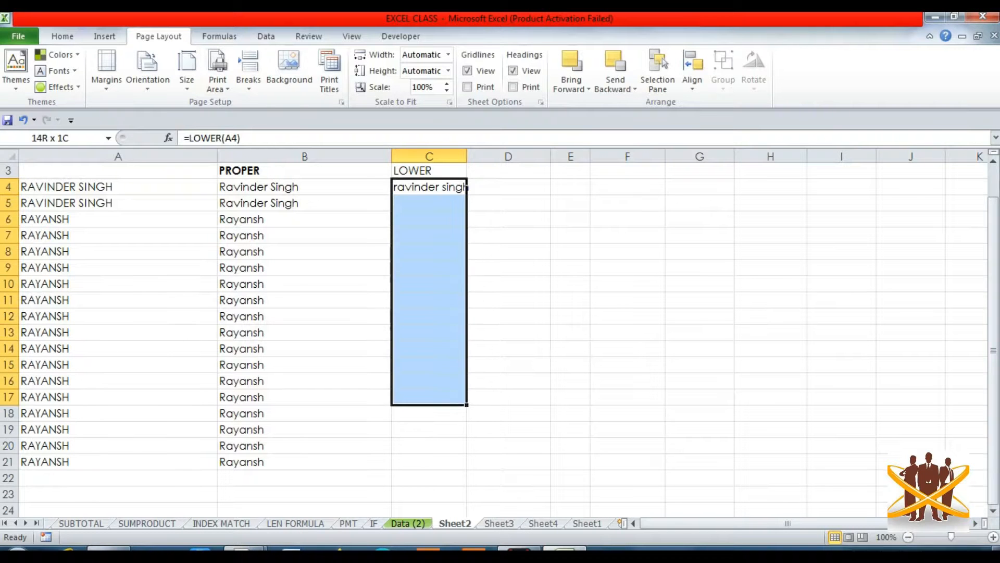
key("shift+Down")
key("shift+Down")
key("shift+Down")
key("shift+Down")
key("ctrl+d")
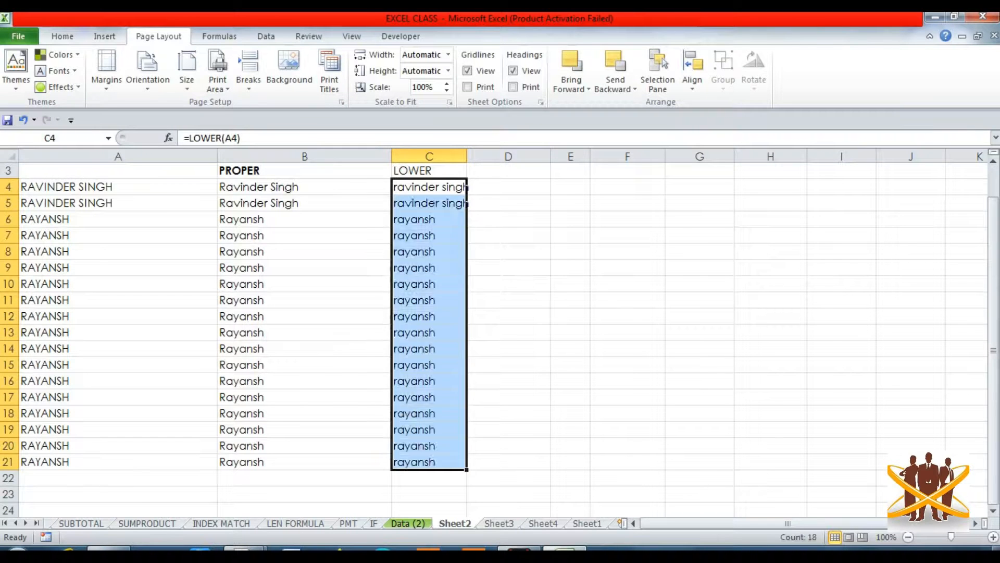
Make the LOWER heading in cell C3 bold.
key("Down")
key("Down")
key("Up")
key("Up")
key("Up")
key("ctrl+b")
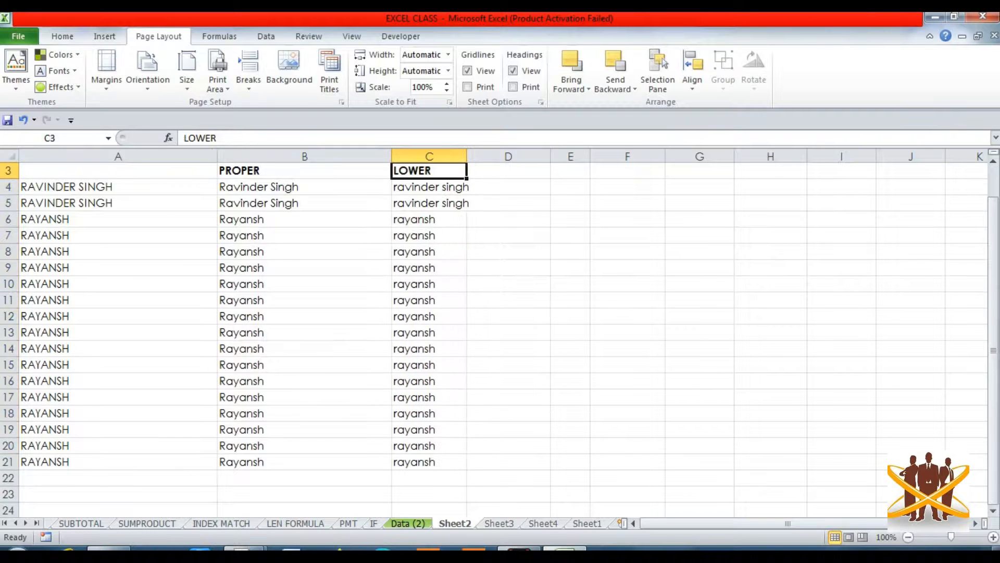
Enter the heading UPPER in cell D3, beside the LOWER heading, in bold.
key("Right")
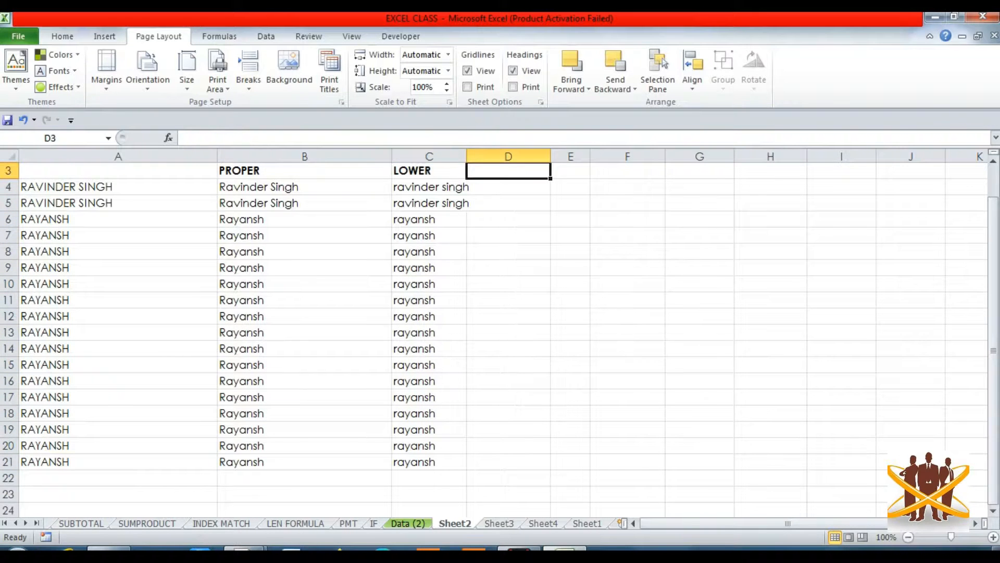
type("UPPER")
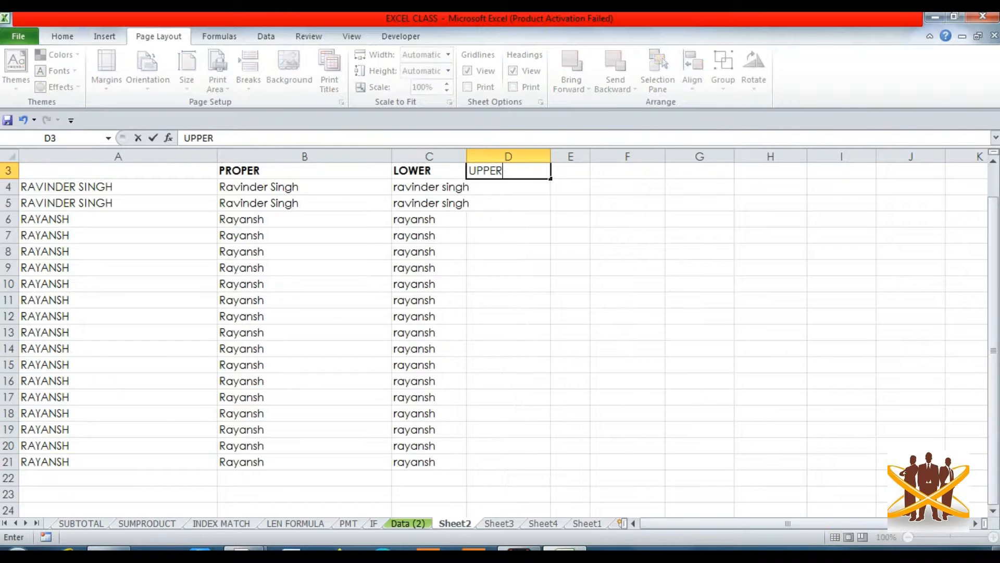
key("Return")
key("Up")
key("ctrl+b")
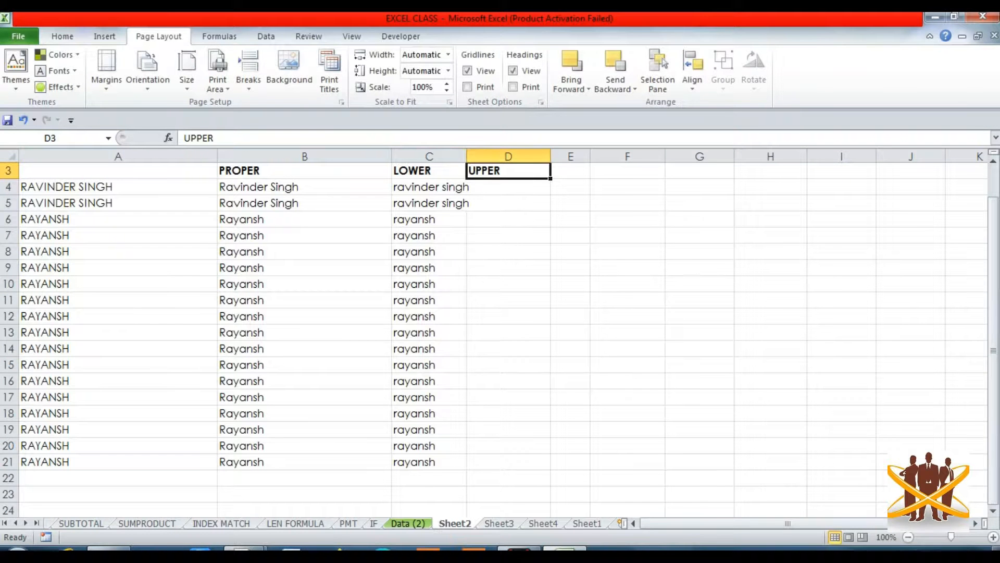
Enter the formula =UPPER(C4) in cell D4 to convert the first lowercase name to uppercase.
key("Down")
type("=")
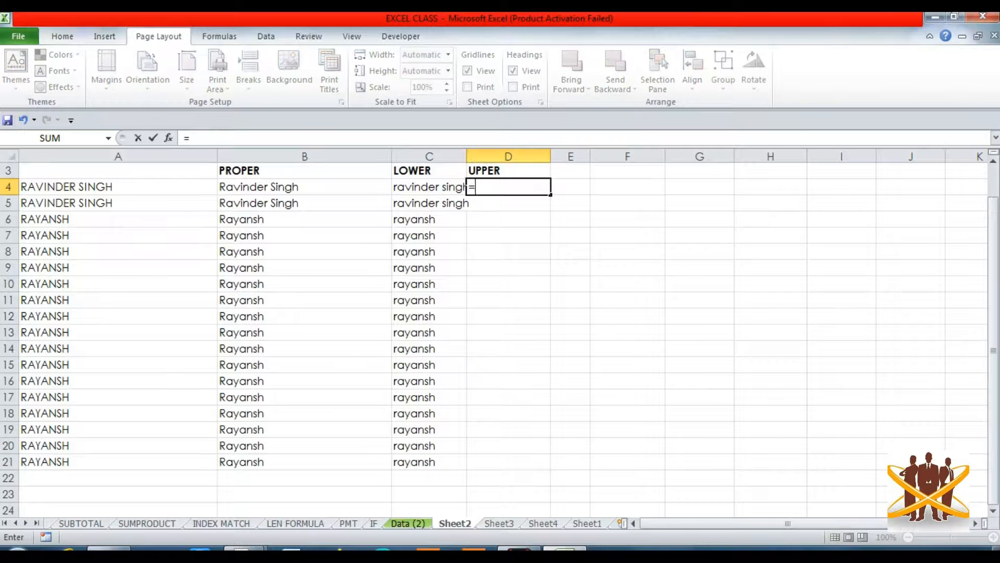
key("Left")
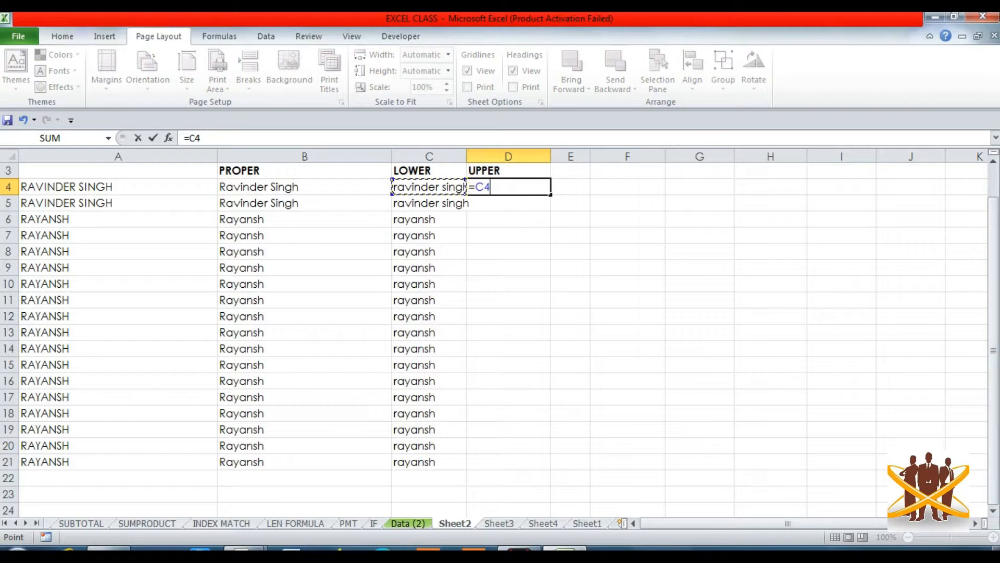
key("BackSpace")
key("BackSpace")
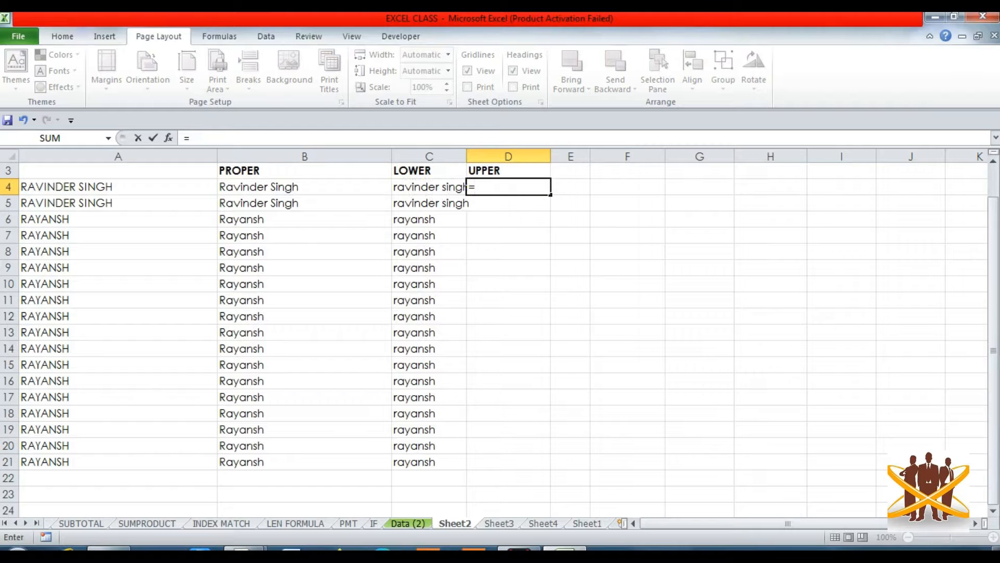
type("UPPER(")
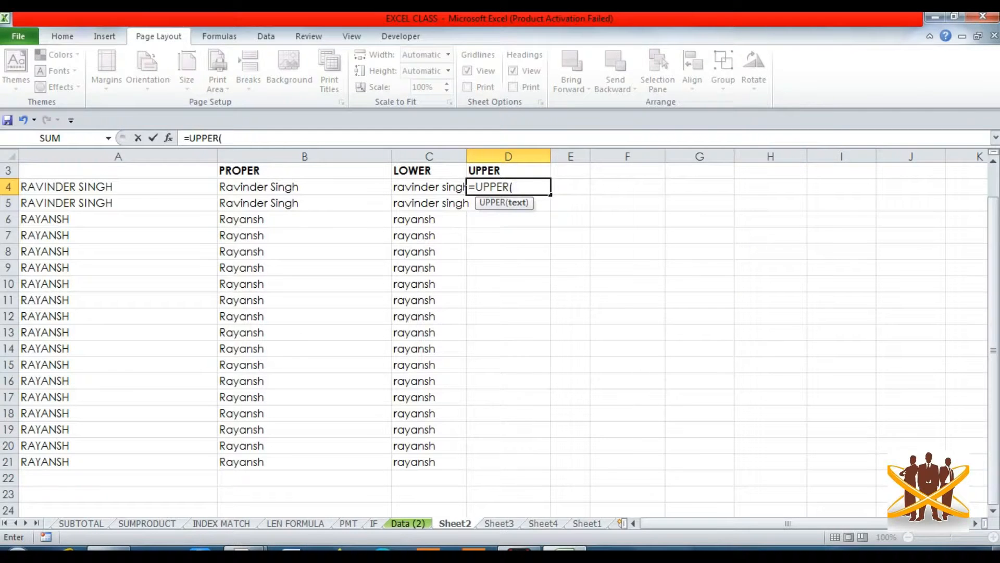
left_click(464, 187)
key("Return")
key("Up")
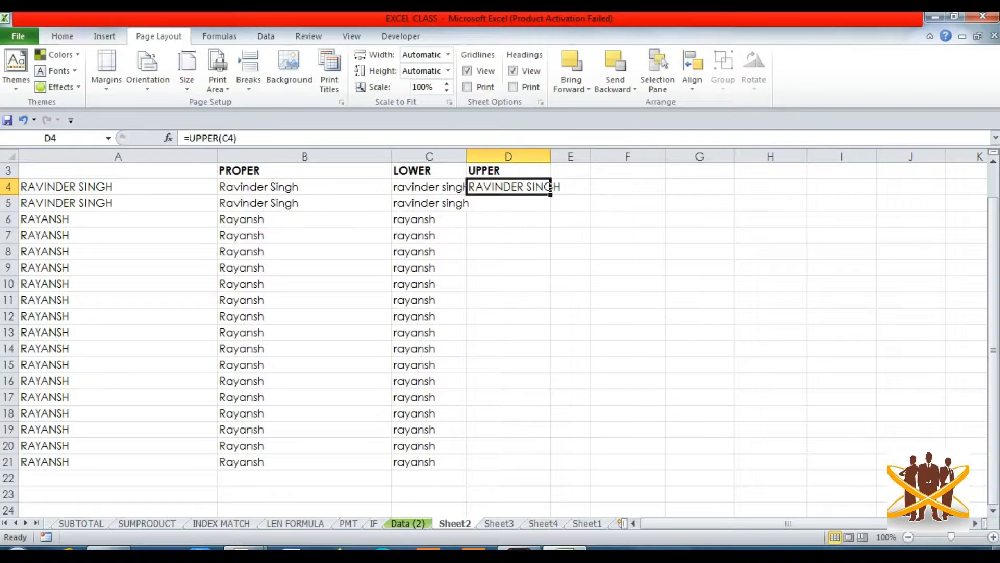
Fill the UPPER formula from cell D4 down through cell D21.
key("shift+Down")
key("shift+Down")
key("shift+Down")
key("shift+Down")
key("shift+Down")
key("shift+Down")
key("shift+Down")
key("shift+Down")
key("shift+Down")
key("shift+Down")
key("shift+Down")
key("shift+Down")
key("shift+Down")
key("shift+Down")
key("shift+Down")
key("shift+Down")
key("shift+Down")
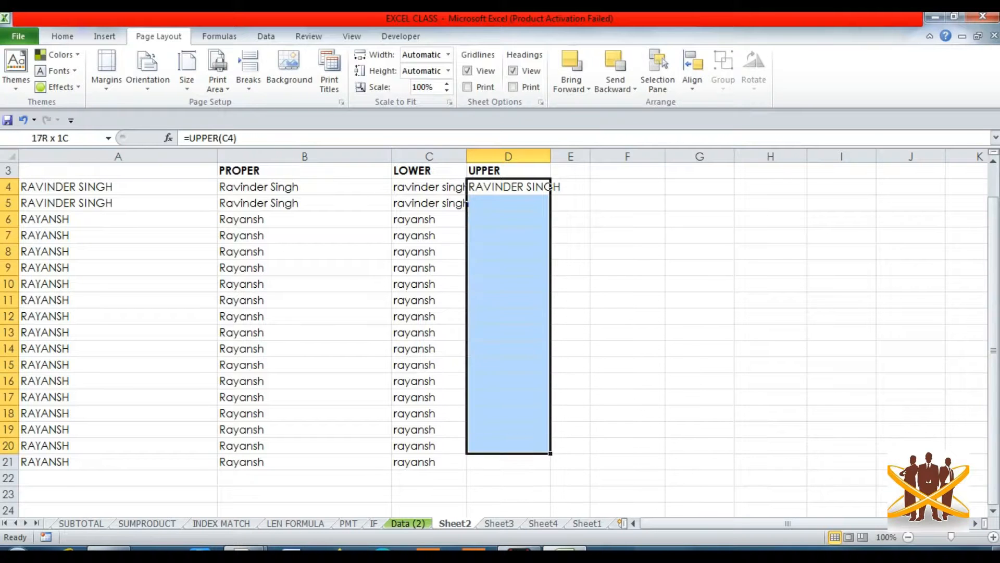
key("ctrl+d")
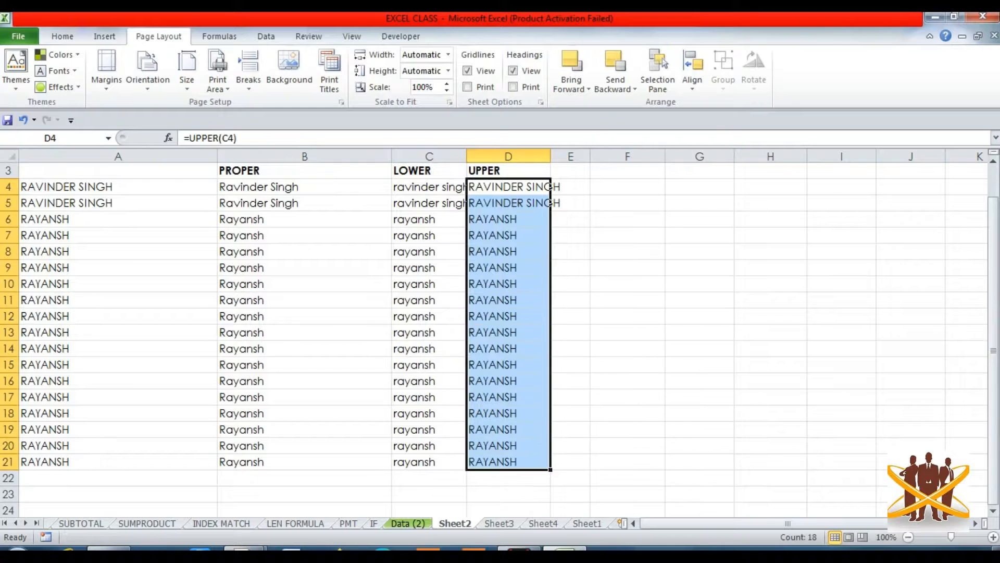
Review the PROPER, LOWER and UPPER headings in row 3 and the first PROPER formulas in column B.
key("Right")
key("Left")
key("Left")
key("Left")
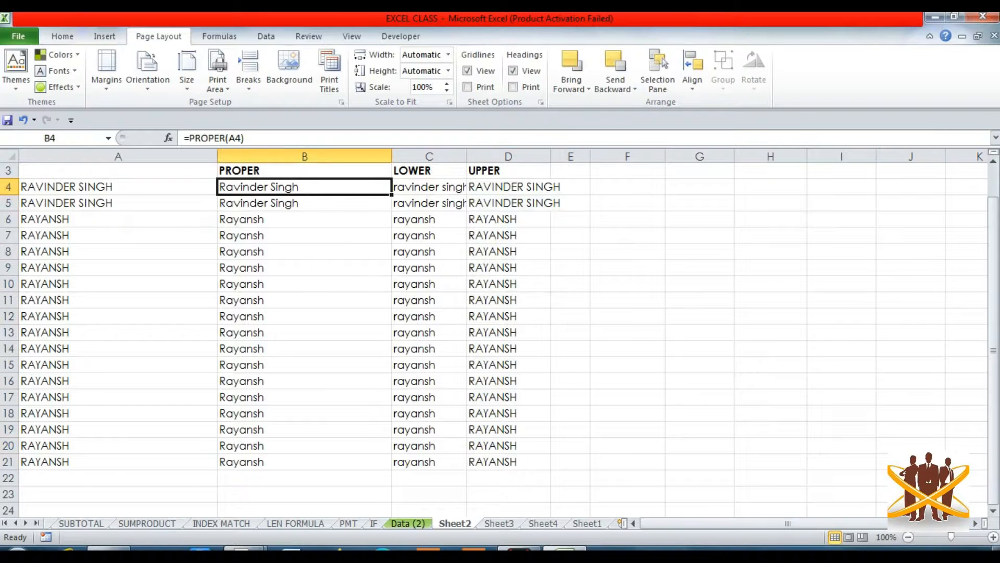
key("Up")
key("Left")
key("Right")
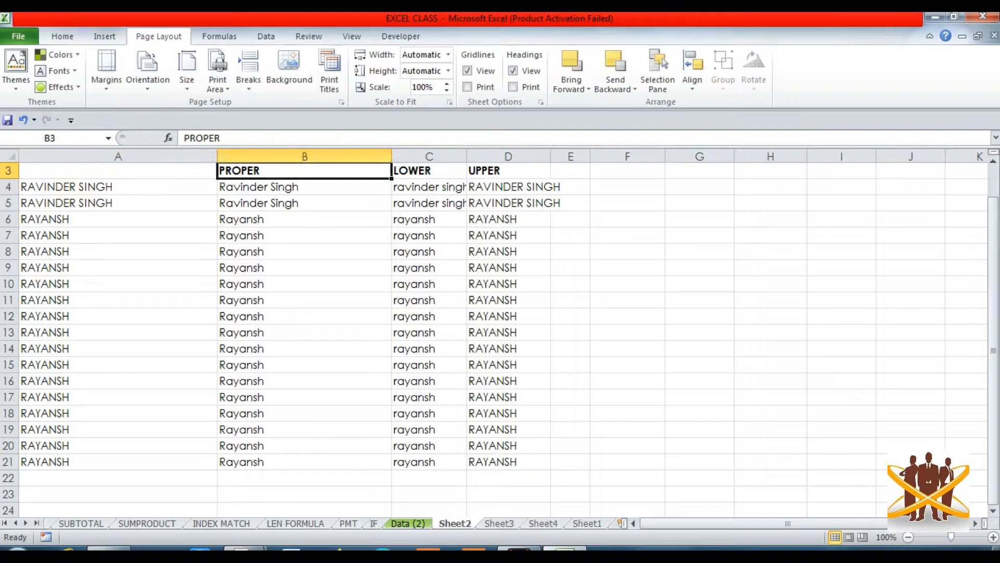
key("Right")
key("Left")
key("Down")
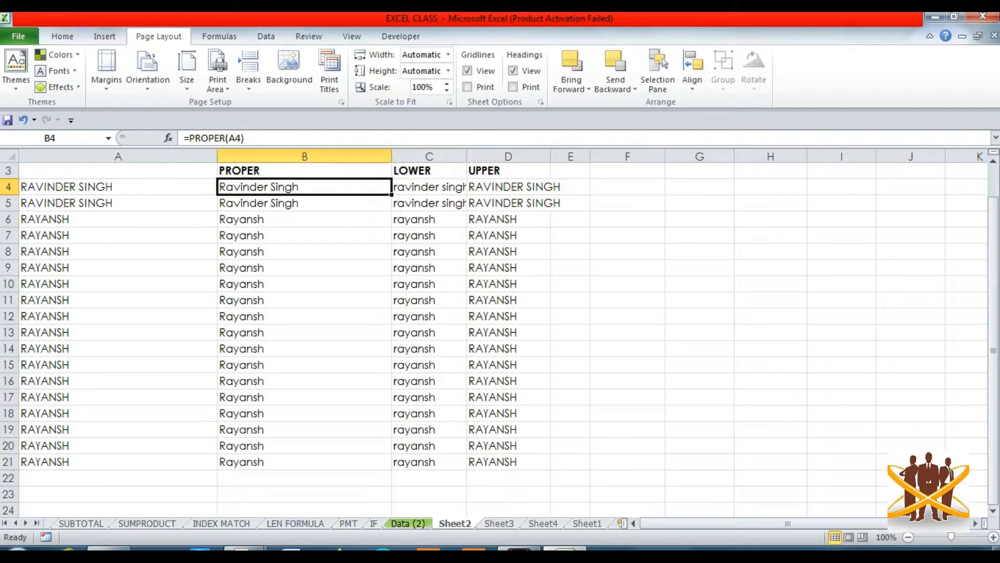
key("Down")
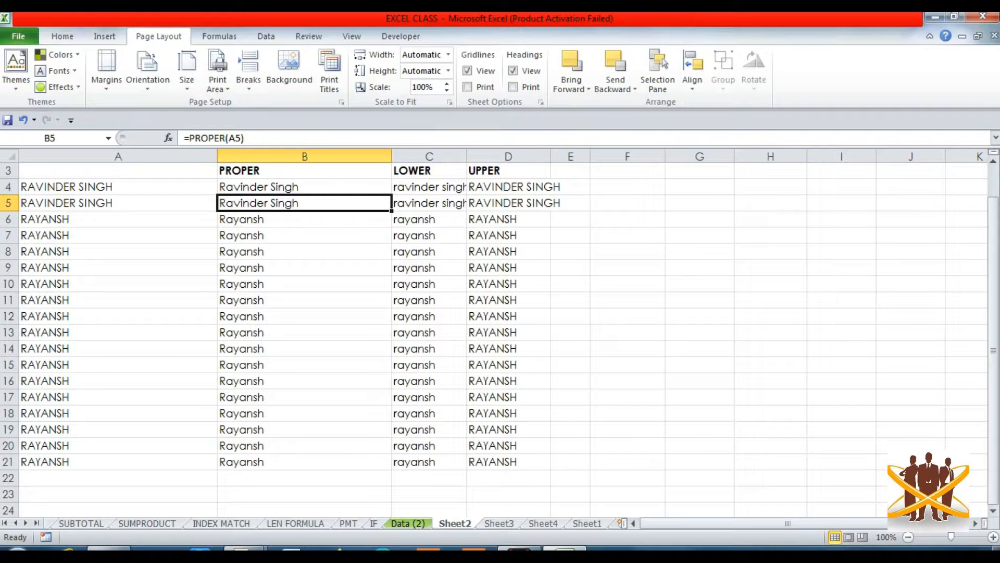
key("Down")
key("Up")
key("Up")
key("Up")
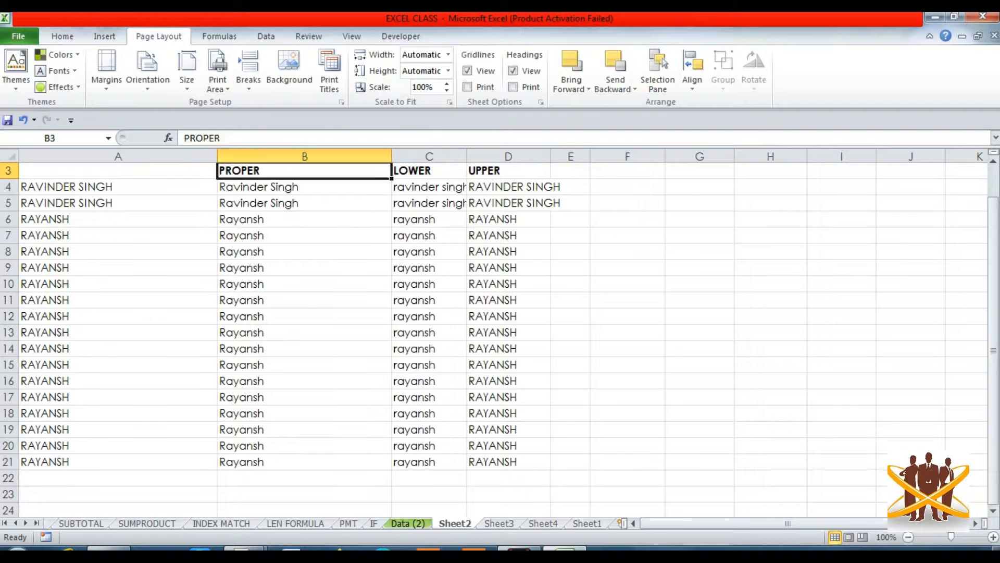
key("Right")
key("Right")
key("Left")
key("Left")
key("Left")
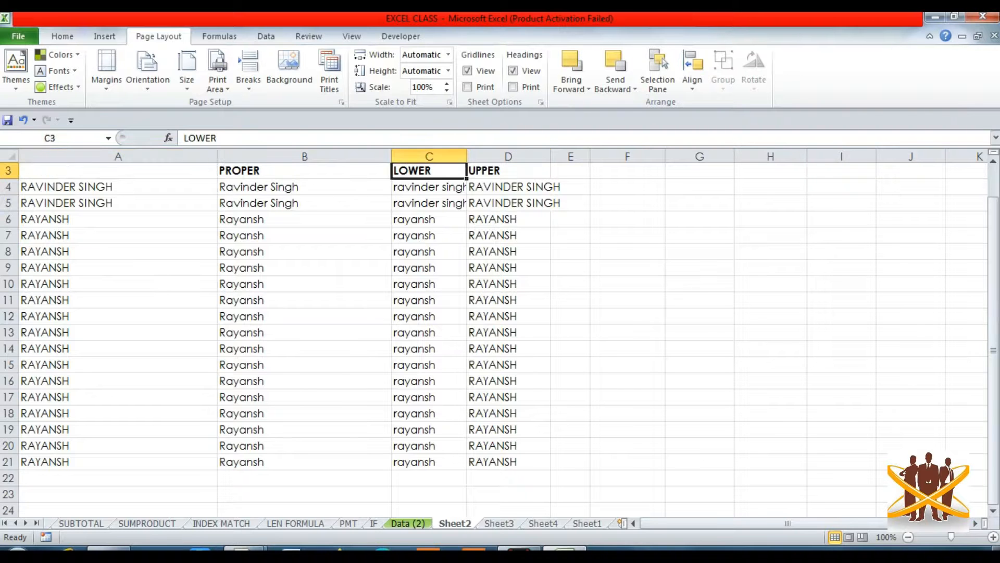
key("Left")
key("Left")
key("Right")
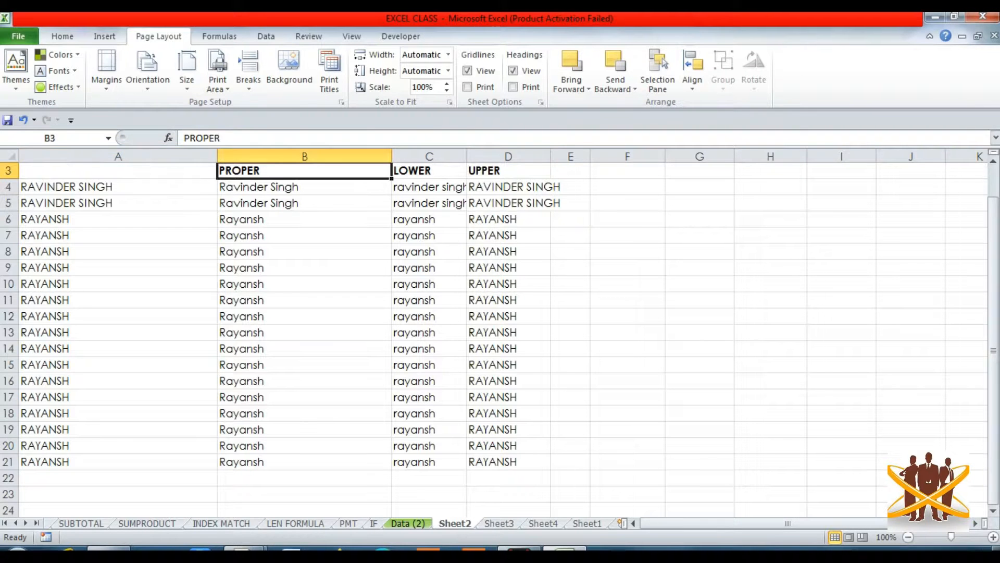
key("Right")
key("Left")
Enter the heading RIGHT in cell F3, leaving column E empty after the UPPER column.
key("Right")
key("Right")
key("Right")
key("Right")
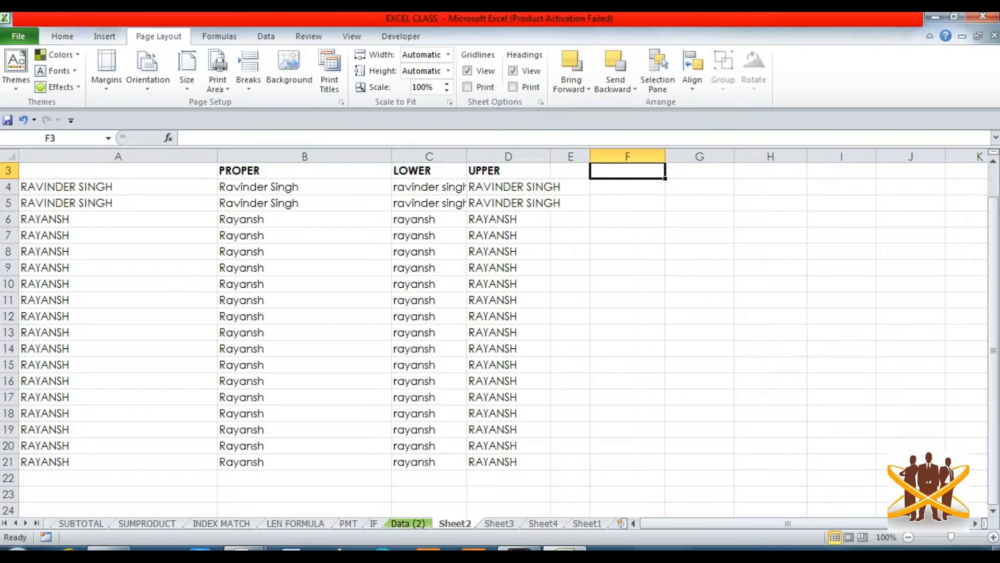
type("RIGHT")
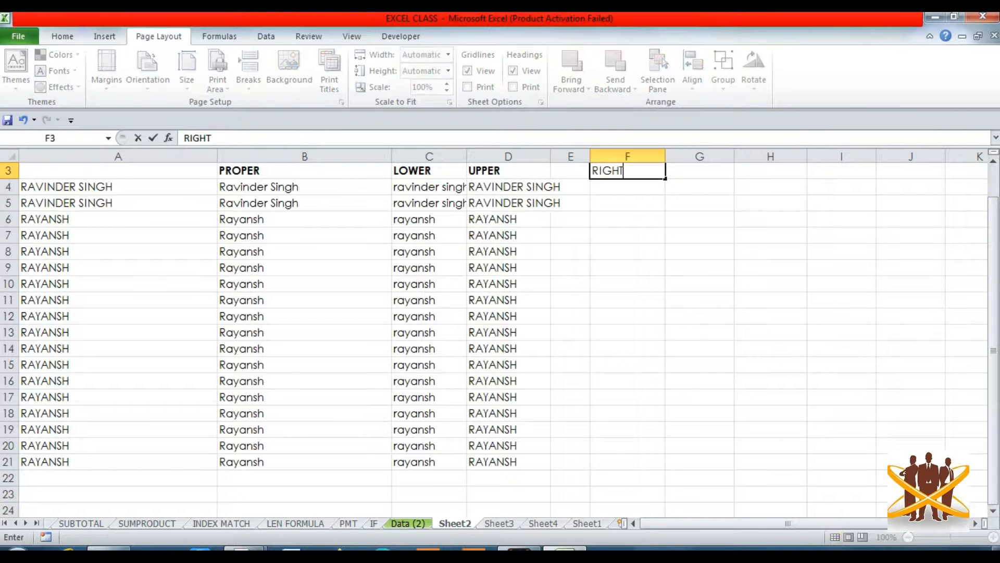
key("ctrl+Return")
Enter the headings LEFT in cell G3 and MID in cell H3, beside the RIGHT heading.
key("Right")
type("LEFT")
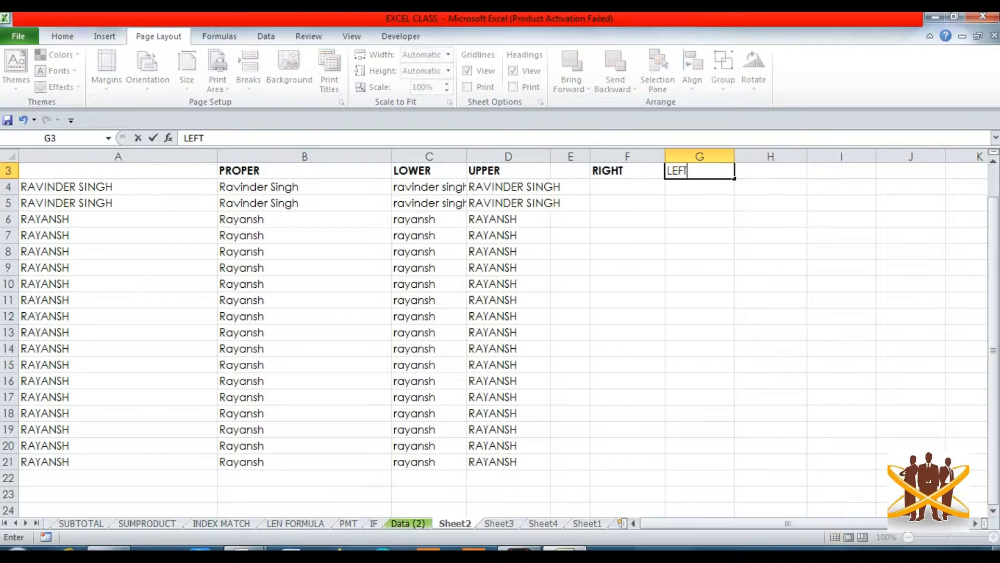
key("Return")
key("Up")
key("Right")
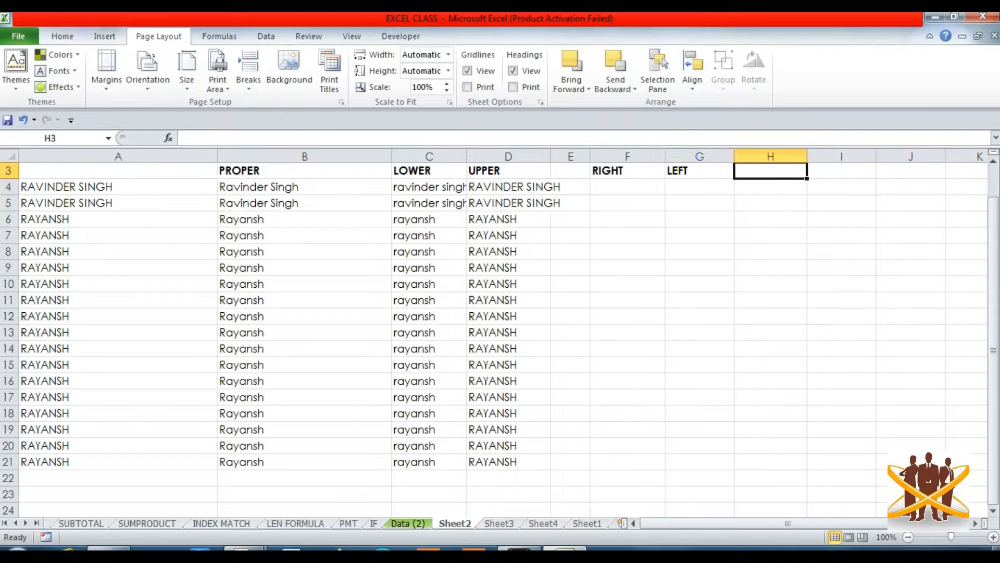
type("MID")
key("Return")
key("Up")
key("Left")
key("Left")
key("Down")
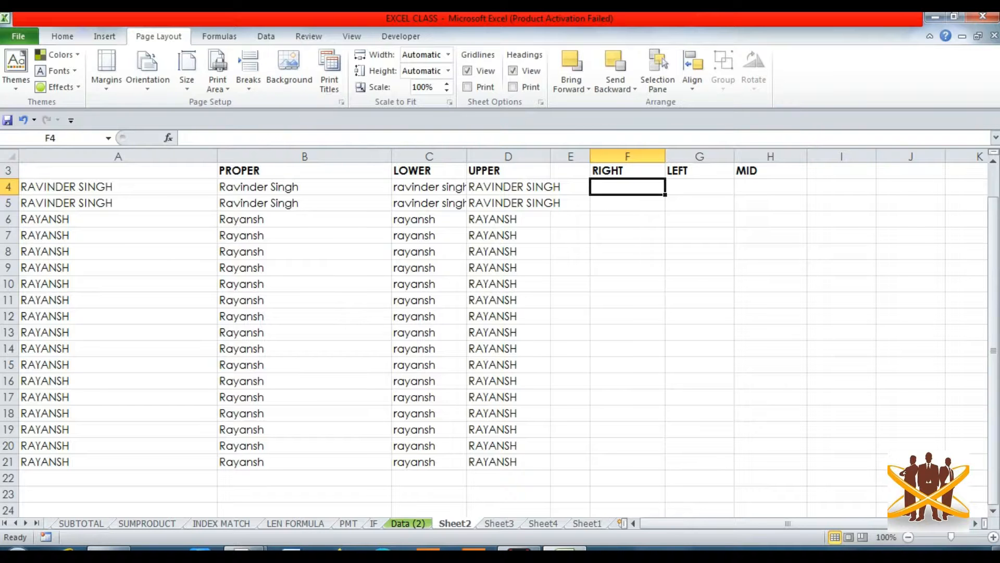
type("=")
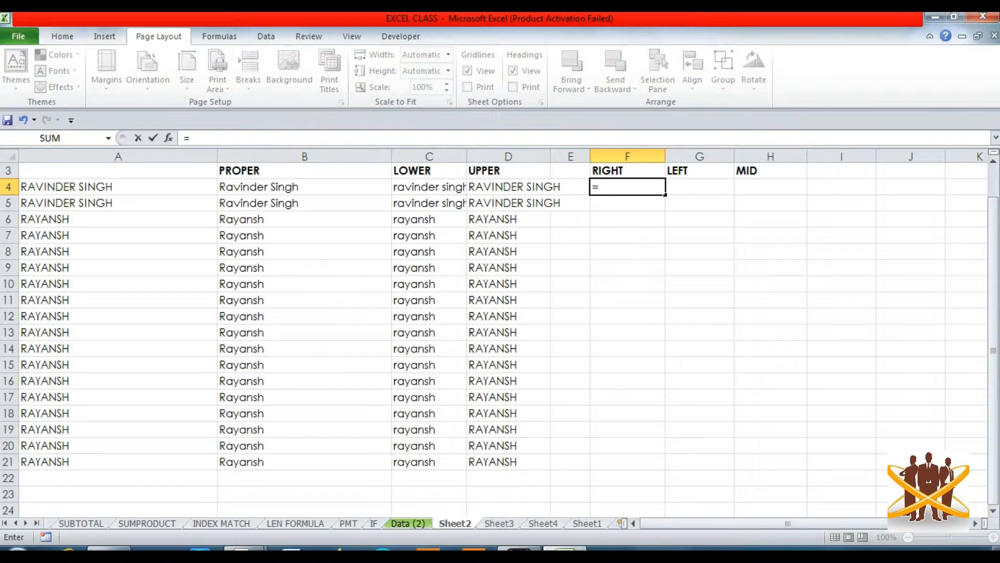
type("RIGH")
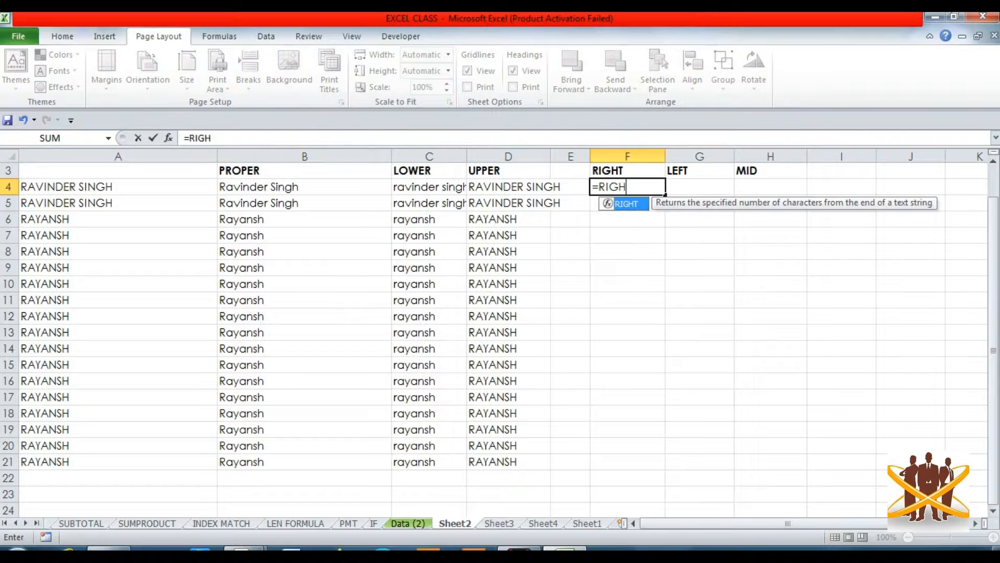
type("T(")
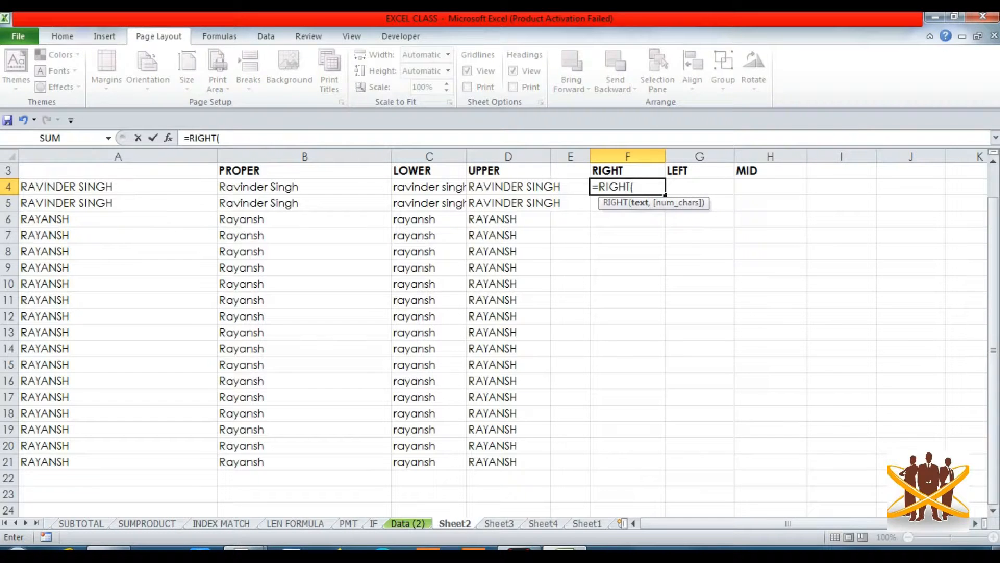
key("Left")
key("Left")
key("Left")
key("Left")
key("Left")
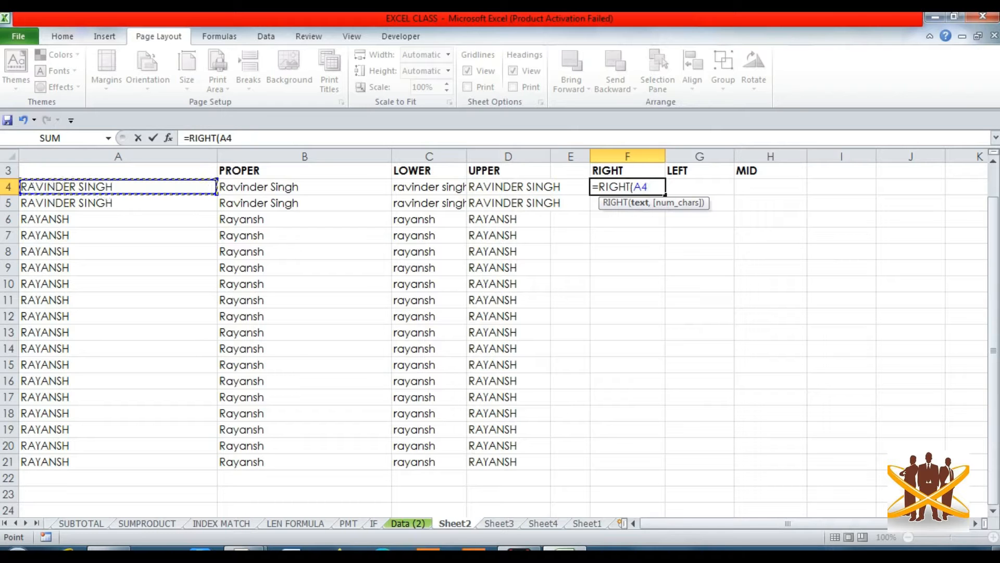
key("Escape")
Enter the formula =RIGHT(A4,4) in cell F4 to extract the last four characters of the first name.
type("=")
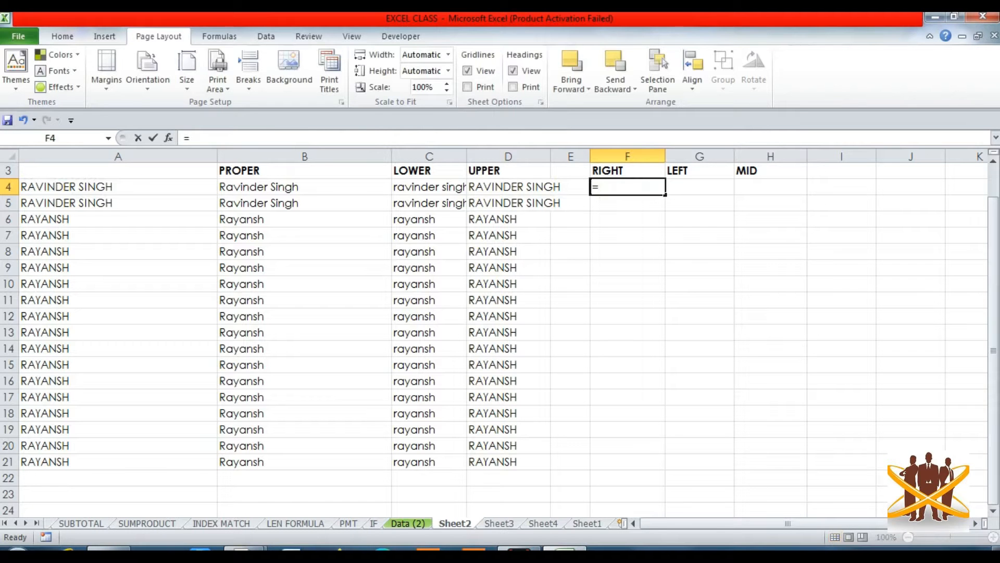
type("RIGHT")
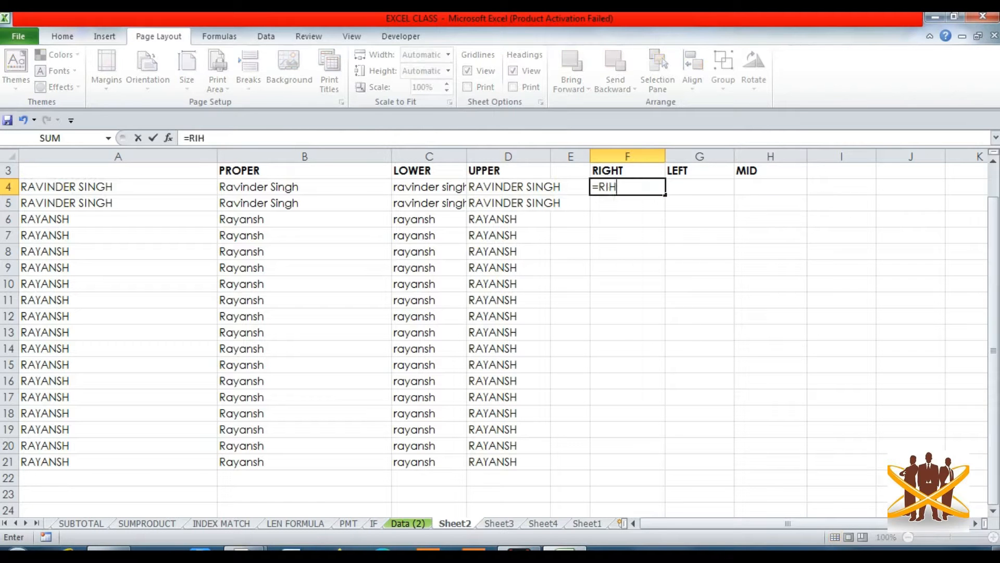
key("BackSpace")
key("BackSpace")
key("BackSpace")
type("GHT(")
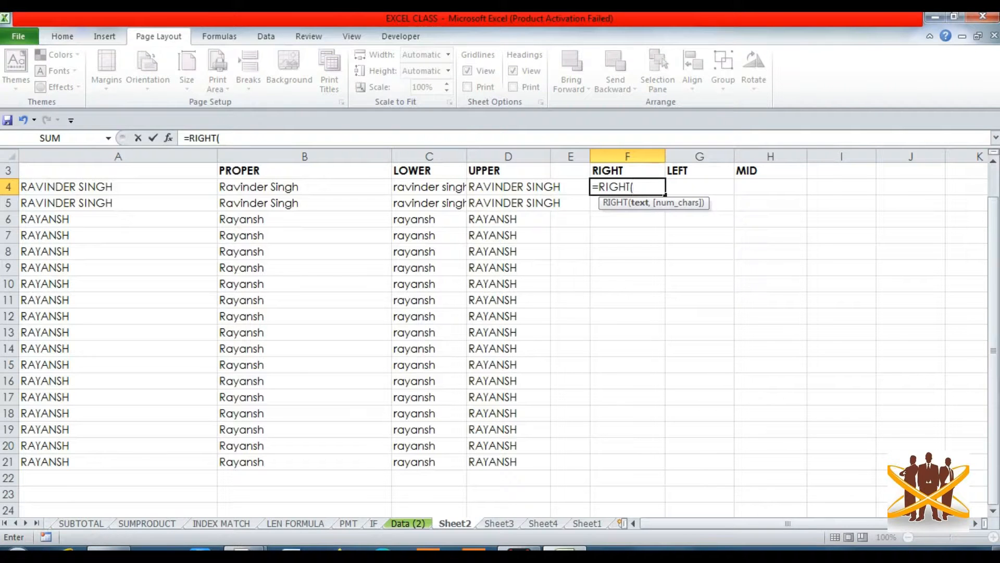
left_click(117, 187)
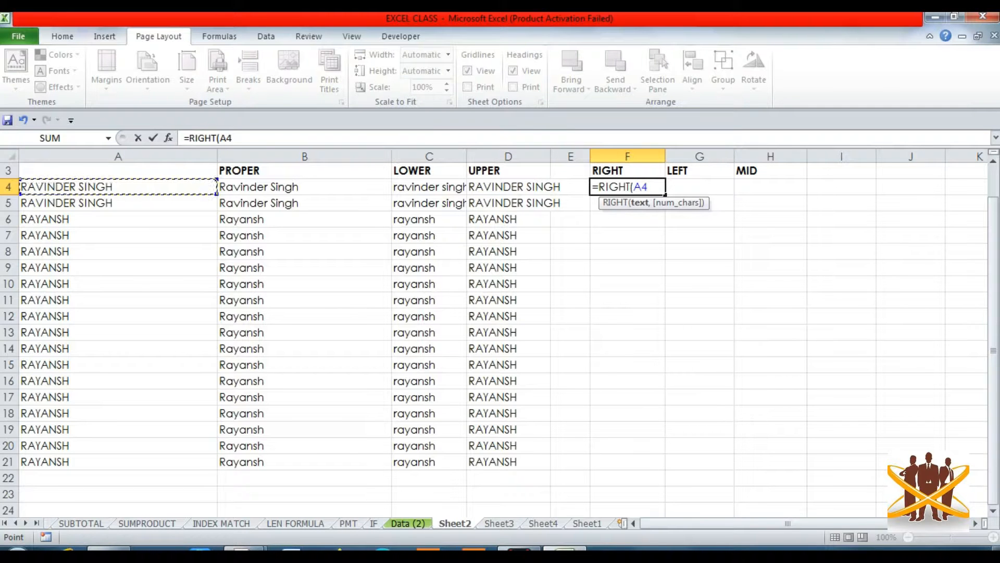
type(",")
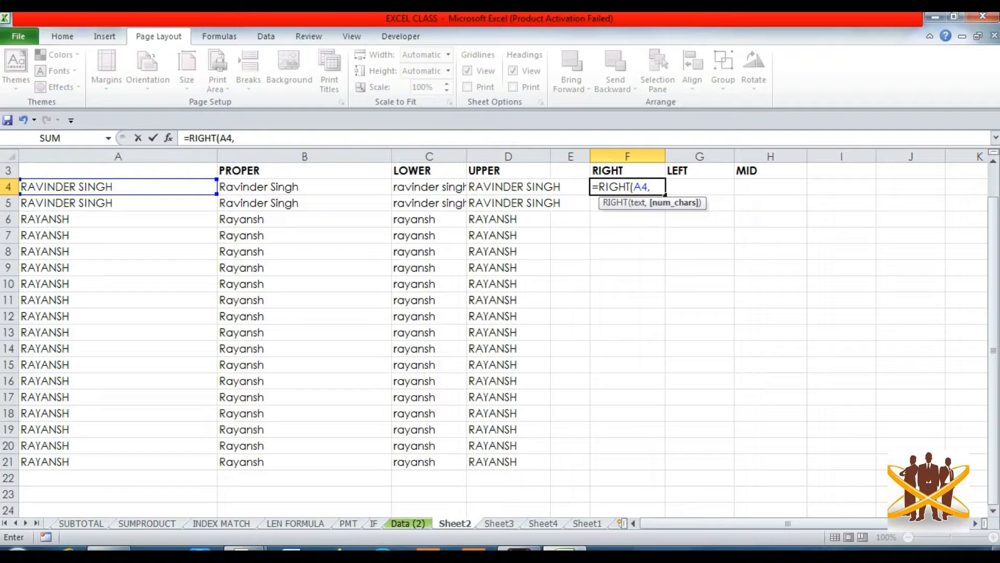
type("4)")
key("Return")
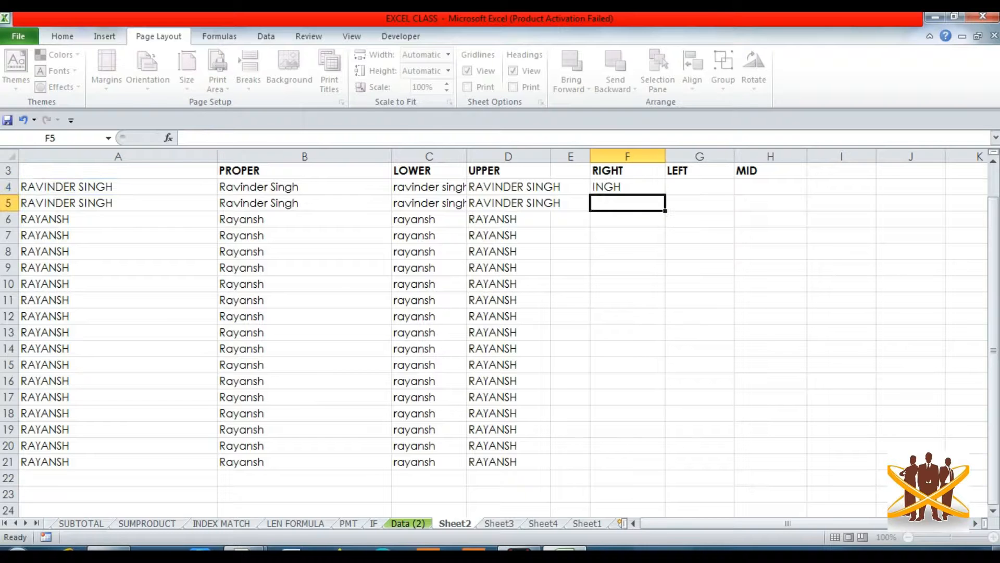
Change the RIGHT formula in cell F4 to extract the last 5 characters of the name, giving =RIGHT(A4,5).
key("Up")
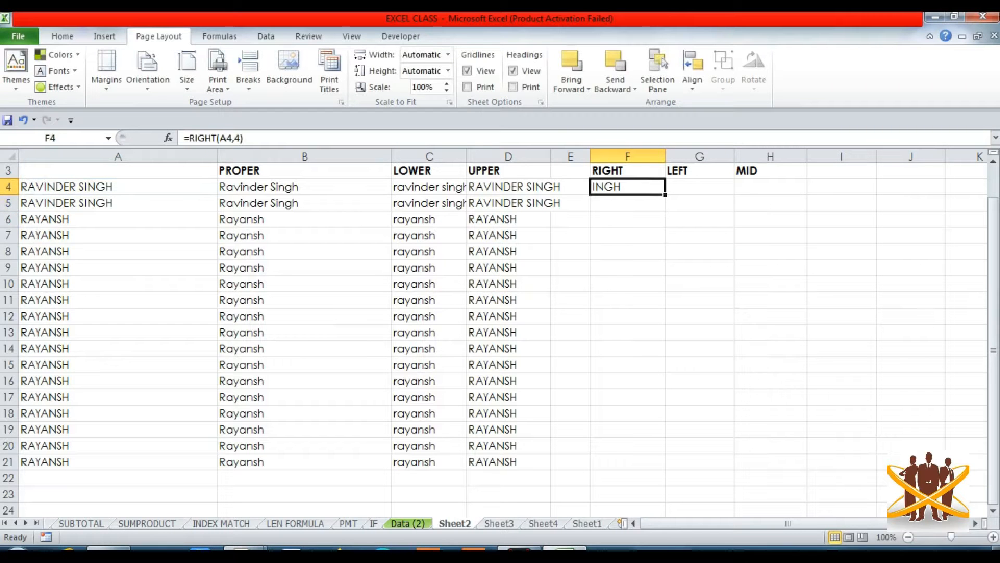
key("F2")
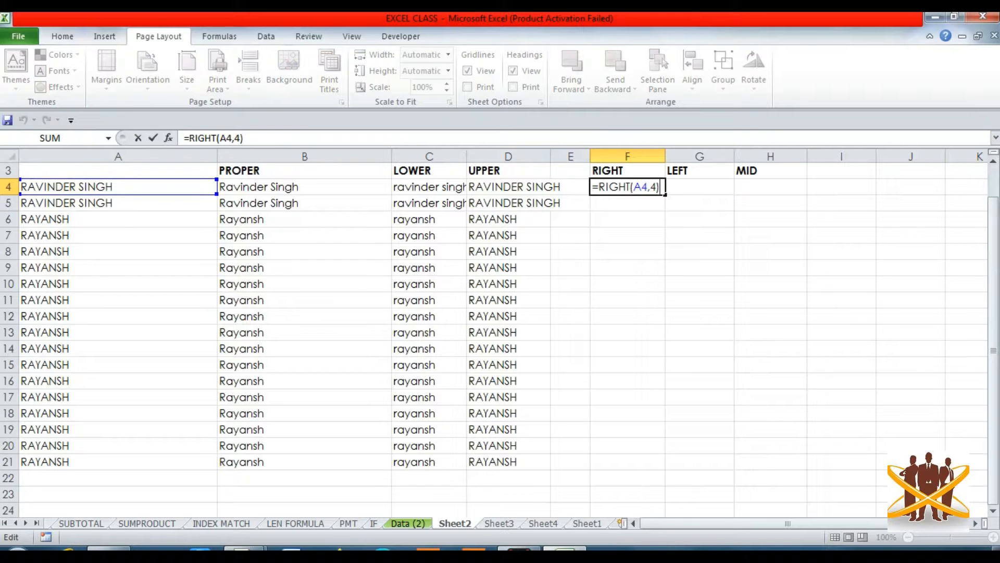
key("F2")
key("Left")
key("Right")
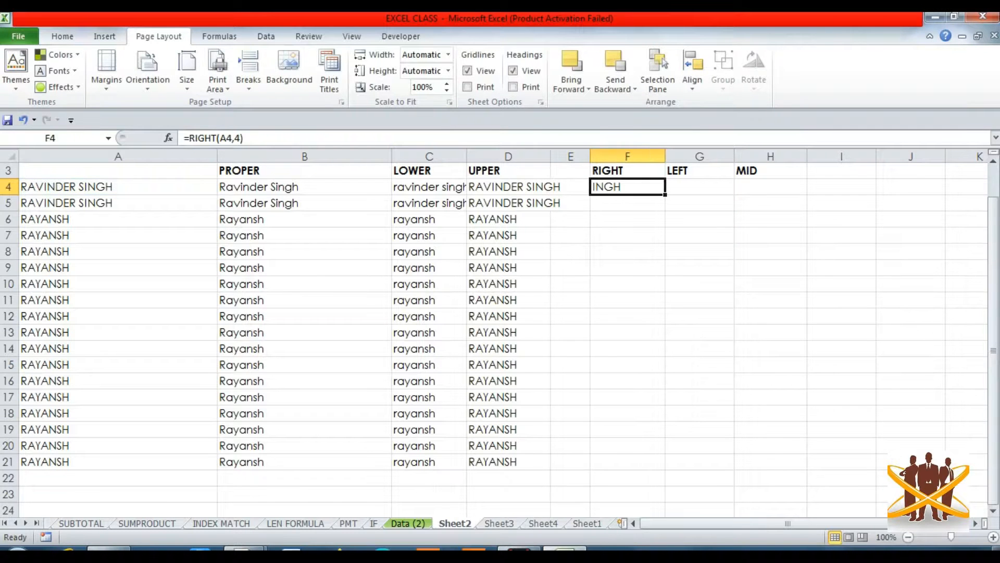
key("F2")
key("Left")
key("BackSpace")
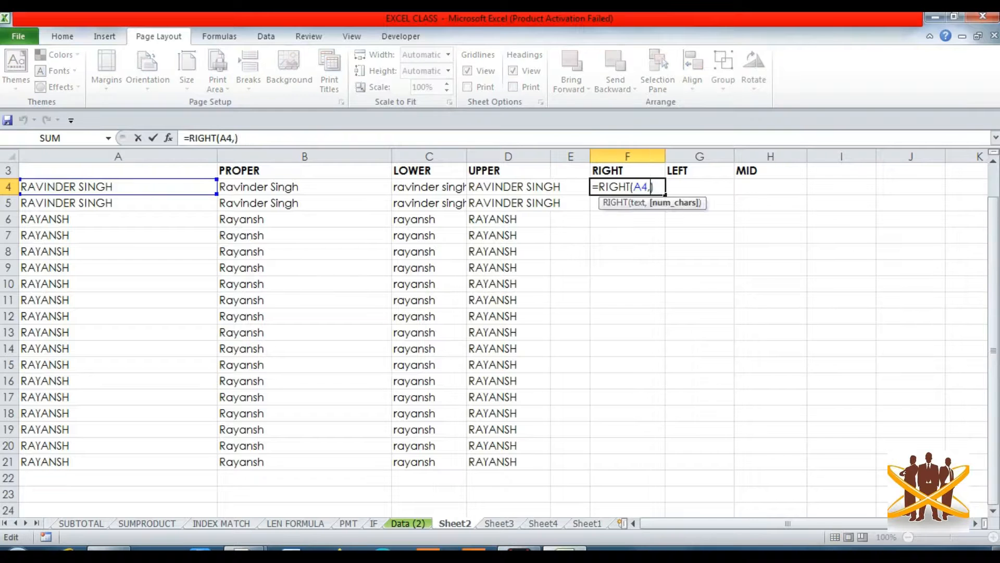
type("5")
key("Return")
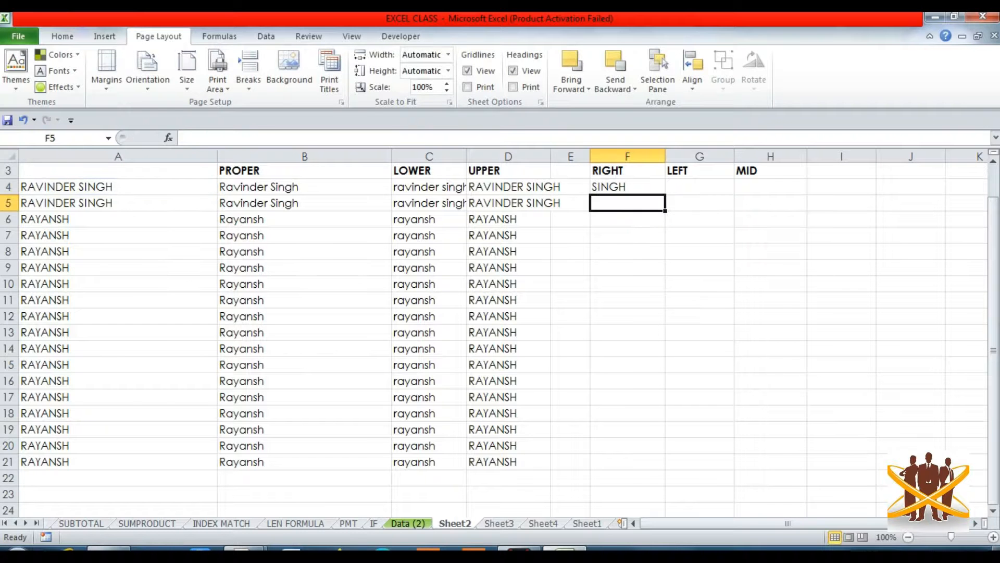
key("Up")
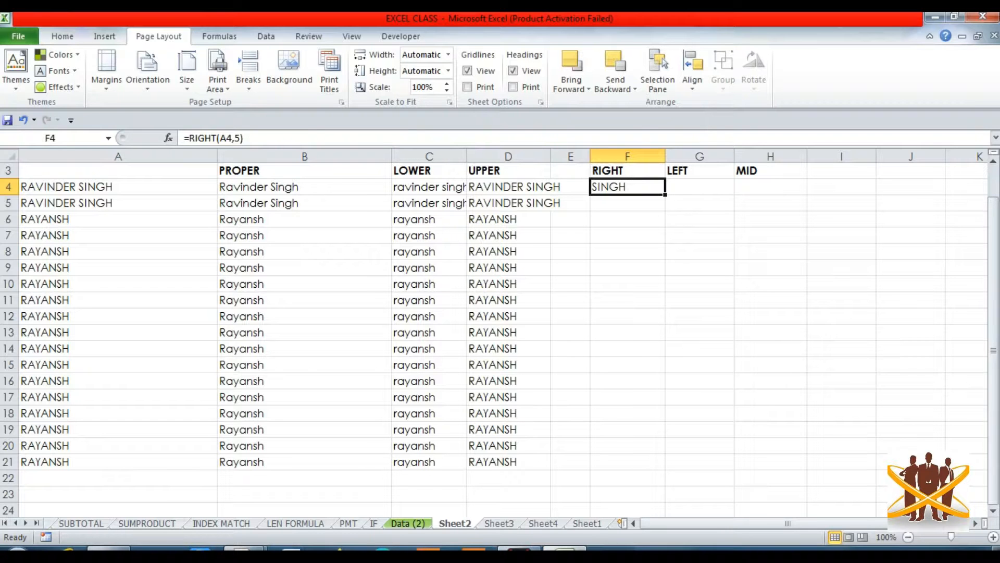
key("Down")
key("Down")
key("Down")
key("Down")
key("Down")
key("Down")
key("Down")
key("Down")
key("Down")
key("Down")
key("Down")
key("Down")
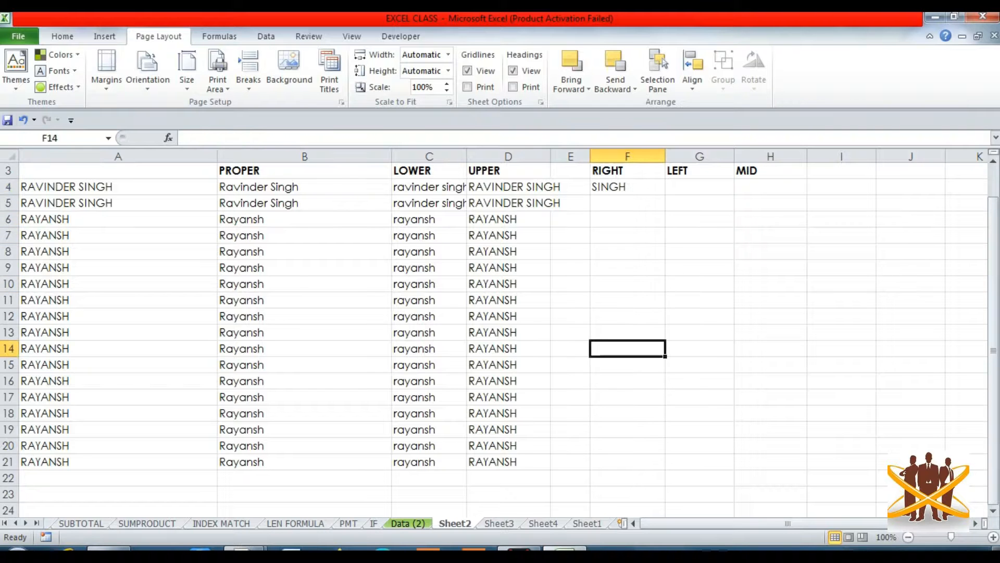
key("Up")
key("Up")
key("Up")
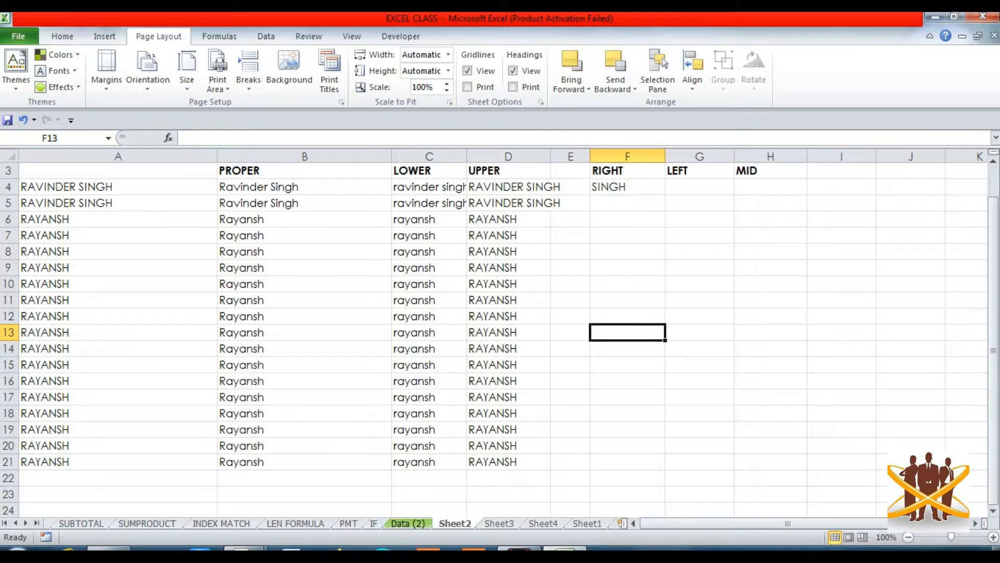
type("5000")
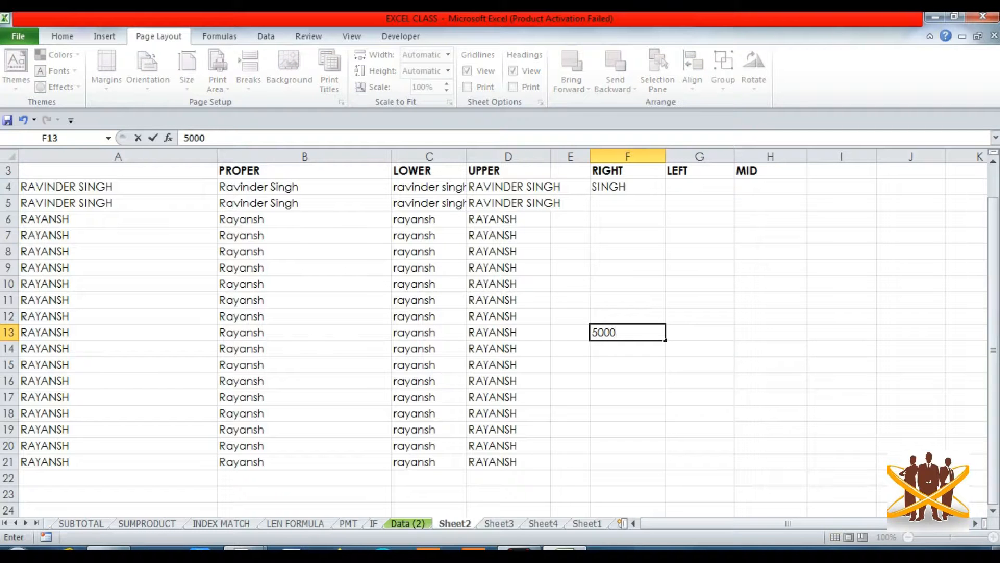
key("Escape")
Enter the label TAXABLE VALUE in cell F12 and the amount 100000 in cell G12.
key("Up")
type("T")
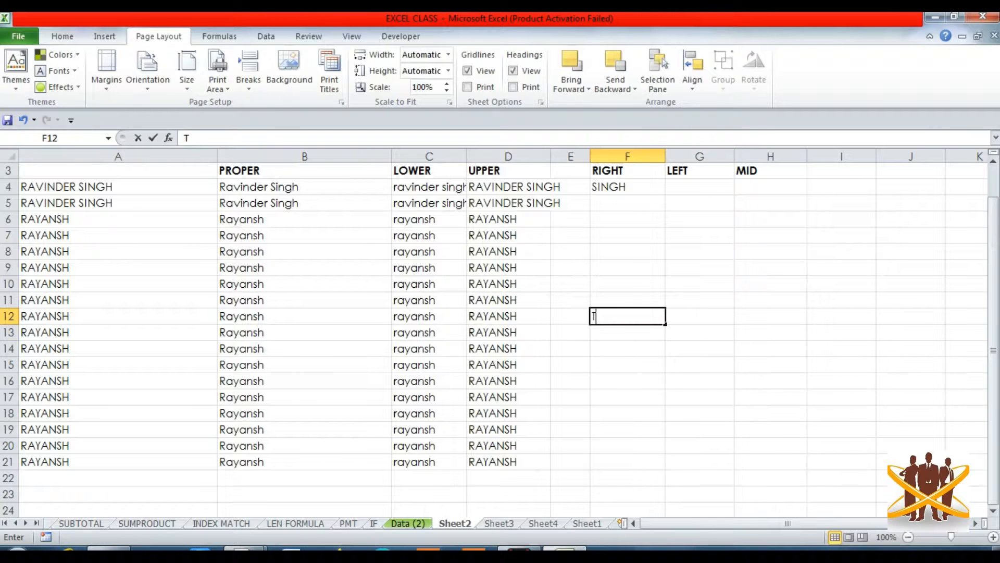
type("AXABLE V")
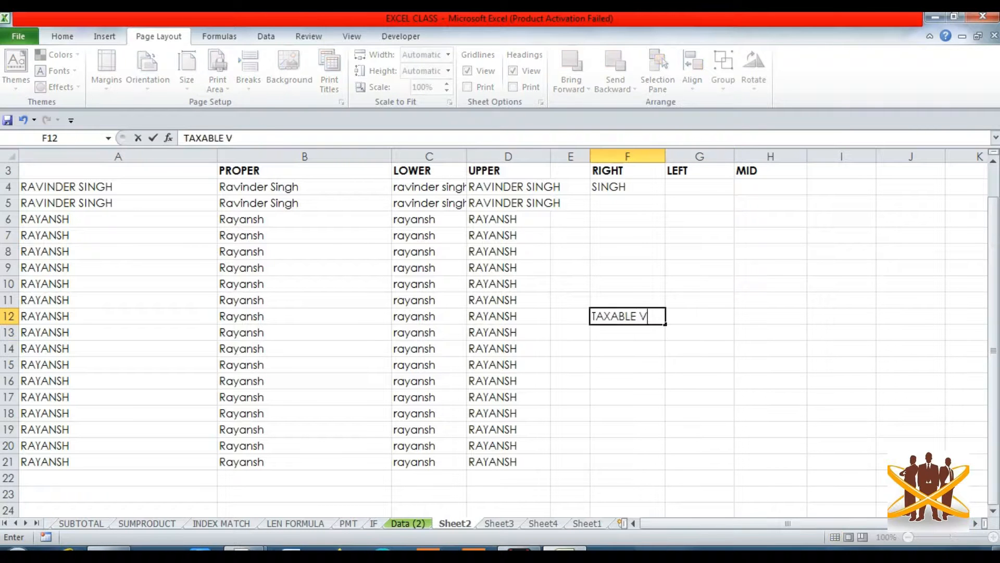
type("ALUE")
key("Return")
key("Up")
key("Right")
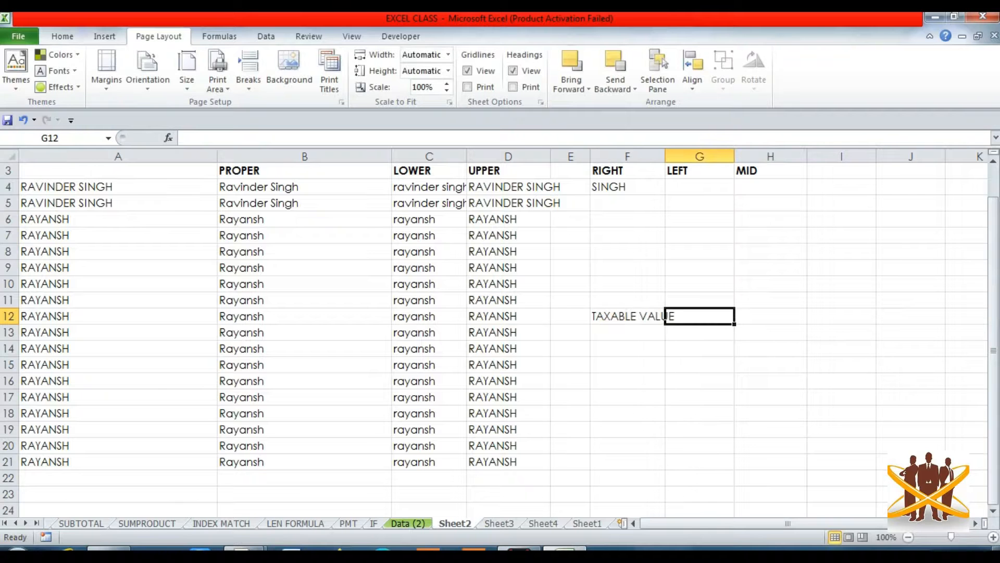
type("1000")
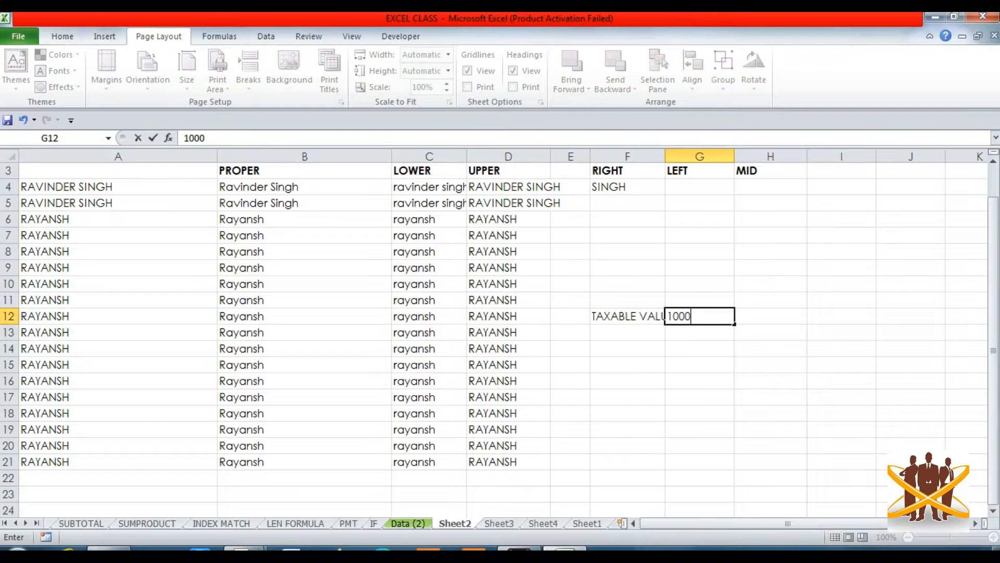
type("00")
key("Return")
Enter the label CGST@9% in cell F13, below the TAXABLE VALUE label.
key("Left")
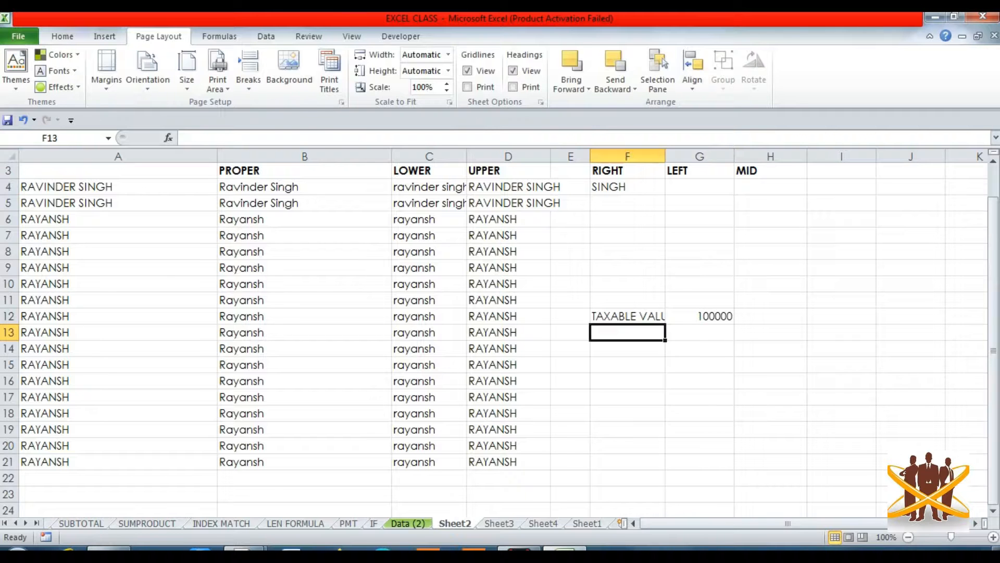
type("CGST")
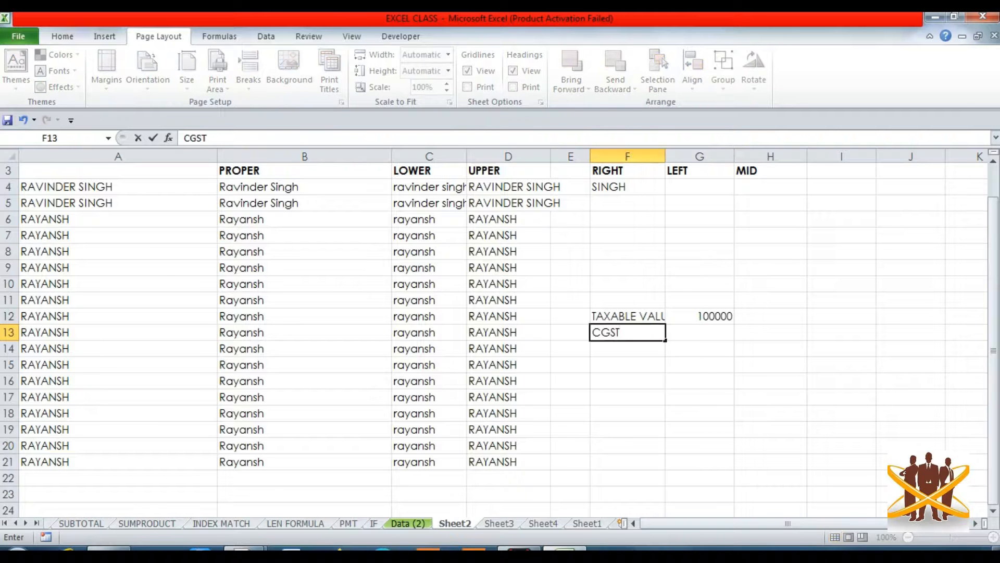
type("@9%")
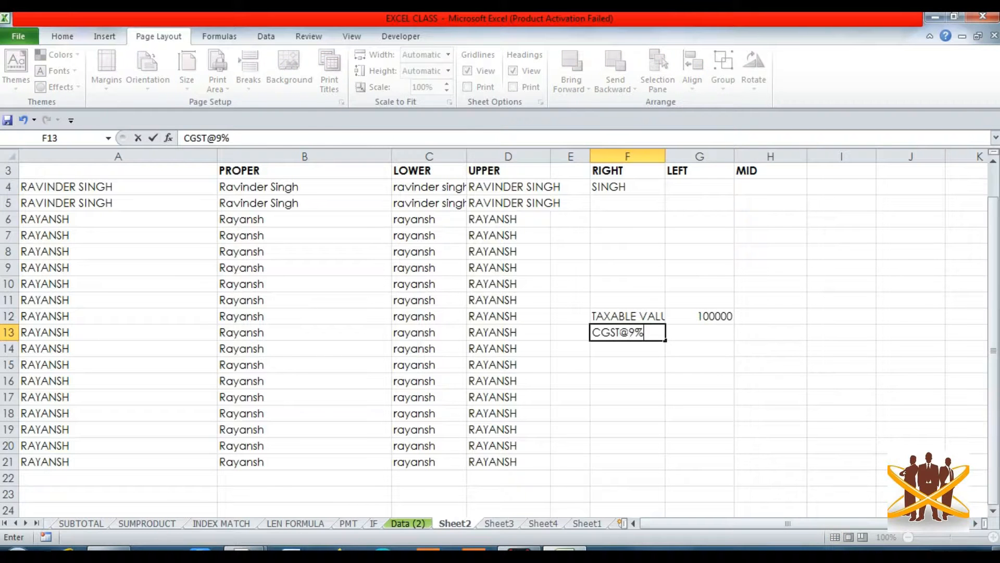
key("Return")
key("Up")
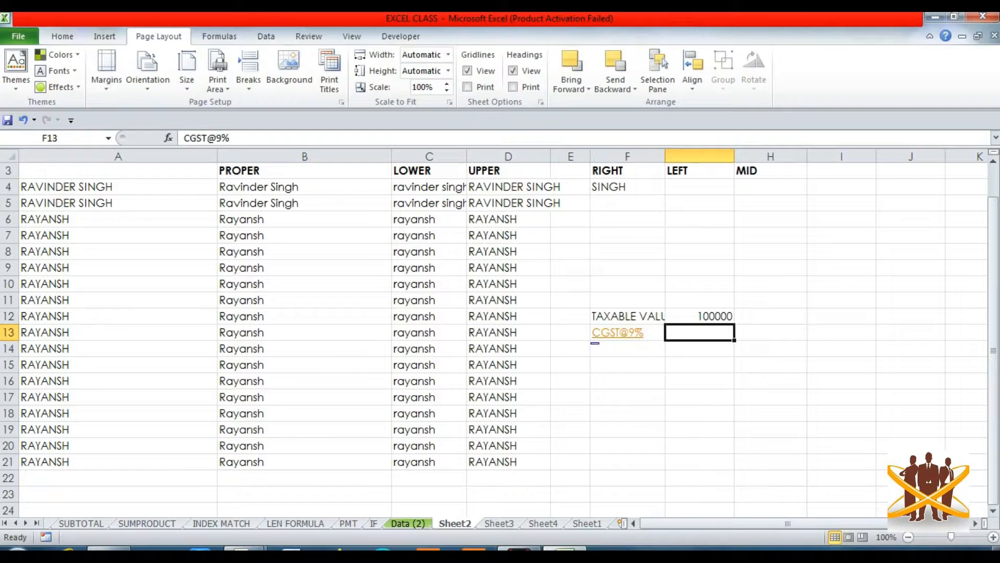
Calculate the CGST amount in cell G13 with the formula =G12*9%.
key("Right")
type("=")
key("Up")
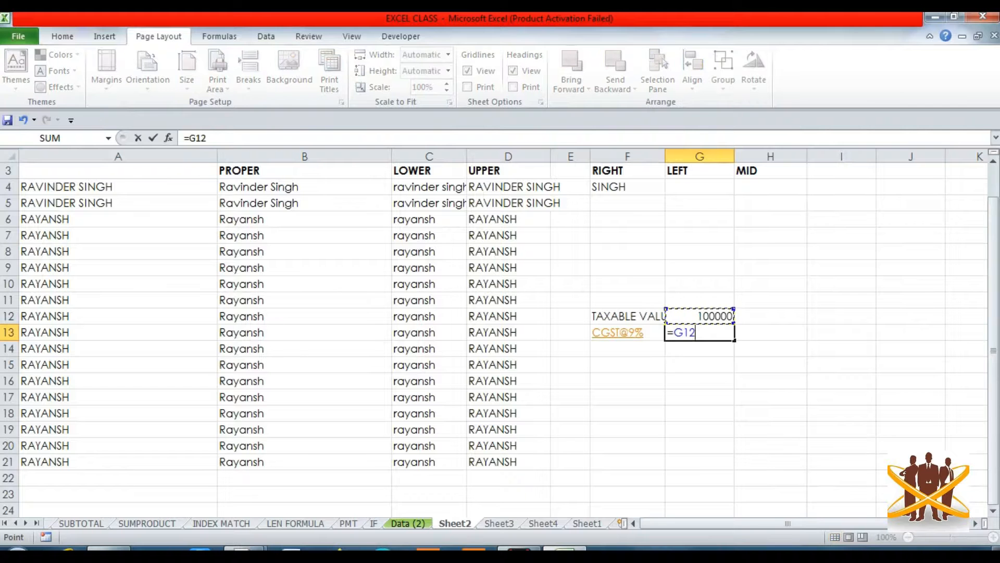
type("*9%")
key("Return")
key("Up")
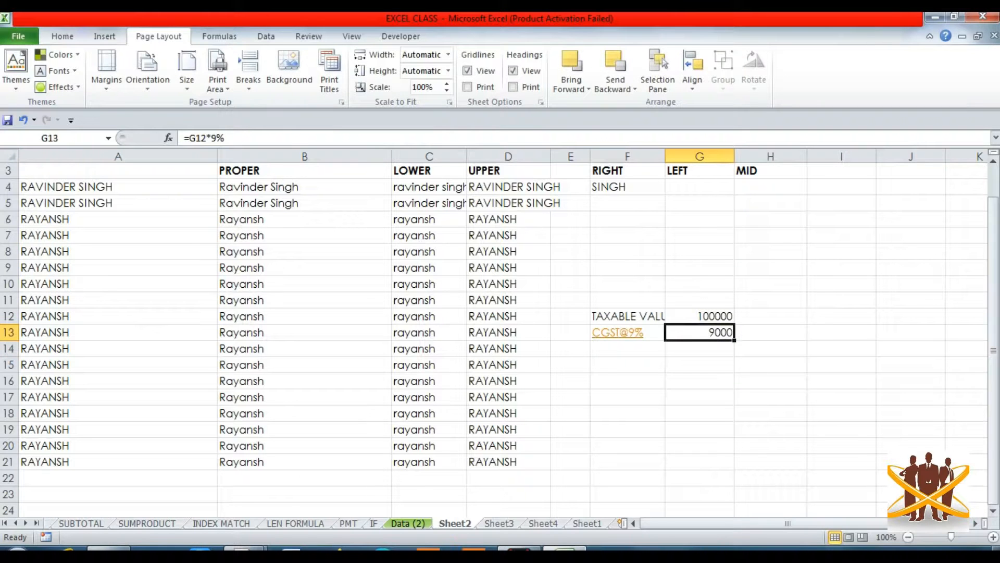
Review the taxable value in G12, the CGST label in F13 and the fixed-rate formula in G13.
key("Up")
key("Down")
key("Left")
key("Right")
key("Left")
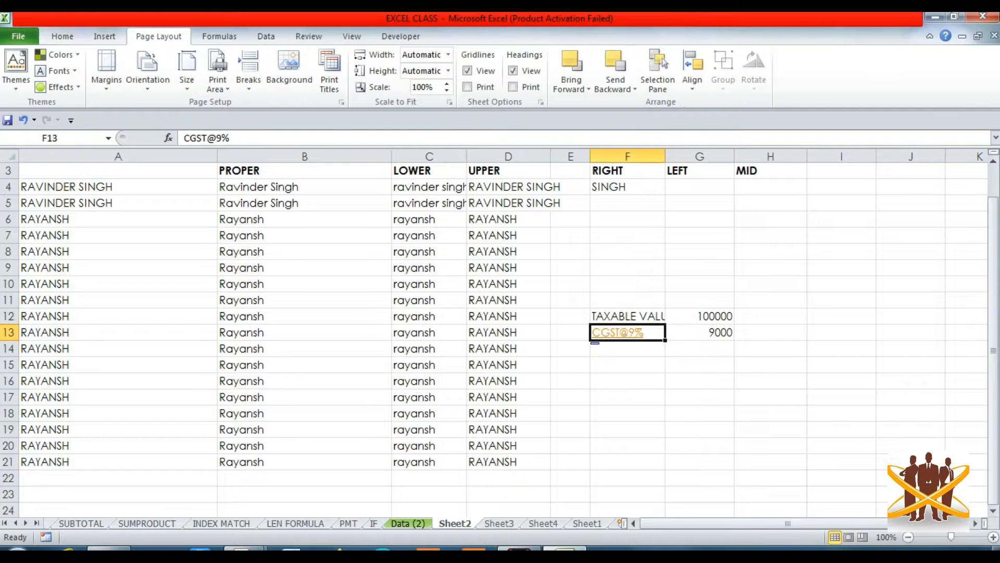
key("Right")
key("Up")
key("Down")
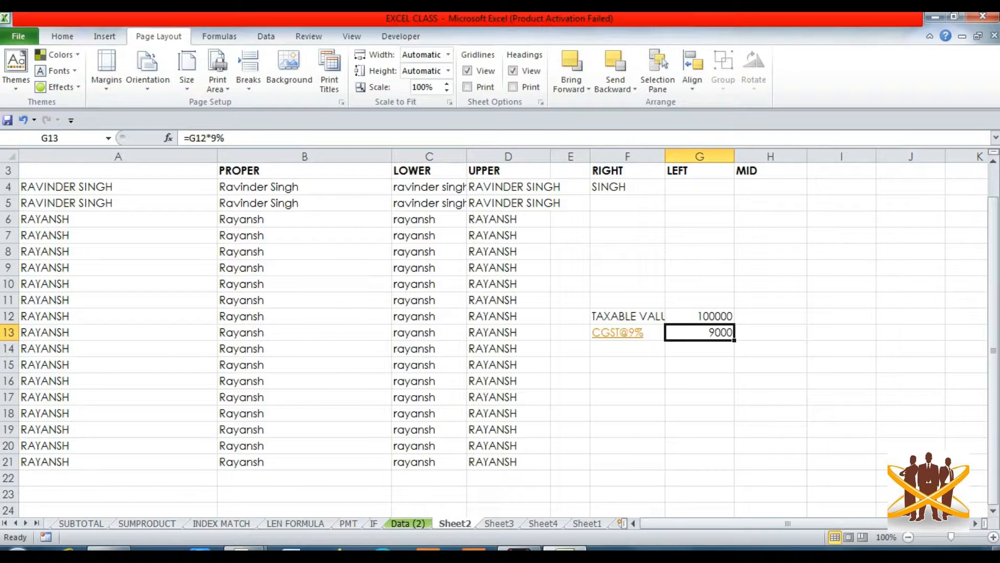
type("=")
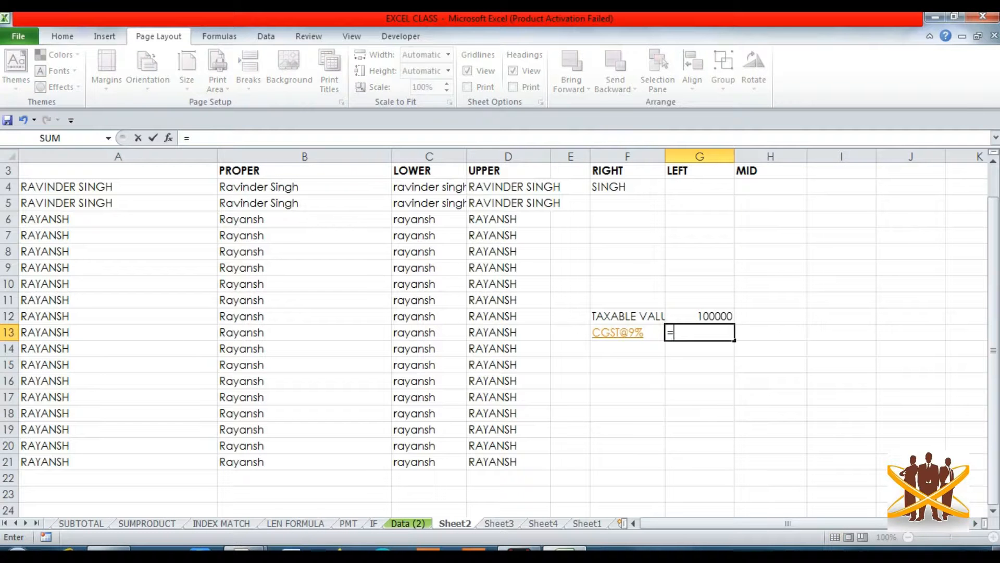
type("RIG")
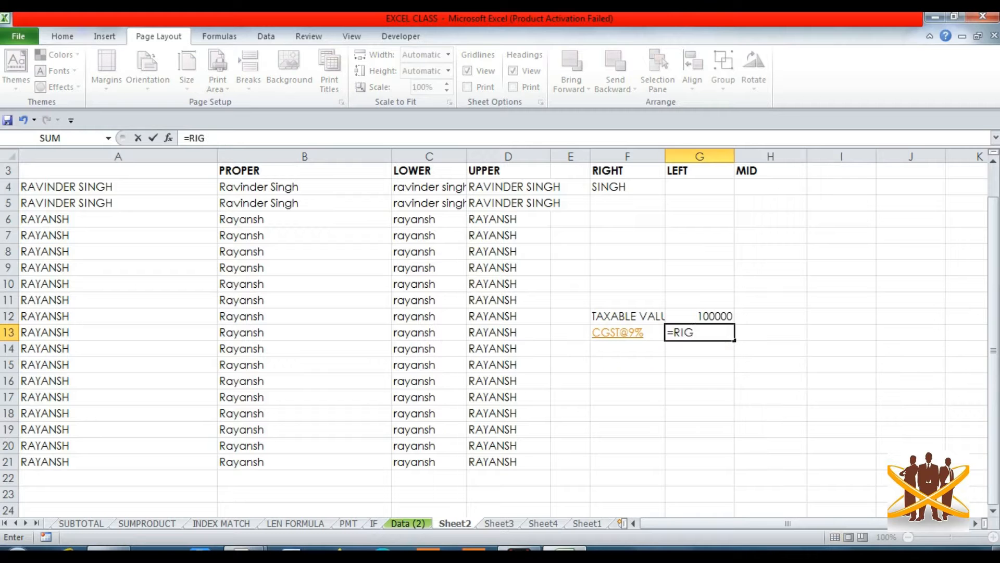
key("Escape")
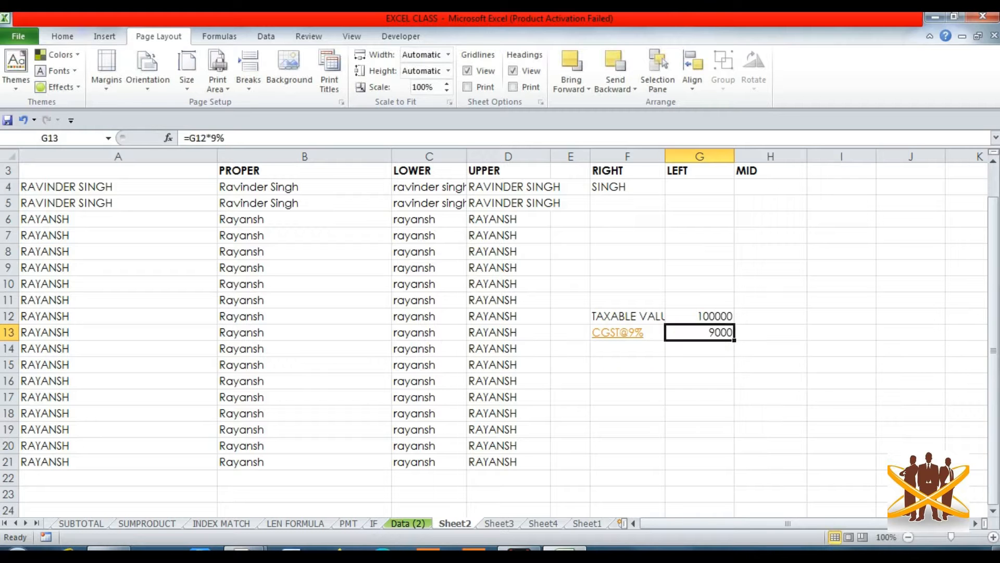
Enter the formula =G12*(RIGHT(F13,2)) in cell G13 so the CGST rate is taken from the label's last two characters.
type("=")
key("Up")
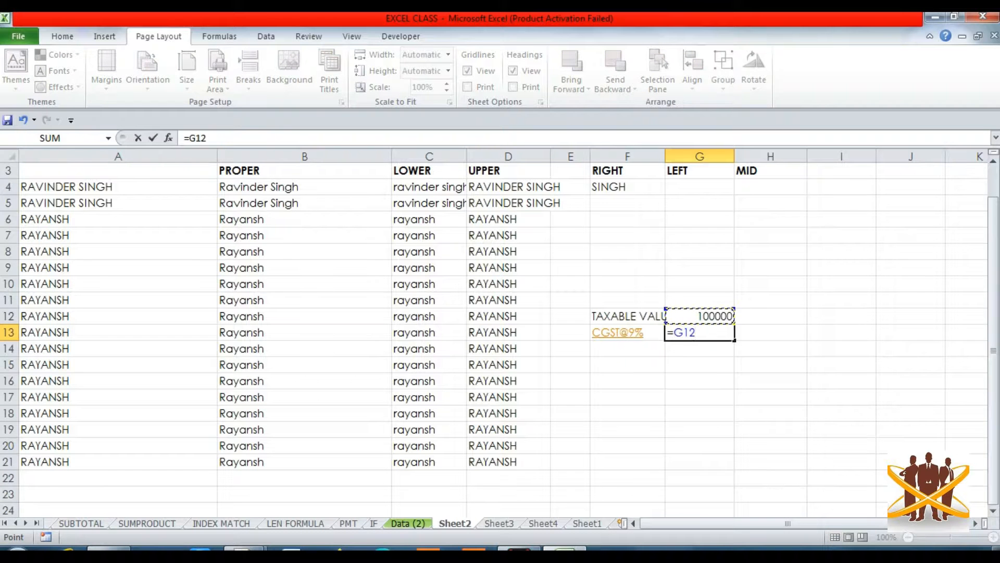
type("*(RIGHT")
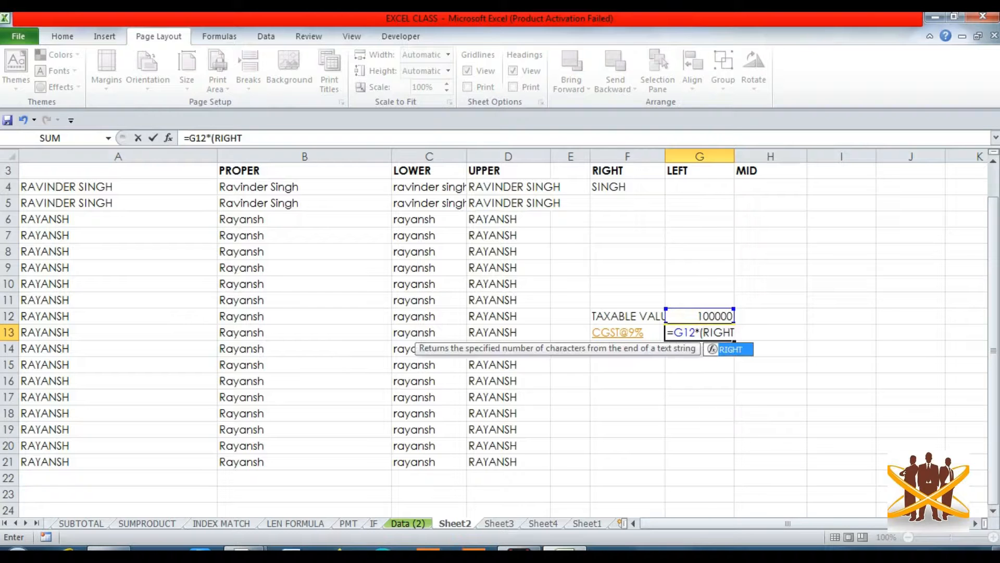
type("(")
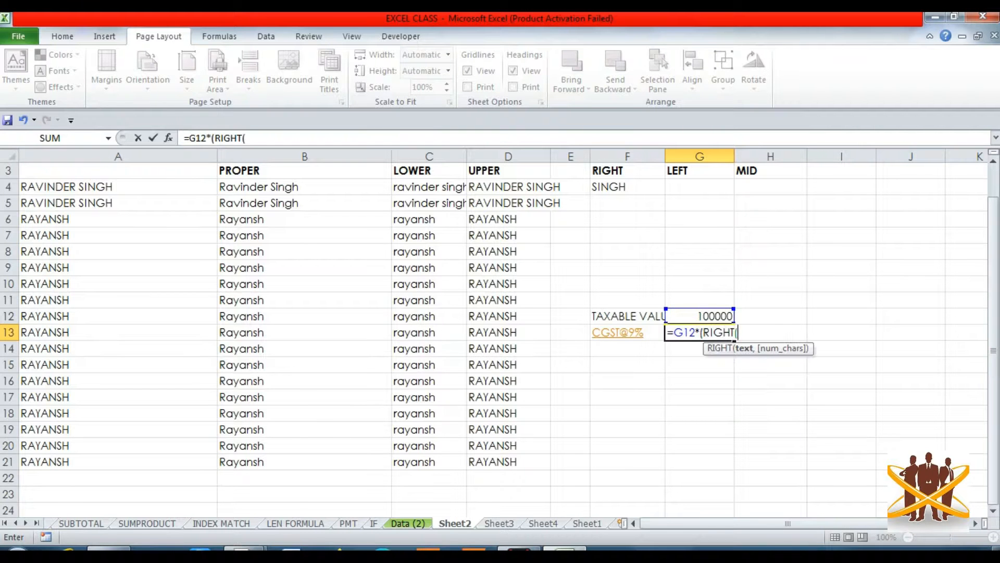
left_click(617, 332)
type(",")
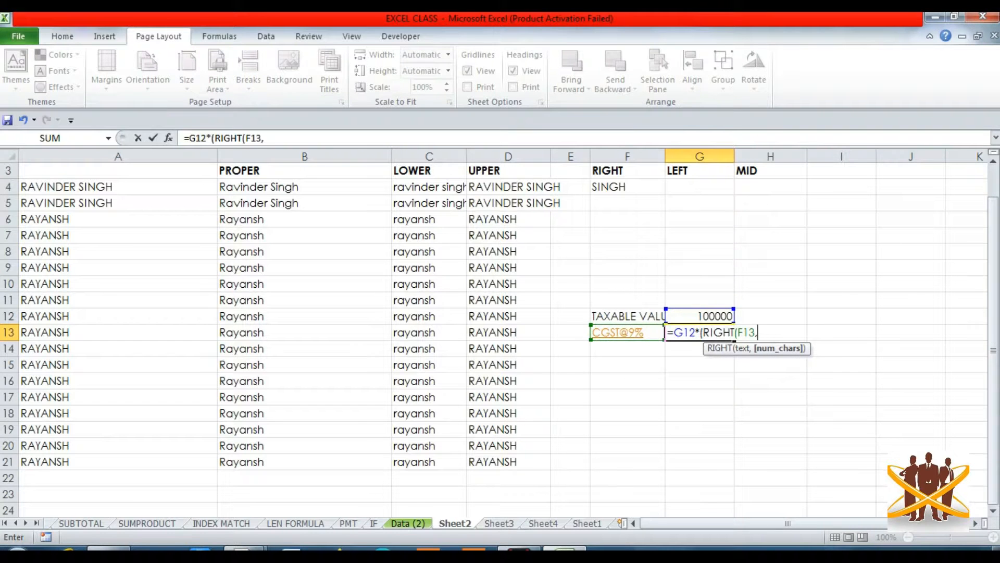
type("2")
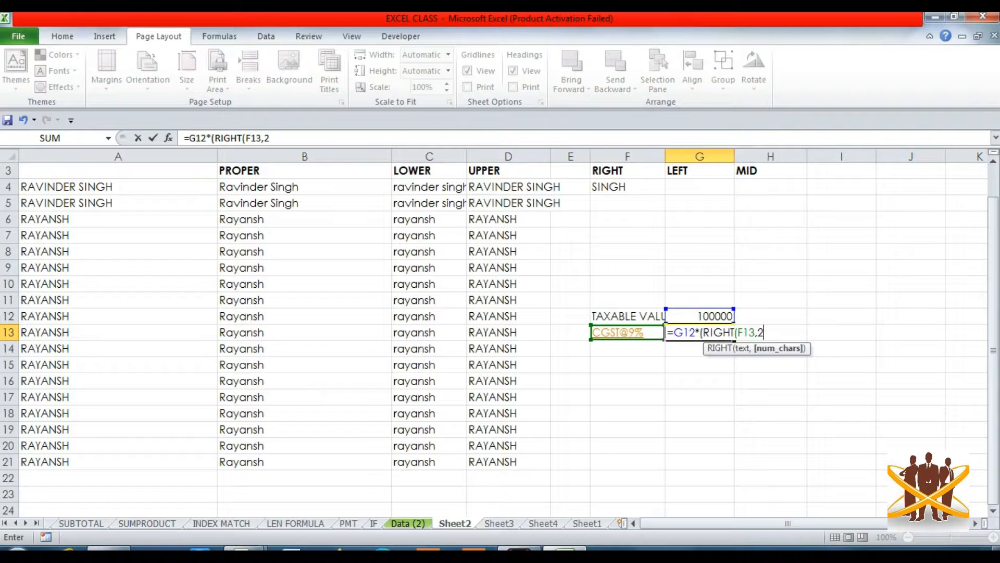
type(")")
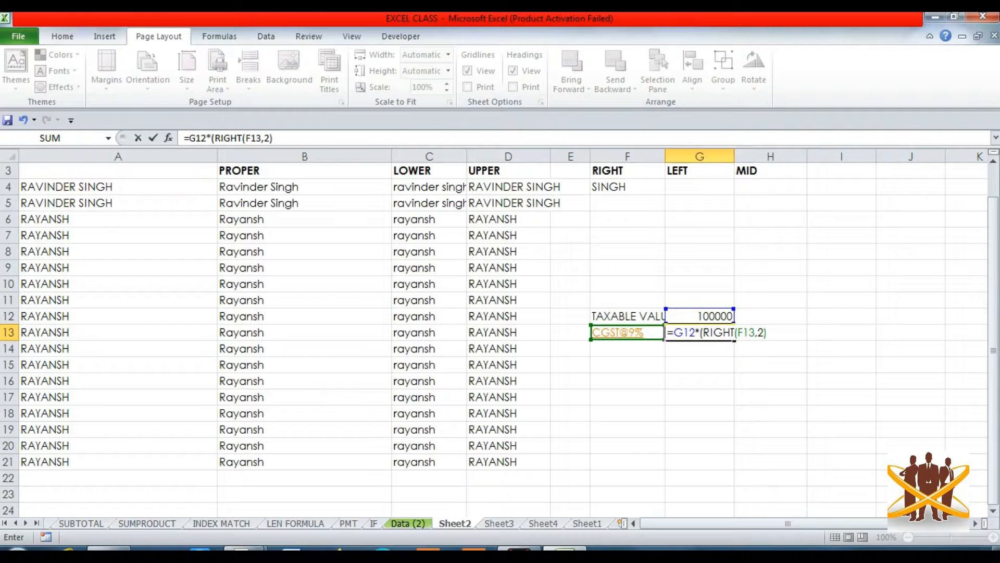
key("Return")
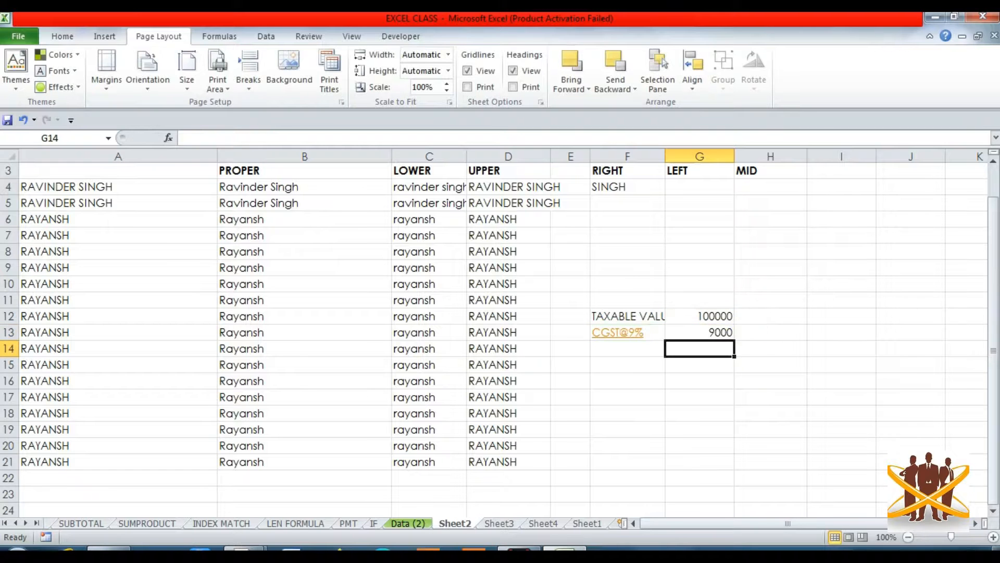
Change the tax label in cell F13 to CGST@6% and check the CGST formula in G13.
key("Up")
key("Left")
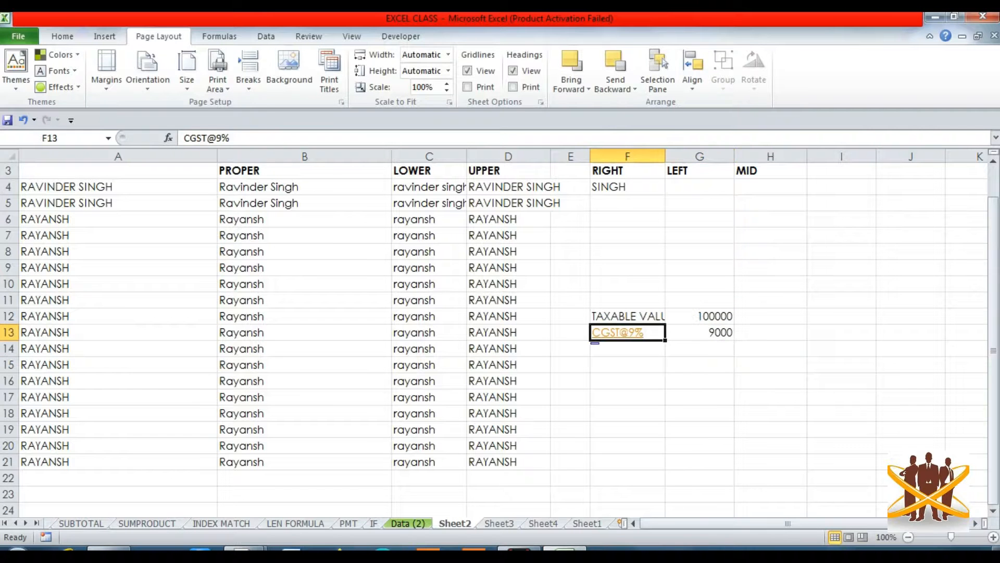
key("F2")
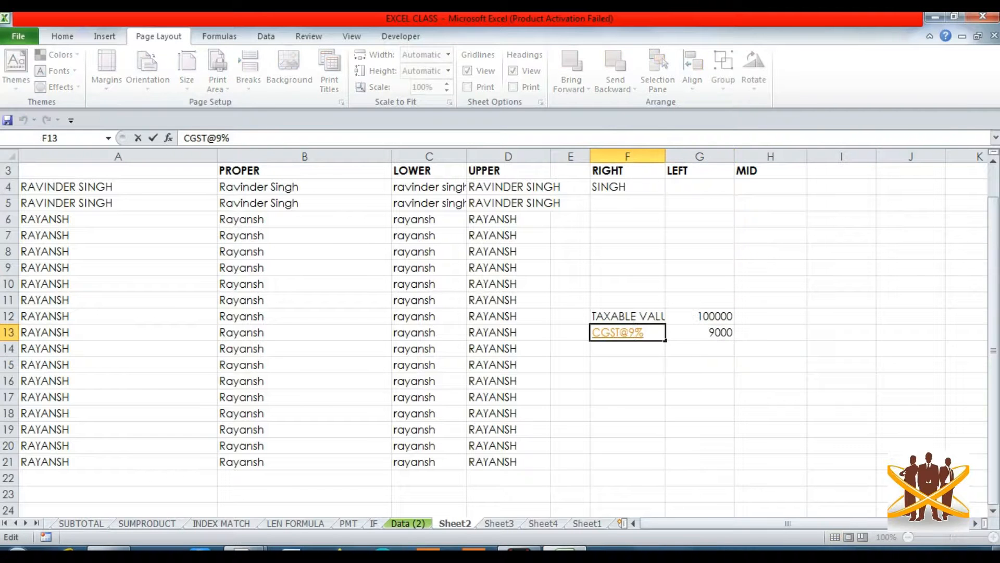
key("Left")
key("BackSpace")
type("6")
key("Return")
key("Up")
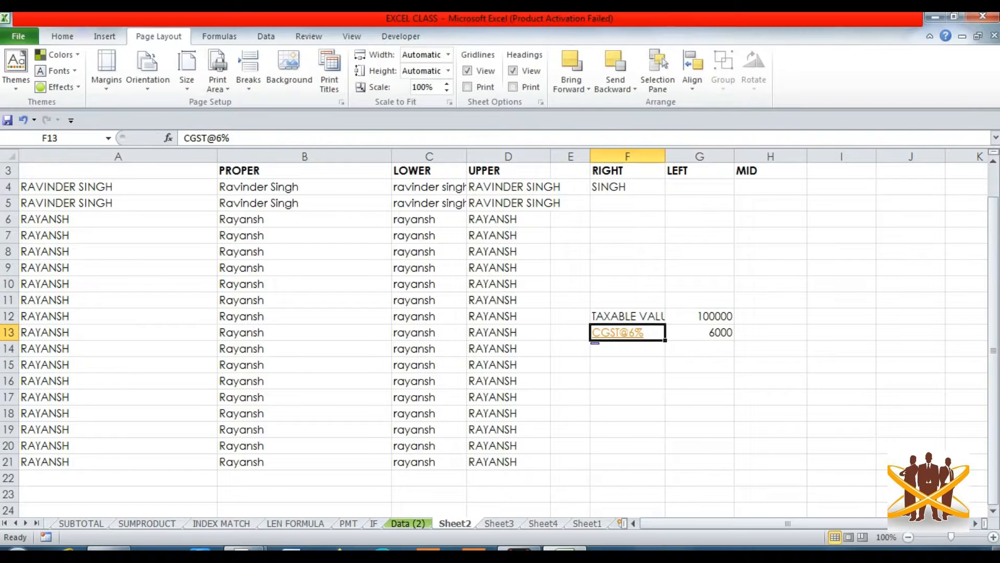
key("Right")
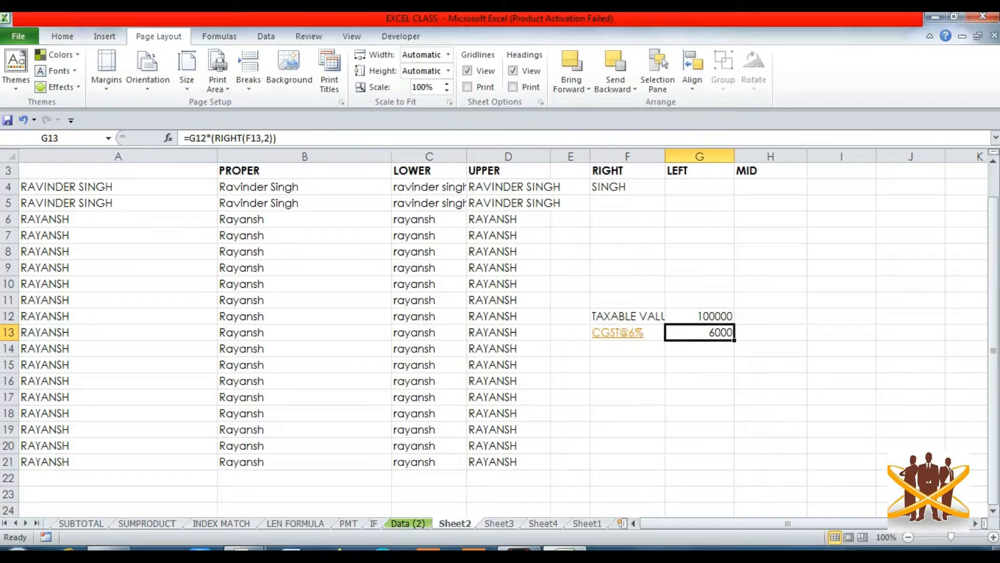
Enter the label SGST@6% in cell F14, directly below the CGST label.
key("Down")
key("Left")
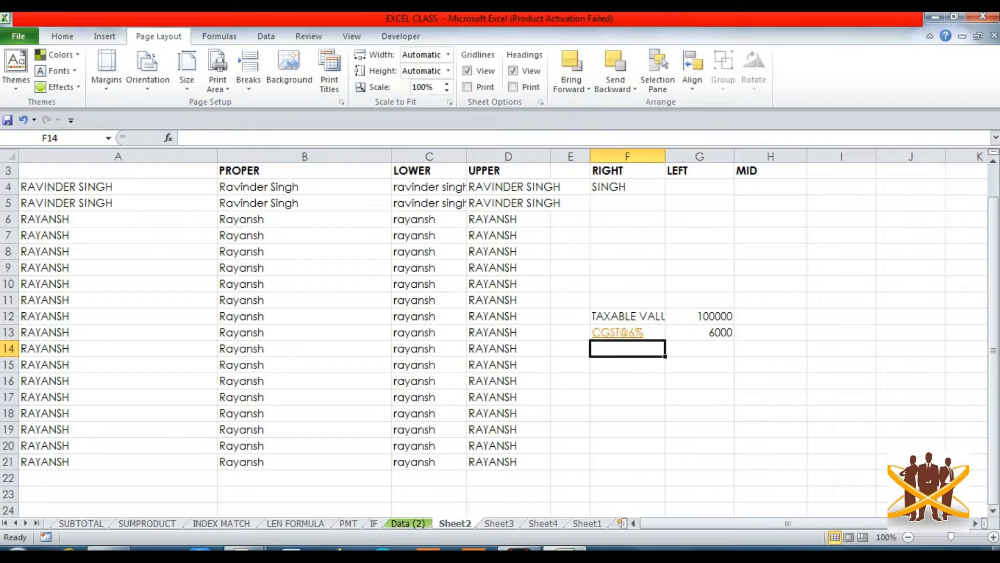
type("SGST@")
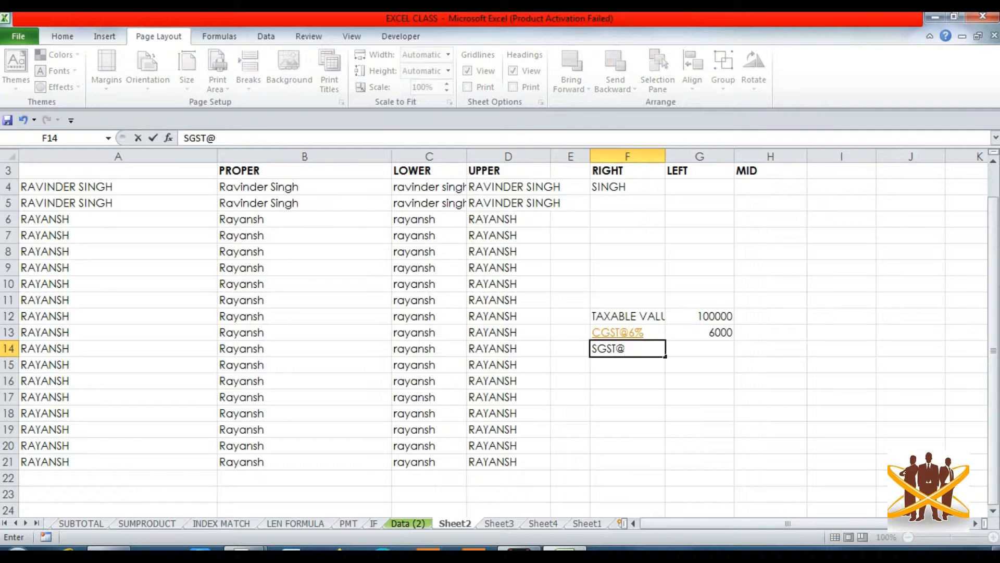
type("6%")
key("Return")
Try to calculate the SGST amount in G14 by multiplying G12 directly by the label in F14, and clear the cell.
key("Up")
key("Right")
type("=")
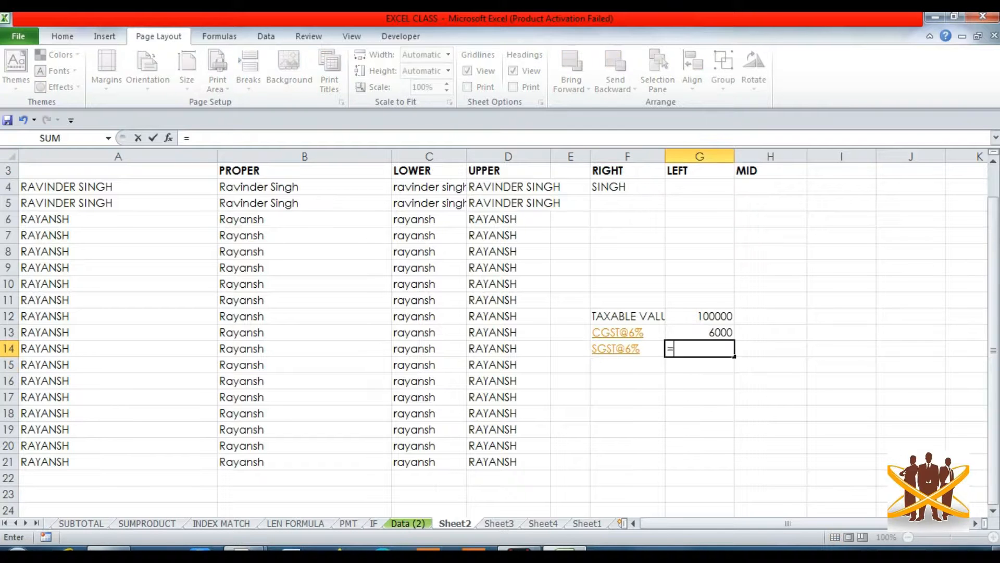
key("Up")
key("Up")
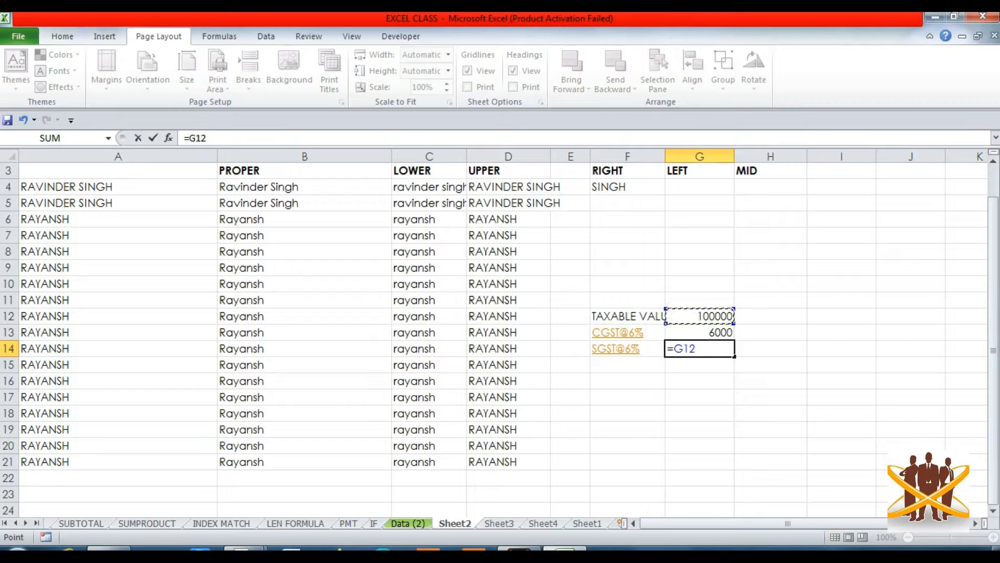
type("*")
key("Left")
key("Return")
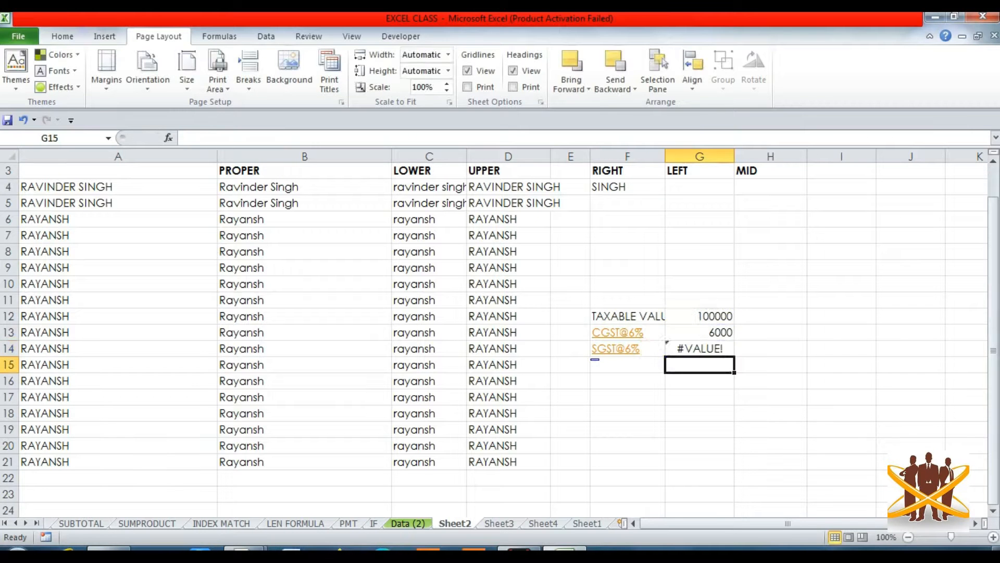
key("Up")
key("Delete")
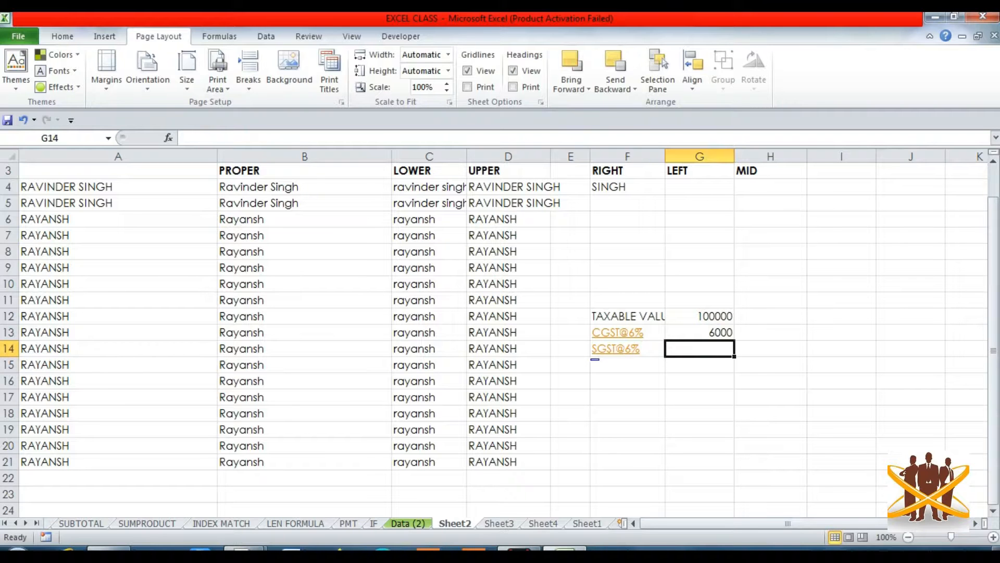
Review the RIGHT-based CGST formula in G13, the tax block below it and the RIGHT example in F4.
key("Up")
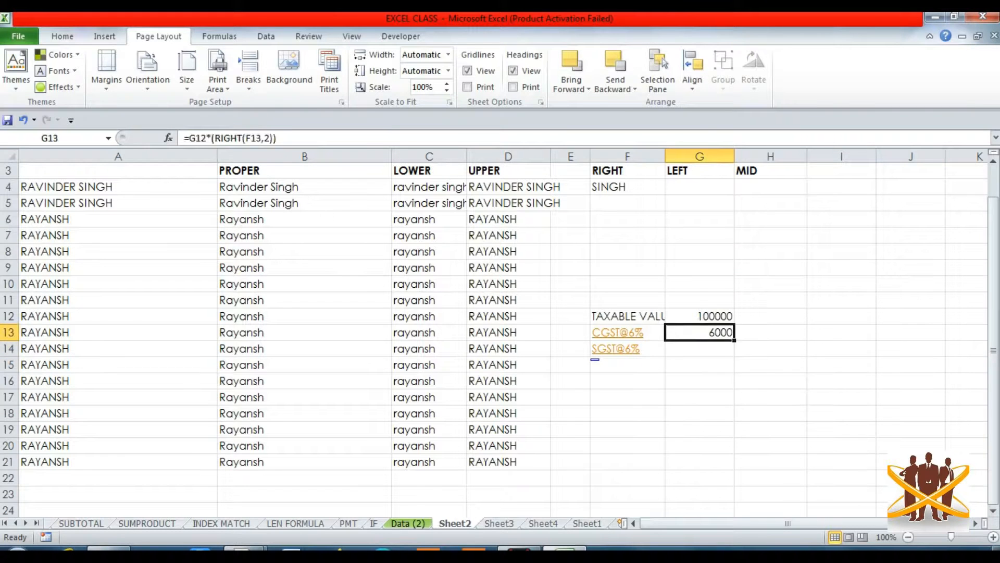
key("Left")
key("Up")
key("Up")
key("Up")
key("Up")
key("Up")
key("Up")
key("Up")
key("Up")
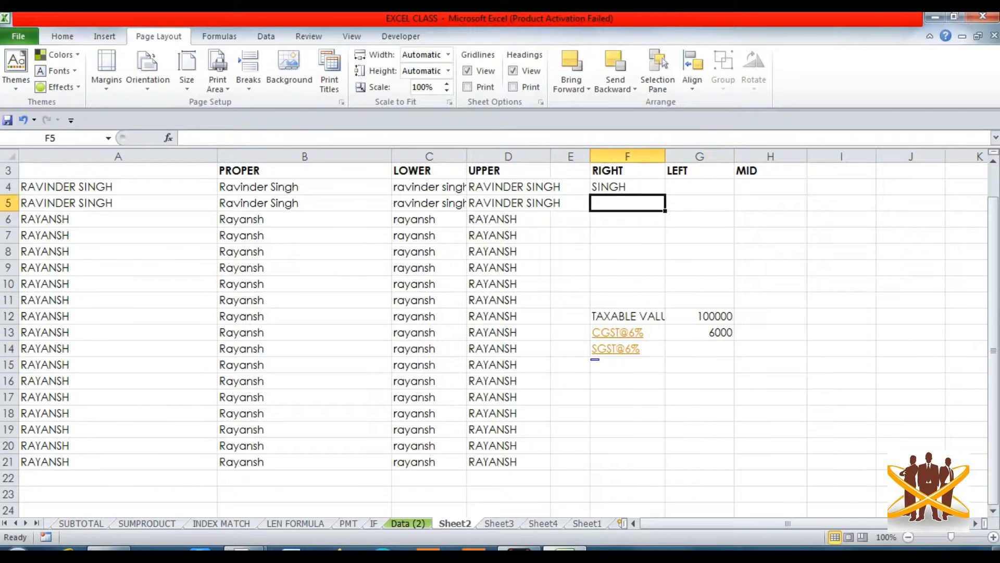
key("Down")
key("Down")
key("Down")
key("Down")
key("Down")
key("Down")
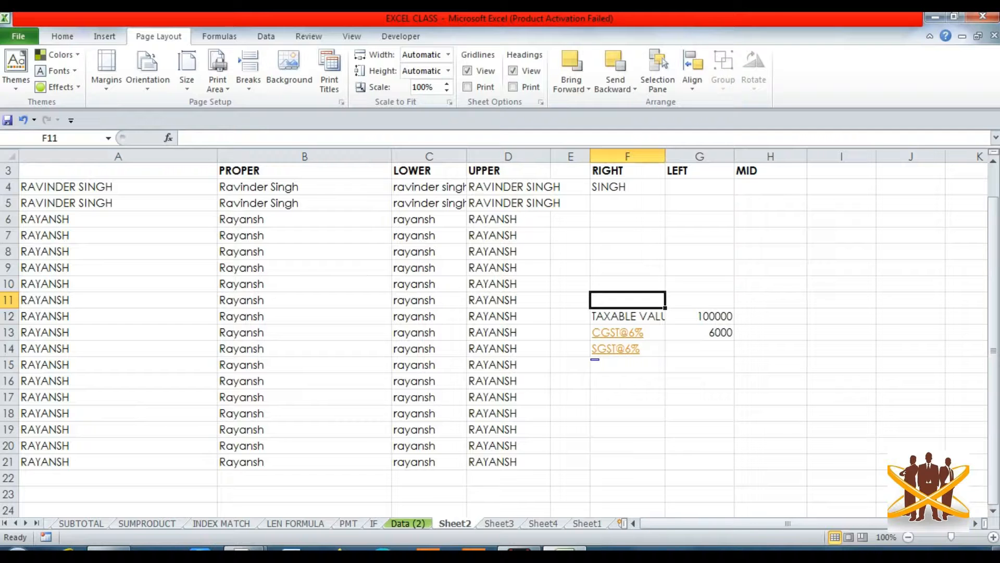
key("Up")
key("Up")
key("Up")
key("Up")
key("Up")
key("Up")
key("Up")
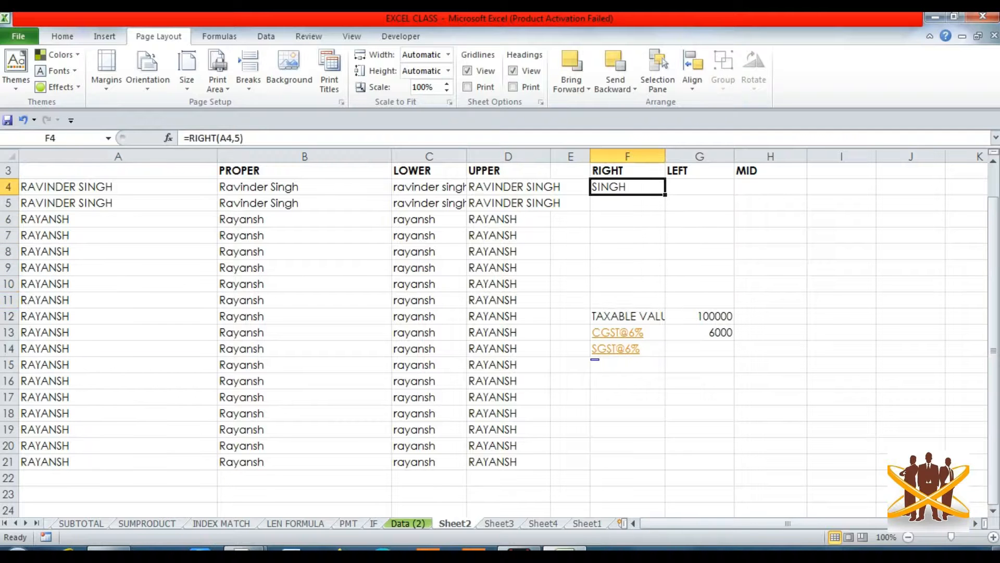
Enter the formula =LEFT(A4,4) in cell G4 to extract the first four characters of A4.
key("Right")
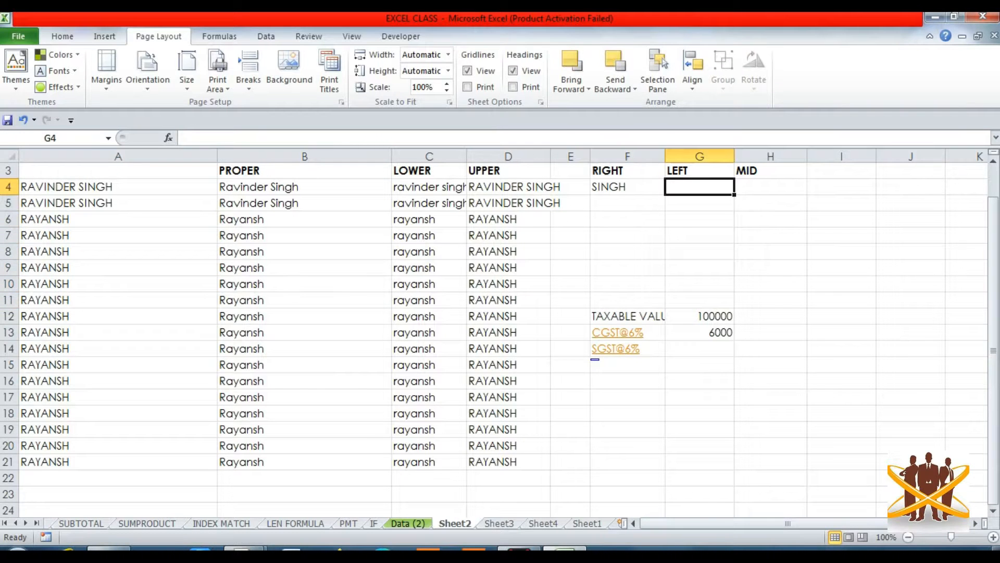
type("=LEFT(")
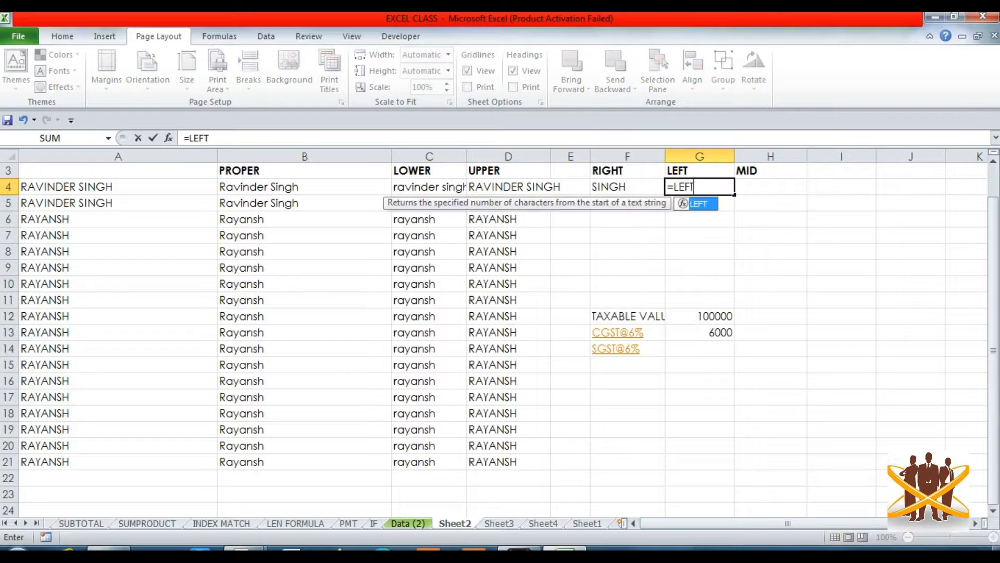
key("Left")
key("Left")
key("Left")
key("Left")
key("Left")
key("Left")
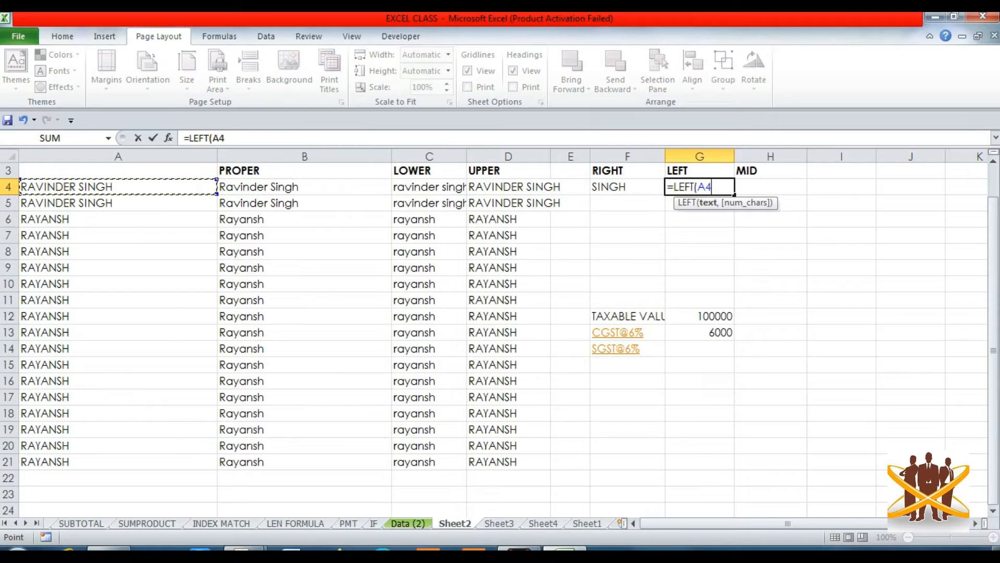
type(",4)")
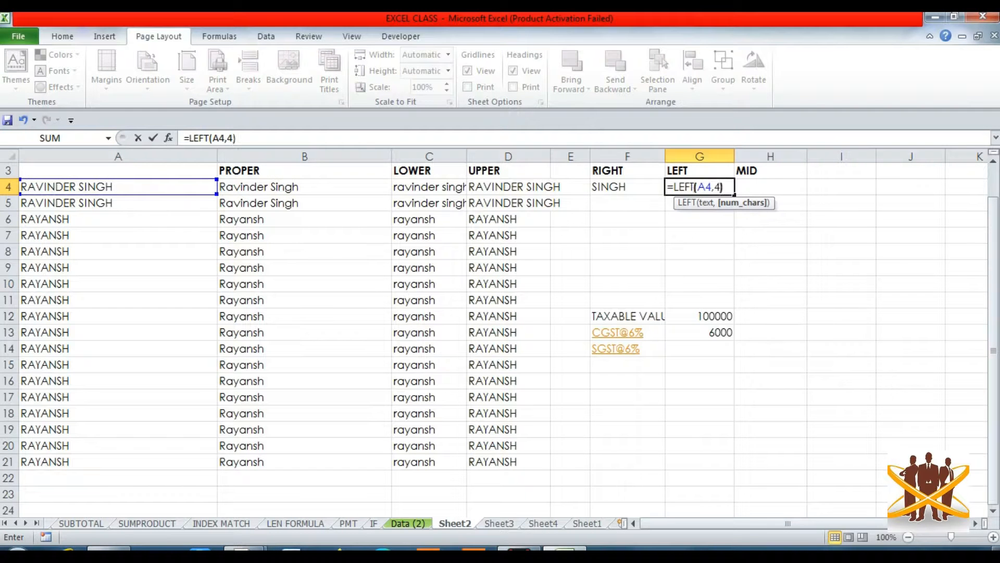
key("Return")
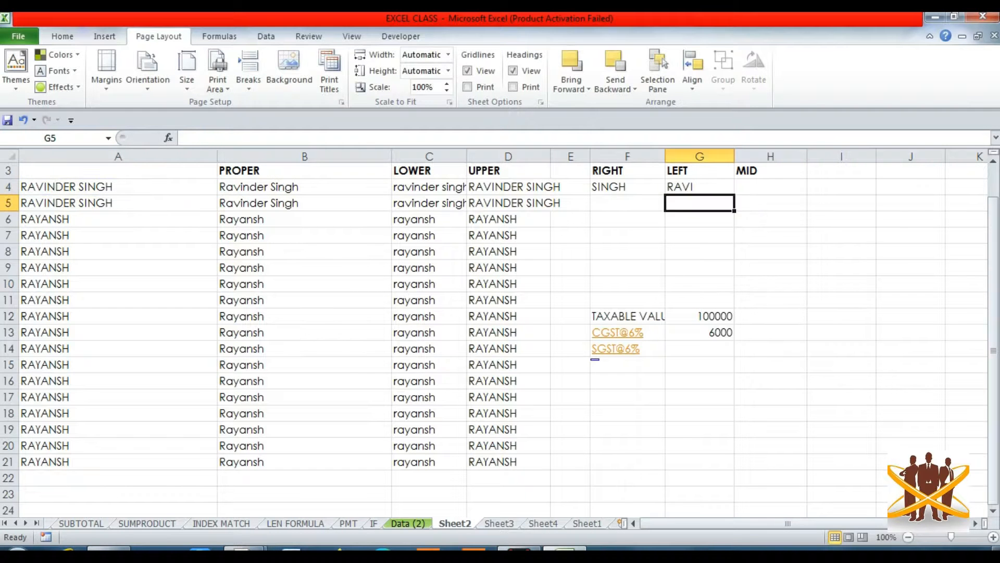
key("Up")
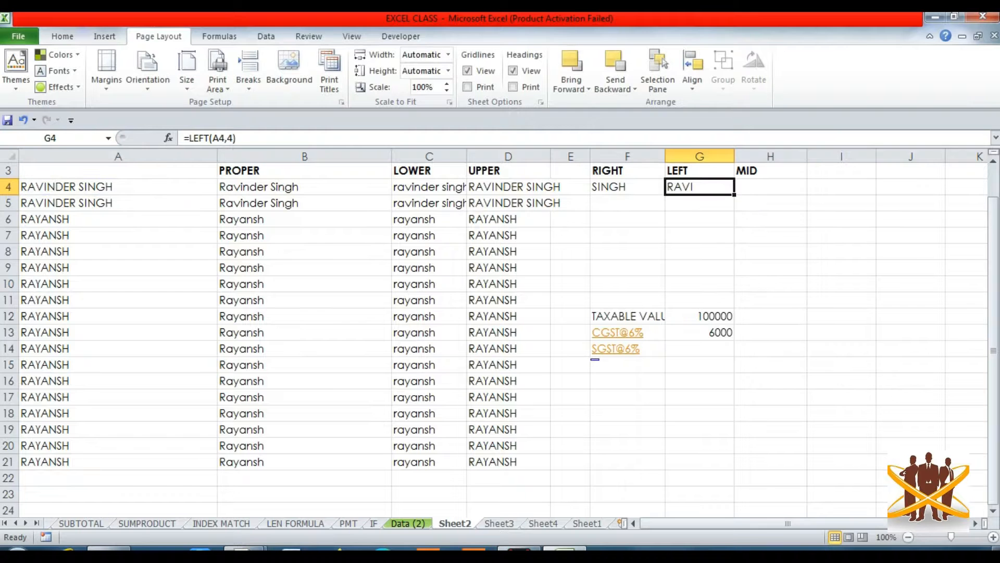
Enter the formula =MID(A4,4,4) in cell H4 to extract four characters starting from the fourth.
key("Right")
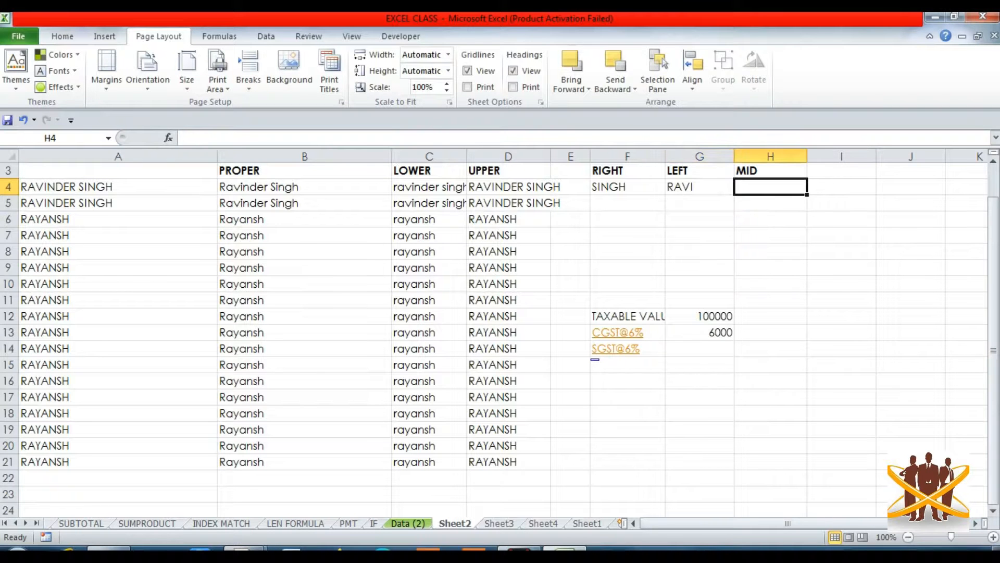
type("=MID(")
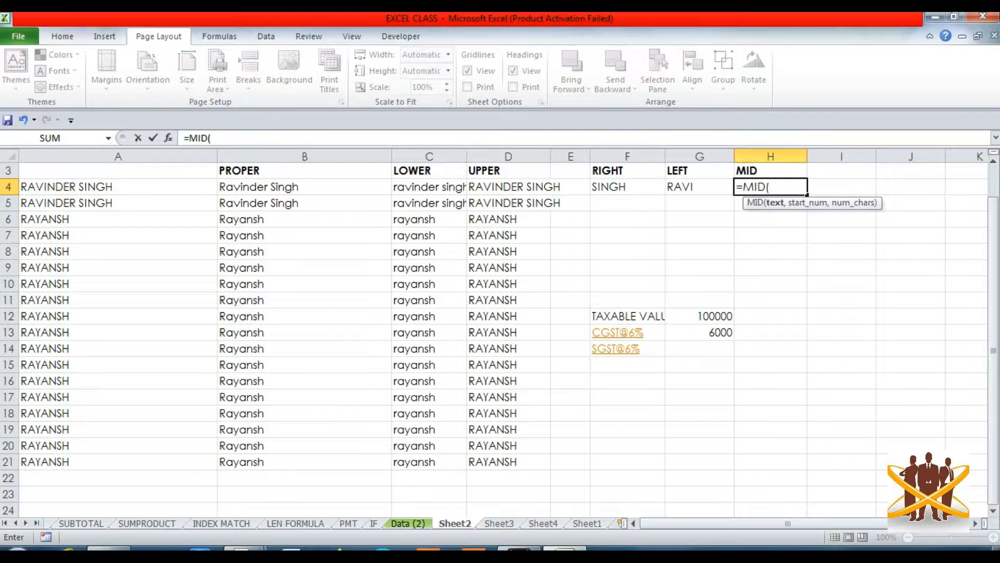
key("Left")
key("Left")
key("Left")
key("Left")
key("Left")
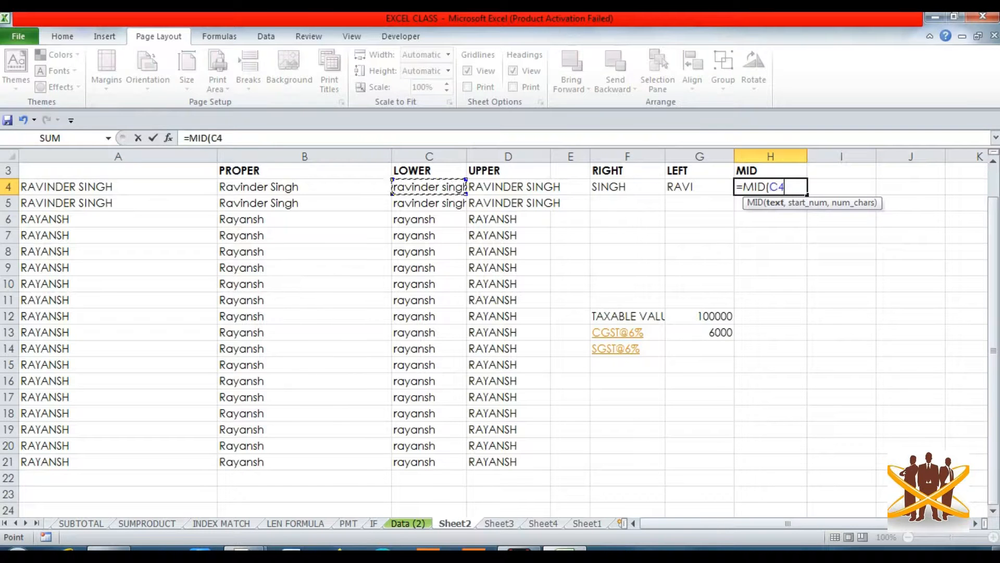
key("Left")
key("Left")
type(",")
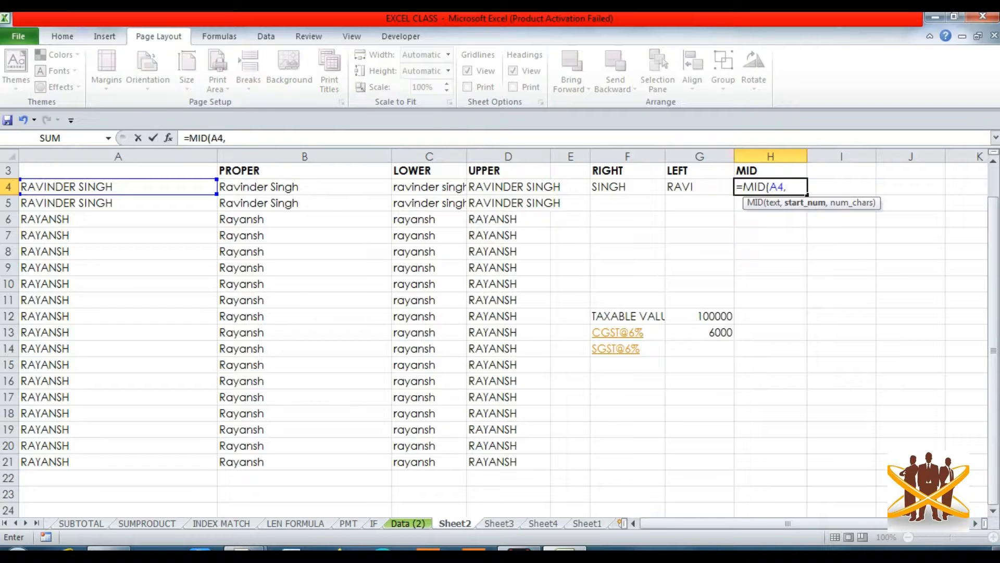
type("4,")
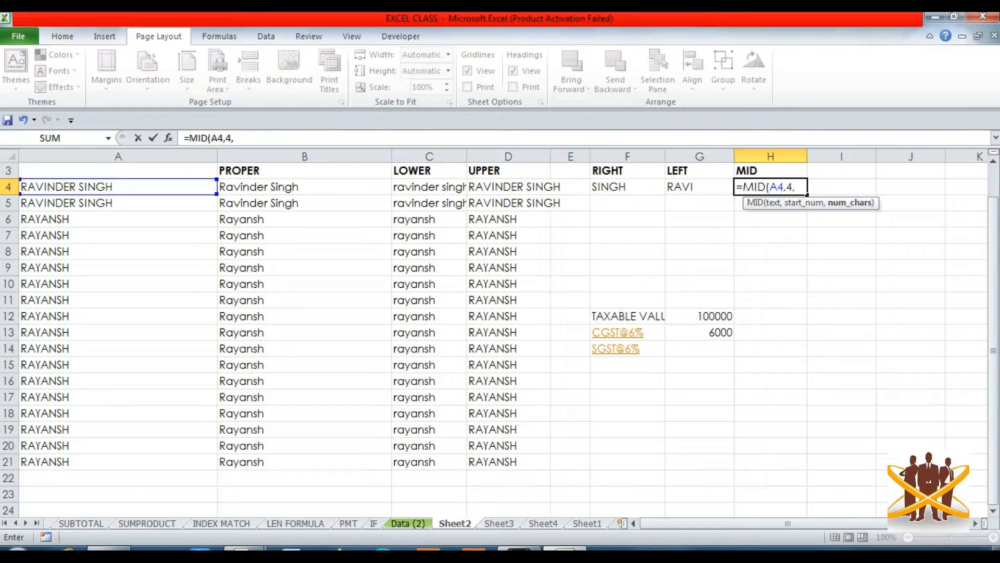
type("4)")
key("Return")
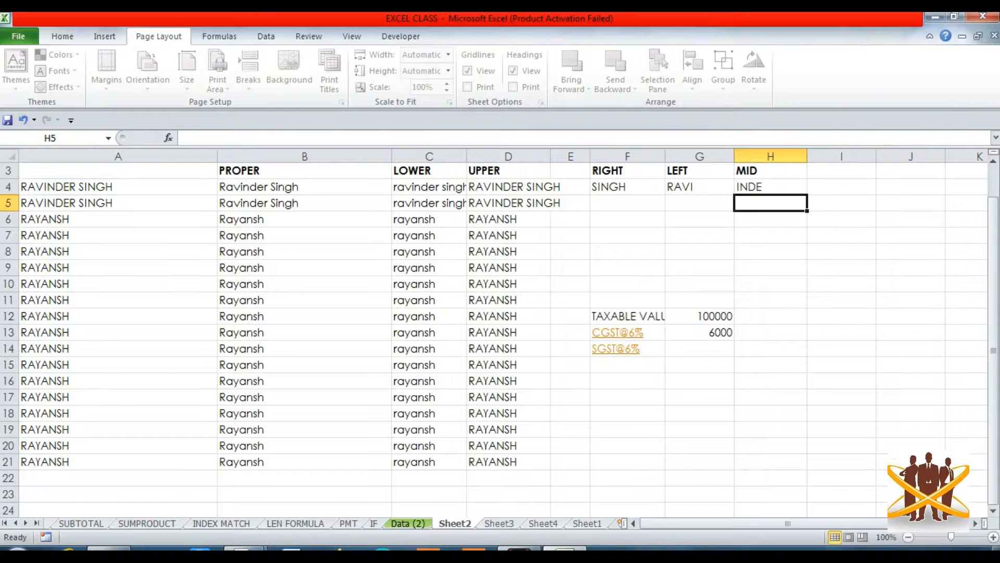
Compare the MID formula in H4 with the source text in A4.
left_click(771, 186)
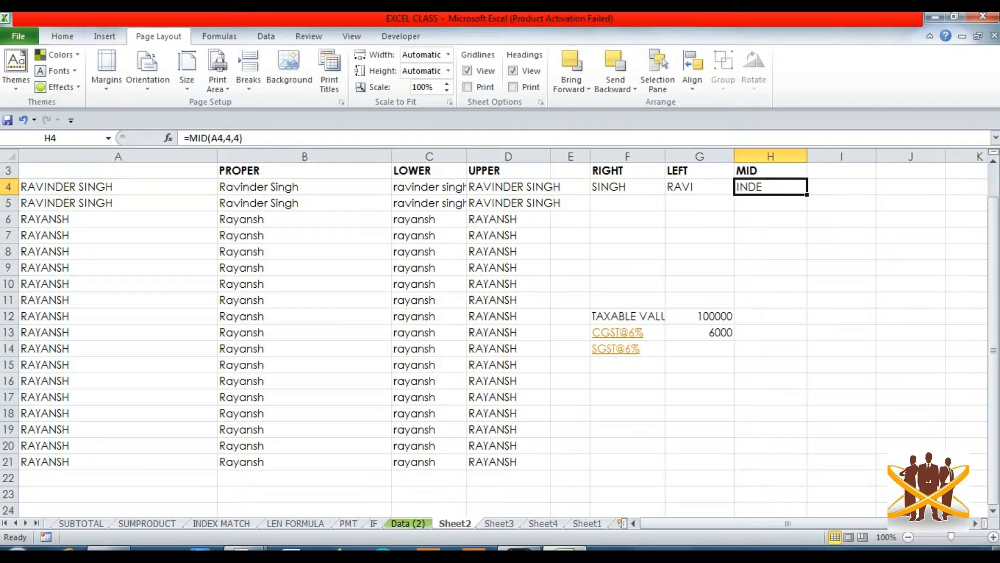
key("Left")
key("Left")
key("Left")
key("Left")
key("Left")
key("Left")
key("Left")
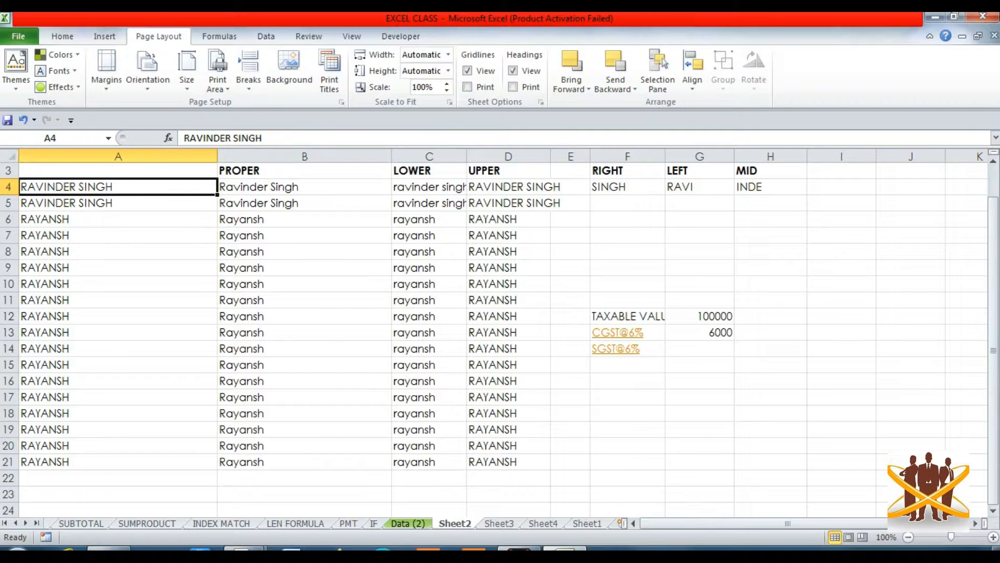
key("Right")
key("Right")
key("Right")
key("Right")
key("Right")
key("Right")
key("Right")
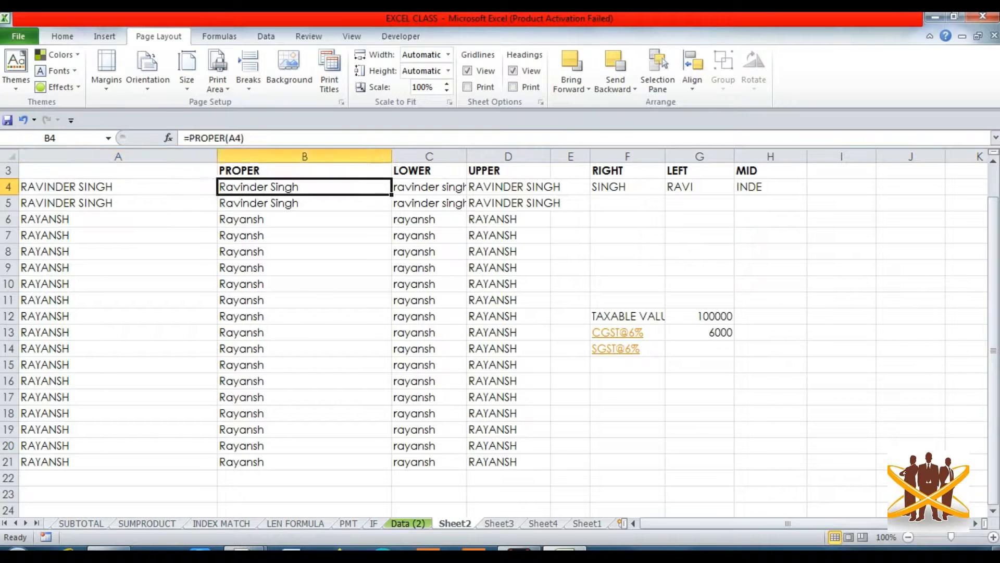
Change the start position of the MID formula in H4 to 1, keeping four characters.
key("F2")
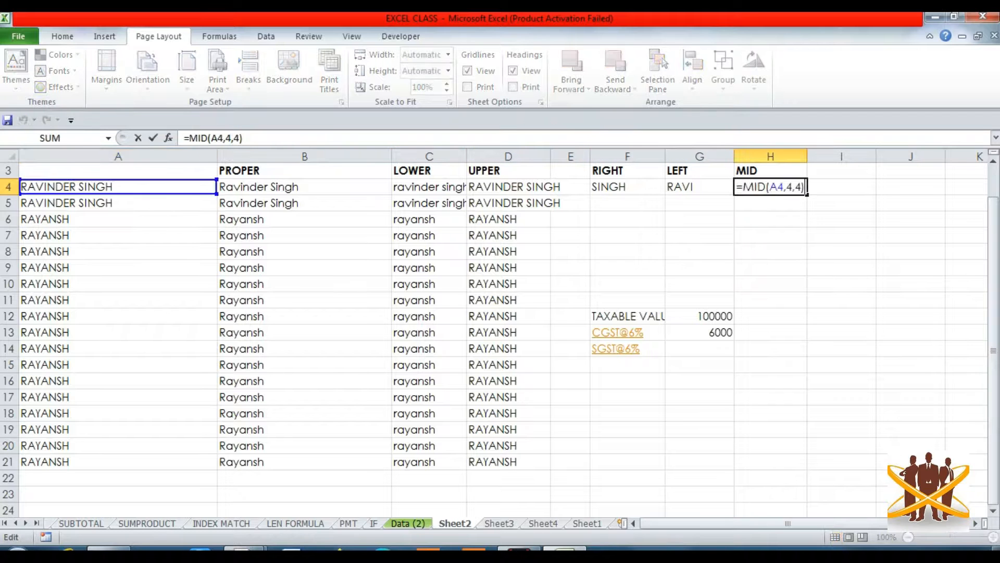
key("Left")
key("Left")
key("Left")
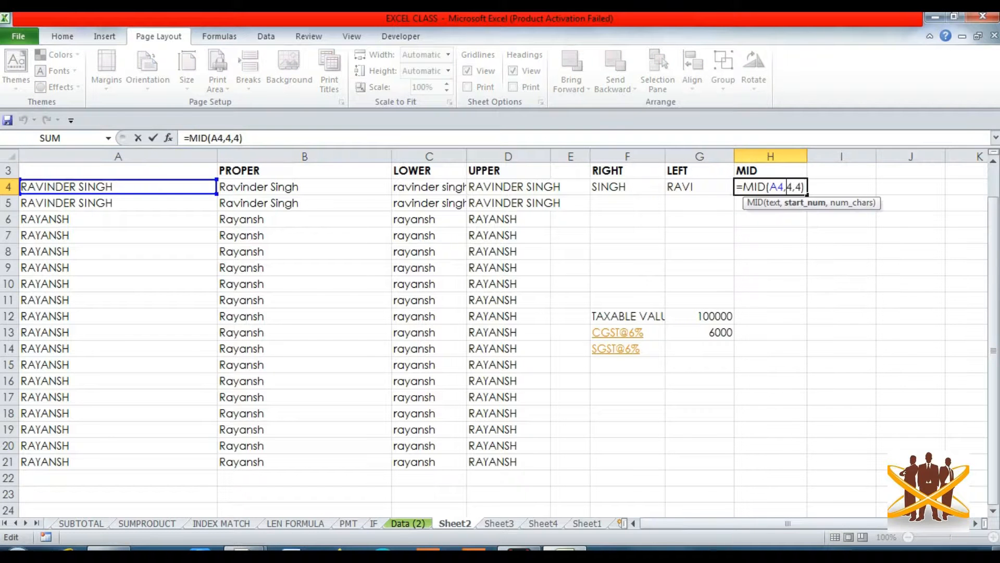
key("BackSpace")
type("1")
key("Return")
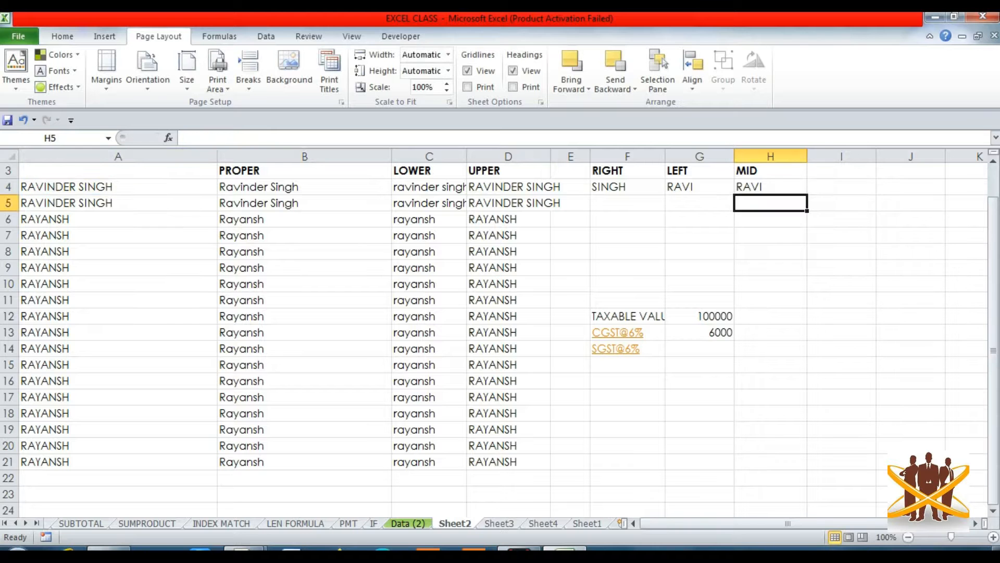
key("Up")
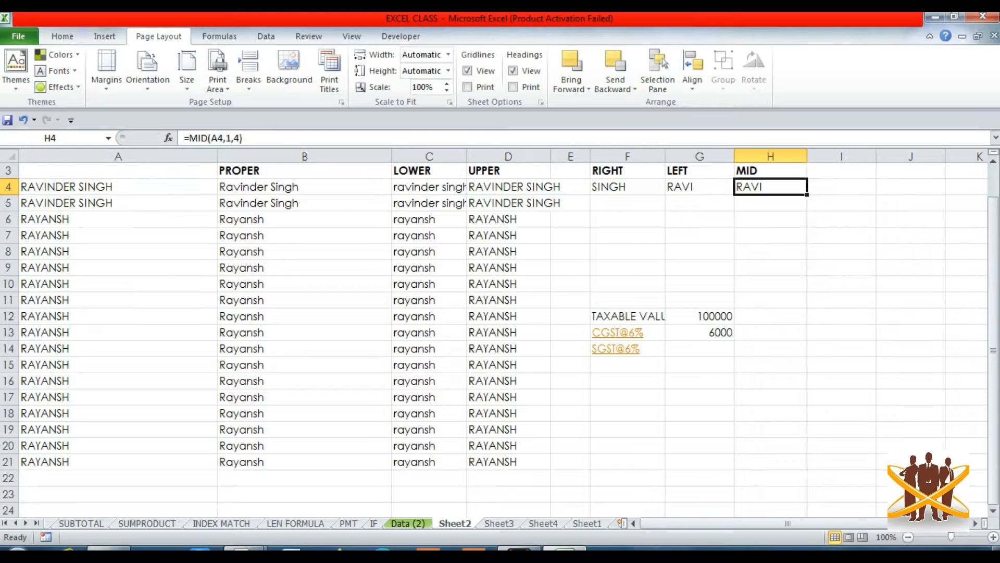
Change the start position of the MID formula in H4 to 3.
key("F2")
key("Left")
key("Left")
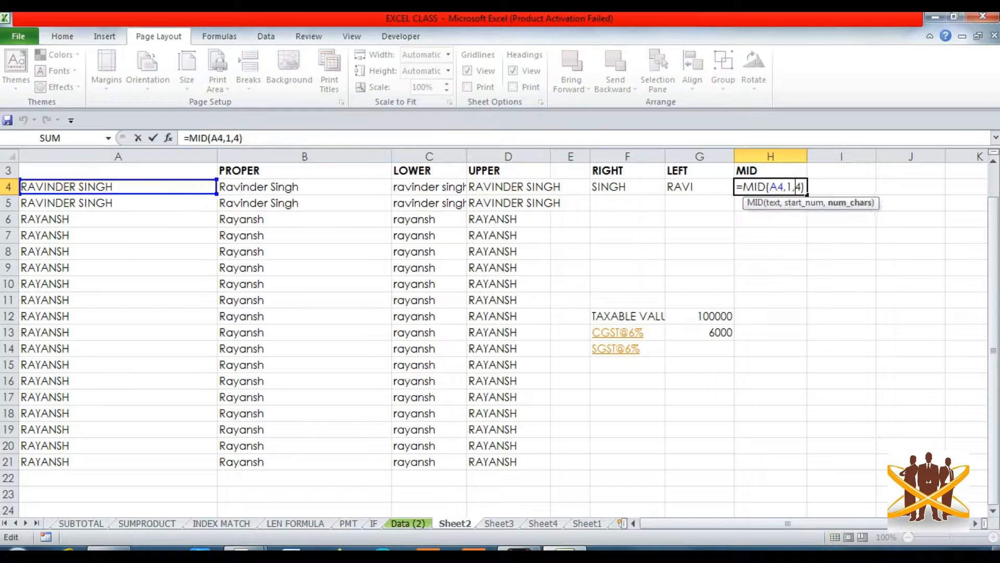
key("Left")
key("Left")
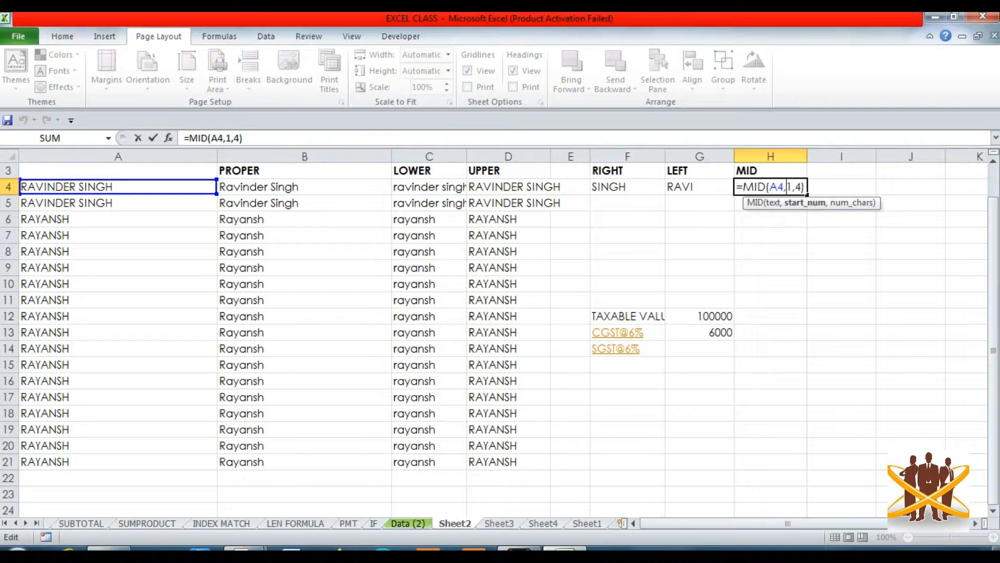
key("Delete")
type("3")
key("Return")
key("Up")
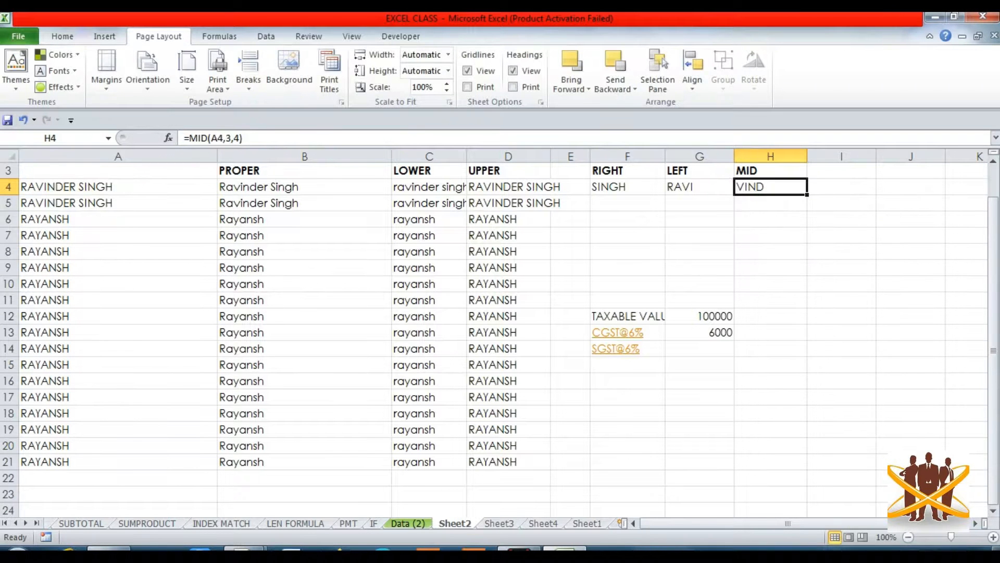
Set the start position of the MID formula in H4 back to 4 and check the formula.
key("F2")
key("Left")
key("Left")
key("Left")
key("Left")
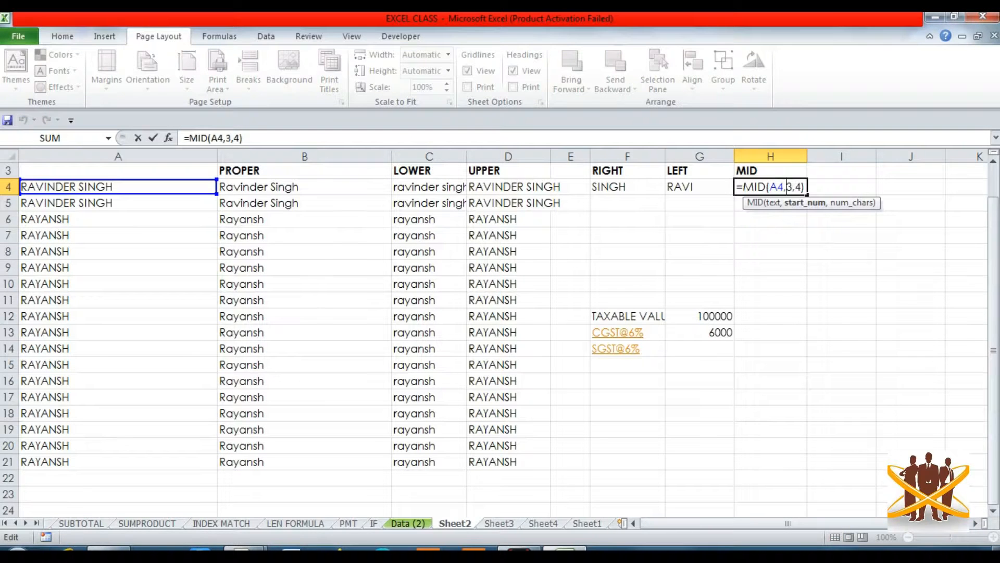
key("Delete")
type("4")
key("Return")
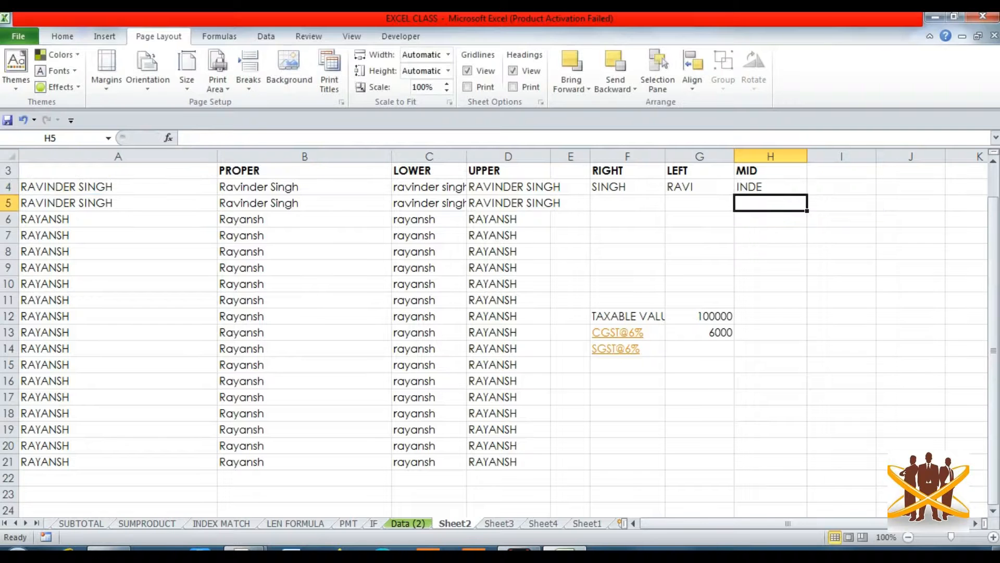
key("Up")
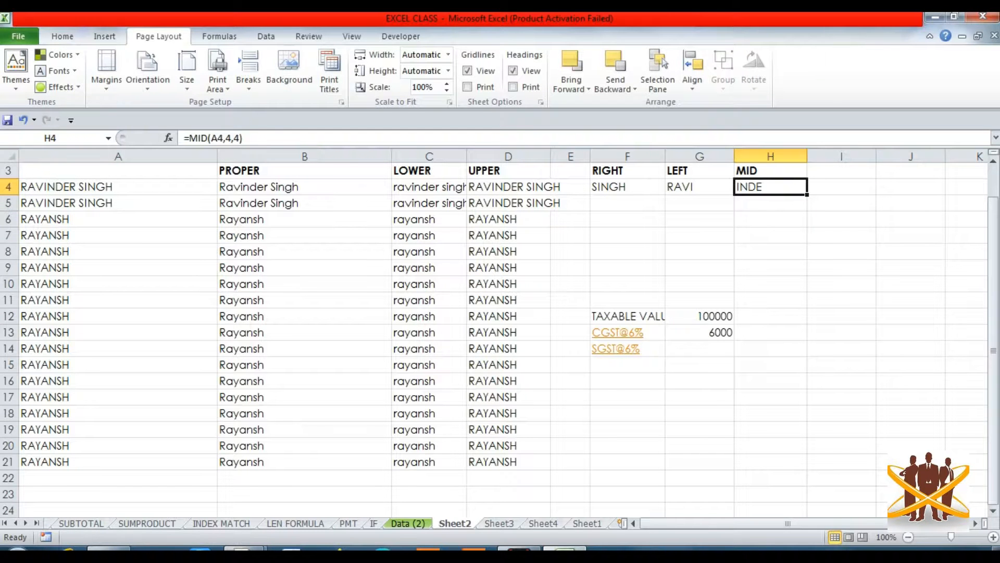
Set the number of characters in the MID formula in H4 to 5, keeping the start position.
key("F2")
key("Left")
key("Left")
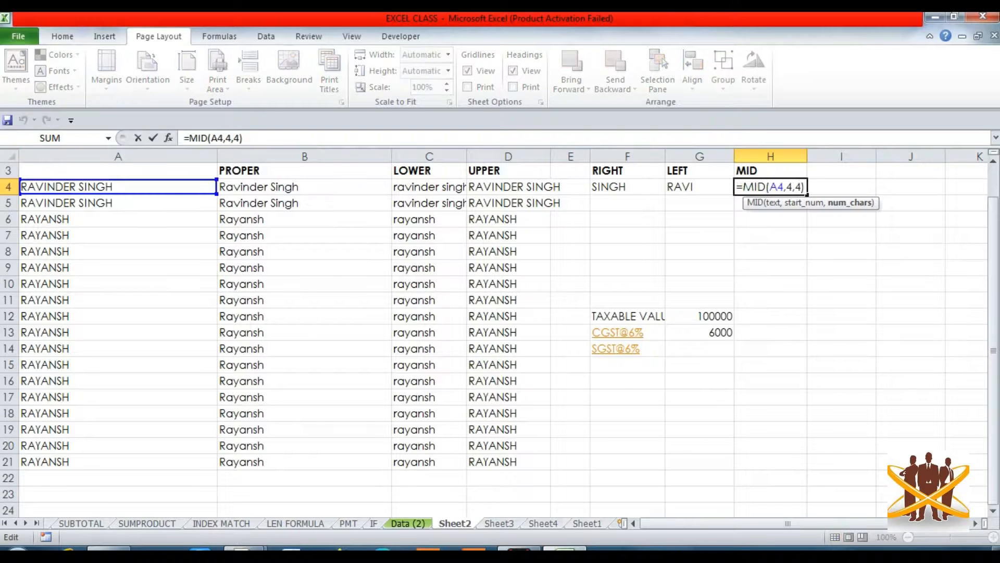
key("Delete")
type("5")
key("Return")
key("Up")
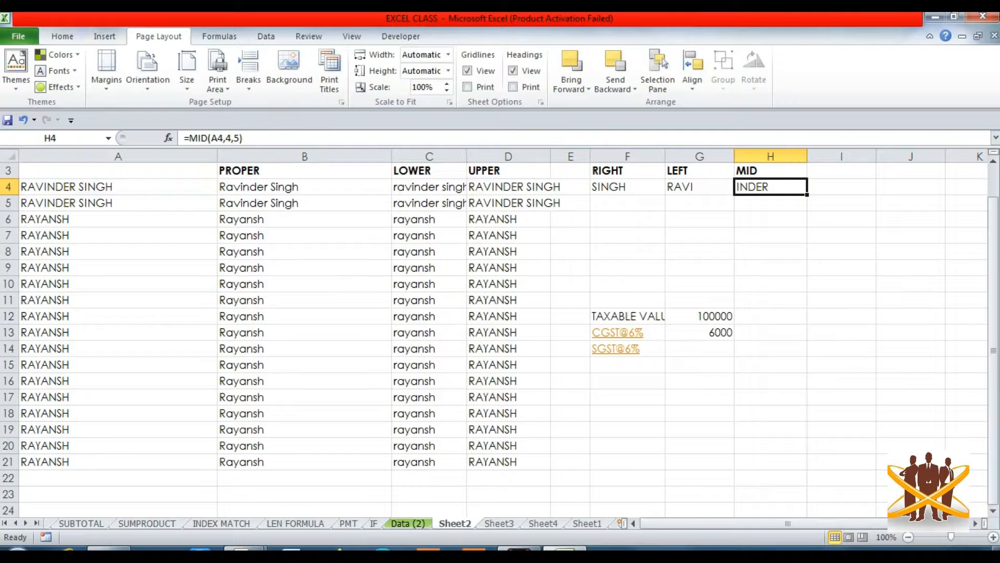
Review the RIGHT, LEFT and MID results in row 4 and the function headings in row 3.
key("Left")
key("Left")
key("Right")
key("Right")
key("Left")
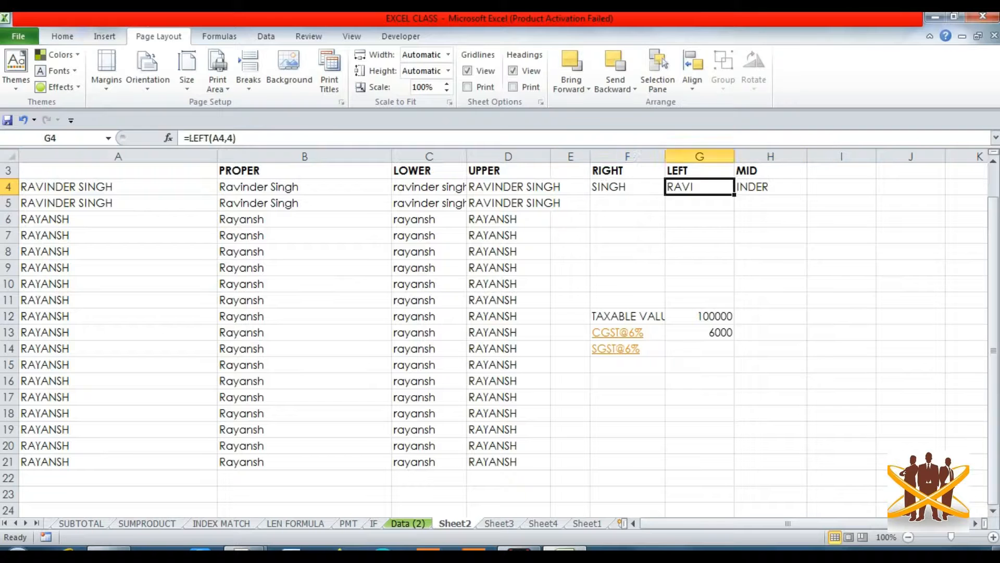
key("Left")
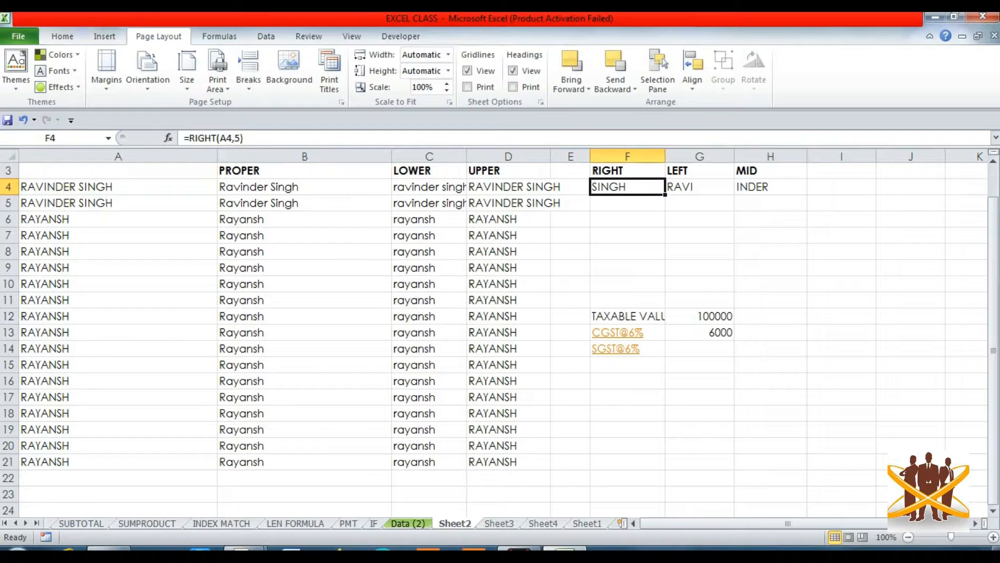
key("Up")
key("Right")
key("Right")
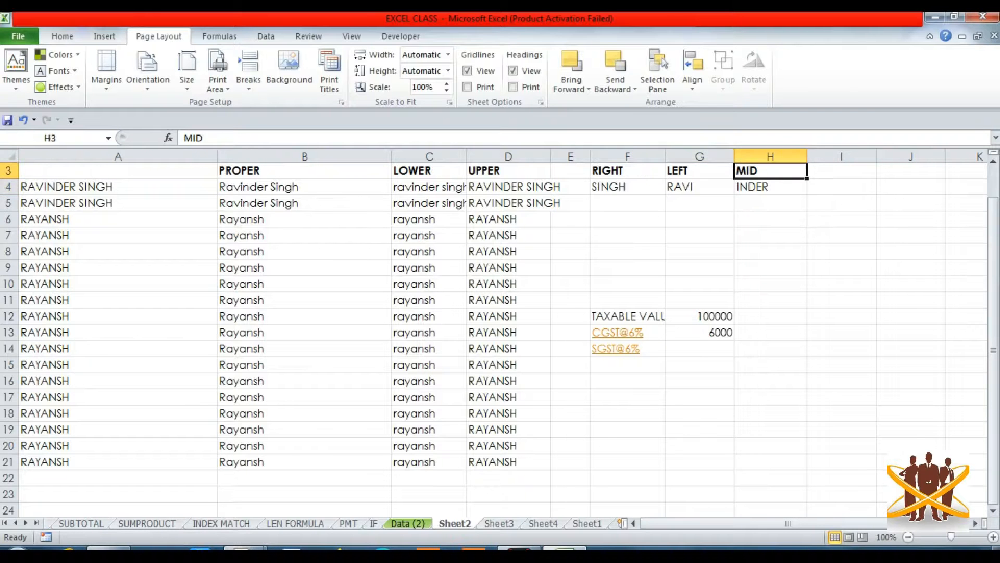
key("Left")
key("Left")
key("Left")
key("Left")
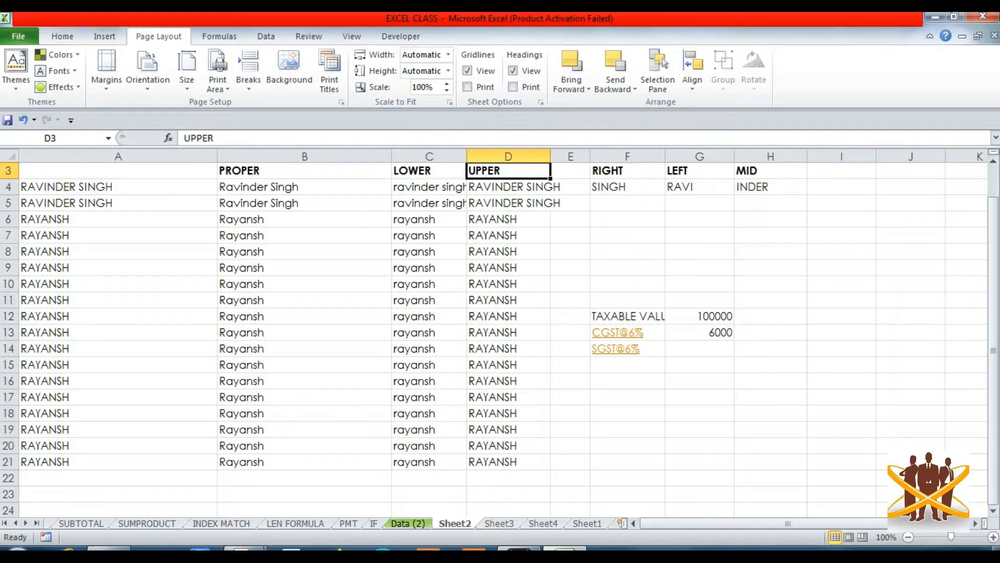
Examine the CGST@6% label in F13, its formula in G13 and the taxable value in G12.
key("Down")
key("Down")
key("Down")
key("Down")
key("Down")
key("Right")
key("Right")
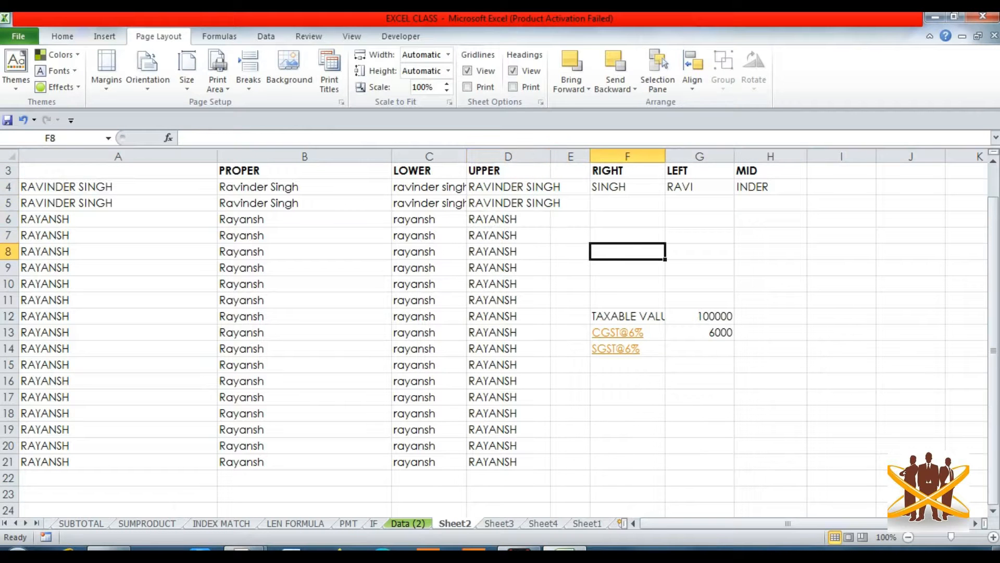
key("Down")
key("Down")
key("Down")
key("Down")
key("Down")
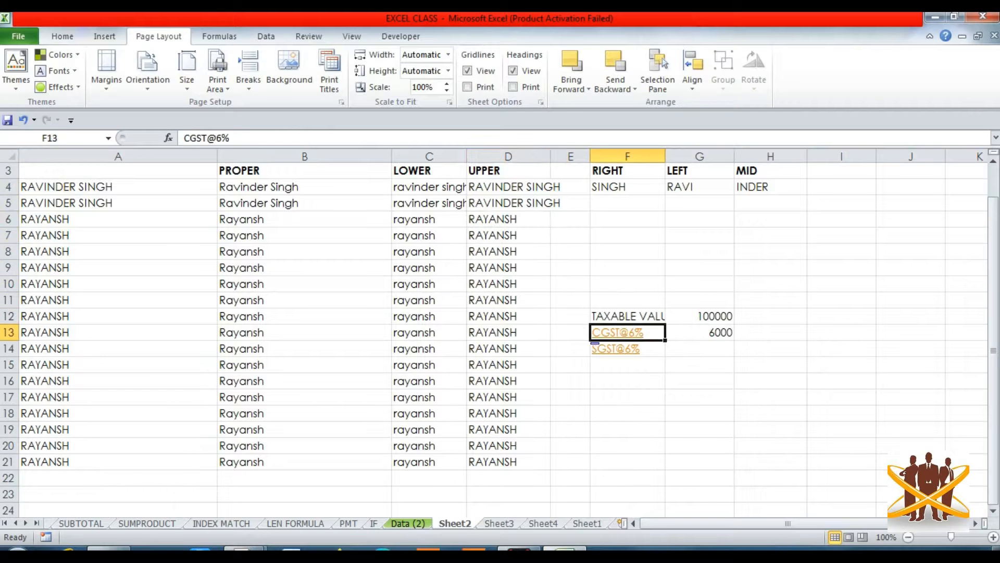
key("Right")
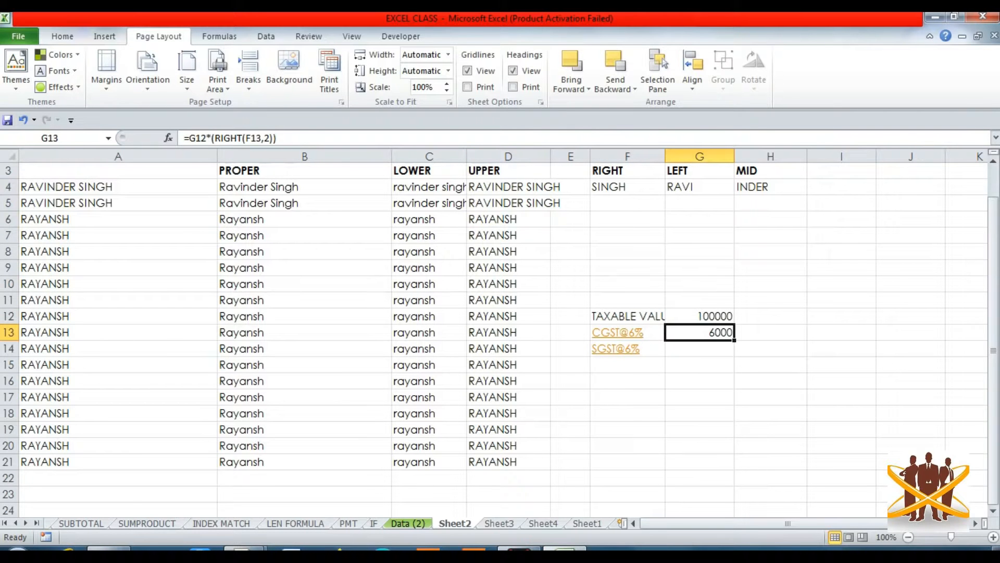
key("Up")
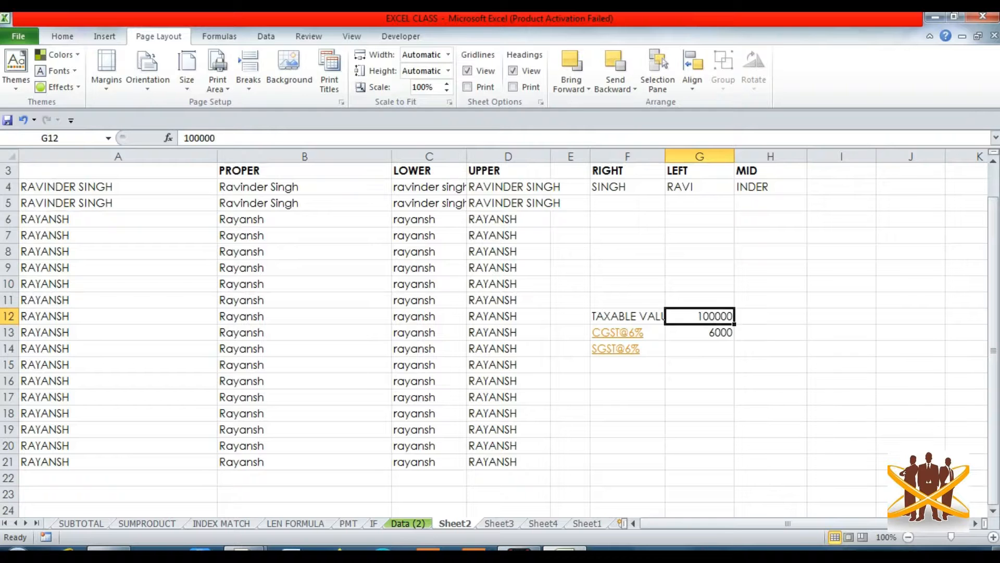
key("Down")
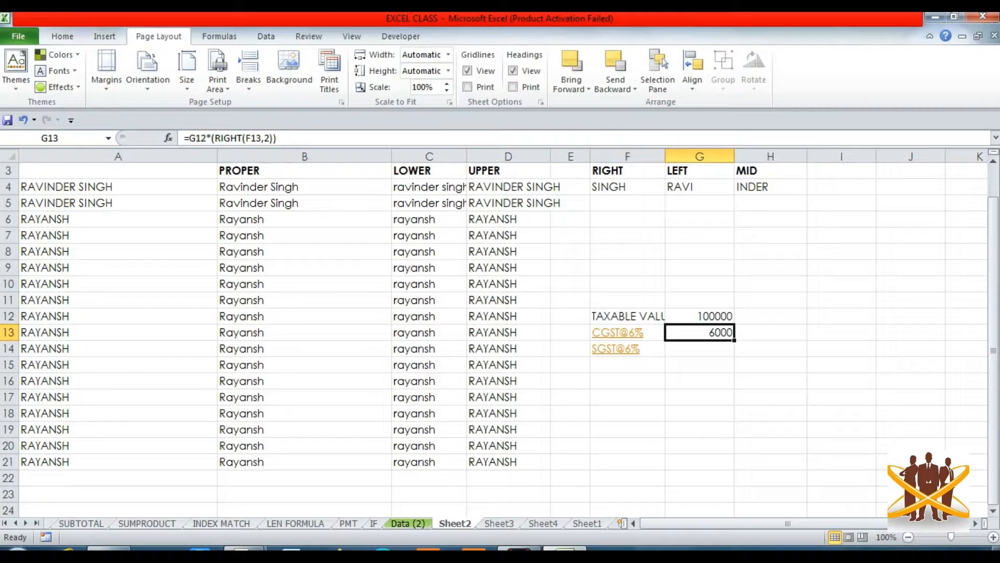
Copy the CGST formula from G13 to the SGST cell G14 and check which cells it references.
key("ctrl+c")
key("Down")
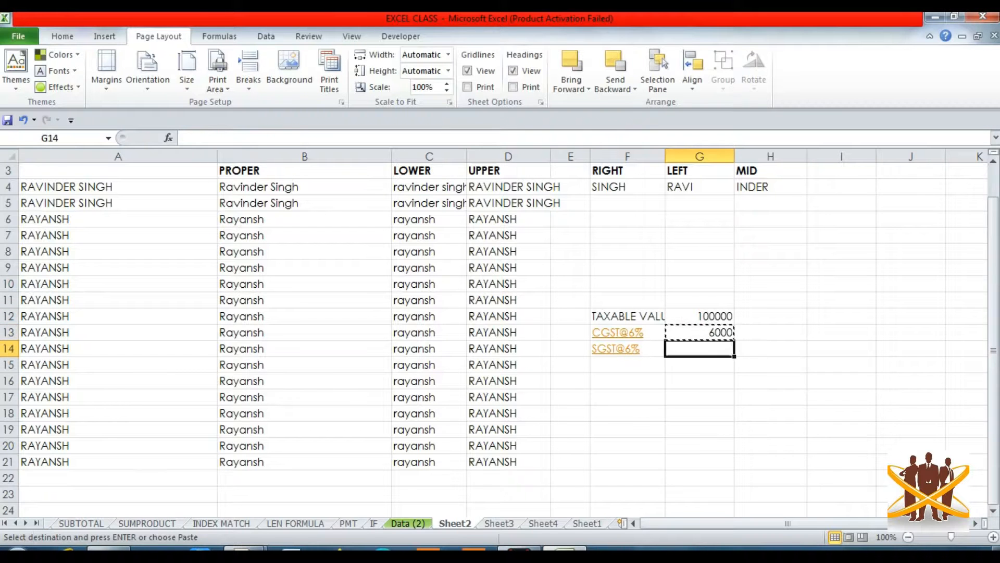
key("Return")
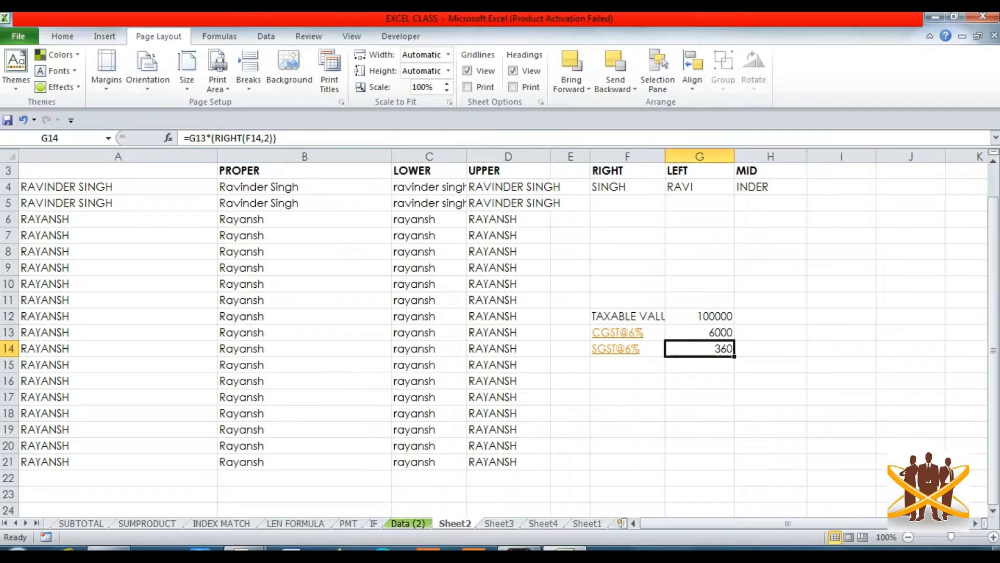
key("F2")
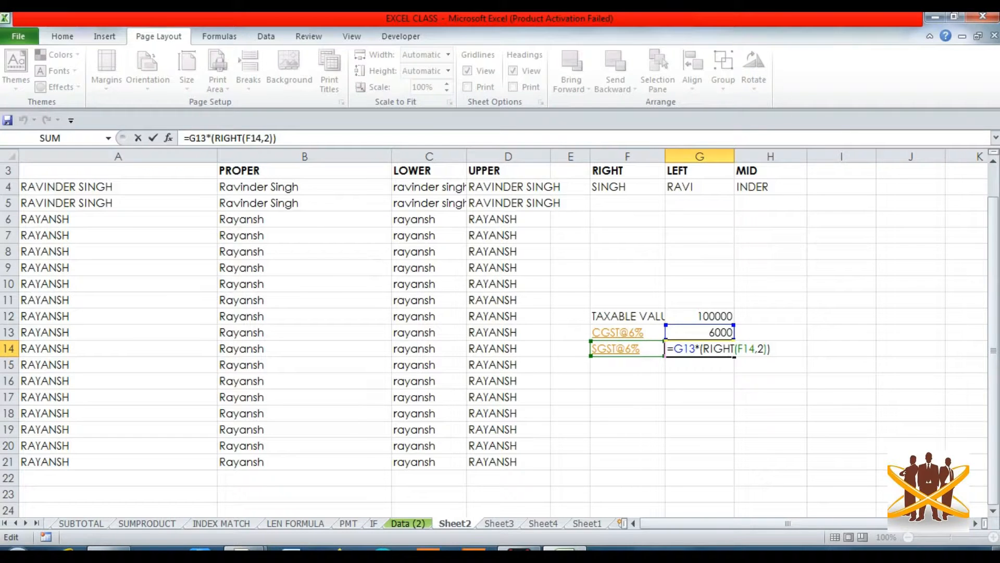
key("ctrl+Return")
Make the taxable value reference in the CGST formula in G13 absolute as $G$12.
key("Up")
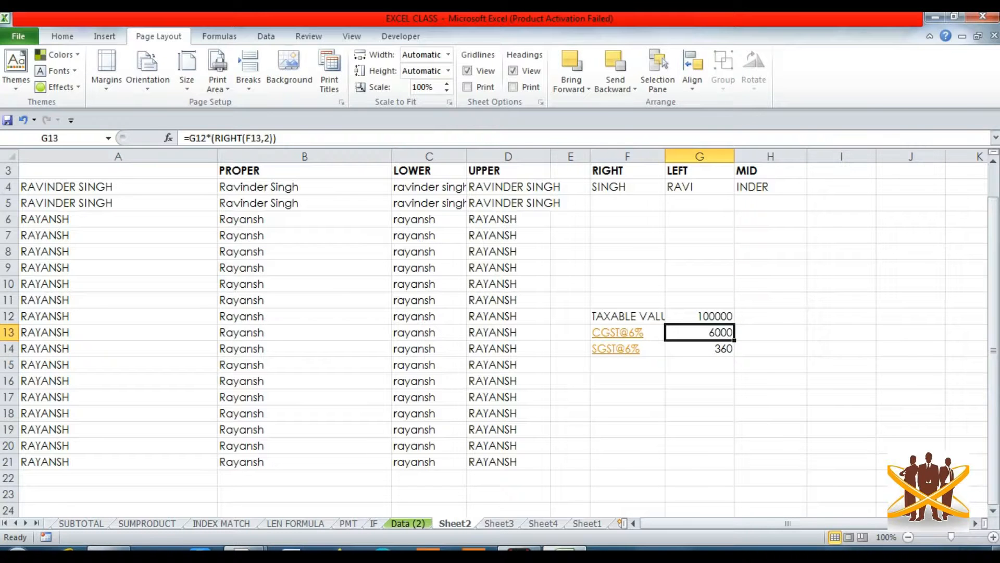
key("F2")
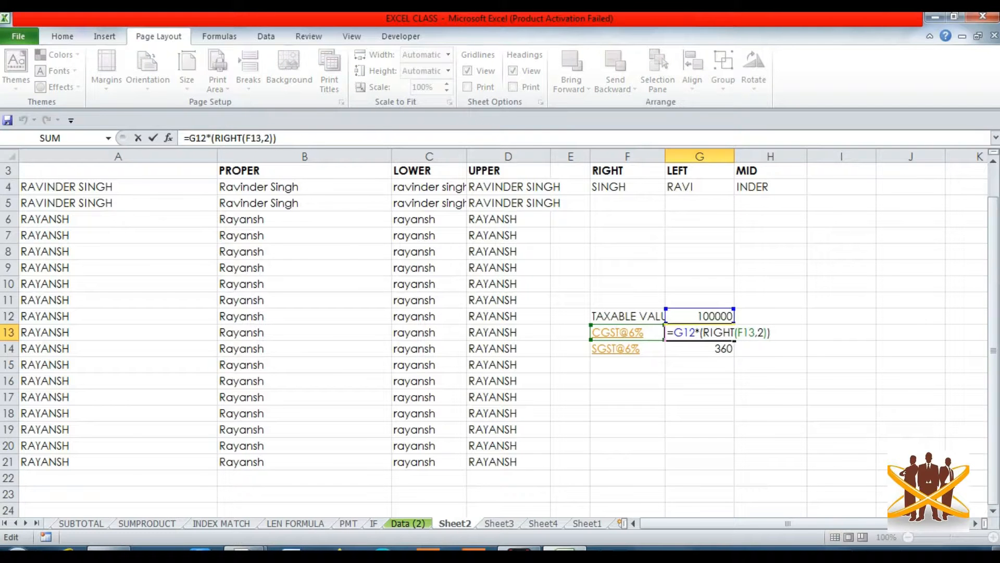
key("Left")
key("Left")
key("Left")
key("Left")
key("Left")
key("Left")
key("Left")
key("Left")
key("Left")
key("Left")
key("Left")
key("Left")
key("Left")
key("Left")
key("Left")
key("Left")
key("Left")
key("F4")
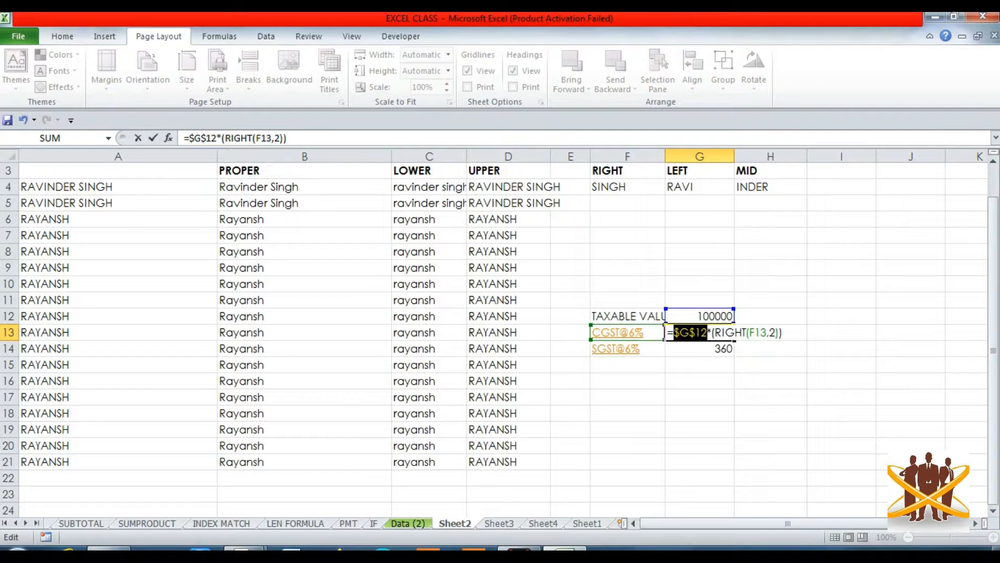
key("Return")
key("Up")
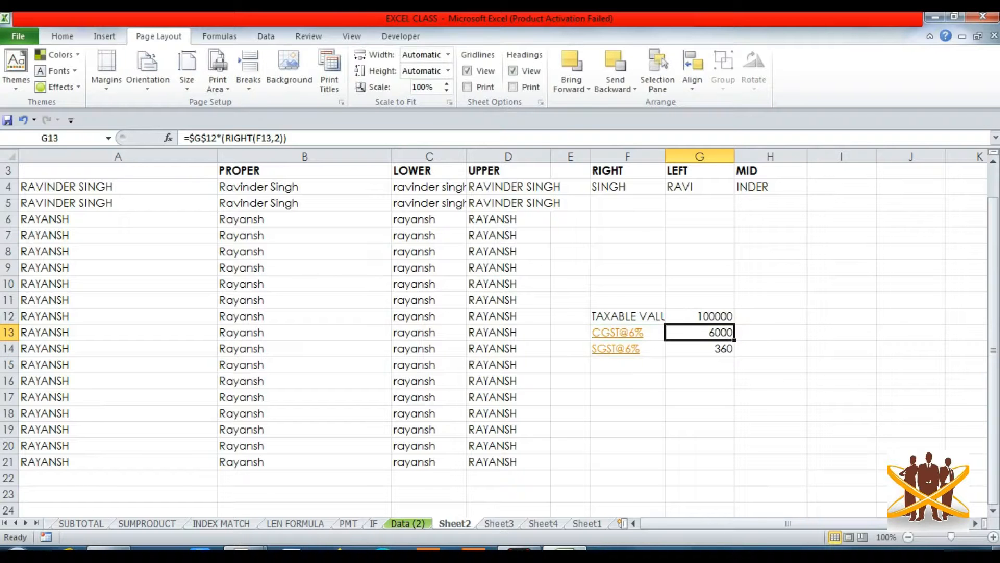
Copy the corrected CGST formula from G13 to the SGST cell G14 and check its references.
key("ctrl+c")
key("Down")
key("Return")
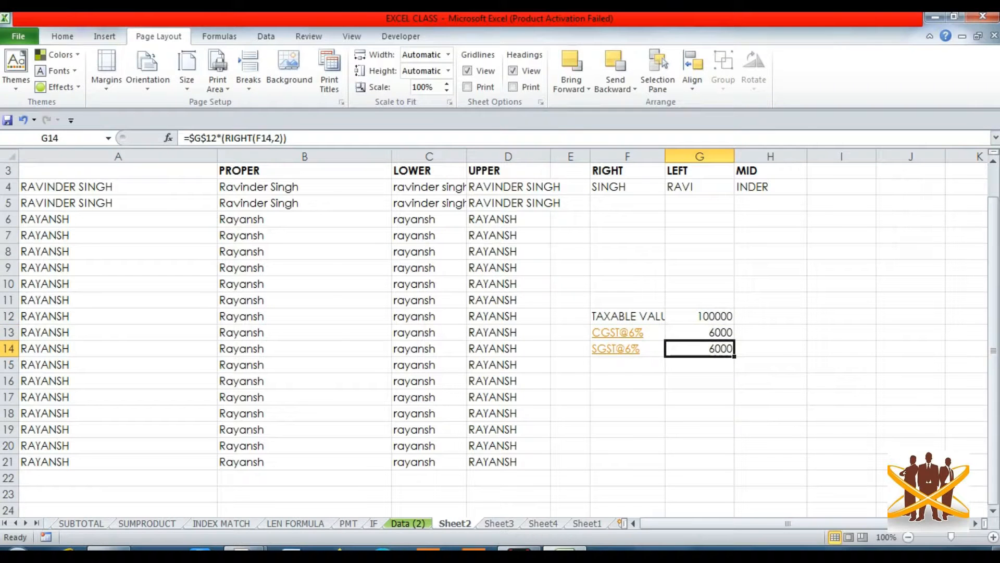
key("F2")
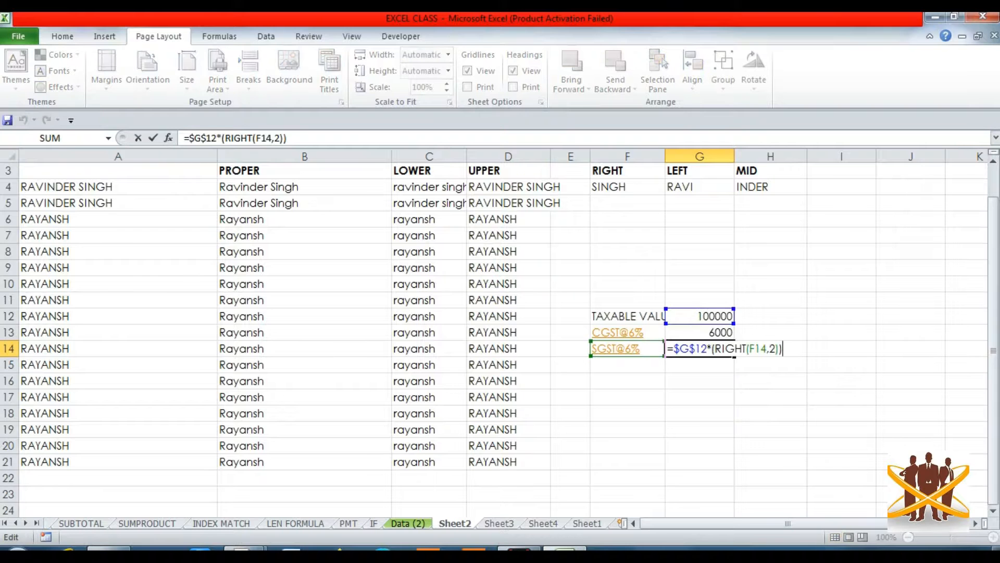
key("Return")
key("Up")
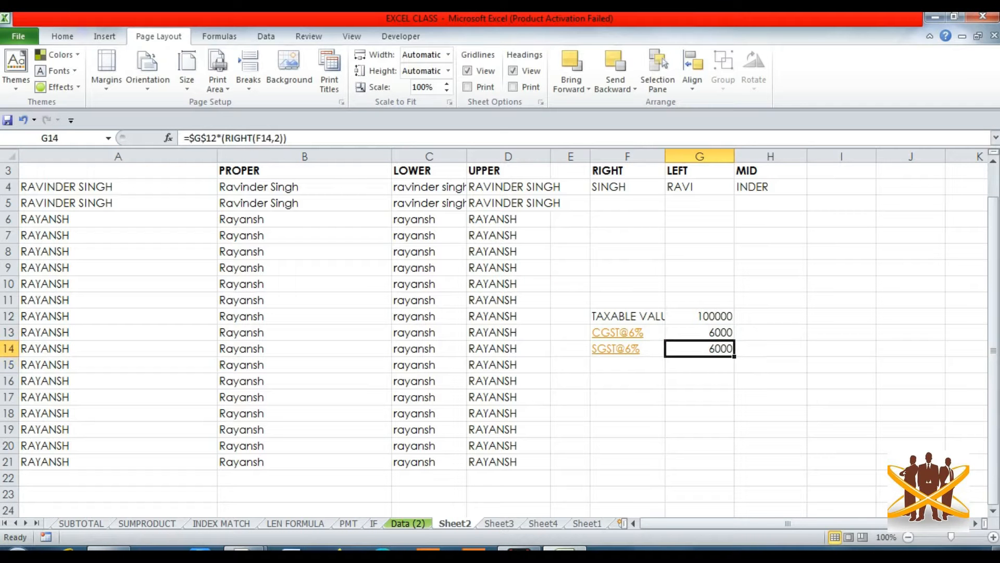
Copy the SGST formula from G14 into G15:G18 and inspect the references in the copied formulas.
key("ctrl+c")
key("Down")
key("shift+Down")
key("shift+Down")
key("shift+Down")
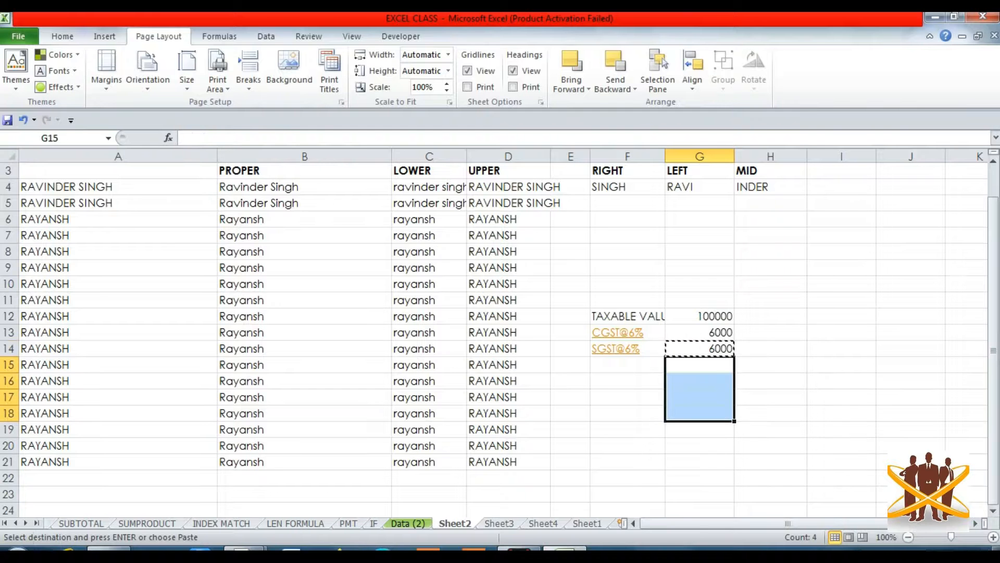
key("Return")
key("Down")
key("Up")
key("F2")
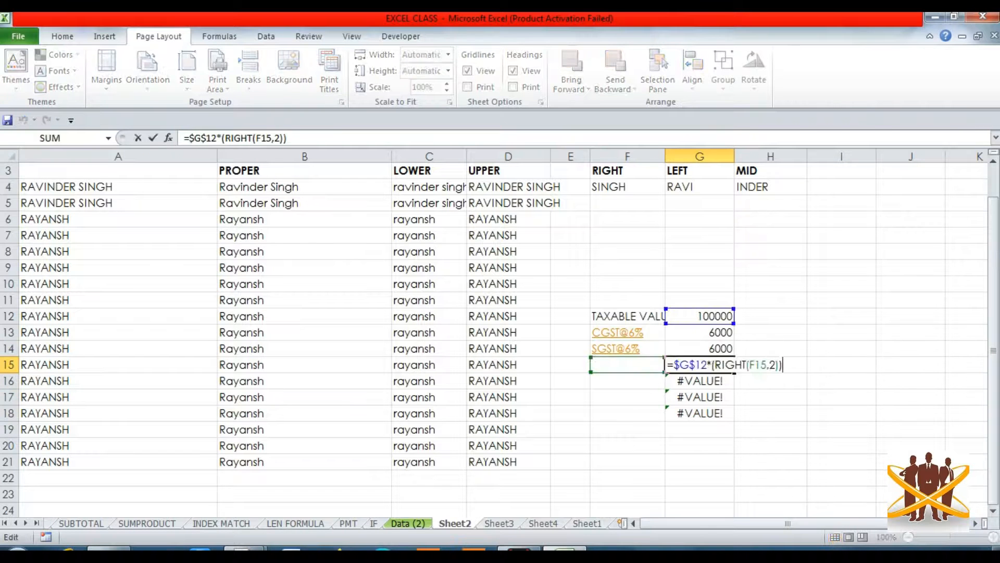
key("Return")
key("Return")
key("F2")
key("Return")
key("F2")
key("Escape")
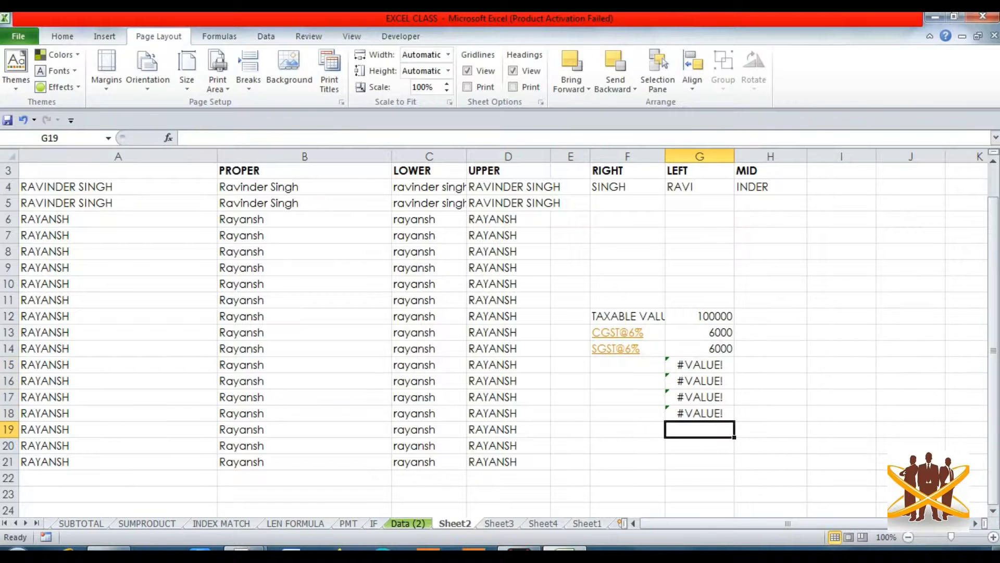
Clear the copied trial formulas from G15:G18.
key("Up")
key("Up")
key("Up")
key("shift+Down")
key("shift+Down")
key("shift+Down")
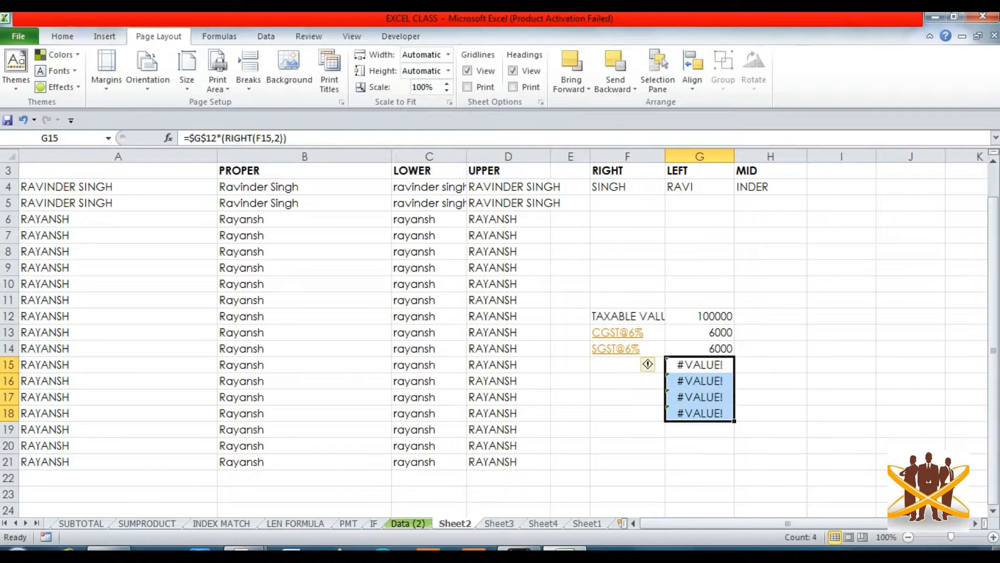
key("Delete")
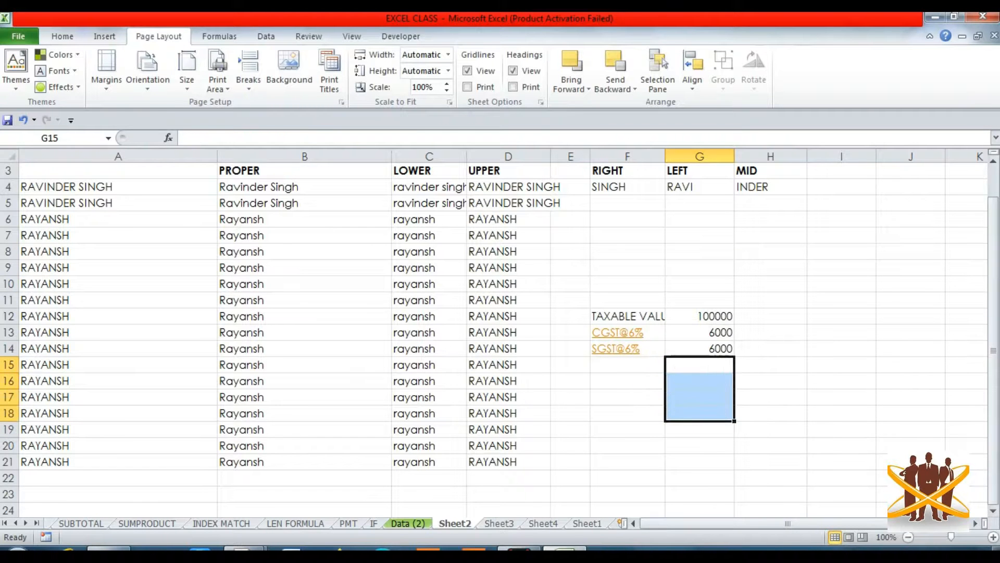
key("Left")
key("Left")
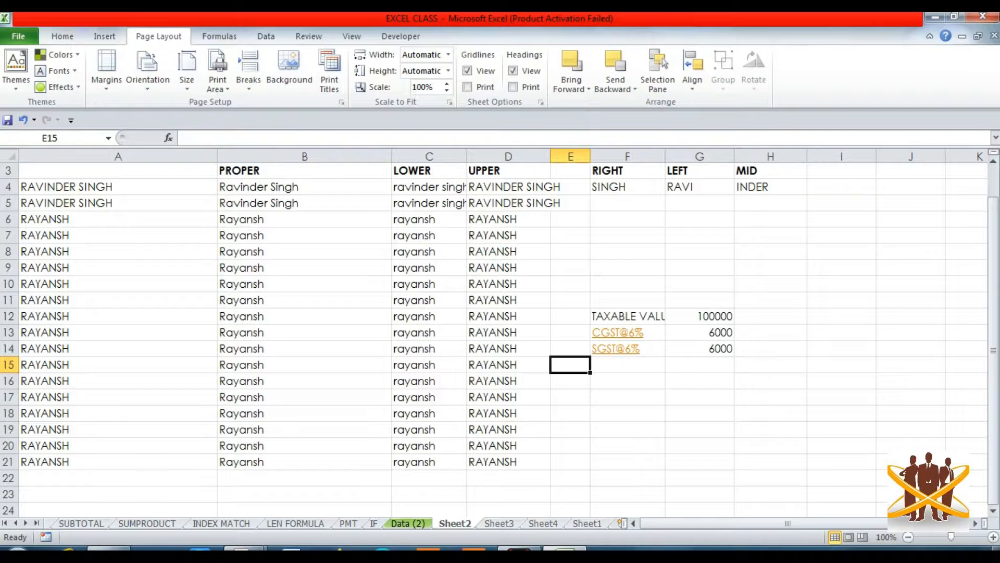
key("Up")
key("Up")
key("Up")
key("Up")
key("Up")
key("Up")
key("Up")
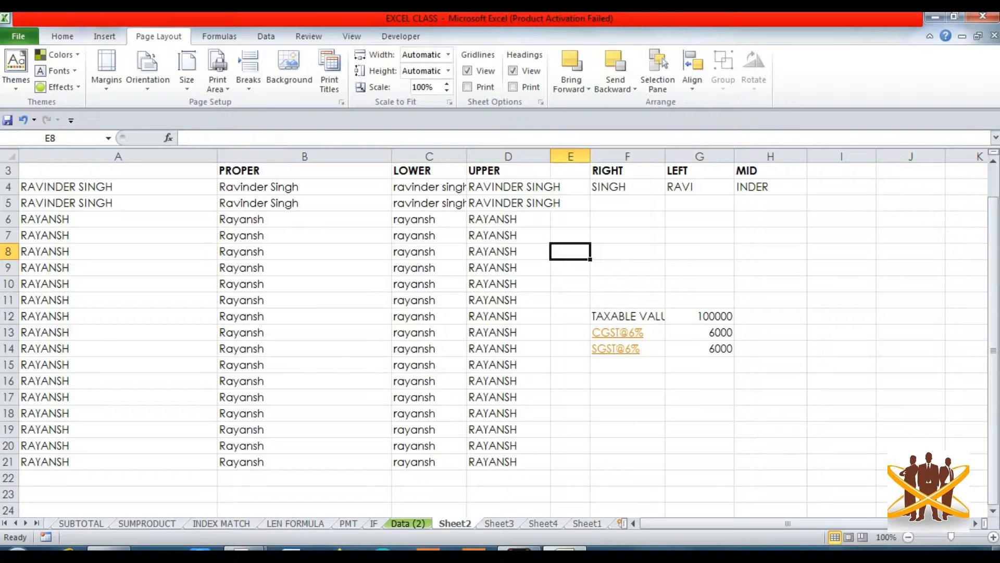
key("Up")
key("Up")
key("Up")
key("Up")
key("Up")
key("Up")
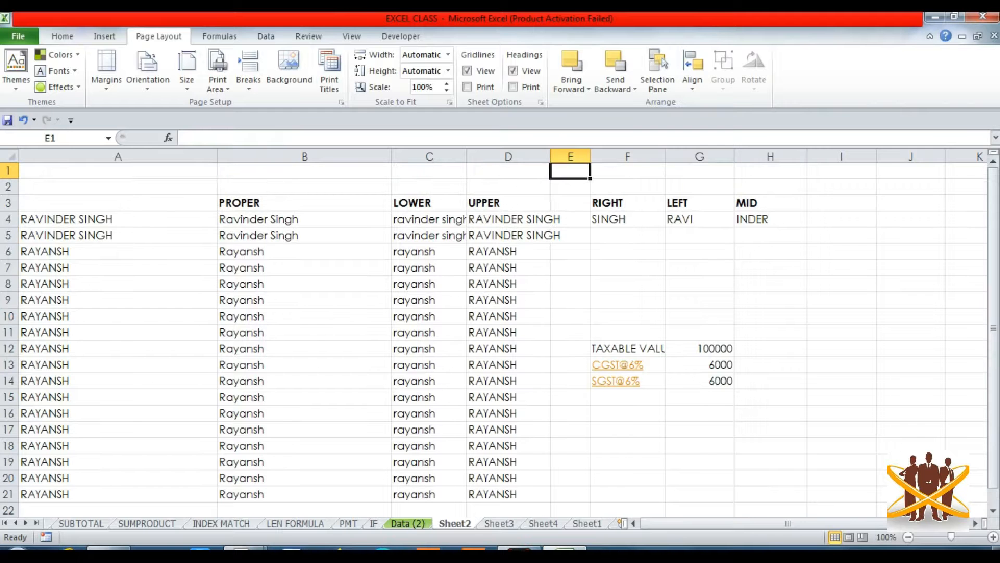
key("Right")
key("Right")
key("Down")
key("Down")
key("Right")
key("Right")
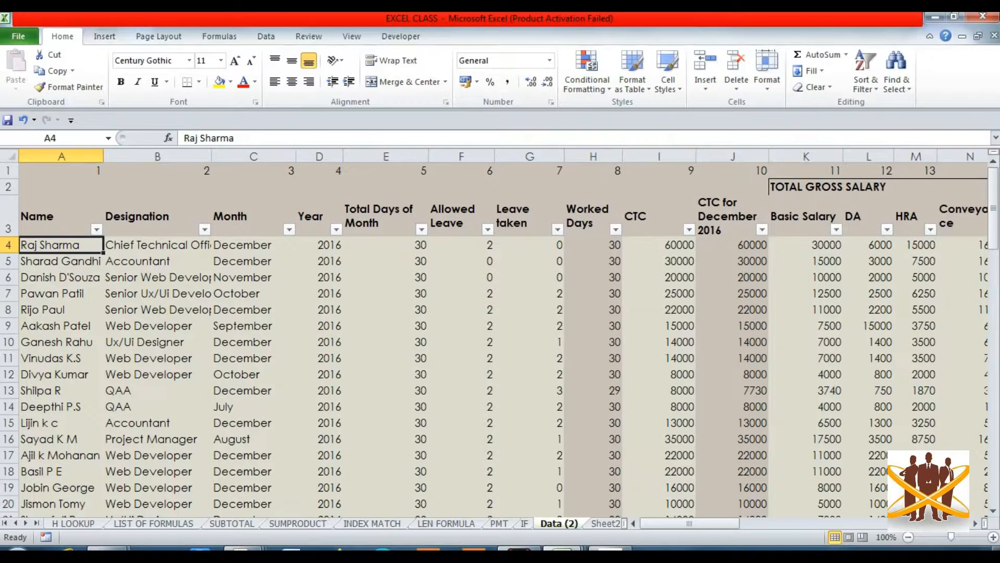
Look across the first employee's row on the Data (2) sheet, from Name to CTC for December 2016.
key("Right")
key("Right")
key("Right")
key("Right")
key("Right")
key("Right")
key("Right")
key("Right")
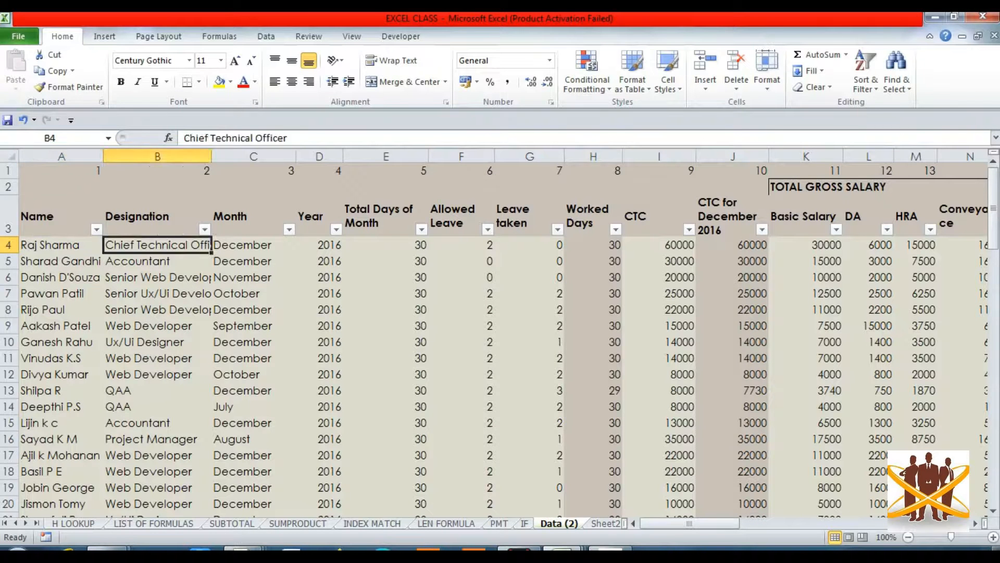
key("Right")
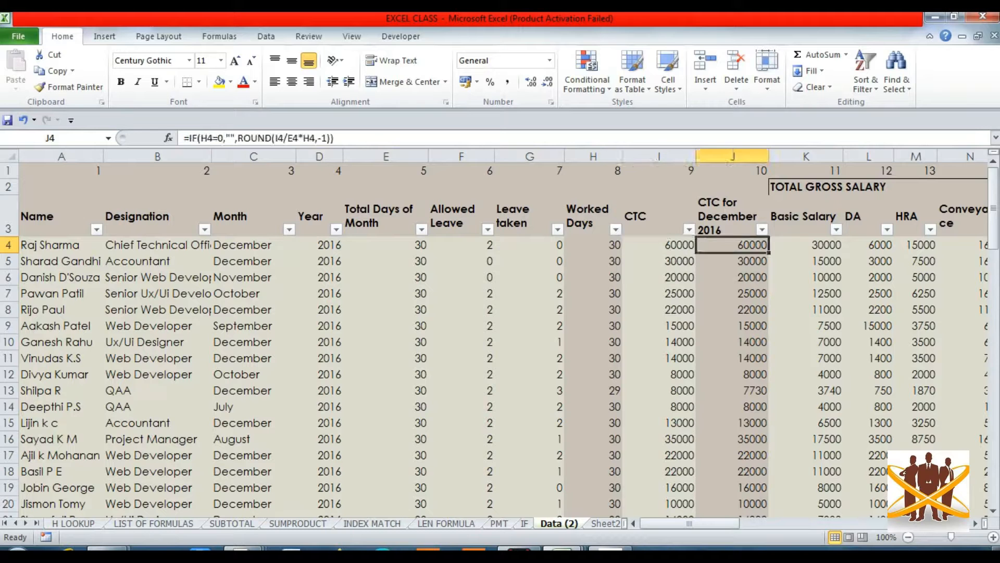
key("Left")
key("Left")
key("Left")
key("Left")
key("Left")
key("Left")
key("Left")
key("Left")
key("Left")
key("Right")
key("Right")
key("Right")
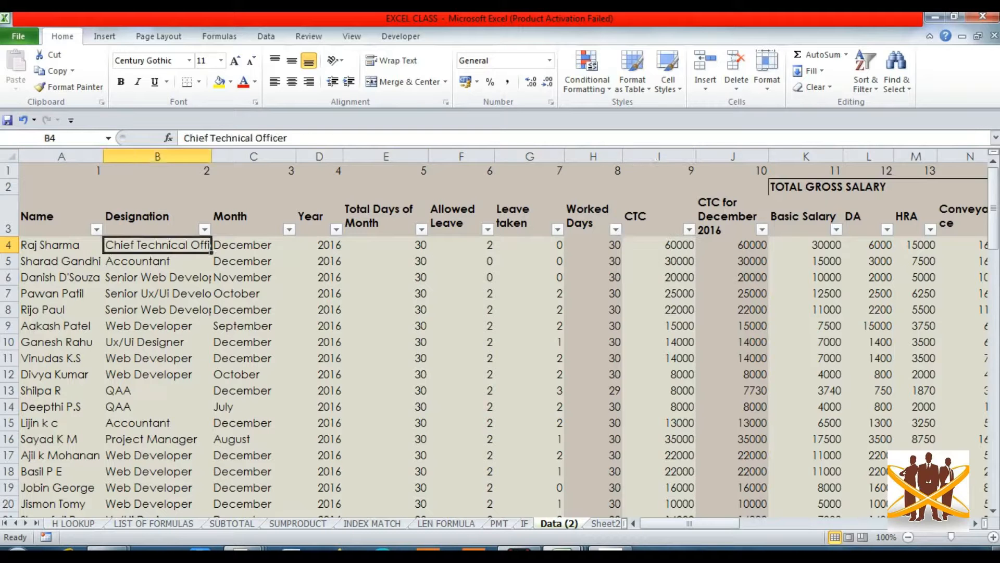
key("Left")
key("Left")
key("Left")
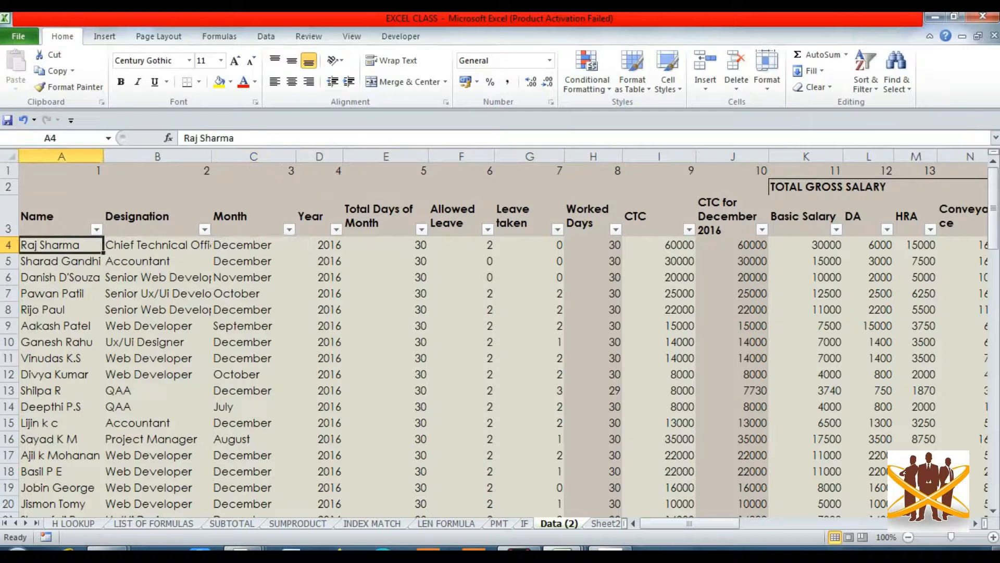
Look down the employee names in A4:A21 on the Data (2) sheet.
key("Right")
key("Left")
key("Down")
key("Up")
key("shift+Down")
key("shift+Down")
key("shift+Down")
key("shift+Down")
key("shift+Down")
key("shift+Down")
key("shift+Down")
key("shift+Down")
key("shift+Down")
key("shift+Down")
key("shift+Down")
key("shift+Down")
key("shift+Down")
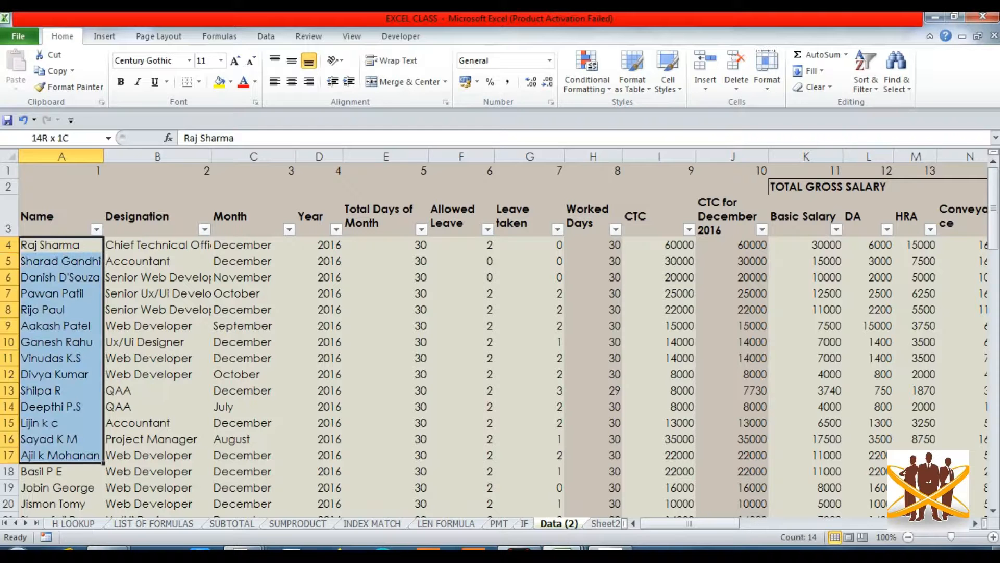
key("shift+Down")
key("shift+Down")
key("shift+Down")
key("shift+Down")
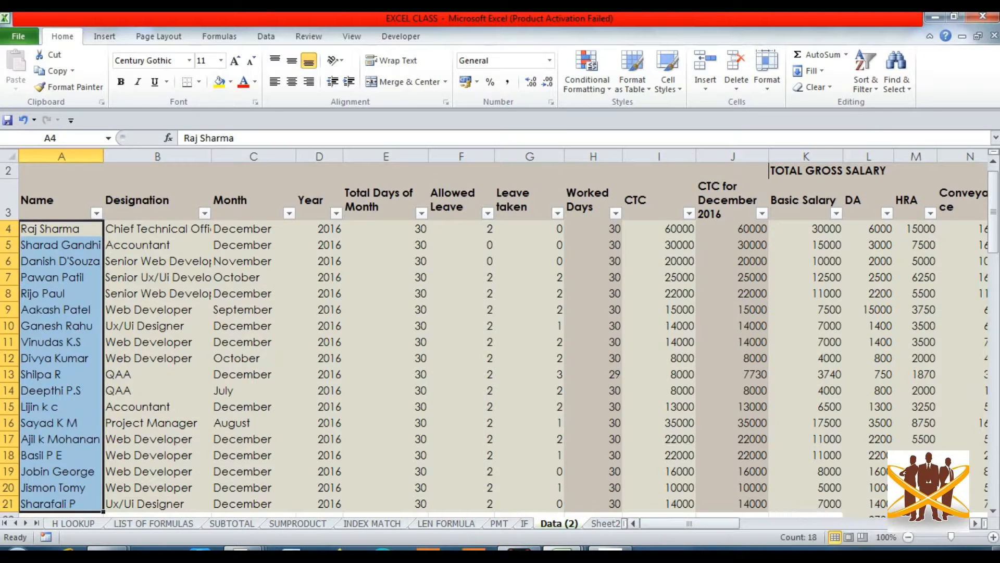
scroll(500, 326, "down", 1)
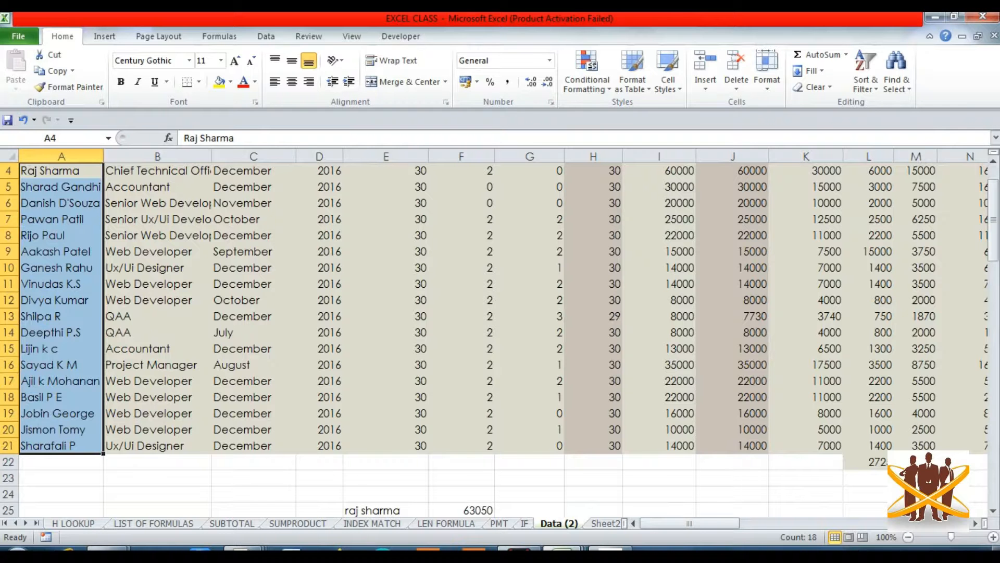
key("Up")
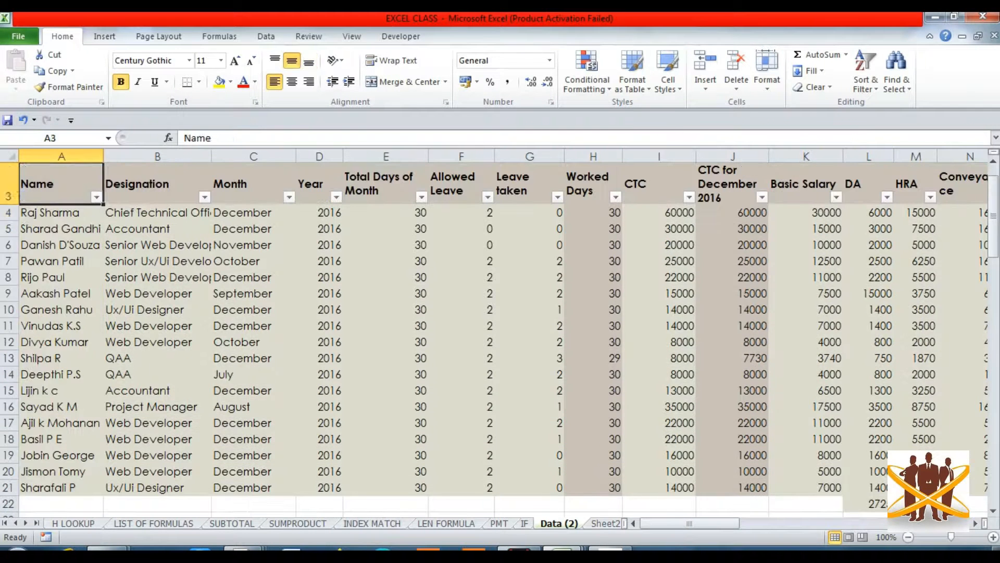
key("Down")
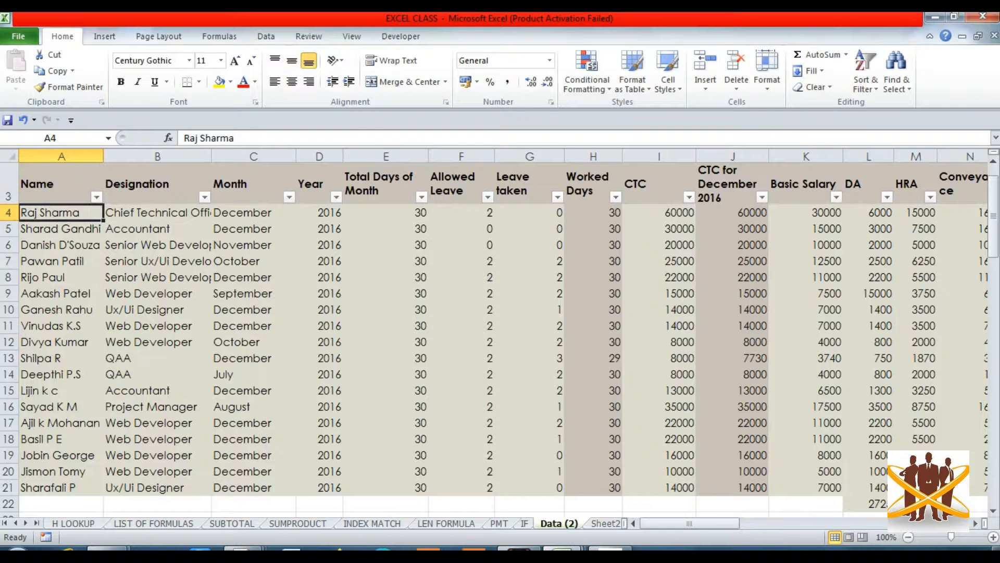
Copy the employee names from A4:A21 on Data (2) and paste them into Sheet1 starting at B5.
key("ctrl+shift+Down")
key("ctrl+c")
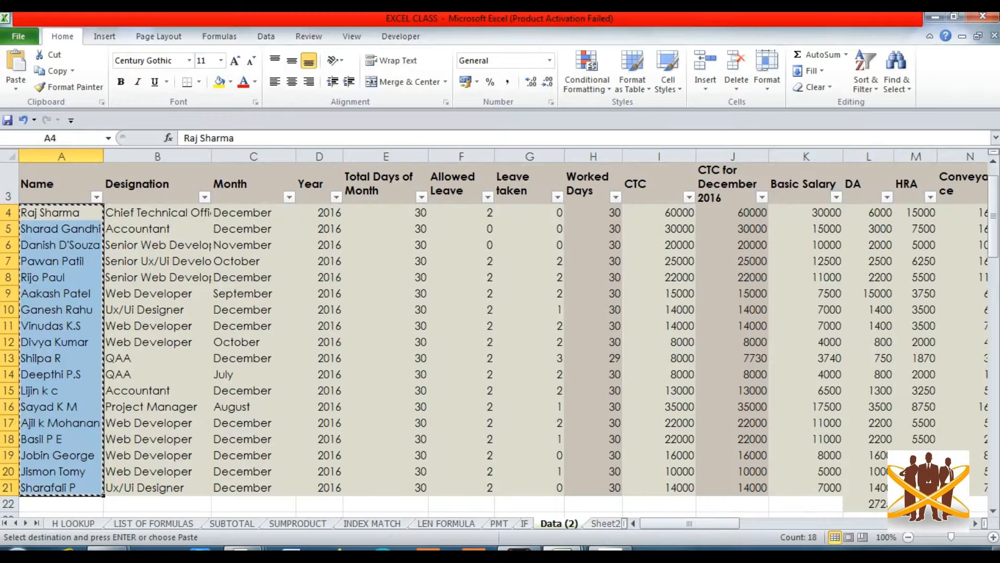
key("ctrl+Page_Down")
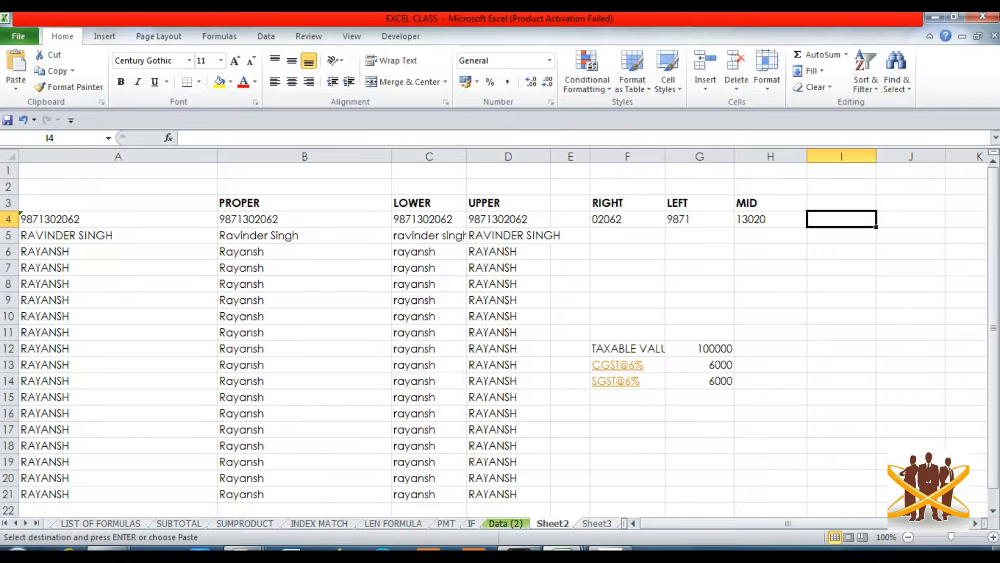
key("ctrl+Page_Down")
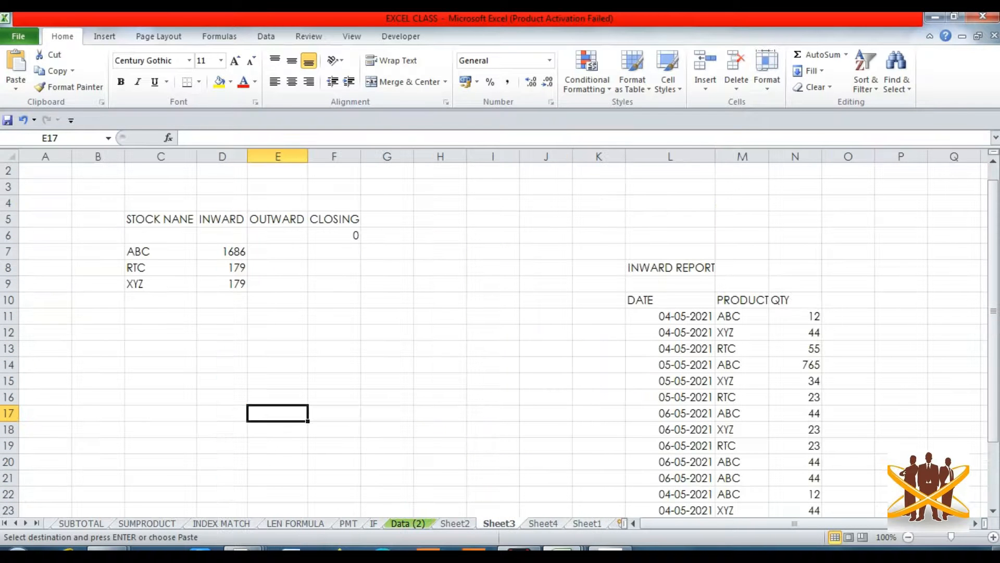
key("ctrl+Page_Down")
key("ctrl+Page_Down")
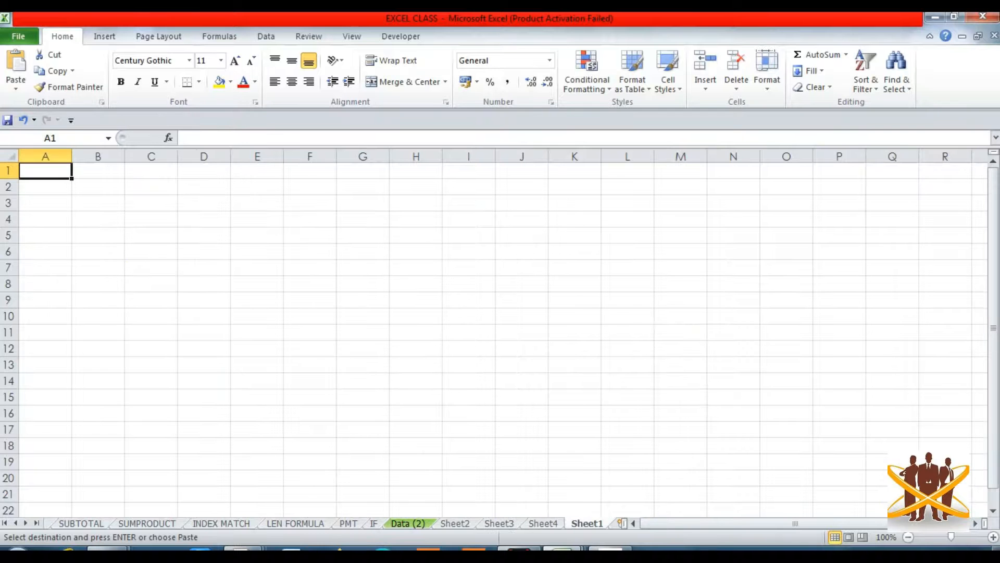
left_click(97, 235)
key("ctrl+v")
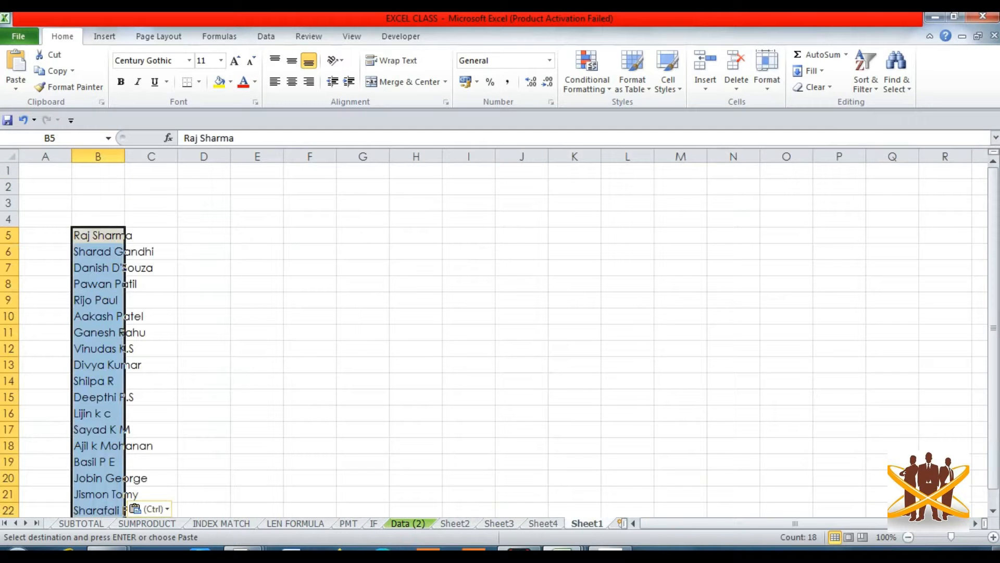
key("Escape")
Remove the background fill from the pasted names in B5:B22.
key("Down")
key("Down")
key("Up")
key("Up")
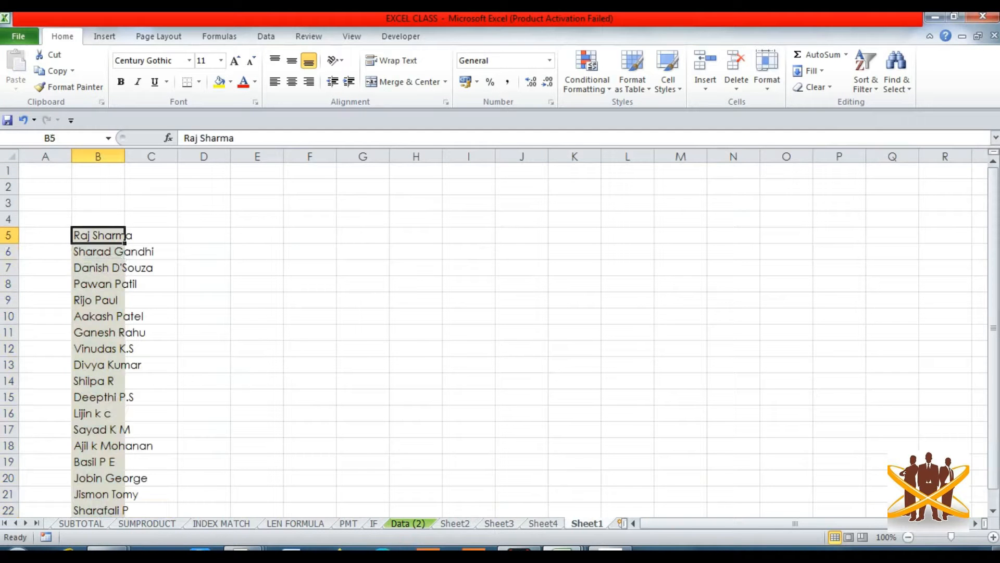
key("ctrl+shift+Down")
left_click(230, 82)
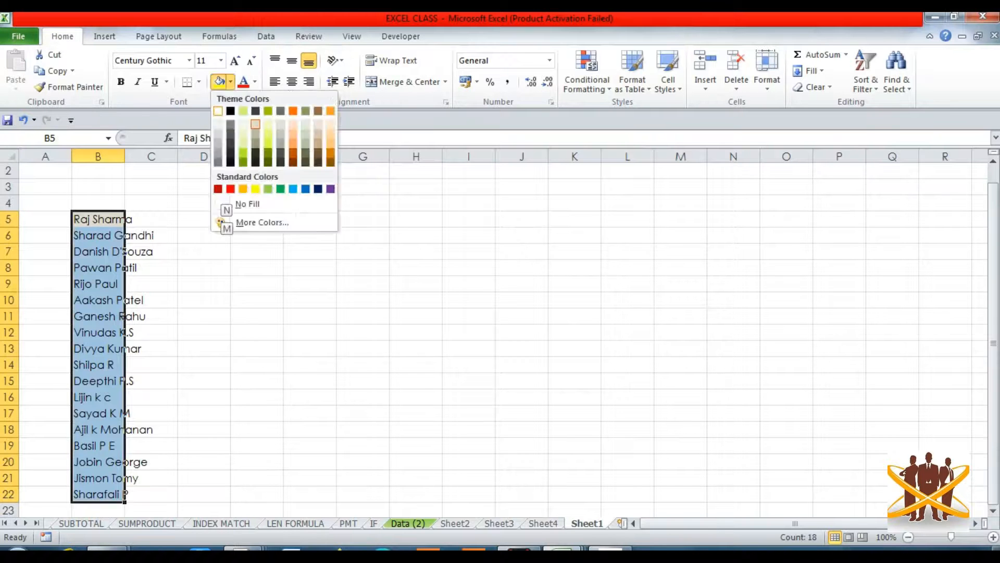
left_click(238, 205)
key("Down")
key("Down")
key("Up")
key("Up")
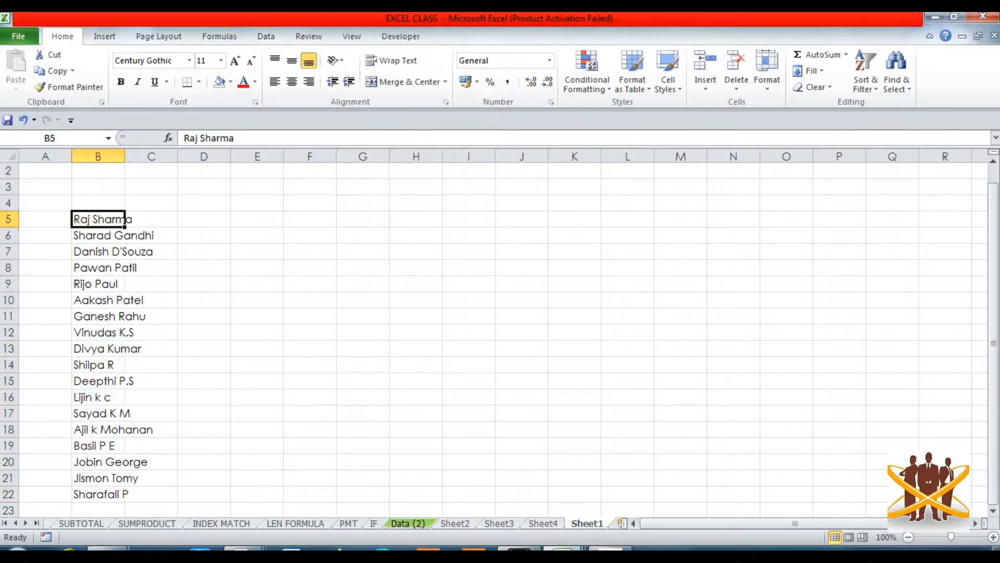
Sort the employee names in B5:B22 from A to Z.
key("shift+Down")
key("shift+Down")
key("shift+Down")
key("shift+Down")
key("shift+Down")
key("shift+Down")
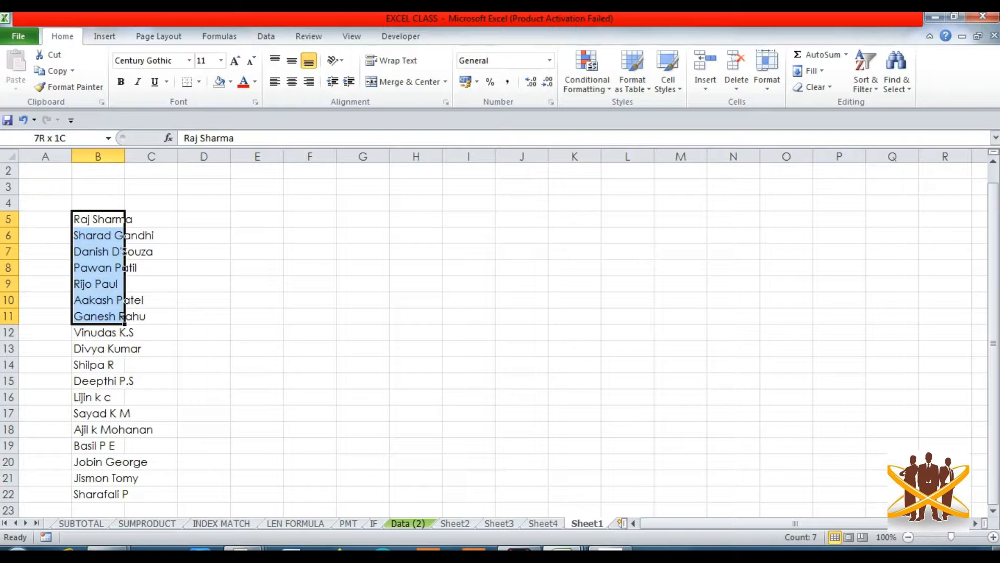
key("shift+Down")
key("shift+Down")
key("shift+Down")
key("shift+Down")
key("shift+Down")
key("shift+Down")
key("shift+Down")
key("shift+Down")
key("shift+Down")
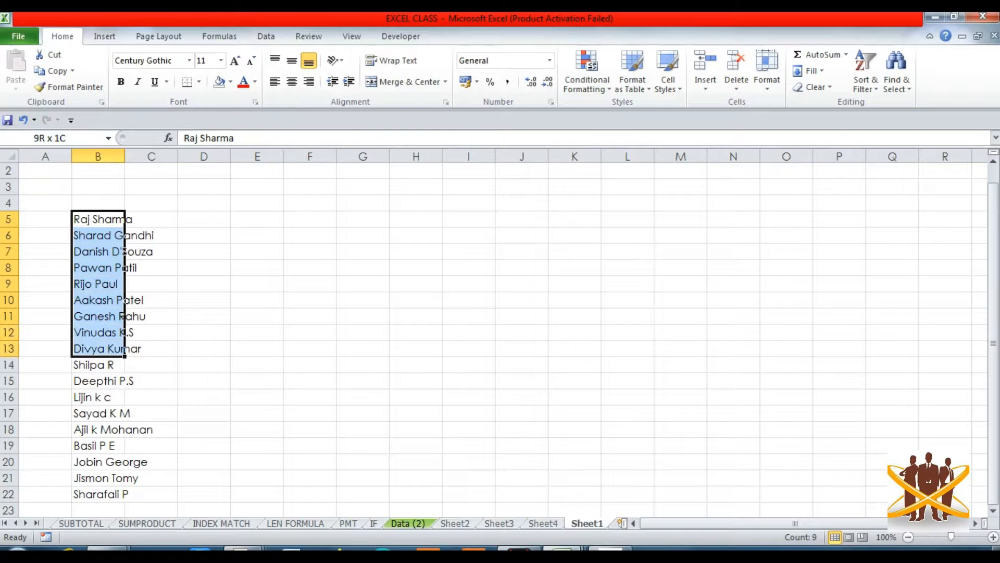
key("shift+Down")
key("shift+Down")
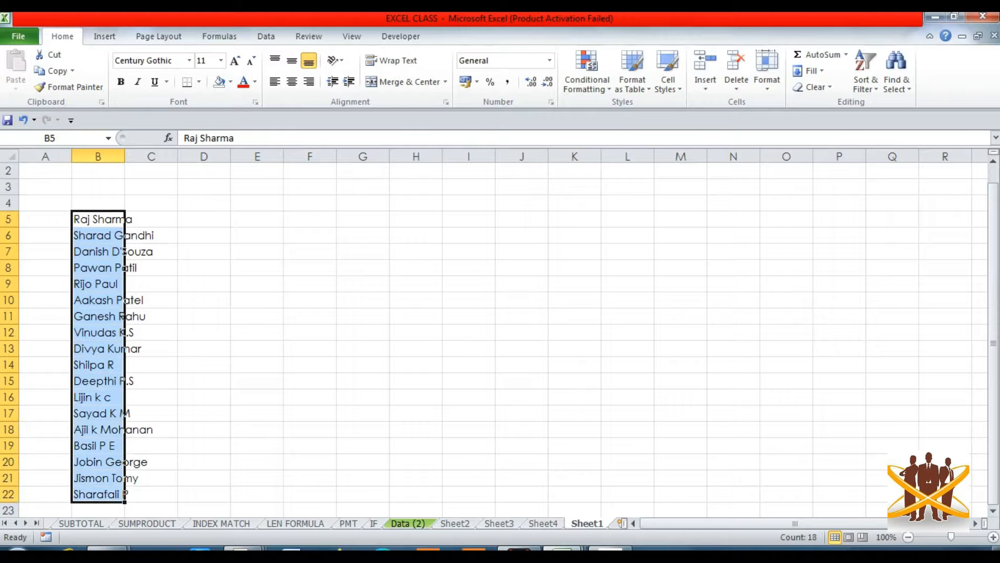
left_click(865, 73)
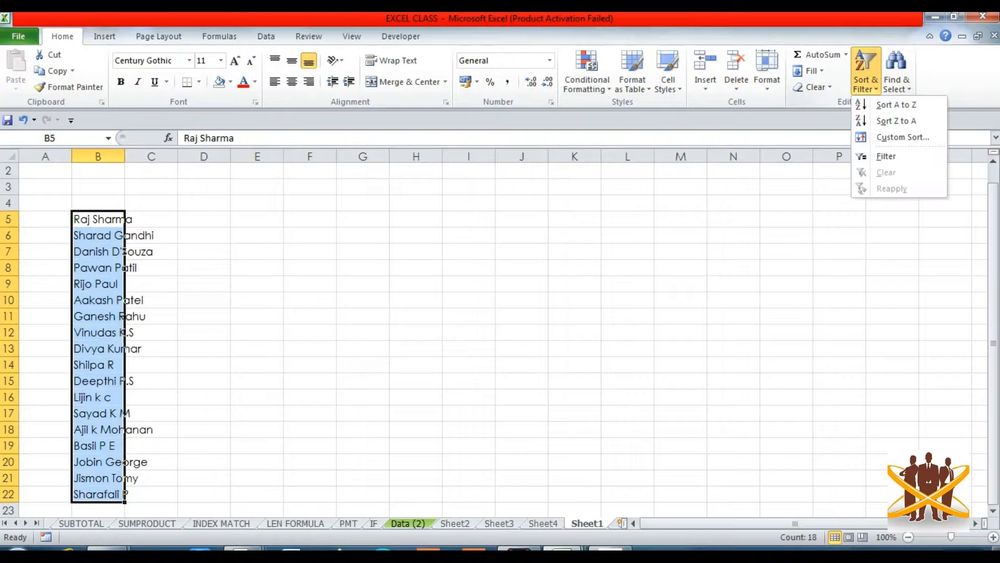
left_click(896, 104)
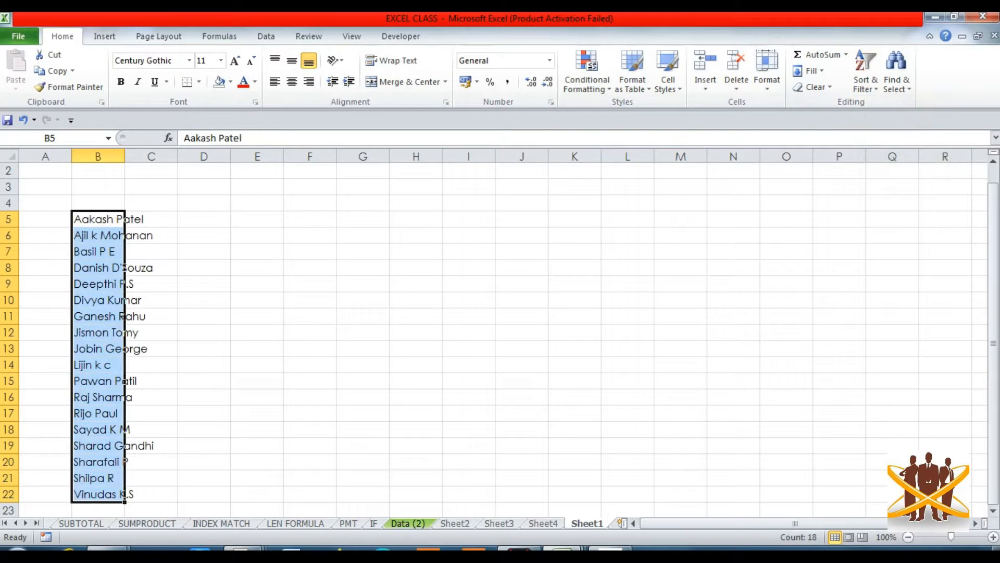
Review the order of the sorted names in column B of Sheet1.
left_click(257, 267)
left_click(98, 252)
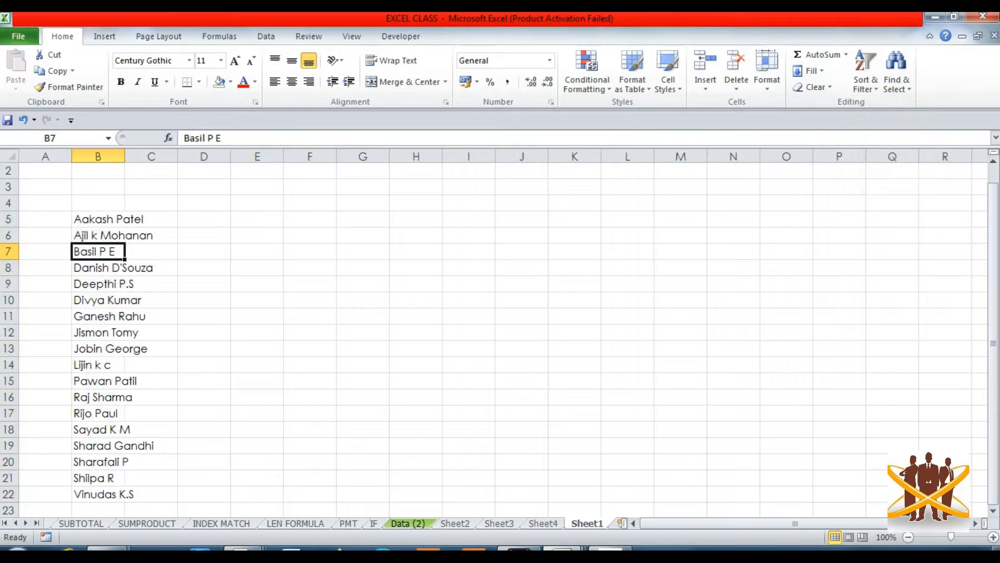
left_click(98, 219)
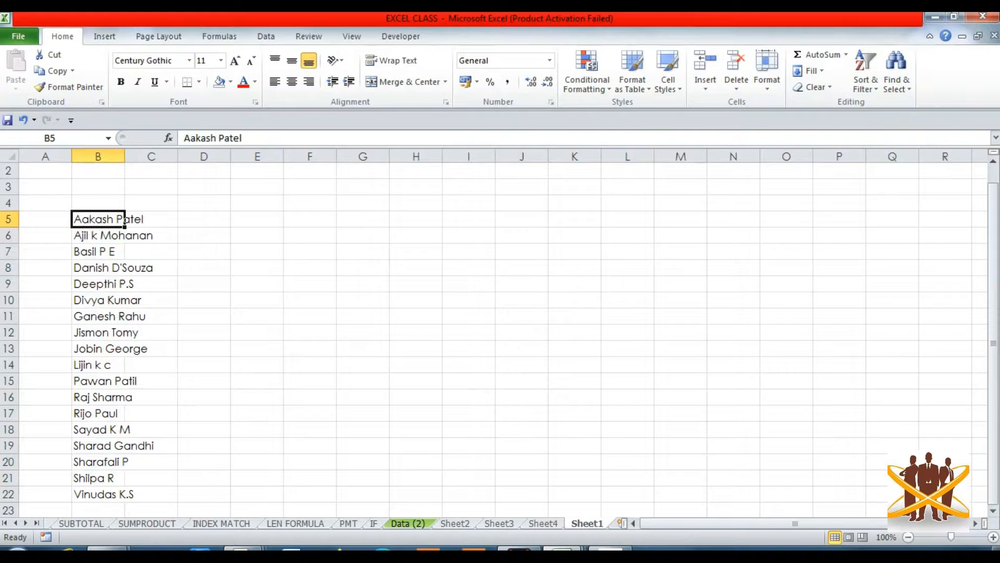
left_click(126, 220)
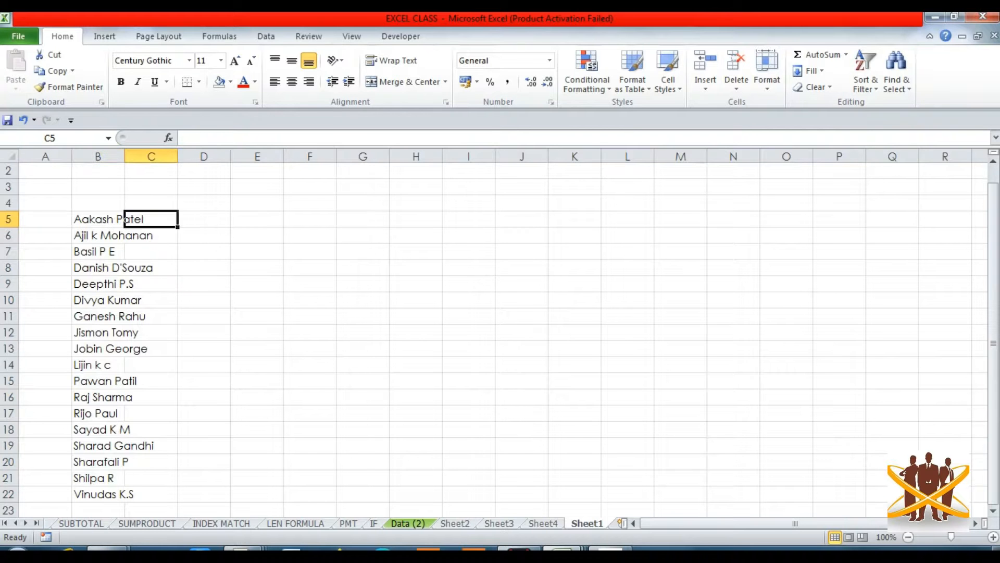
left_click(124, 220)
key("Down")
key("Down")
key("Down")
key("Down")
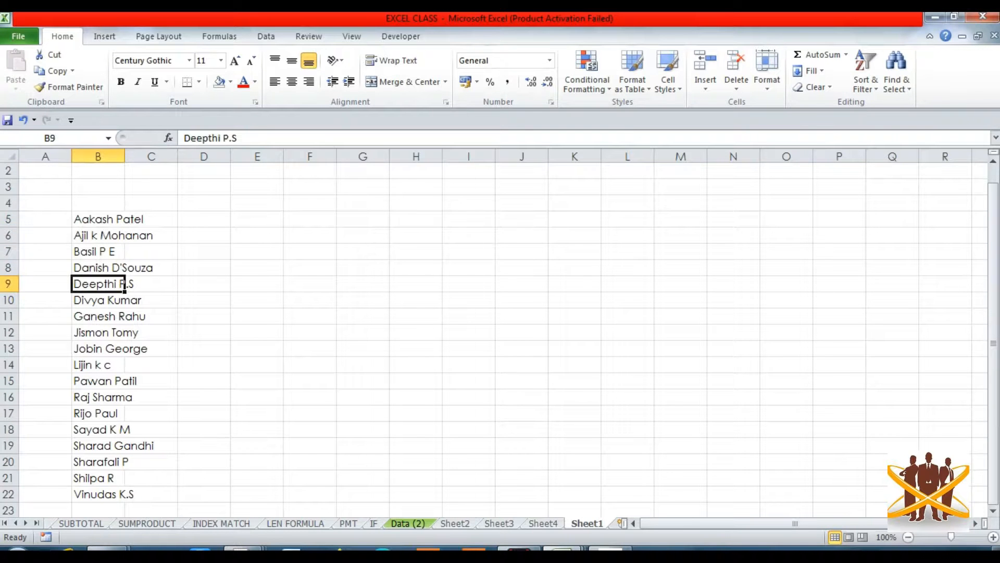
key("Up")
key("Up")
key("Up")
key("Up")
key("Down")
key("Down")
key("Down")
key("Down")
key("Down")
key("Down")
key("Down")
key("Down")
key("Down")
key("Down")
key("Down")
key("Down")
key("Down")
key("Down")
key("Down")
key("Down")
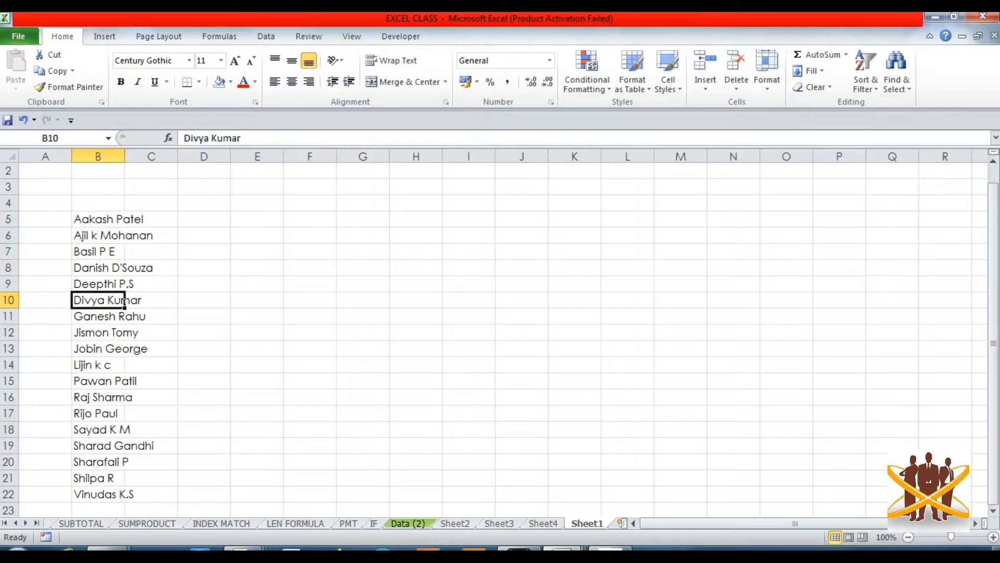
key("Up")
key("Up")
key("Up")
key("Up")
key("Up")
key("Up")
key("Up")
key("Up")
key("Up")
key("Up")
key("Up")
key("Up")
key("Up")
key("Up")
key("Up")
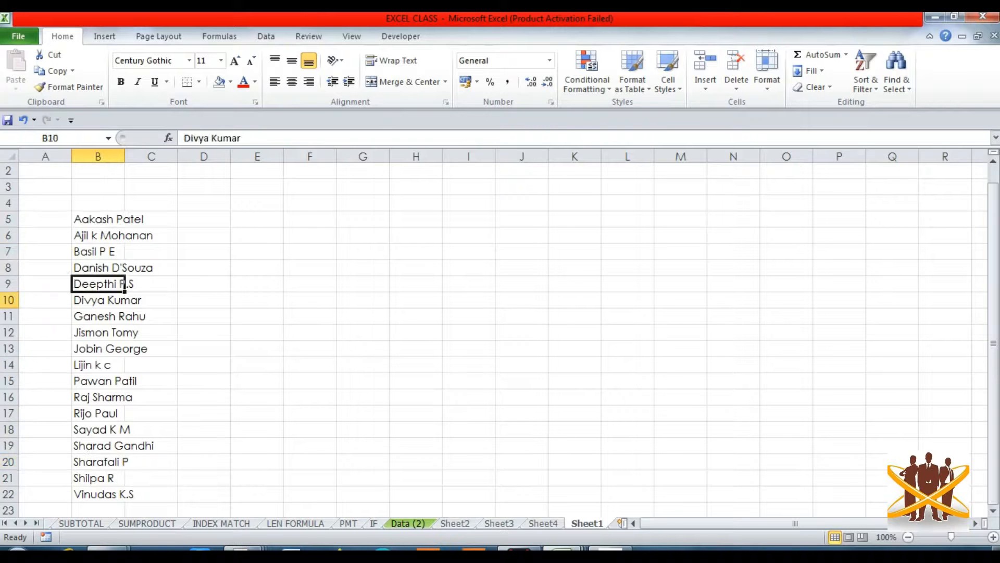
key("Down")
key("Down")
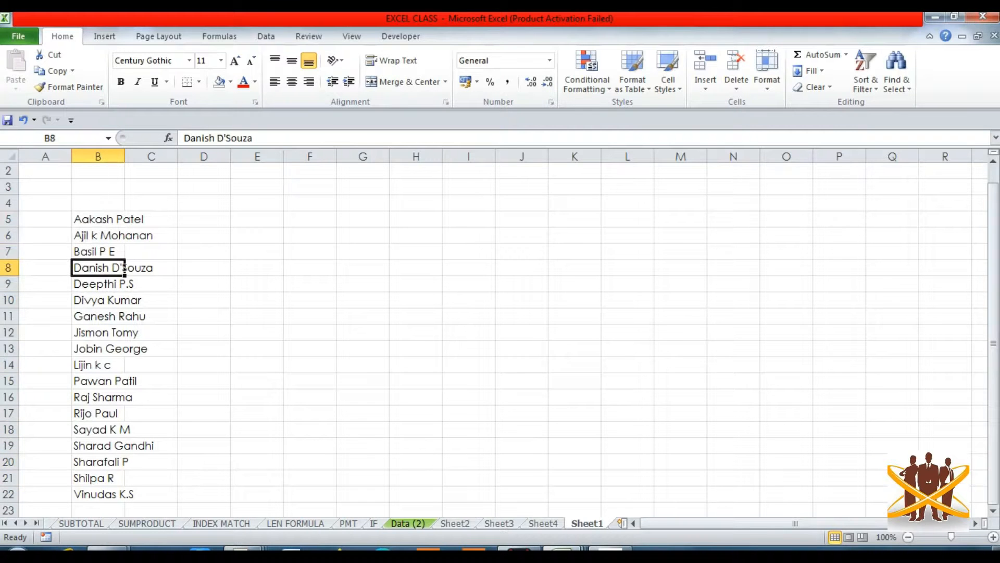
key("Down")
key("Down")
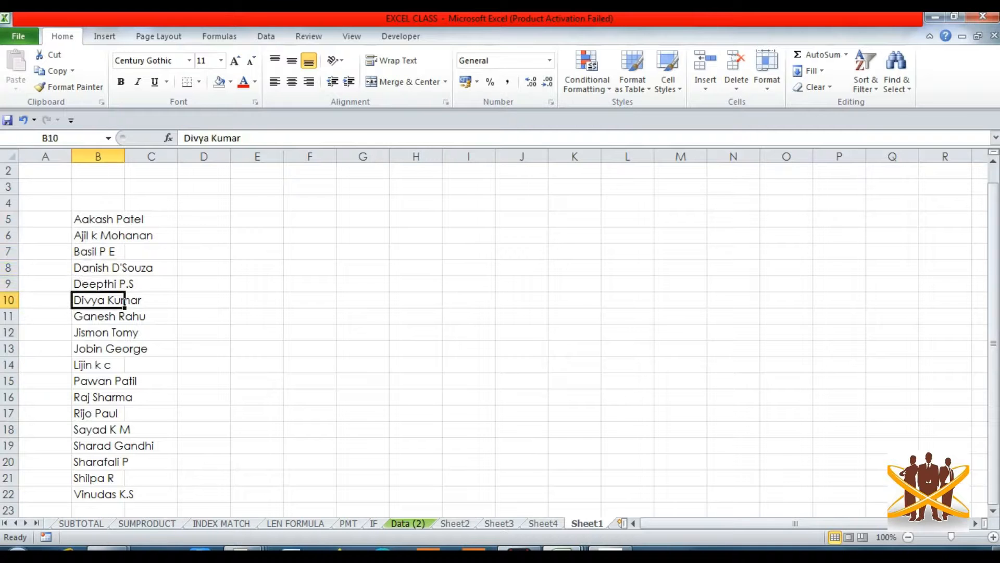
key("Up")
key("Up")
key("Down")
key("Down")
key("alt+Tab")
Autofit column B to the names and enter the heading EMPLOYEE NAME in B4.
double_click(125, 156)
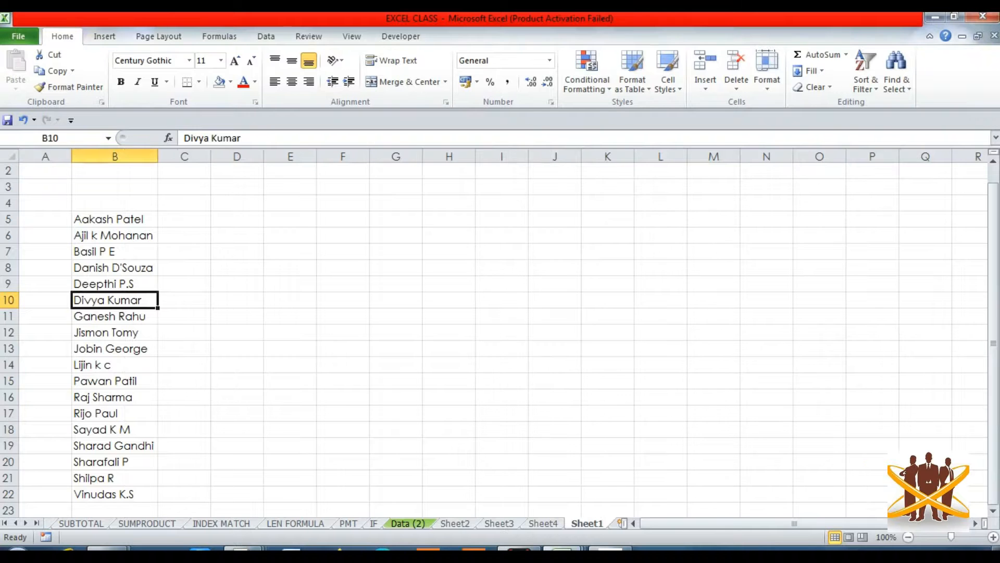
left_click(237, 219)
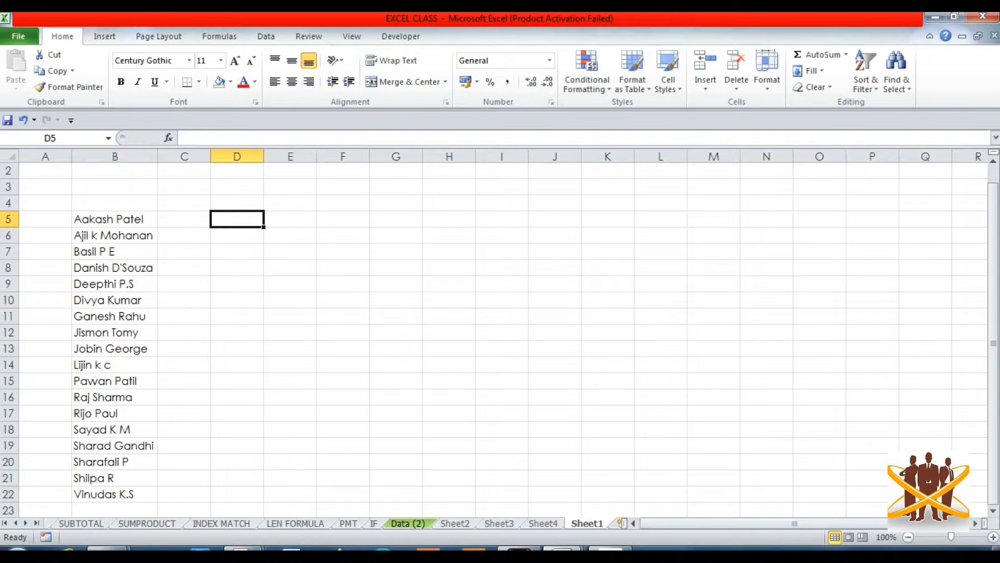
key("Left")
key("Left")
key("Right")
key("Right")
key("Up")
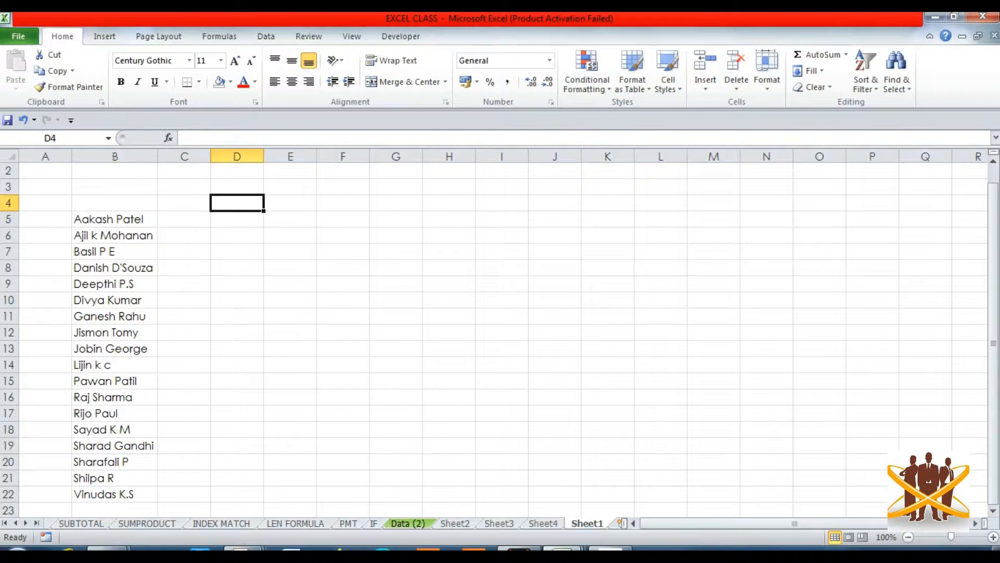
key("Left")
key("Left")
type("EMP")
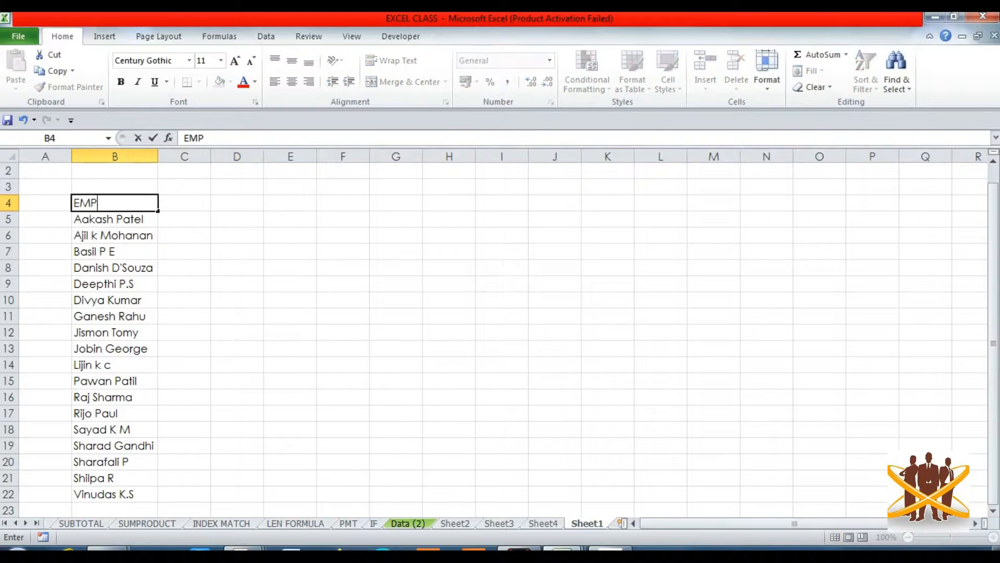
type("LOYEE NAME")
key("Return")
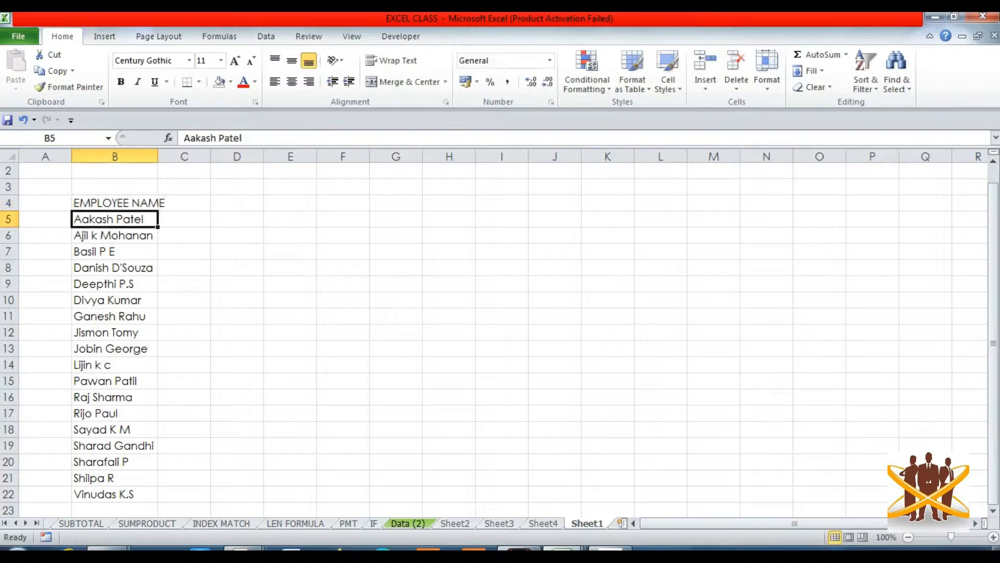
Enter the heading CTC in cell D4.
key("Up")
key("Right")
key("Right")
type("CTC")
key("Return")
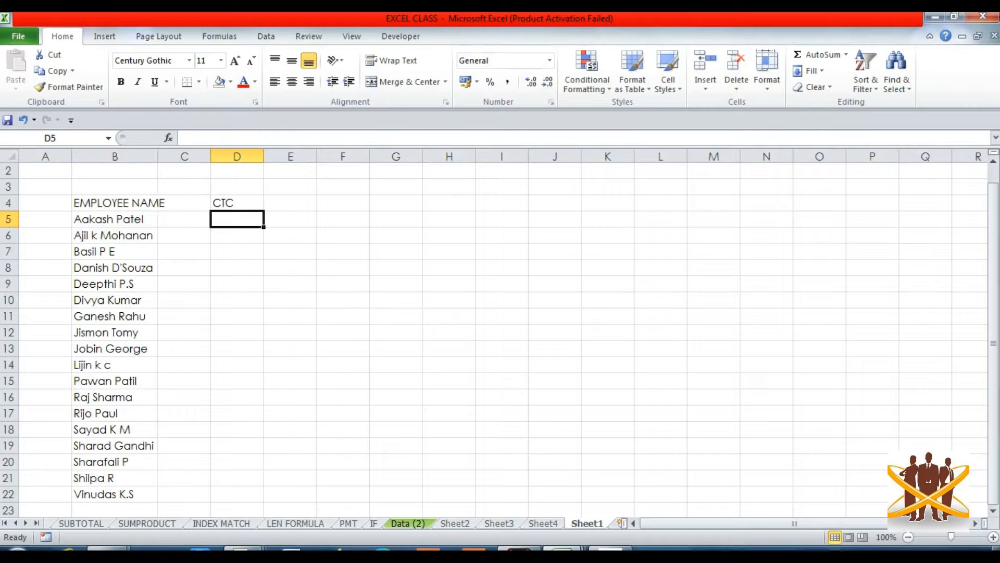
Begin a VLOOKUP formula in D5 with the employee name in B5 as the lookup value.
type("=")
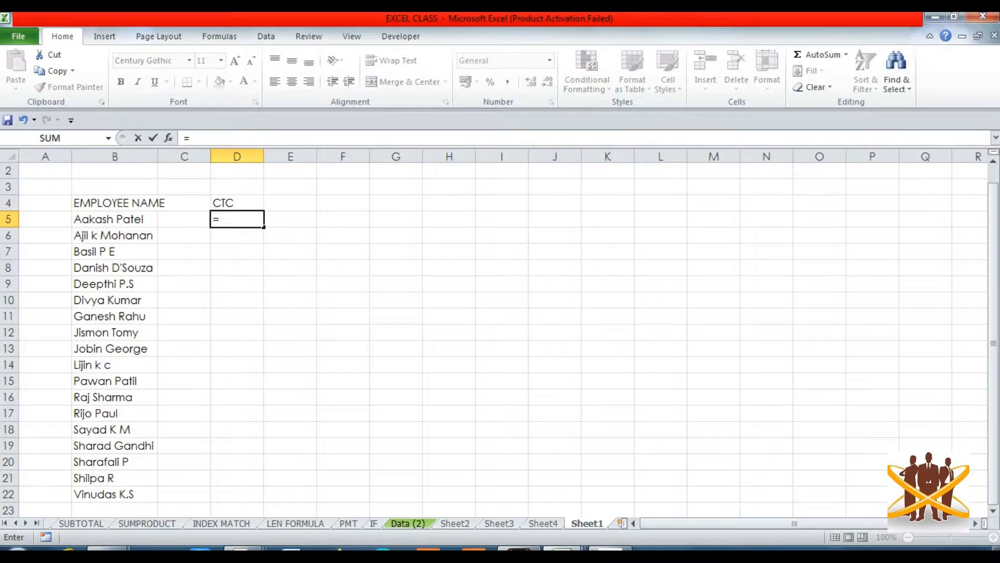
type("V")
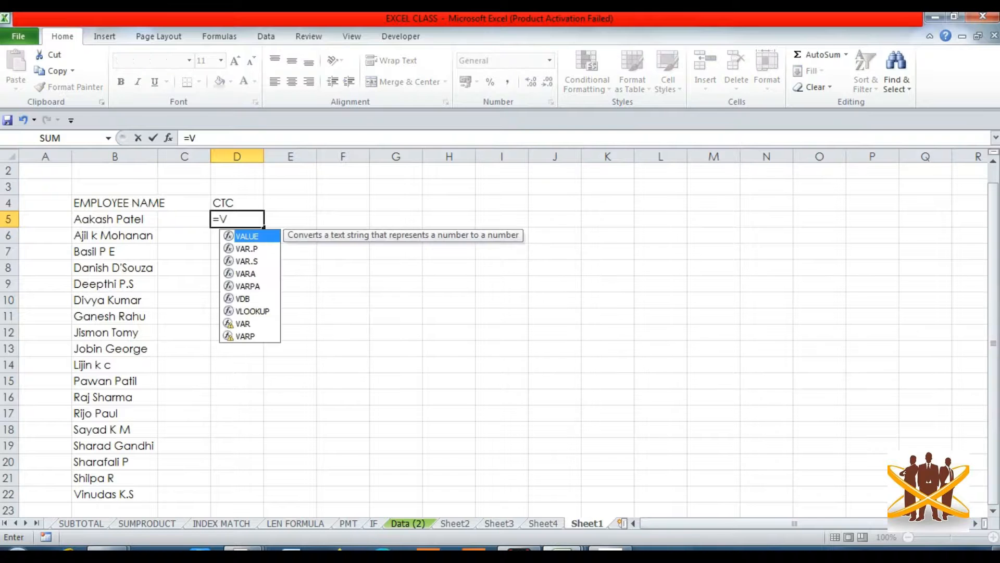
type("LOO")
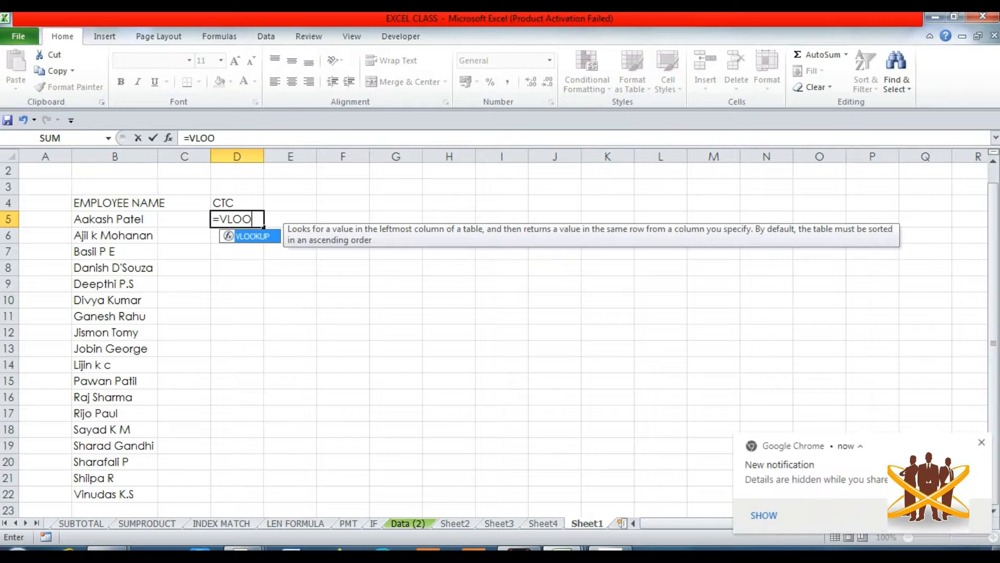
type("KUP(")
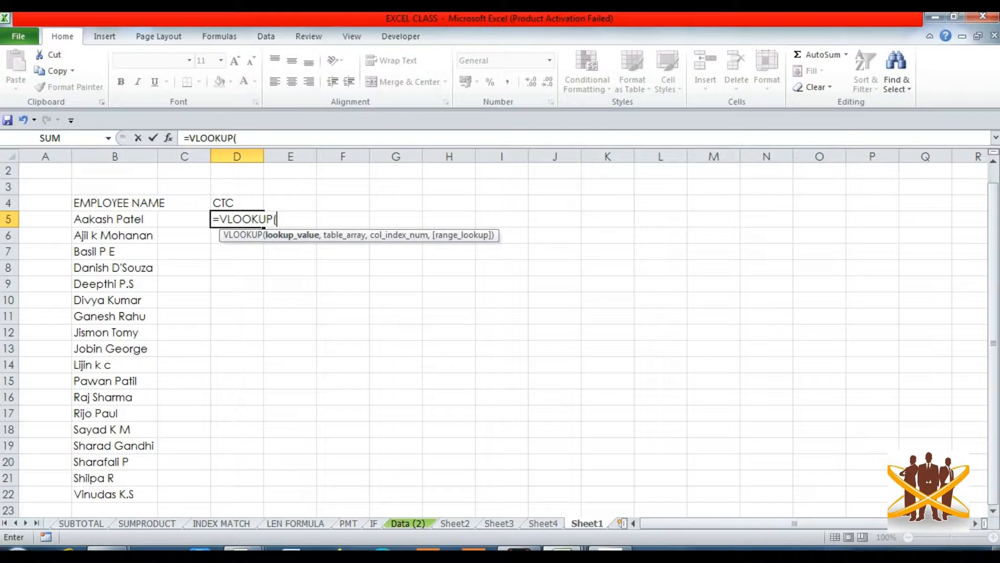
left_click(115, 219)
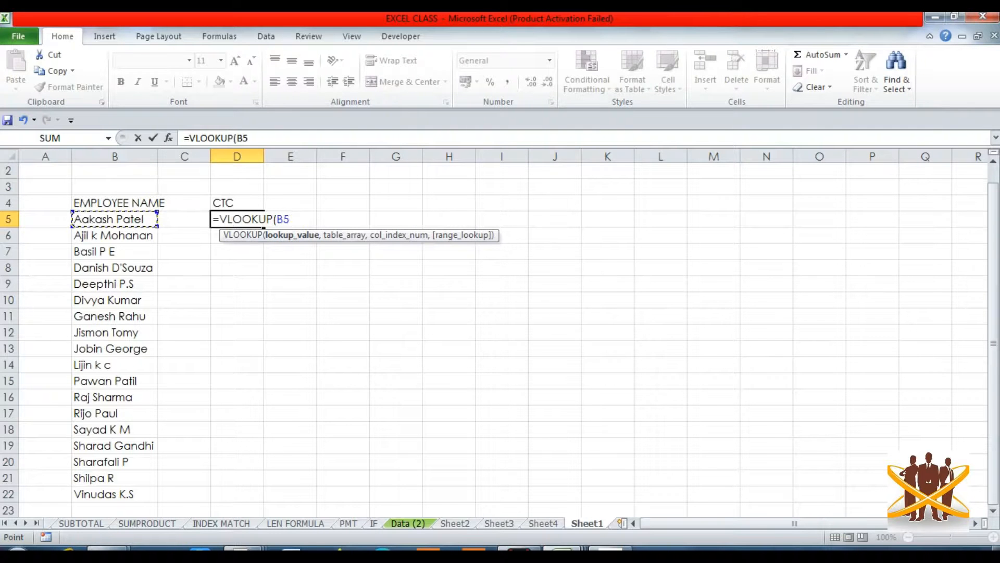
type(",")
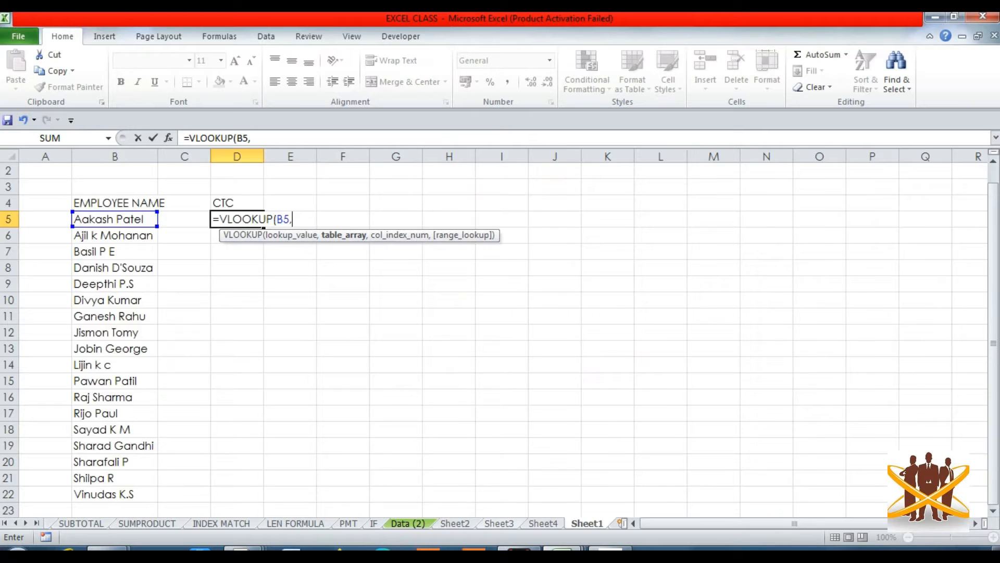
Set the VLOOKUP's table array to A4:I21 on the Data (2) sheet.
key("ctrl+Page_Down")
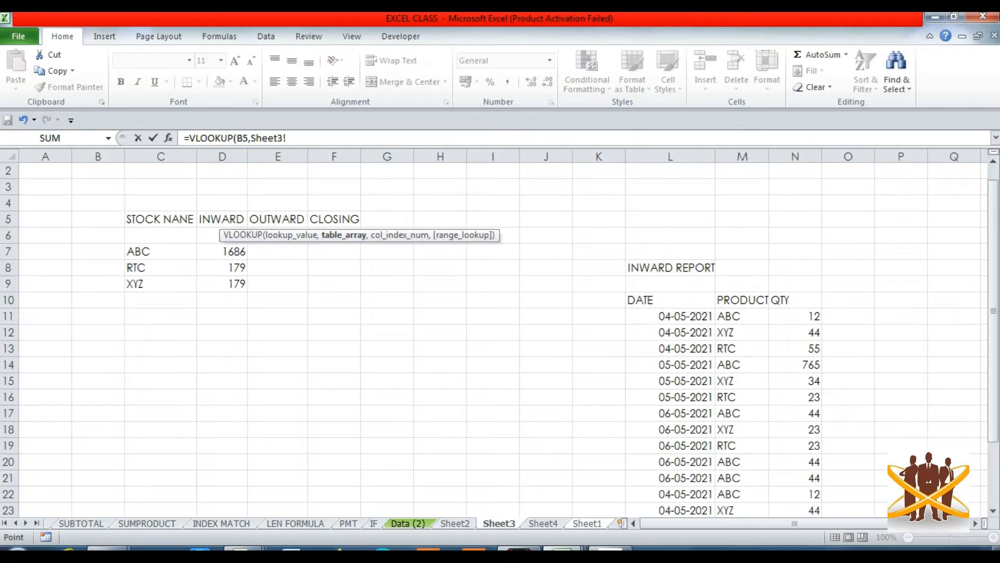
key("ctrl+Page_Up")
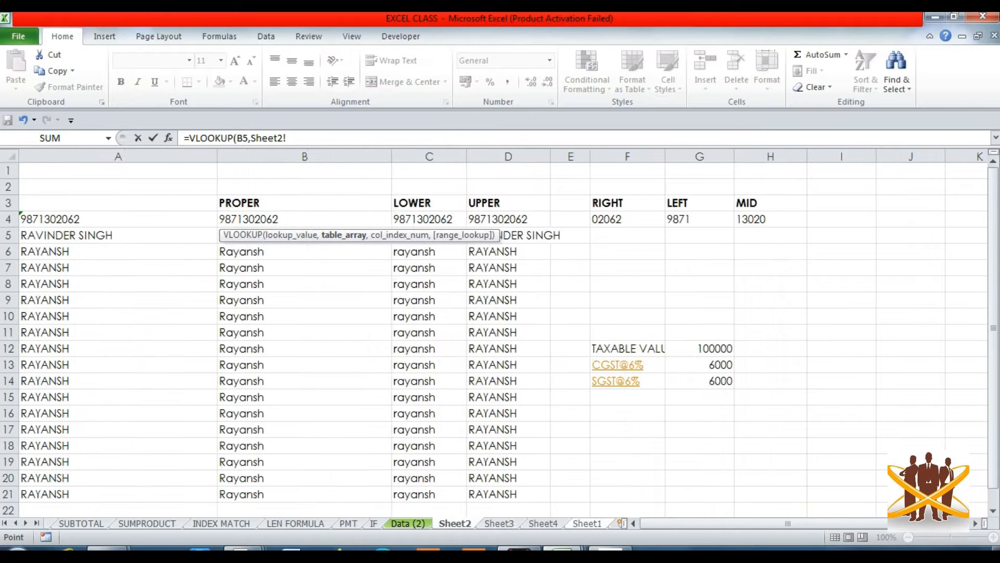
key("ctrl+Page_Up")
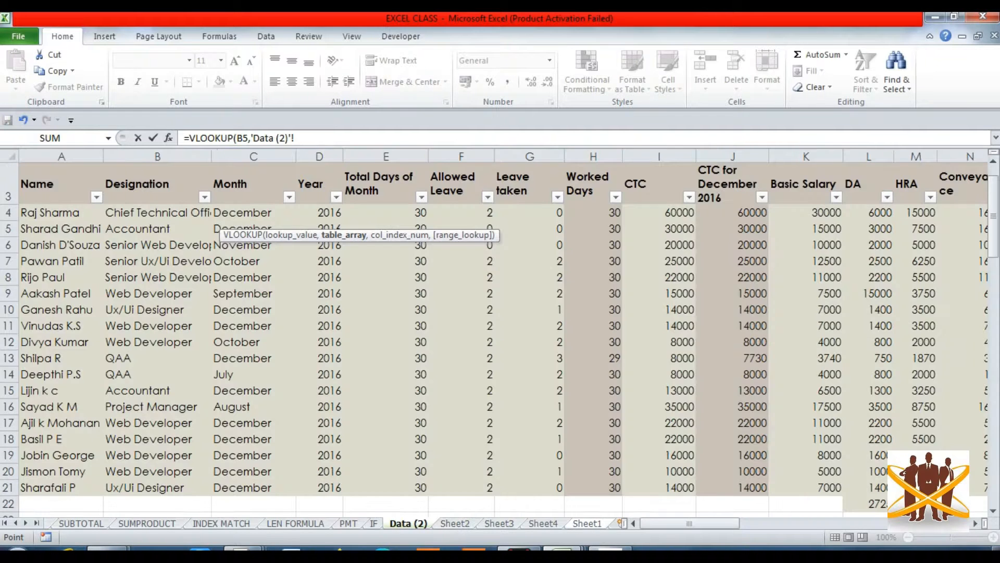
left_click(62, 212)
left_click_drag(62, 213, 693, 489)
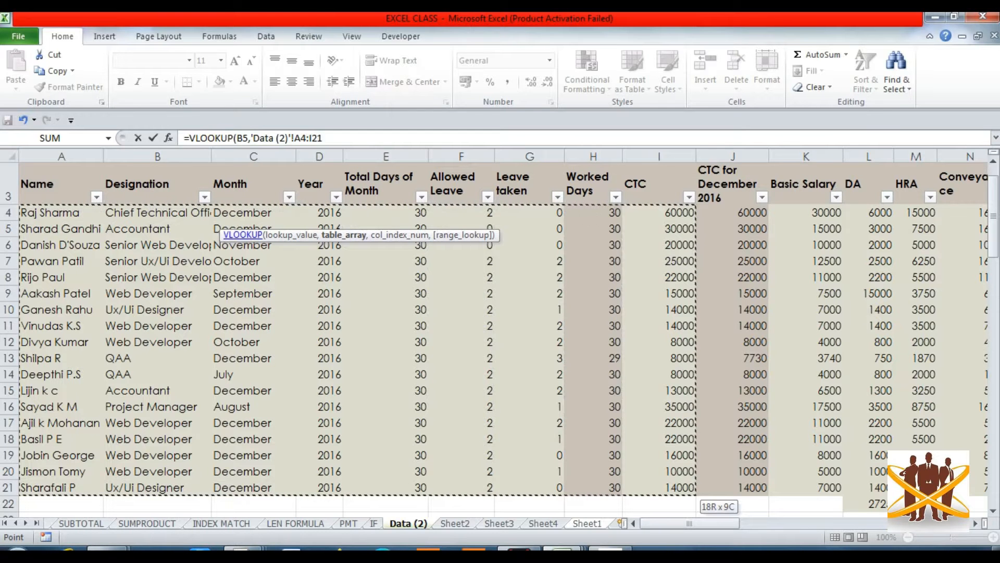
Complete the VLOOKUP in D5 with column index 9 and 0 for an exact match.
type(",9,0")
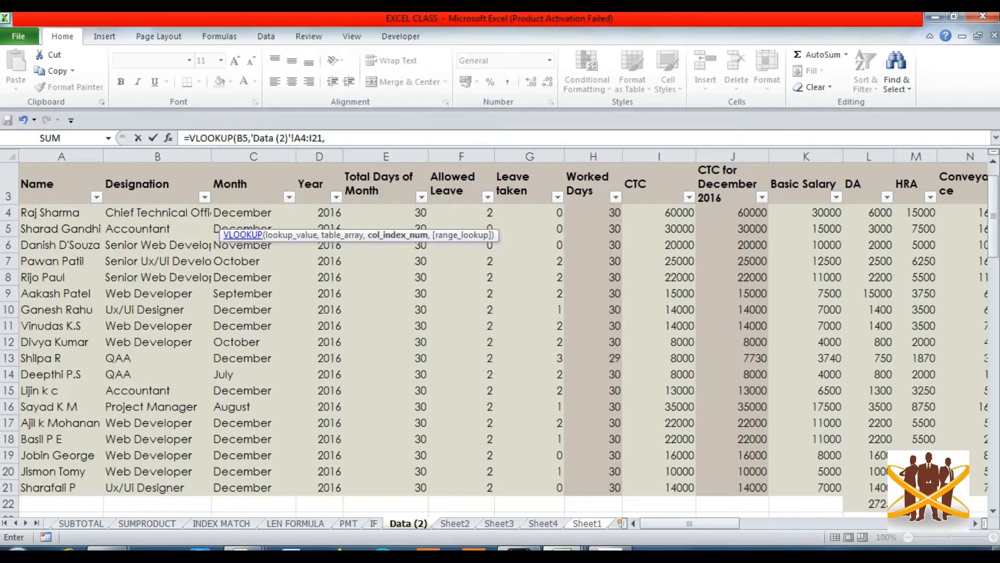
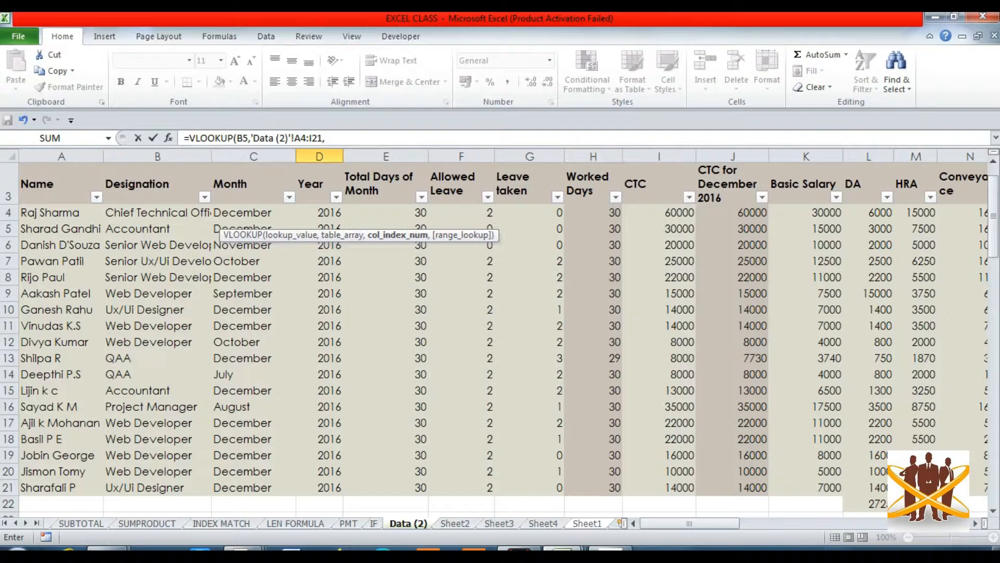
type("9,")
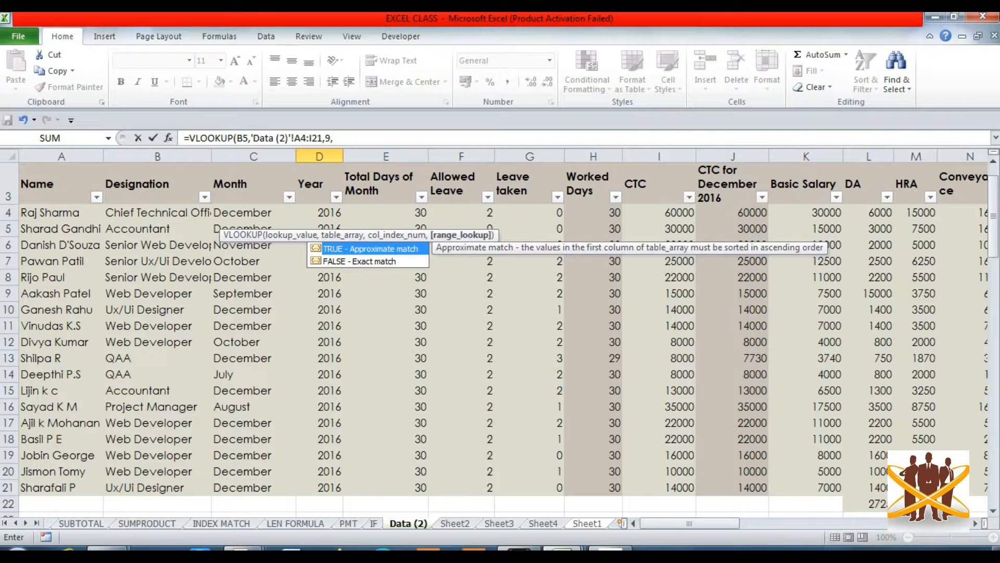
type("0")
type(")")
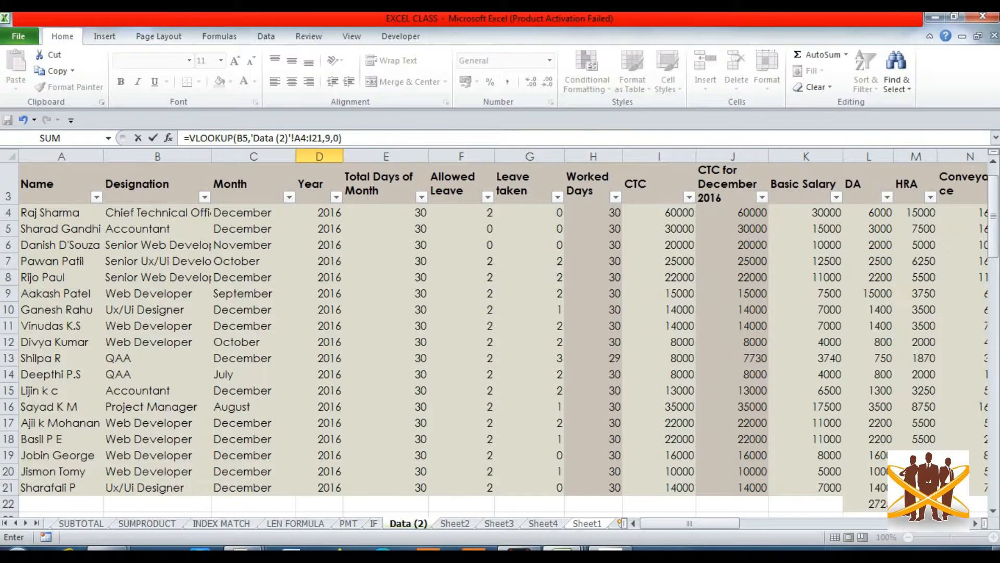
key("Return")
key("Up")
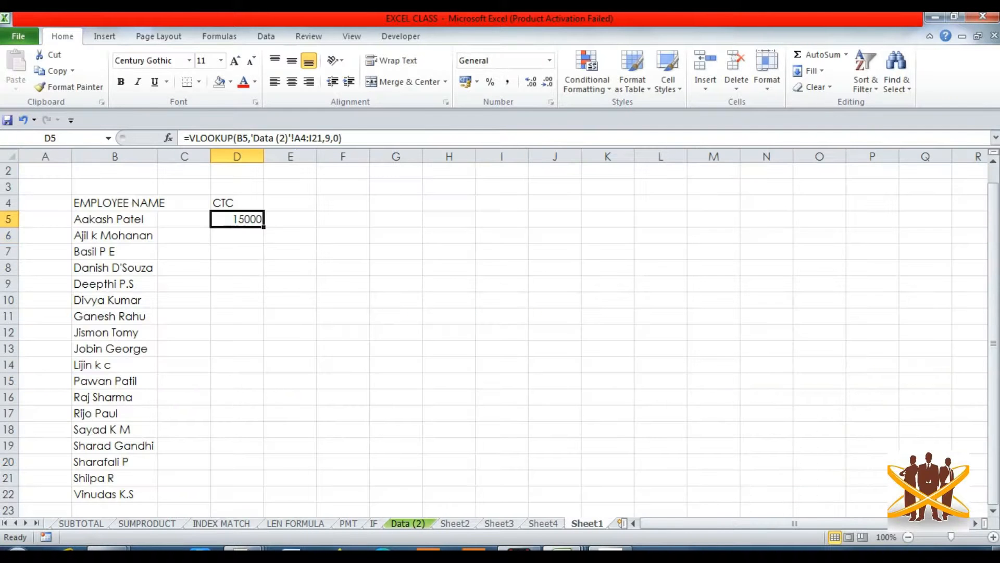
Compare the CTC result in D5 with the employee name in B5.
key("Left")
key("Left")
key("Right")
key("Right")
key("Left")
key("Left")
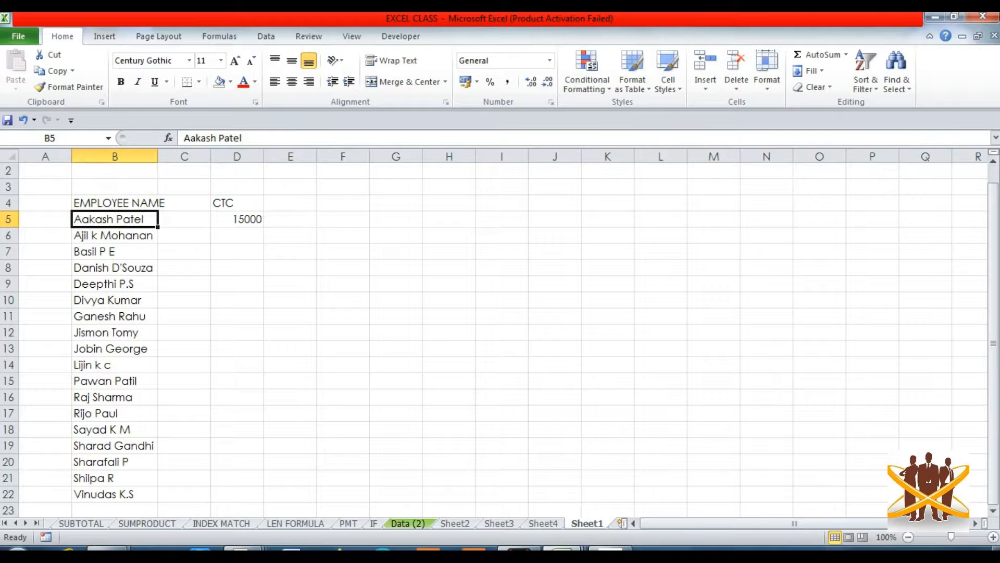
Examine row 4 of the Data (2) sheet across the columns from Name past CTC to HRA.
left_click(407, 524)
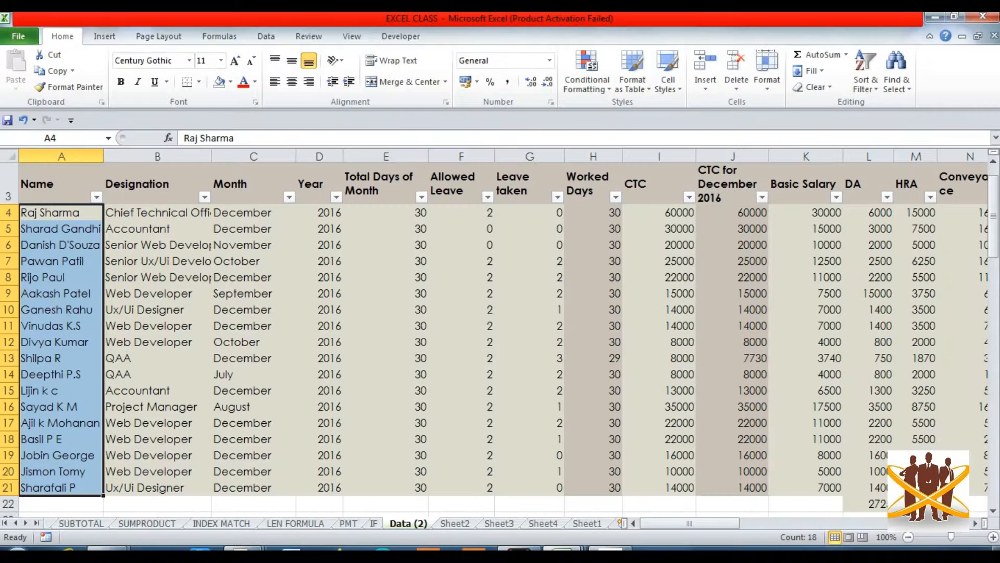
key("Right")
key("Left")
key("Right")
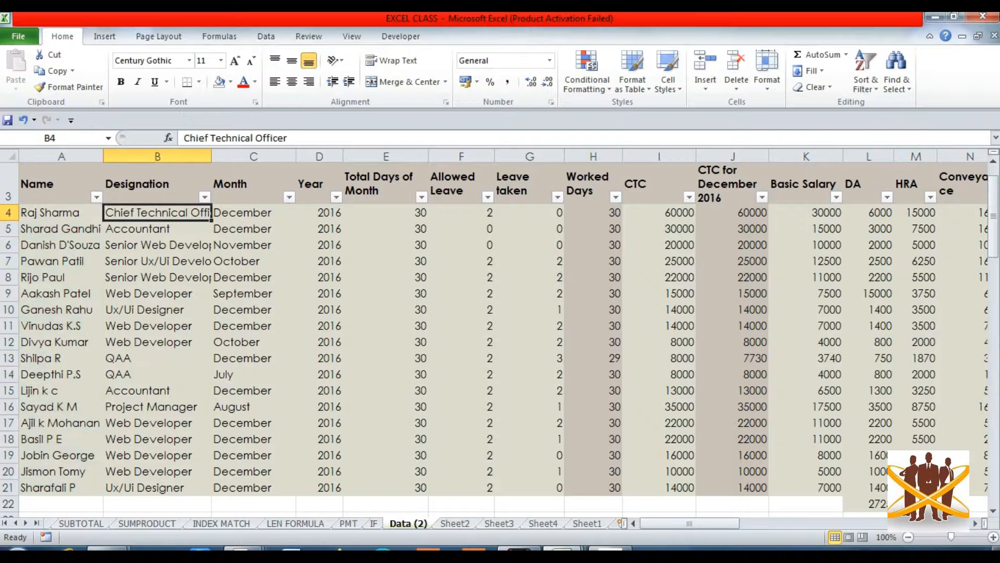
key("Right")
key("Right")
key("Right")
key("Right")
key("Right")
key("Right")
key("Right")
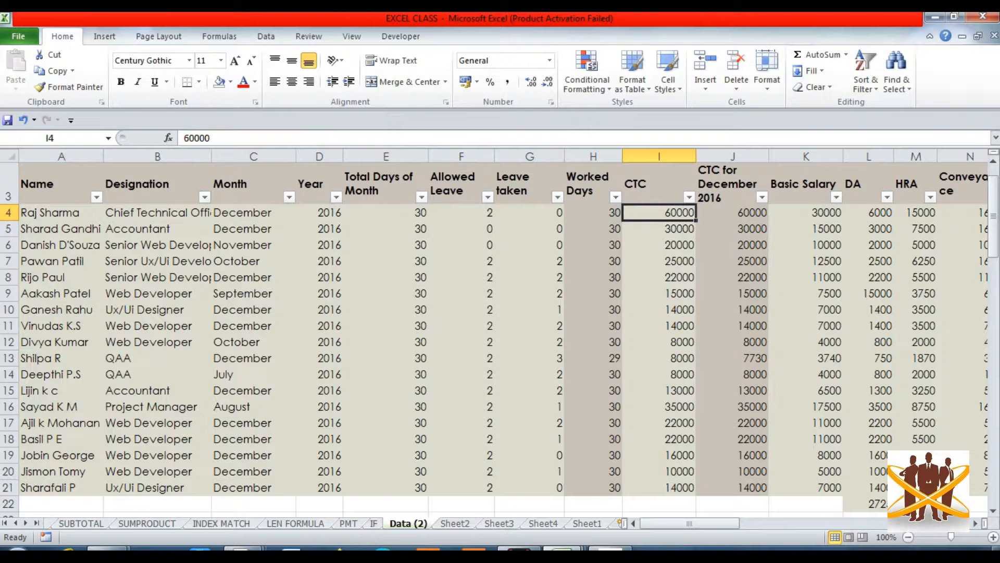
key("Left")
key("Left")
key("Left")
key("Right")
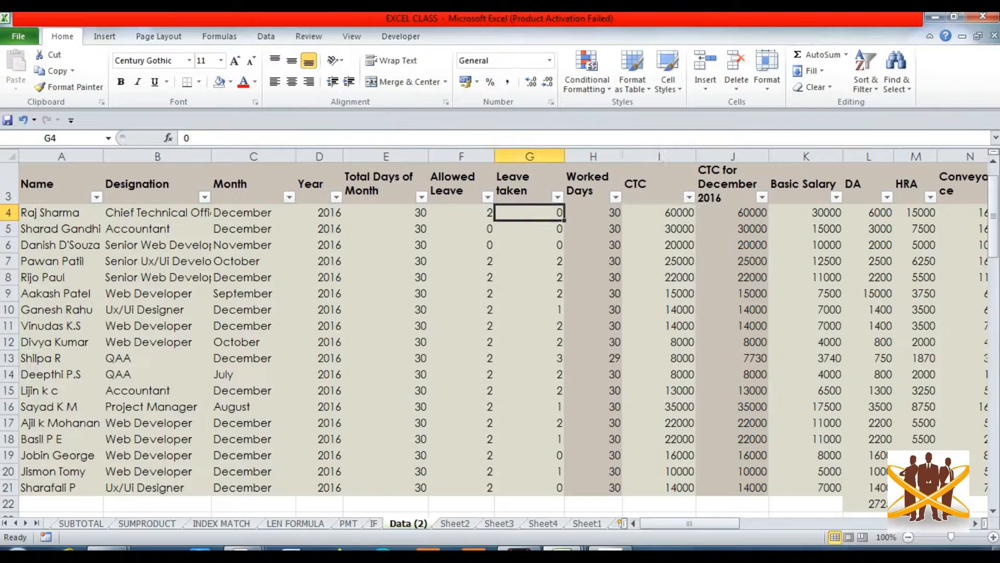
key("Right")
key("Right")
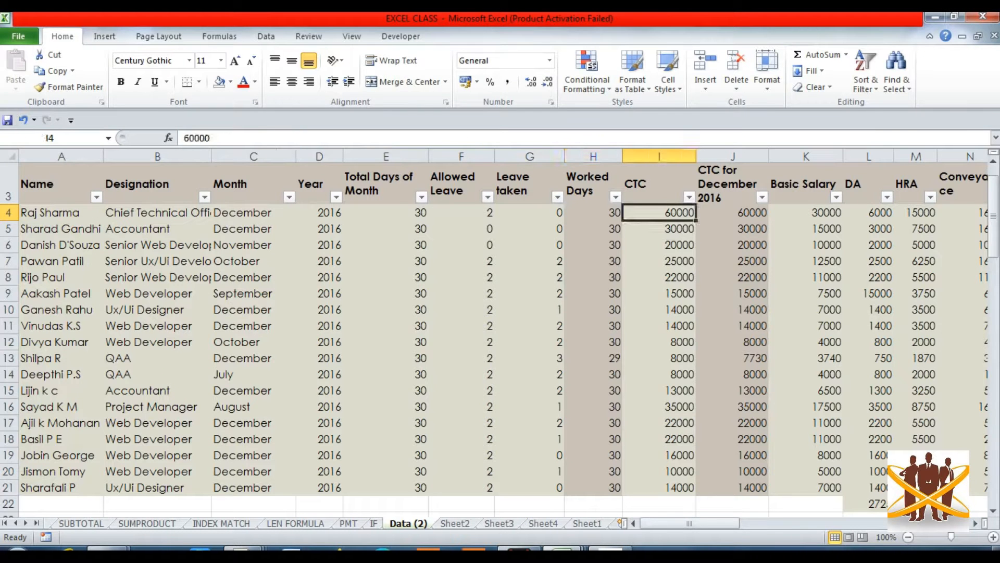
key("Right")
key("Right")
key("Right")
key("Right")
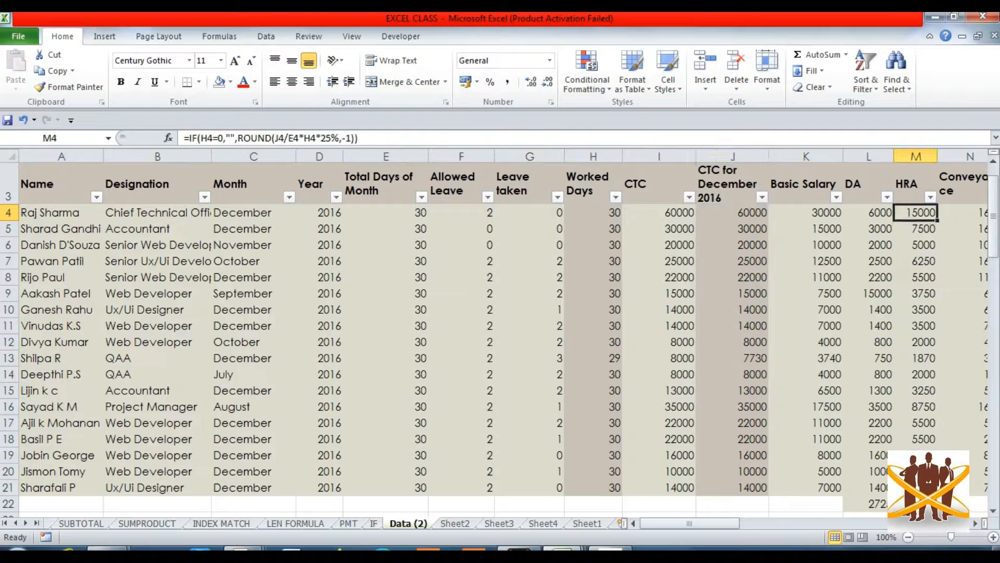
Return to Sheet1 and review the employee name in B5 against its looked-up CTC in D5.
key("ctrl+Page_Down")
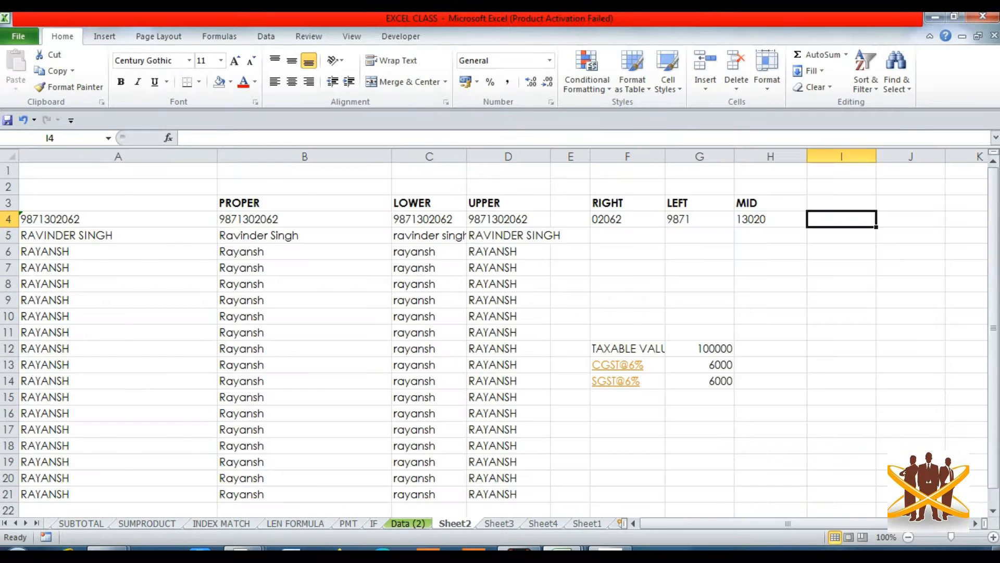
key("ctrl+Page_Down")
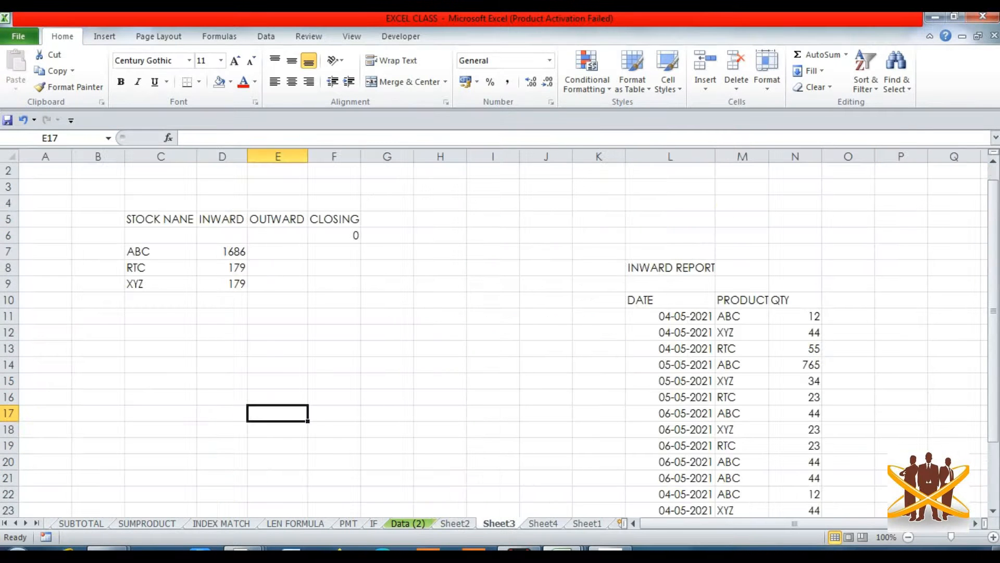
key("ctrl+Page_Down")
key("ctrl+Page_Down")
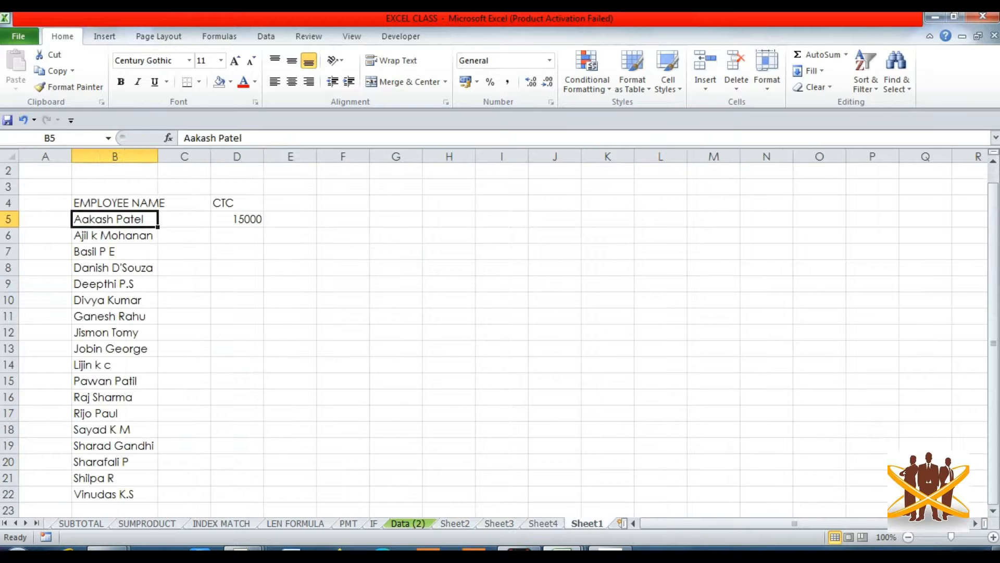
key("Right")
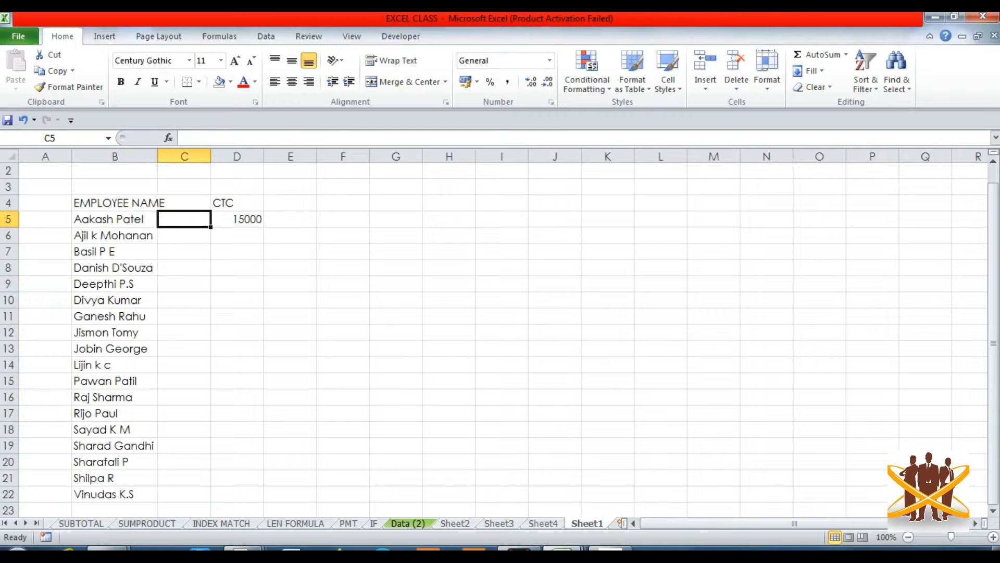
key("Right")
key("Left")
key("Left")
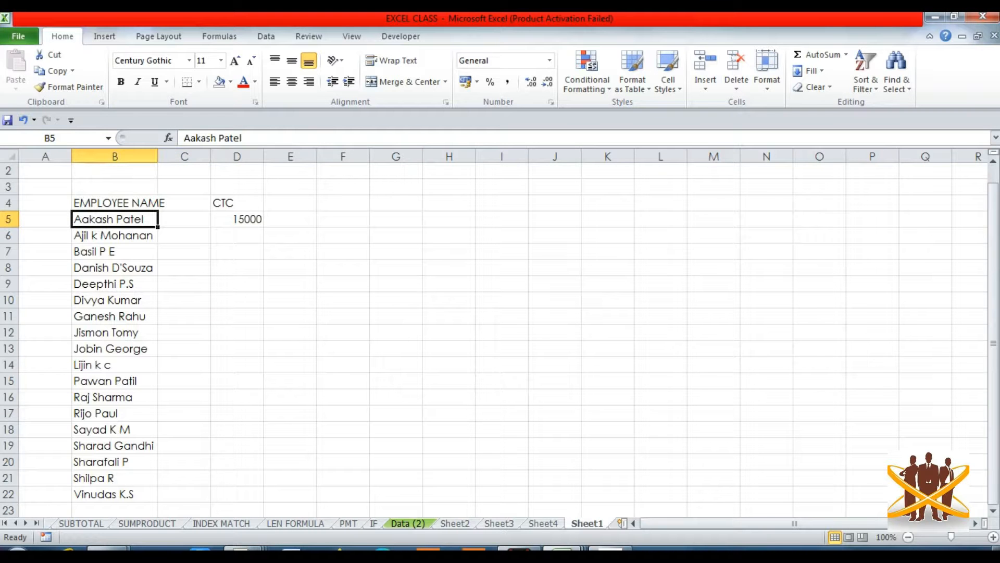
Find the same employee in row 9 of the Data (2) sheet and check the row from Name to CTC.
left_click(408, 523)
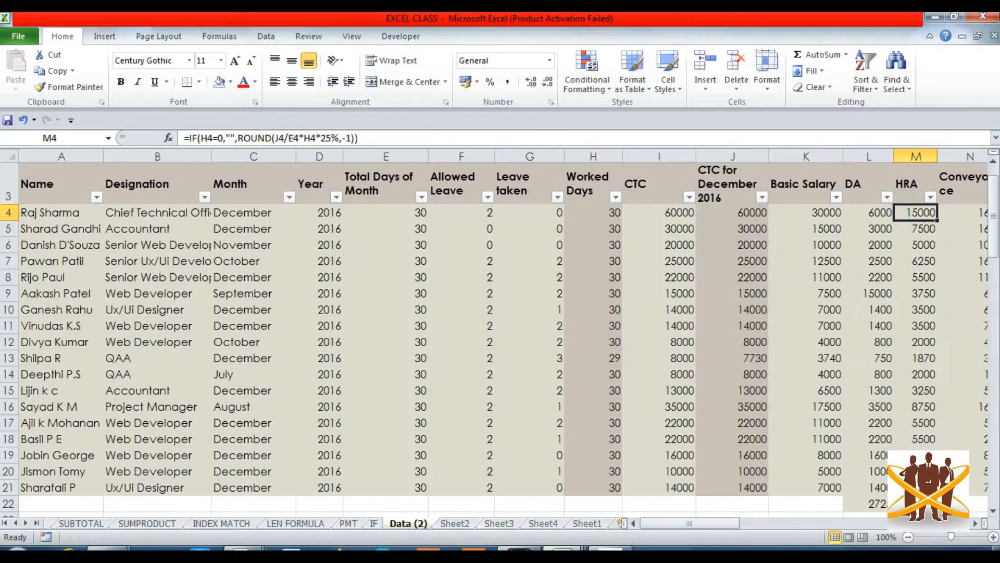
left_click(61, 277)
left_click(62, 294)
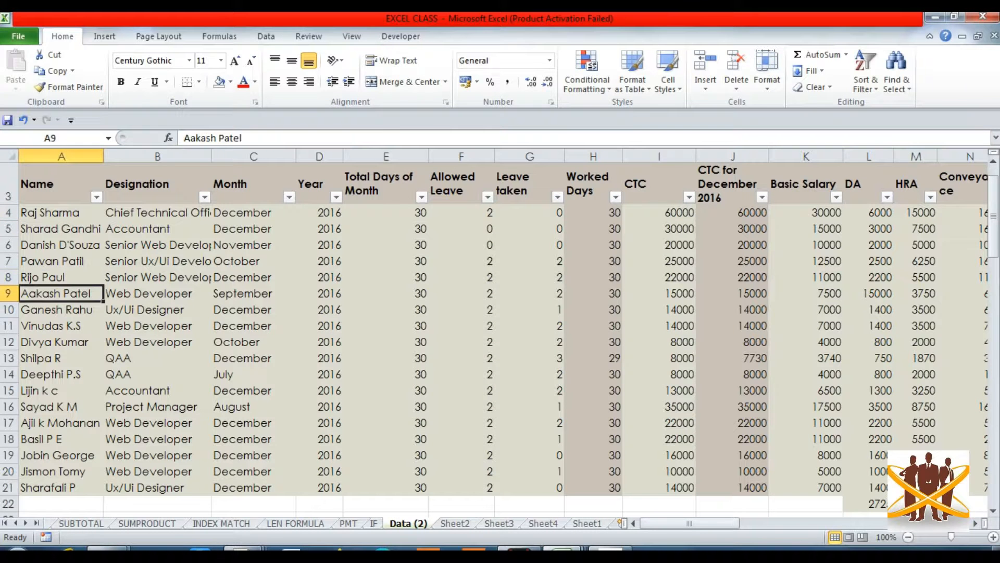
key("Right")
key("Right")
key("Right")
key("Right")
key("Right")
key("Right")
key("Right")
key("Right")
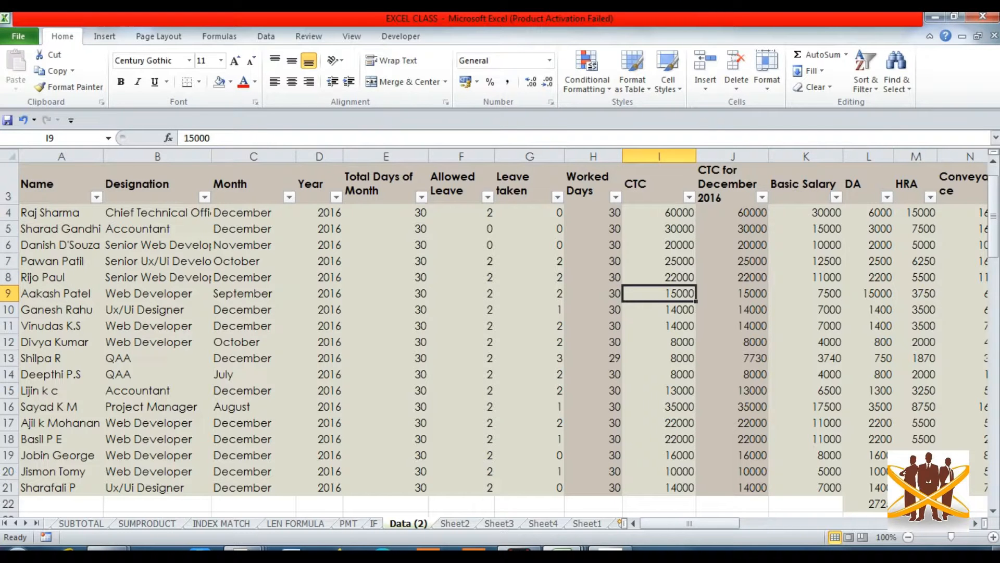
key("Left")
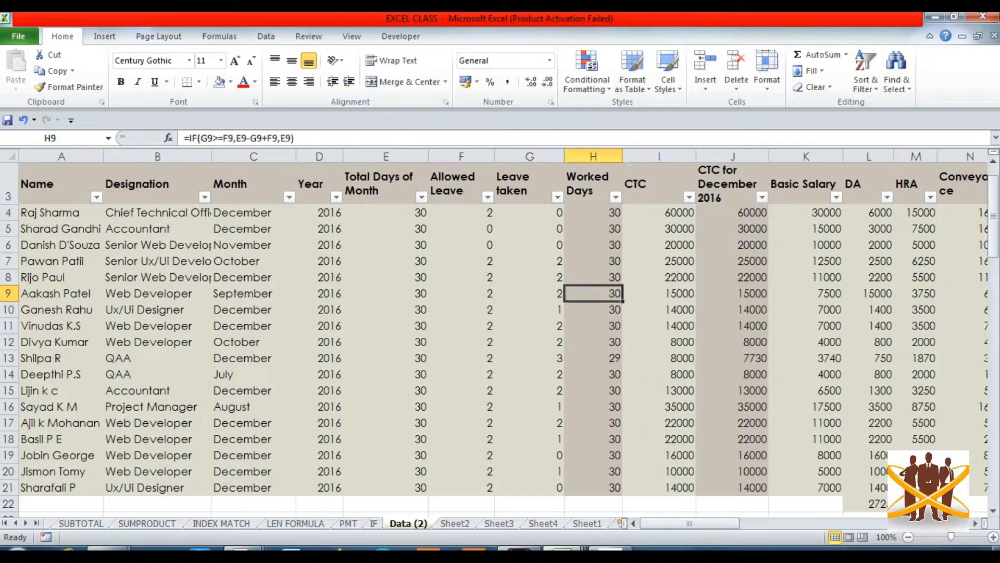
key("Right")
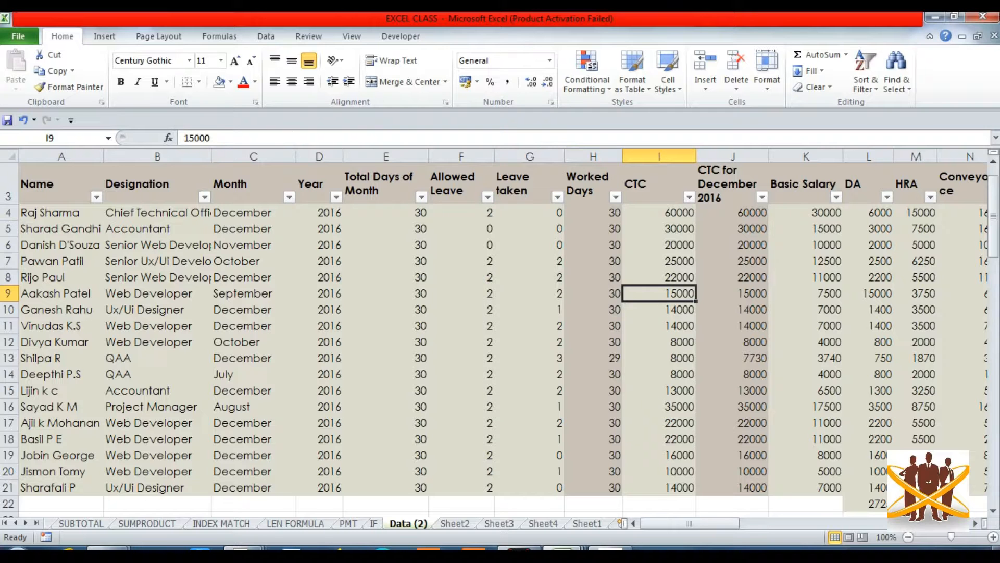
Trace row 9 back from the CTC column to Name and across to CTC again.
key("Left")
key("Left")
key("Left")
key("Left")
key("Left")
key("Left")
key("Left")
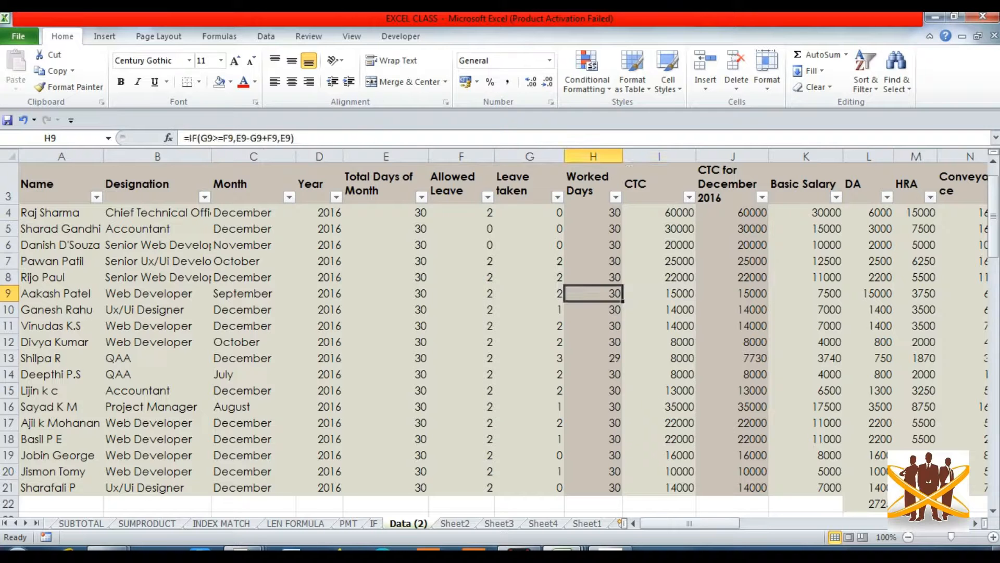
key("Left")
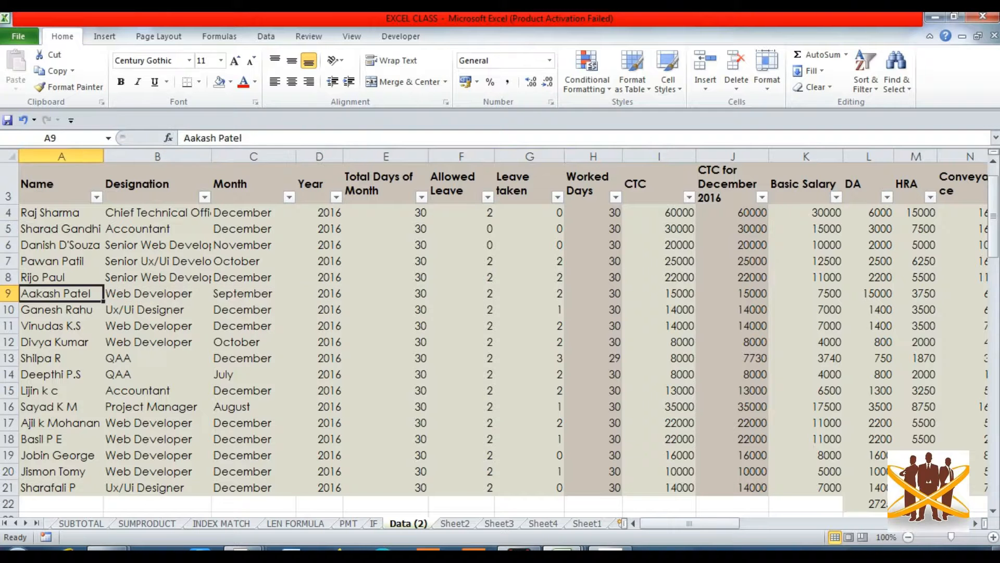
key("Right")
key("Right")
key("Right")
key("Right")
key("Right")
key("Right")
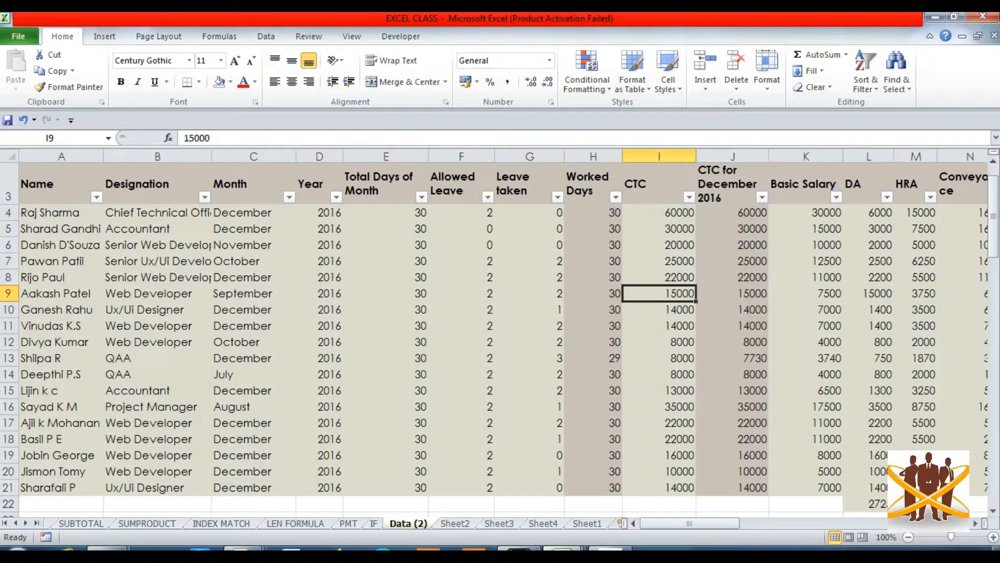
Follow row 9 of Data (2) from CTC back to Name and across to the CTC for December 2016 column.
key("Left")
key("Left")
key("Left")
key("Left")
key("Left")
key("Left")
key("Left")
key("Left")
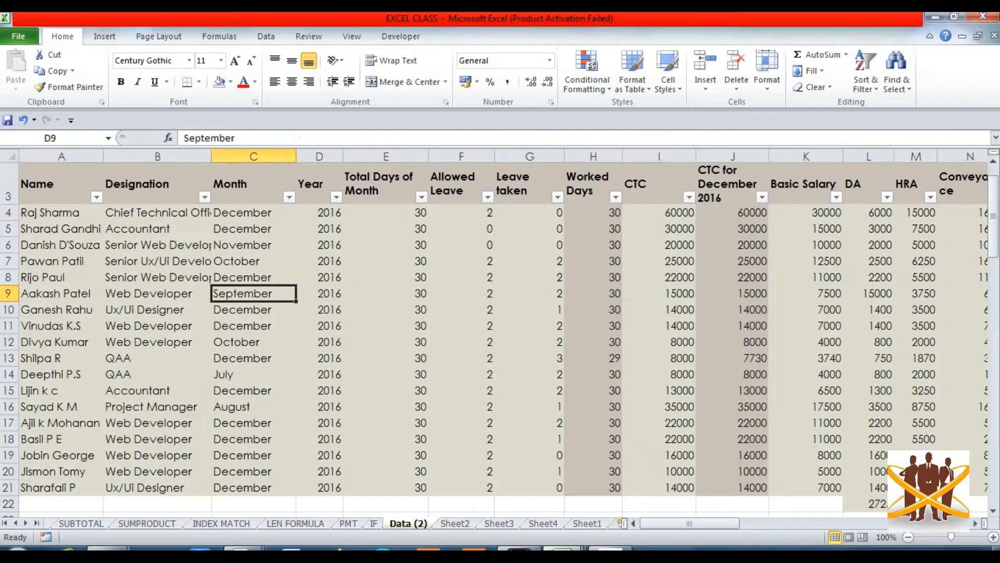
key("Right")
key("Right")
key("Right")
key("Right")
key("Right")
key("Right")
key("Right")
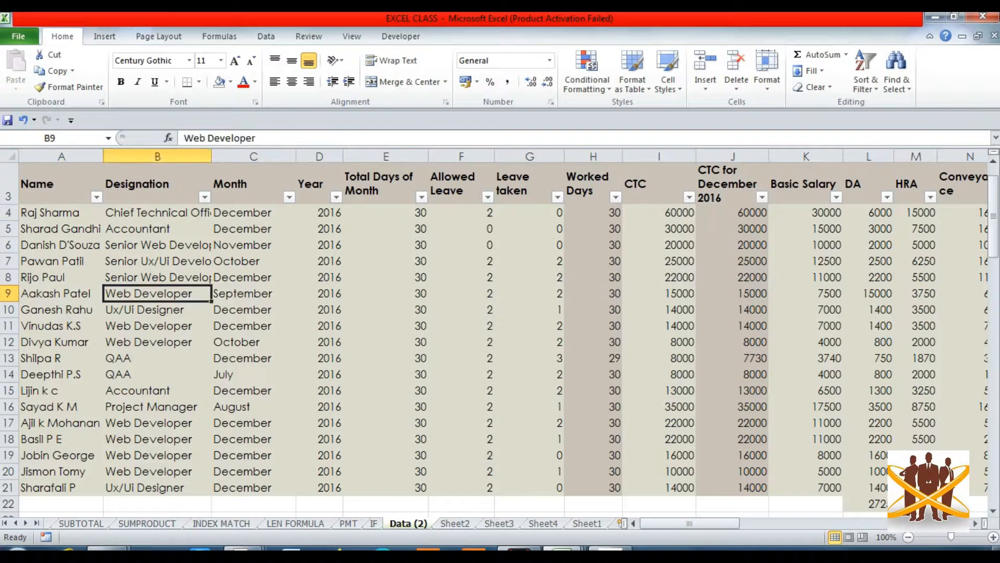
key("Right")
key("Right")
key("Right")
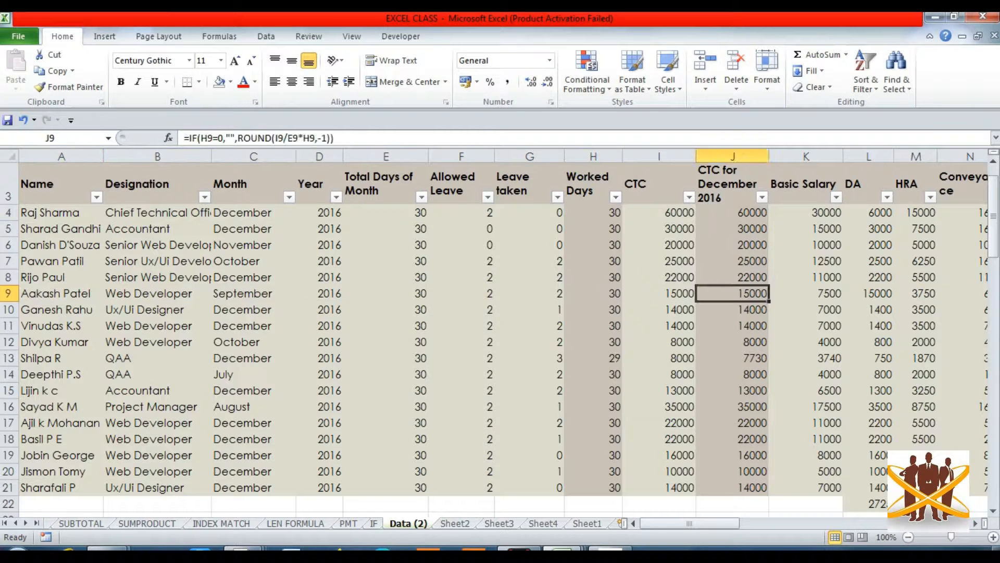
Recheck the columns of row 9 between Name and CTC for December 2016, passing over Worked Days and CTC.
key("Left")
key("Left")
key("Left")
key("Left")
key("Left")
key("Left")
key("Left")
key("Left")
key("Left")
key("Left")
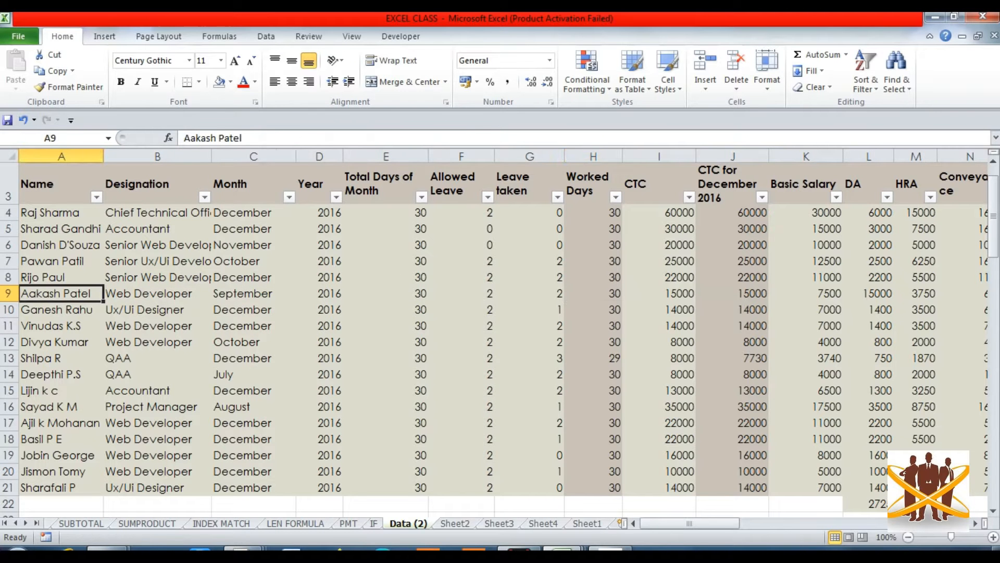
key("Right")
key("Right")
key("Right")
key("Right")
key("Right")
key("Right")
key("Right")
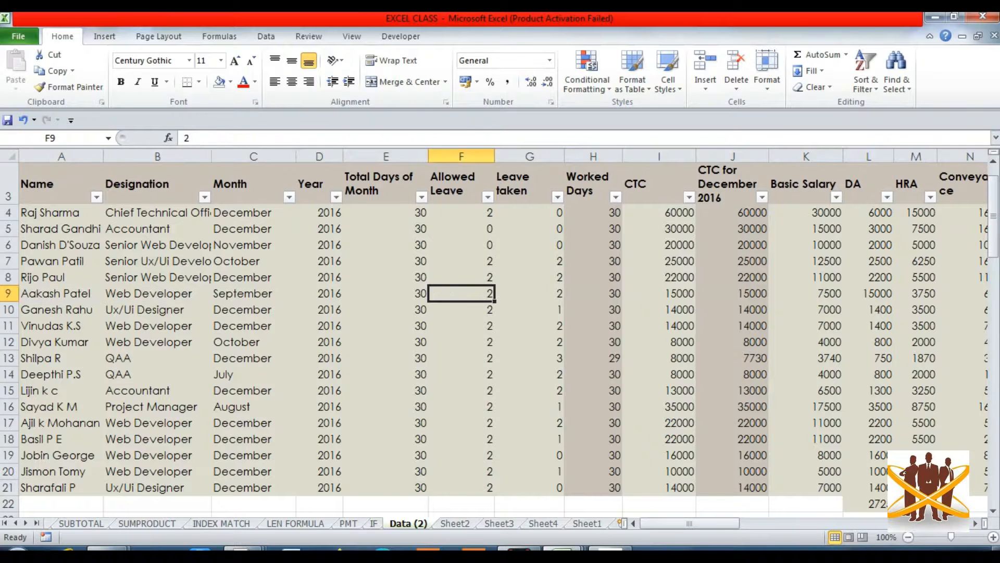
key("Left")
key("Left")
key("Left")
key("Left")
key("Left")
key("Left")
key("Left")
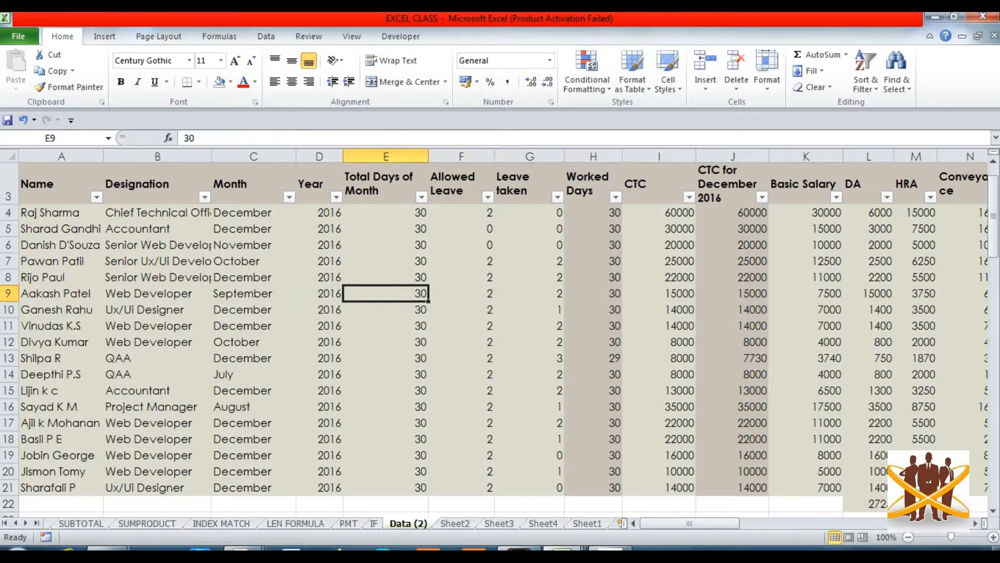
key("Right")
key("Right")
key("Right")
key("Right")
key("Right")
key("Right")
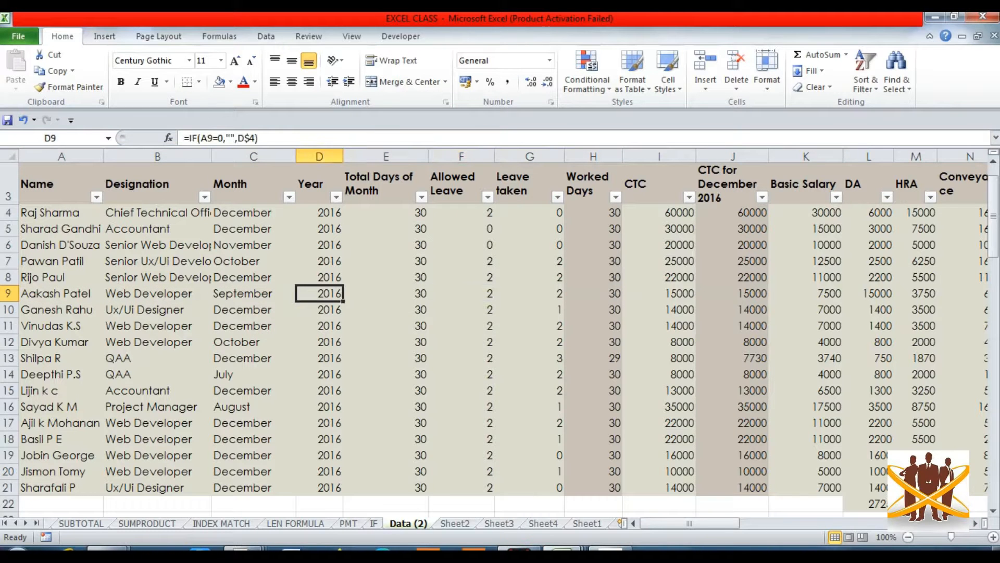
key("Right")
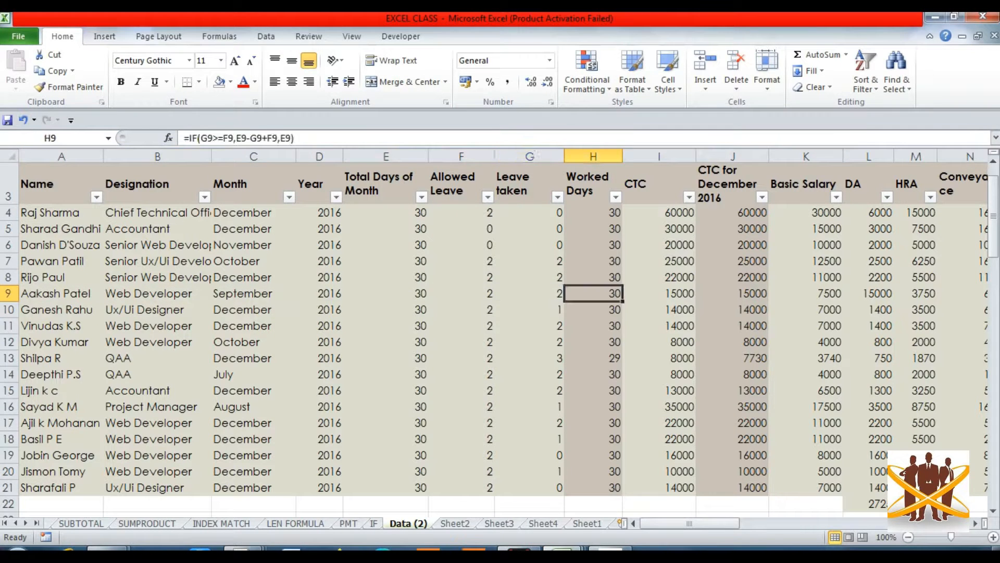
key("Right")
key("Right")
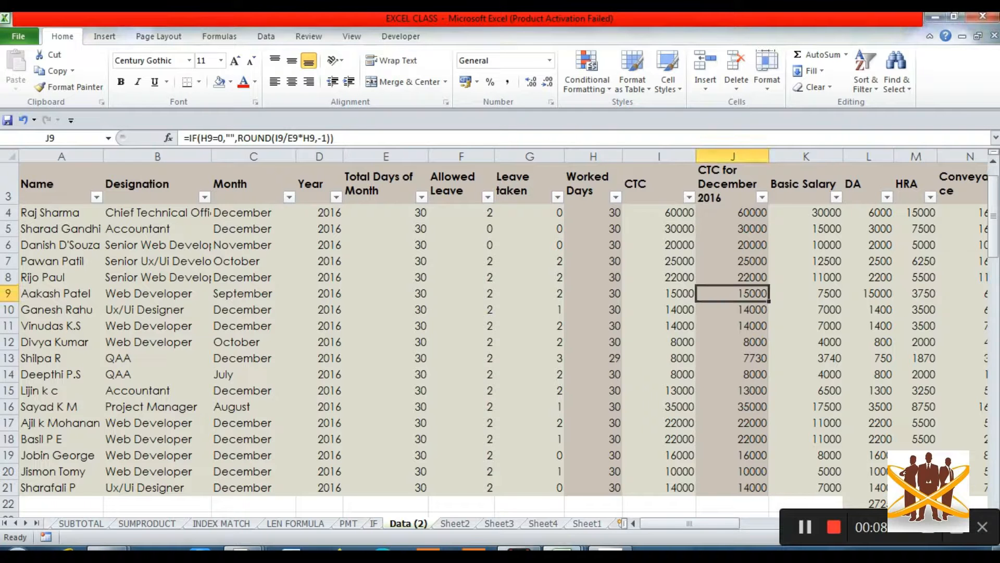
Return to Sheet1 and view the VLOOKUP formula in D5.
left_click(587, 524)
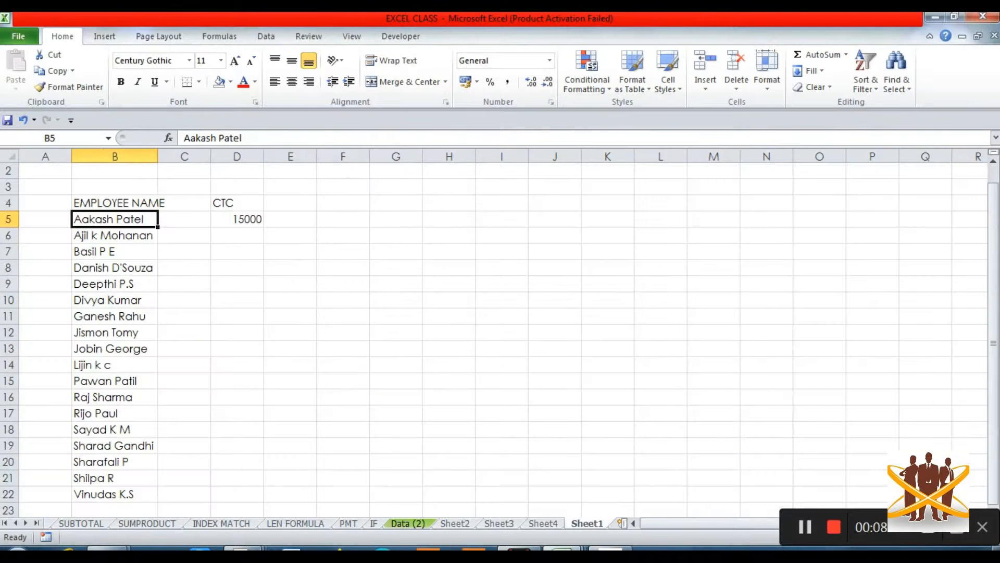
key("Right")
key("Right")
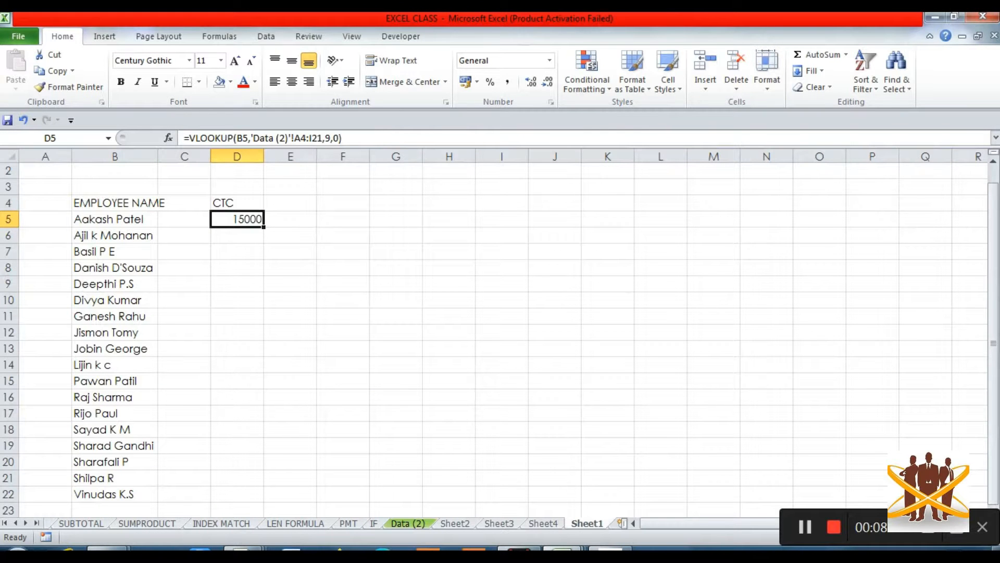
Copy the VLOOKUP formula with its relative table range from D5 to D6 and compare both formulas.
key("ctrl+c")
key("Down")
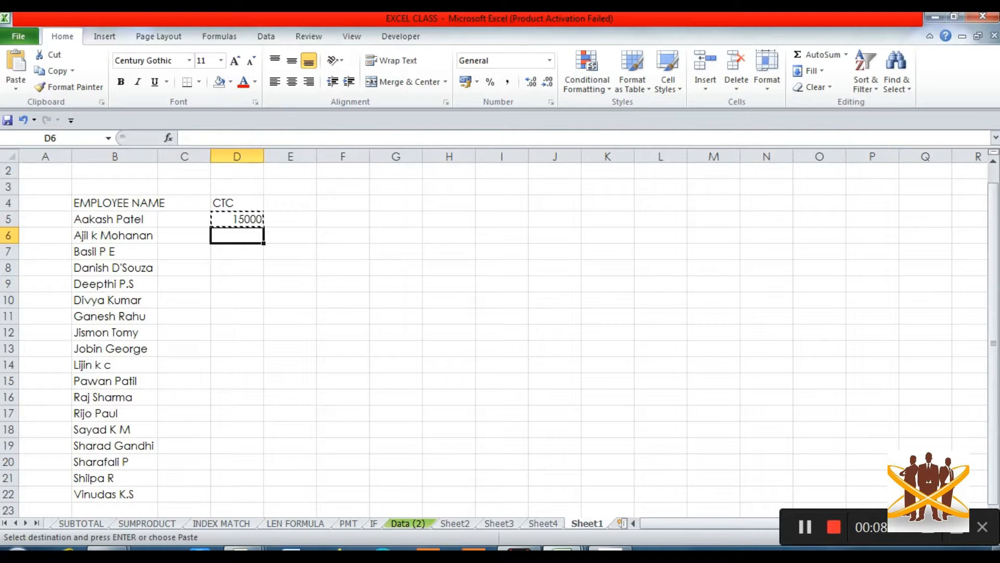
key("Return")
key("Left")
key("Right")
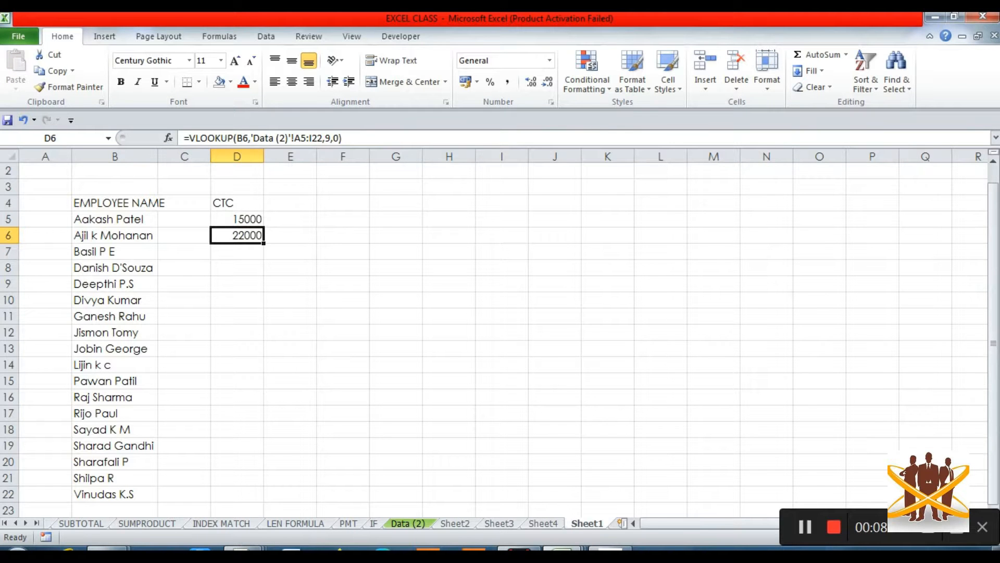
key("Up")
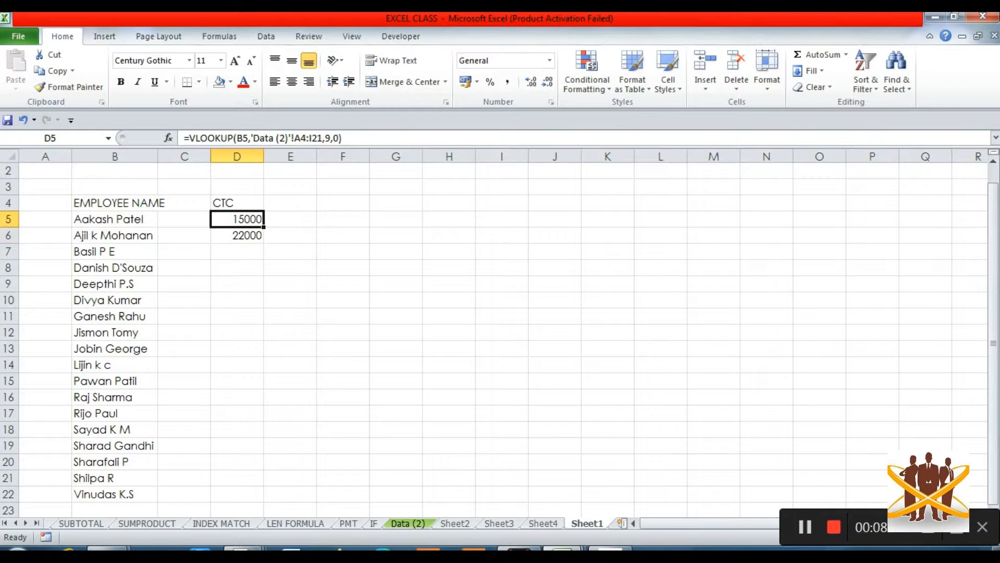
key("Down")
key("Up")
key("Down")
key("Up")
Lock the VLOOKUP table range in D5 with absolute references as 'Data (2)'!$A$4:$I$21.
key("F2")
key("Left")
key("Left")
key("Left")
key("Left")
key("Left")
key("Left")
key("Left")
key("Left")
key("Left")
key("Left")
key("Left")
key("Left")
key("Left")
key("Left")
key("Left")
key("Left")
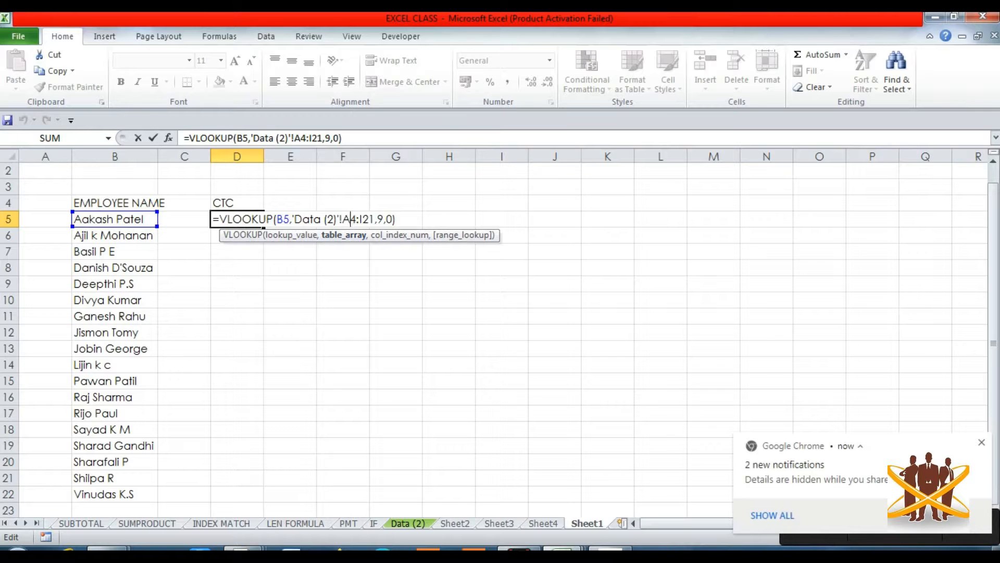
key("F4")
left_click(372, 219)
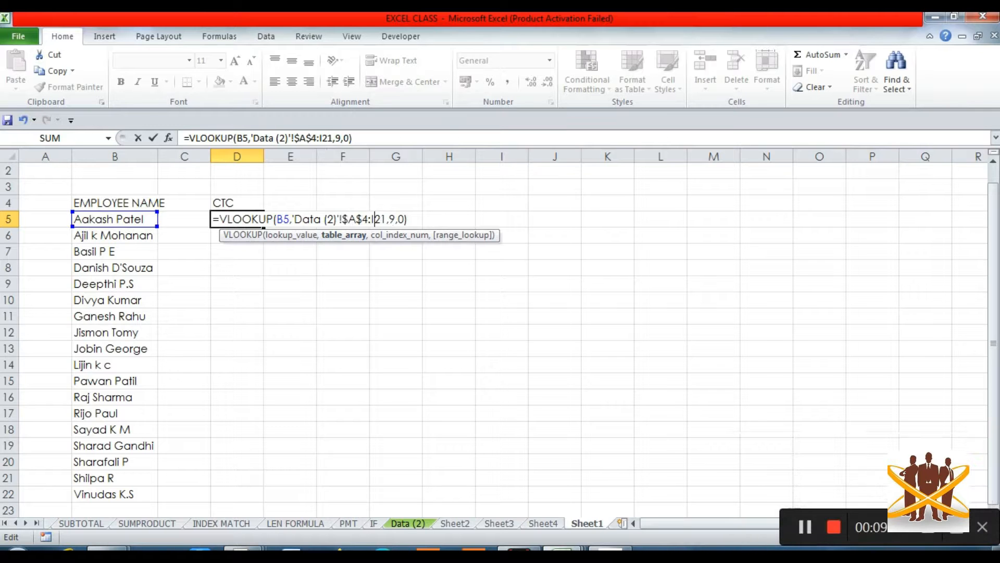
key("F4")
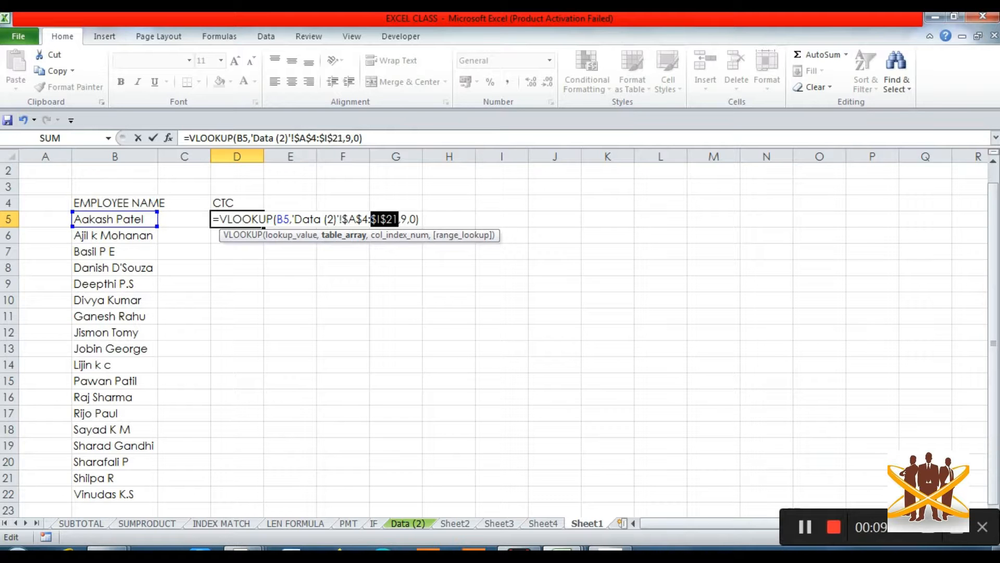
key("Return")
key("Up")
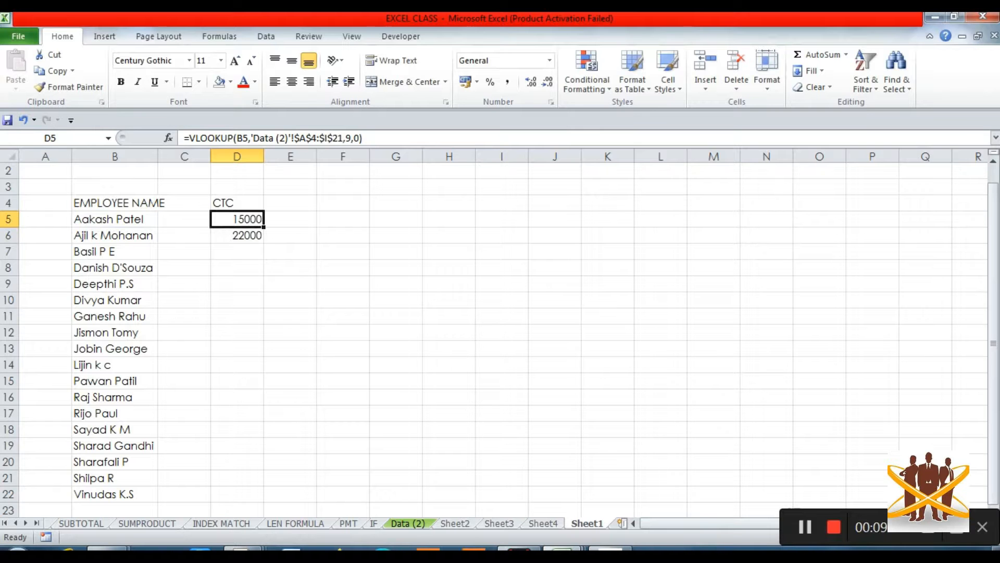
Compare the absolute table range in D5's formula with the relative range in D6's formula.
key("Down")
key("Down")
key("Down")
key("Down")
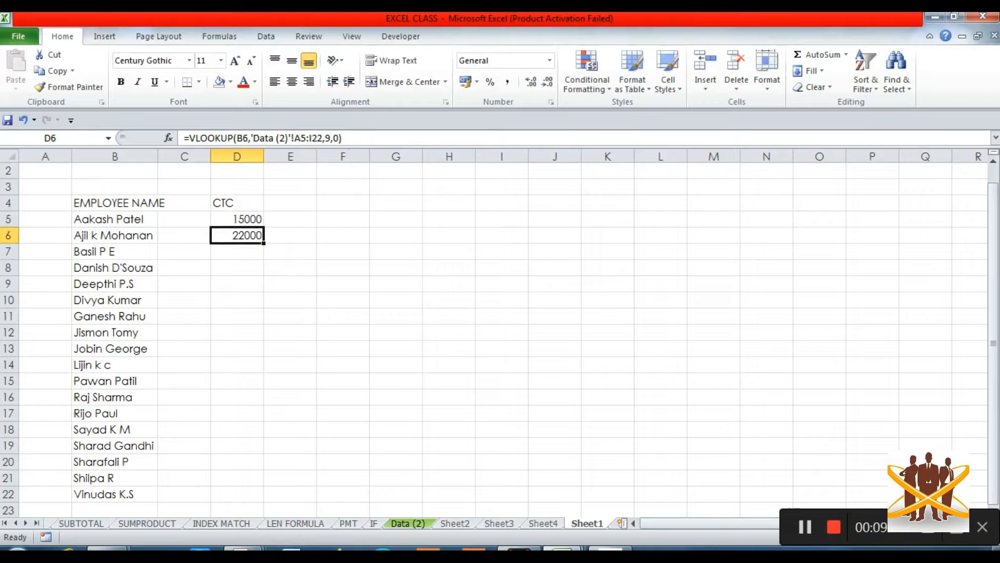
key("Up")
key("Up")
key("Up")
key("Up")
key("Left")
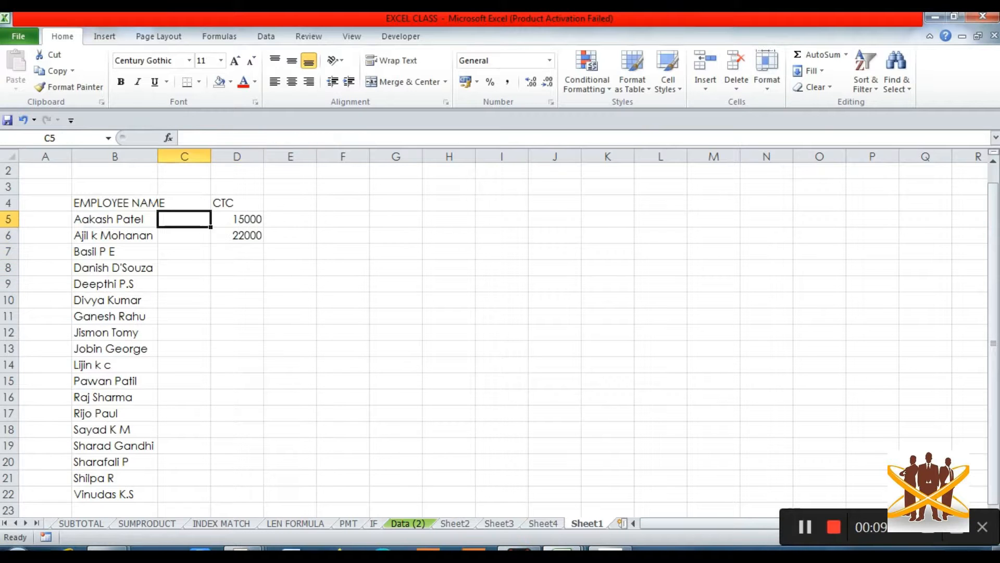
key("Right")
key("Down")
key("Up")
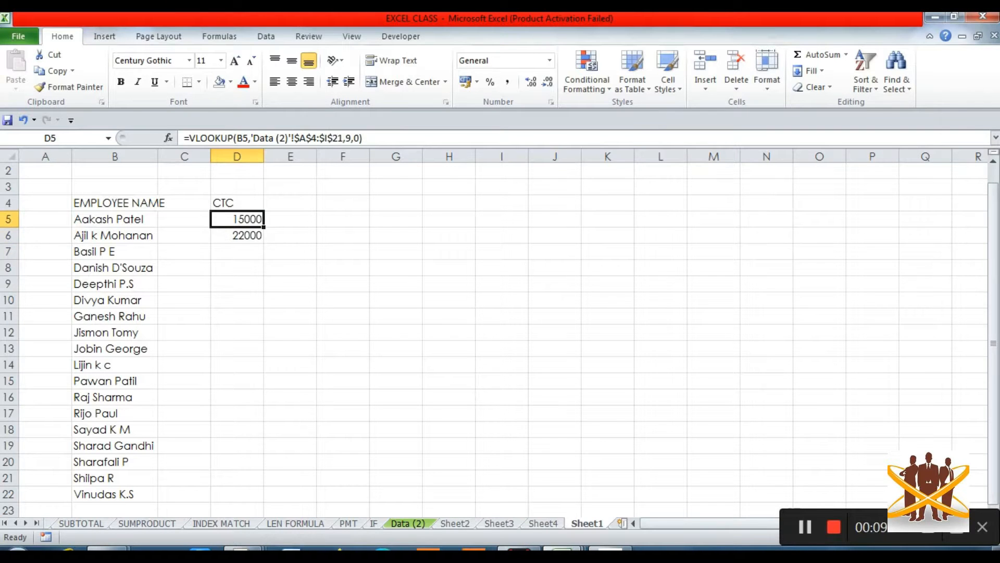
Copy D5's absolute-range VLOOKUP to D6, dismiss the Windows prompt by permanently keeping the current color scheme, and check D6's formula.
key("ctrl+c")
key("Down")
key("Return")
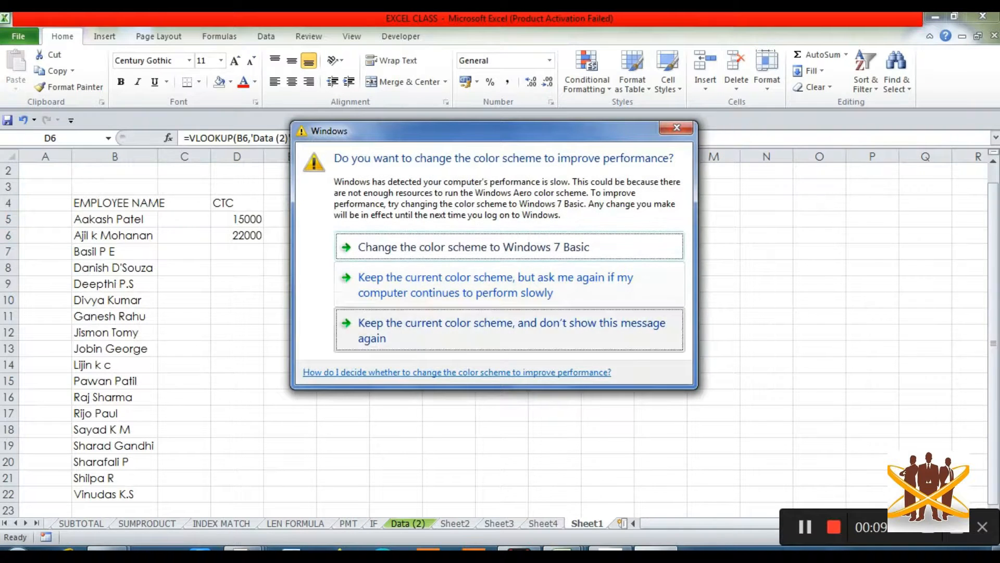
left_click(510, 323)
key("F2")
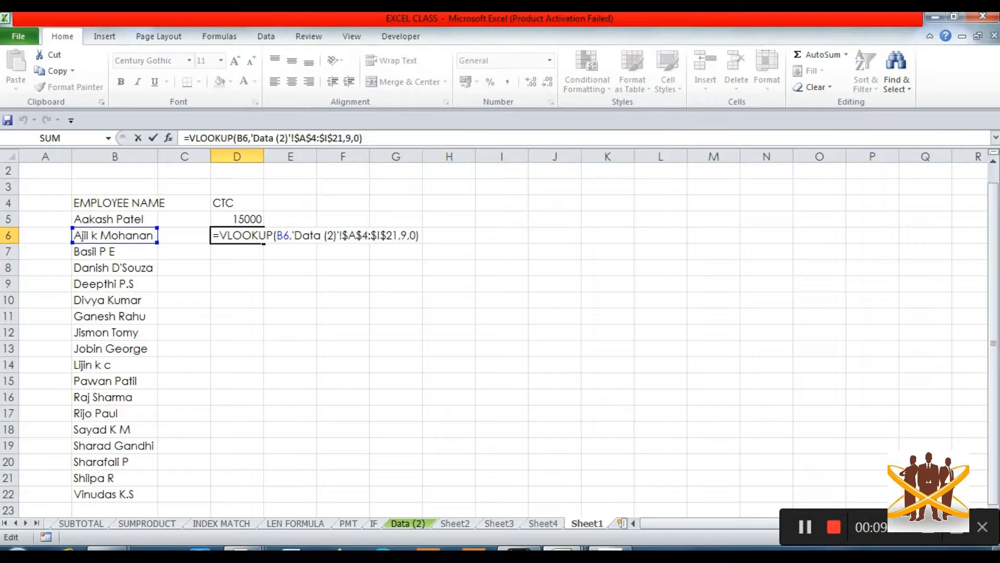
key("Return")
key("Up")
Copy the VLOOKUP formula from D6 to D7:D22 for the remaining employees.
key("ctrl+c")
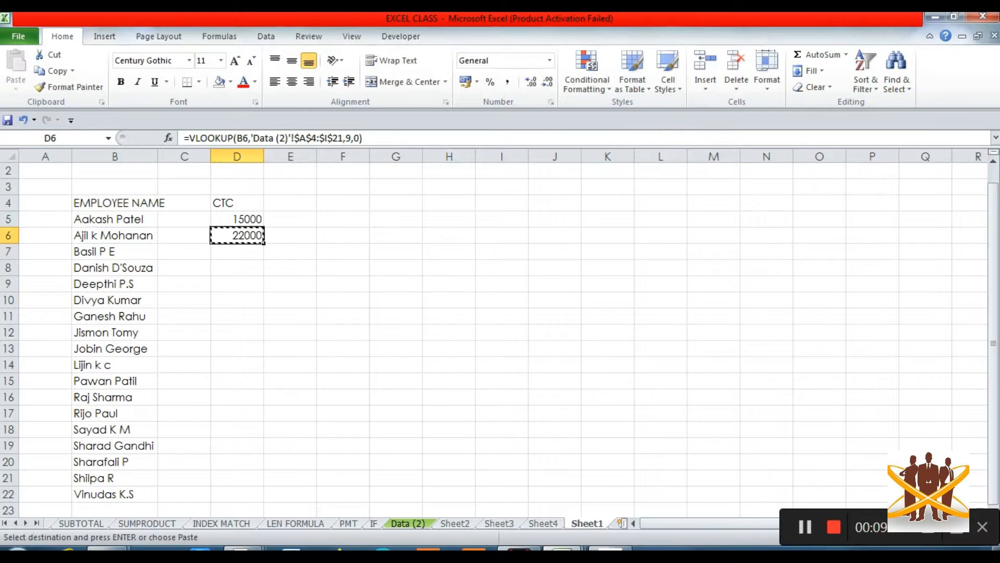
key("Down")
key("shift+Down")
key("shift+Down")
key("shift+Down")
key("shift+Down")
key("shift+Down")
key("shift+Down")
key("shift+Down")
key("shift+Down")
key("shift+Down")
key("shift+Down")
key("shift+Down")
key("shift+Down")
key("shift+Down")
key("shift+Down")
key("shift+Down")
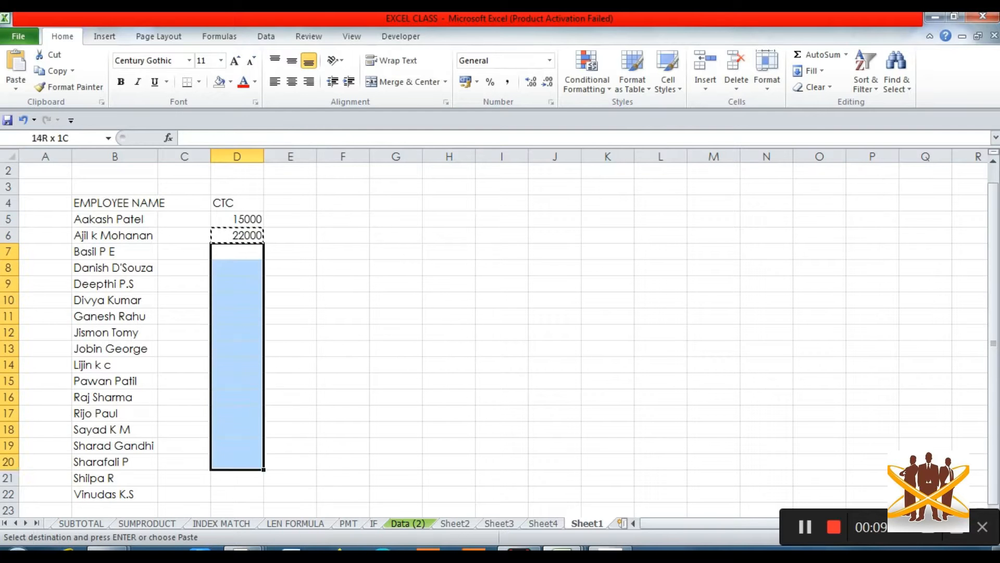
key("Return")
Review the copied VLOOKUP formulas and their CTC results from the top of column D down to D16.
key("Down")
key("Down")
key("Down")
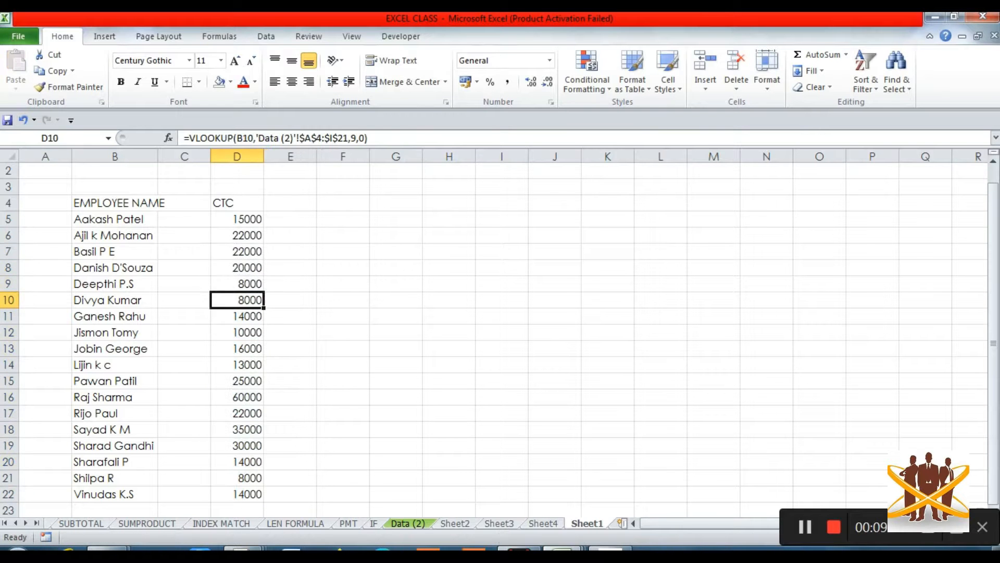
key("Down")
key("Up")
key("Up")
key("Up")
key("Up")
key("Down")
key("Down")
key("Down")
key("Down")
key("Down")
key("Down")
key("Down")
key("Down")
key("Down")
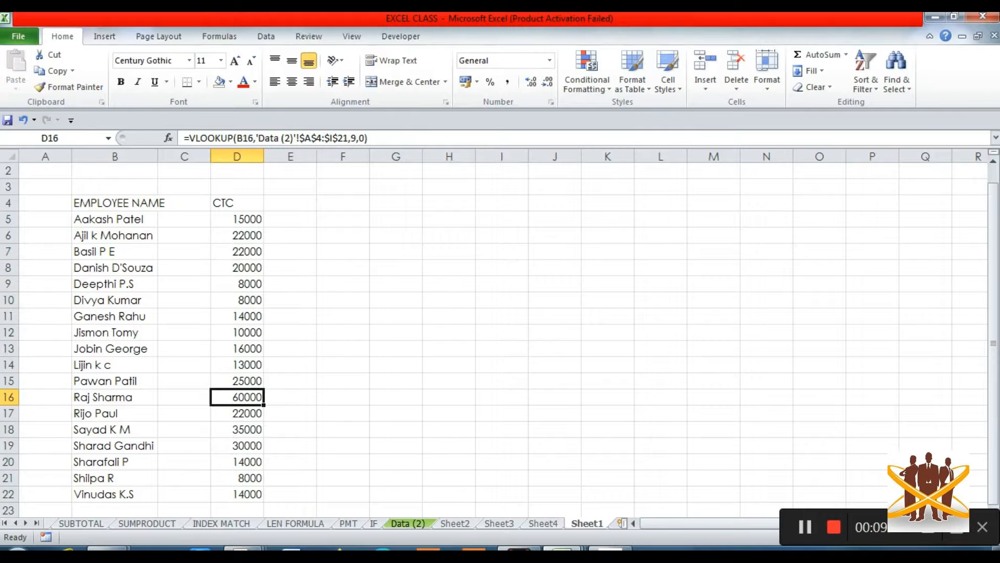
Check the CTC results in the last rows of the list and return to row 16 beside the employee name.
key("Down")
key("Down")
key("Down")
key("Down")
key("Down")
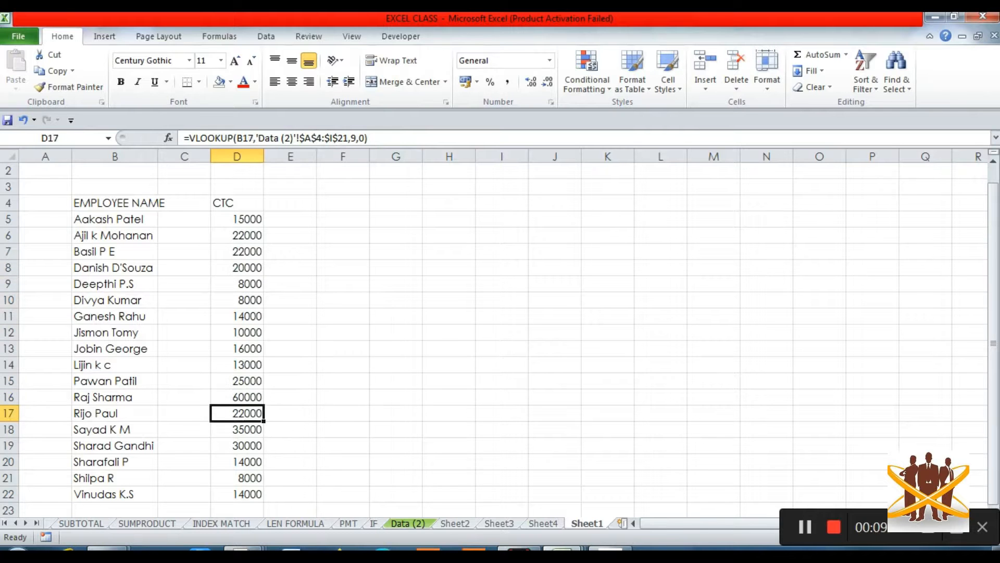
key("Up")
key("Up")
key("Up")
key("Up")
key("Up")
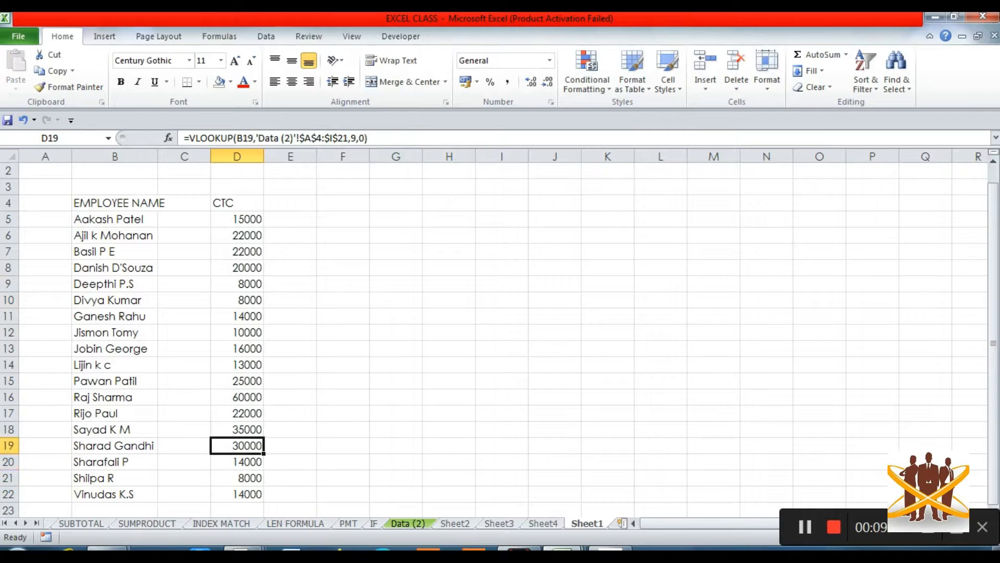
key("Left")
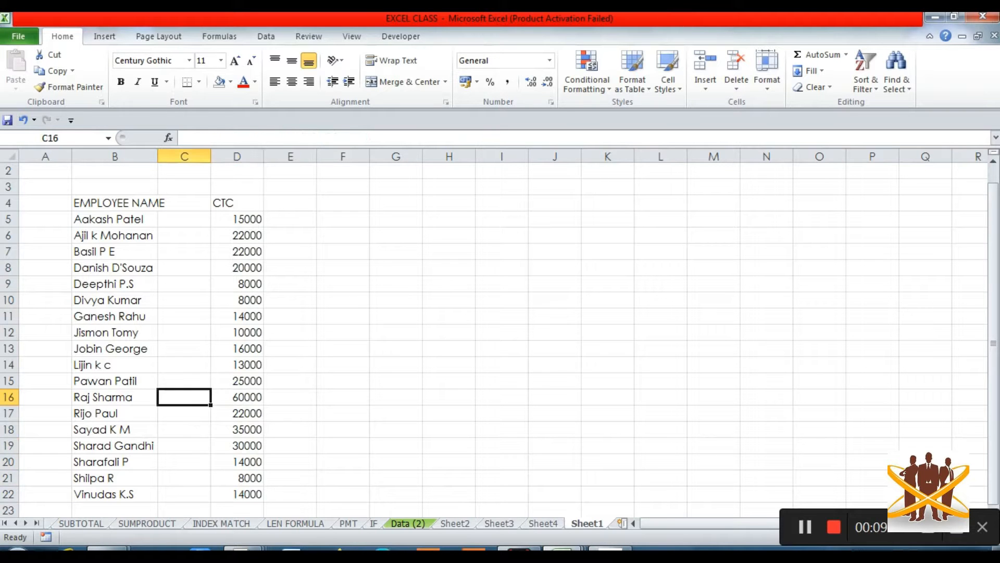
Return to the first CTC result in D5 and review its VLOOKUP formula and the neighbouring cells.
key("Right")
key("Up")
key("Up")
key("Up")
key("Up")
key("Up")
key("Up")
key("Up")
key("Up")
key("Up")
key("Up")
key("Up")
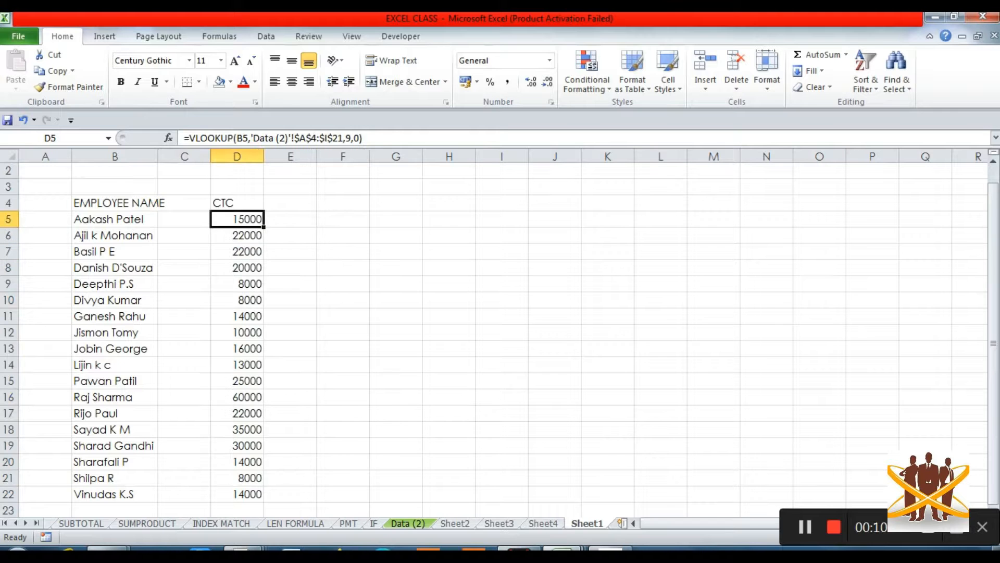
key("Left")
key("Left")
key("Right")
key("Right")
key("Right")
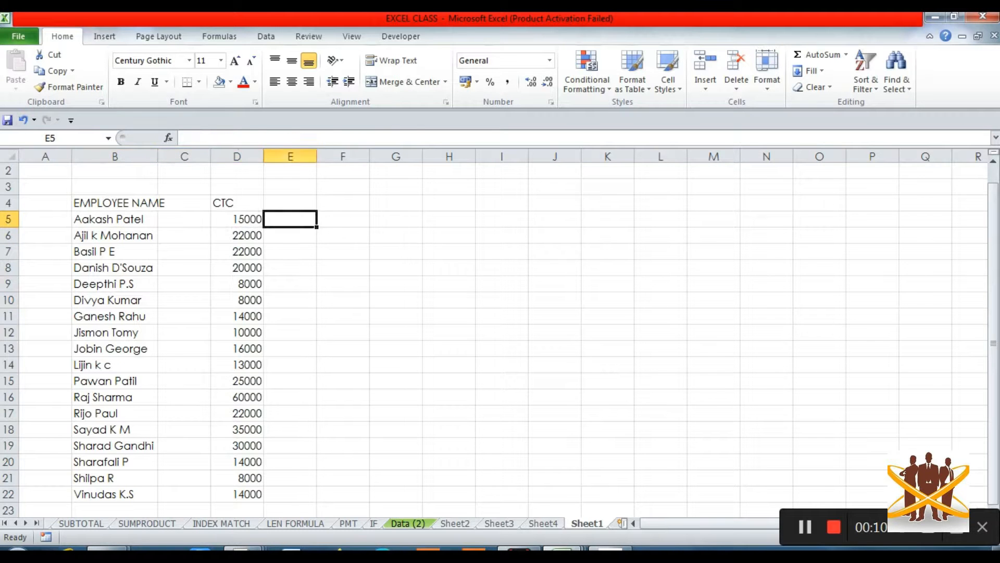
key("Left")
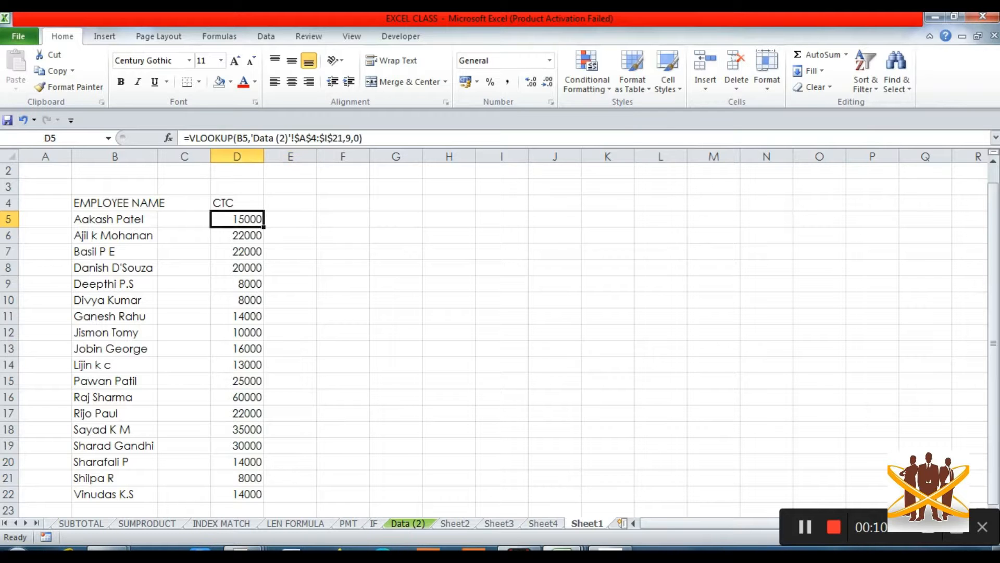
key("Right")
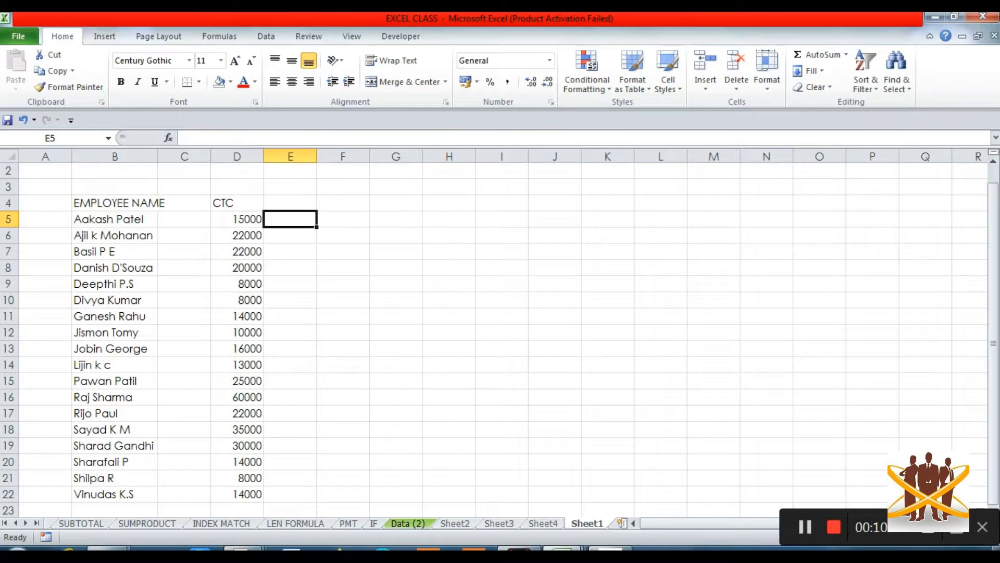
key("Right")
key("Right")
Merge and center B3:D3 above the employee table and enter the title VLOOKUP.
key("Left")
key("Left")
key("Left")
key("Left")
key("Up")
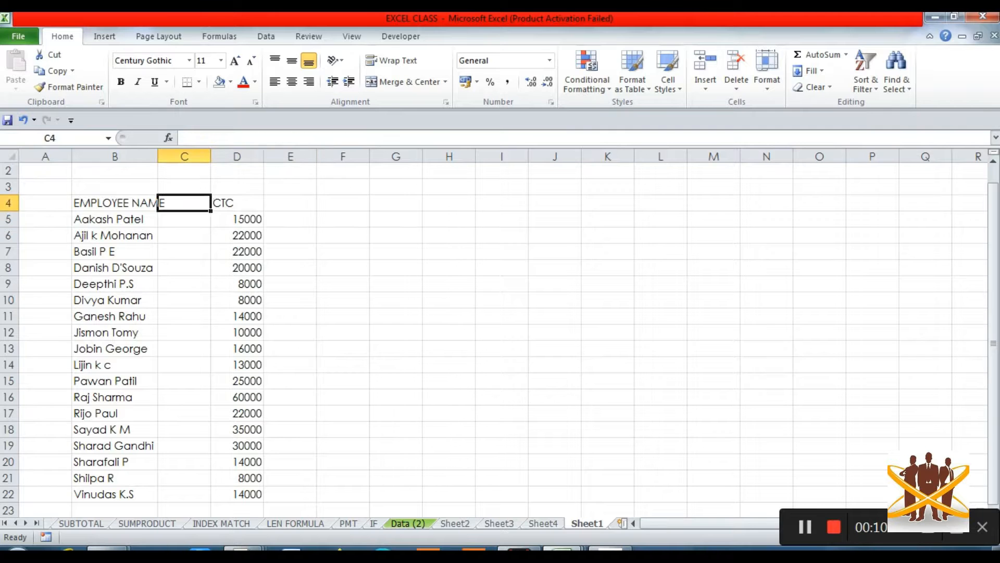
key("Up")
key("Left")
key("shift+Right")
key("shift+Right")
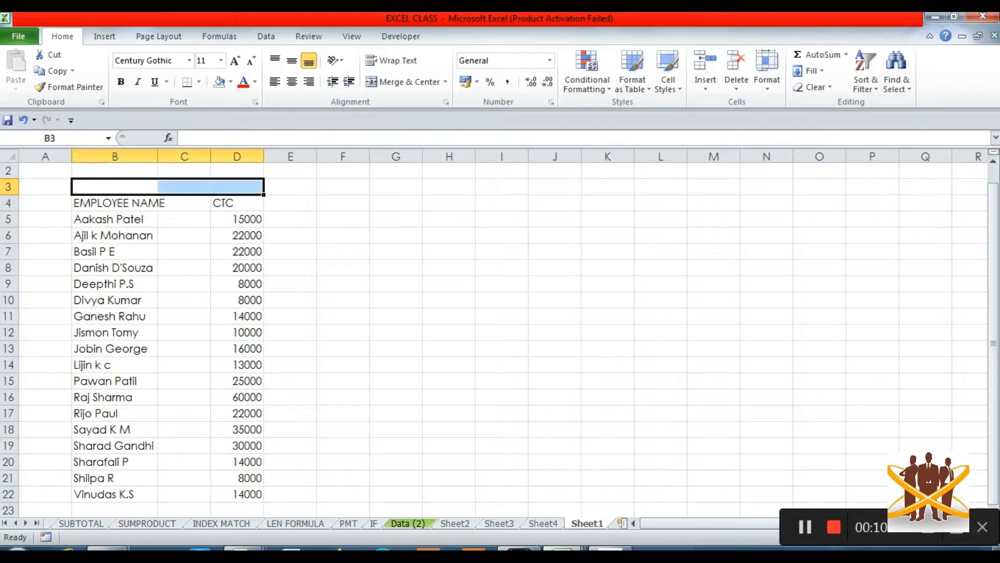
left_click(404, 81)
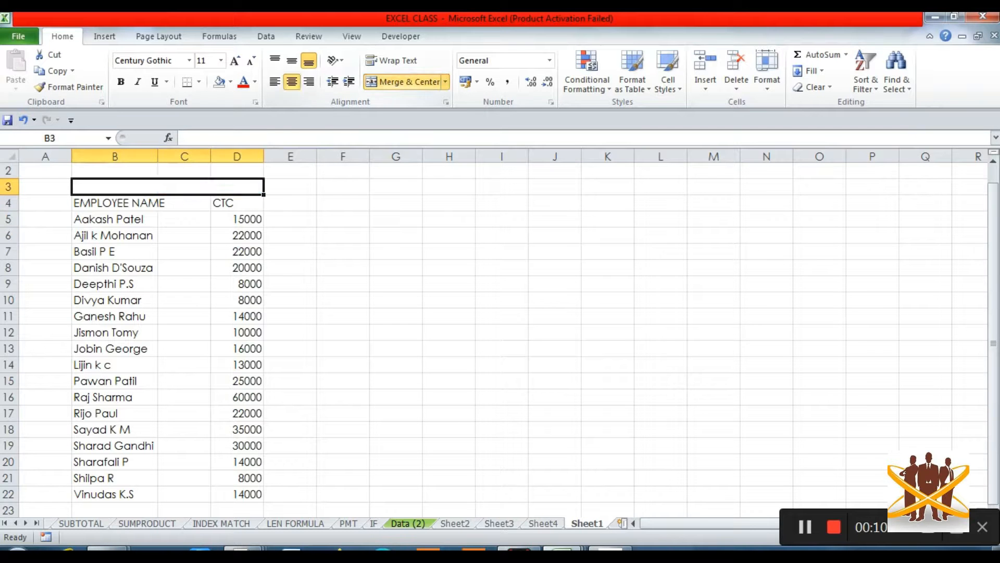
type("VLOOKUP")
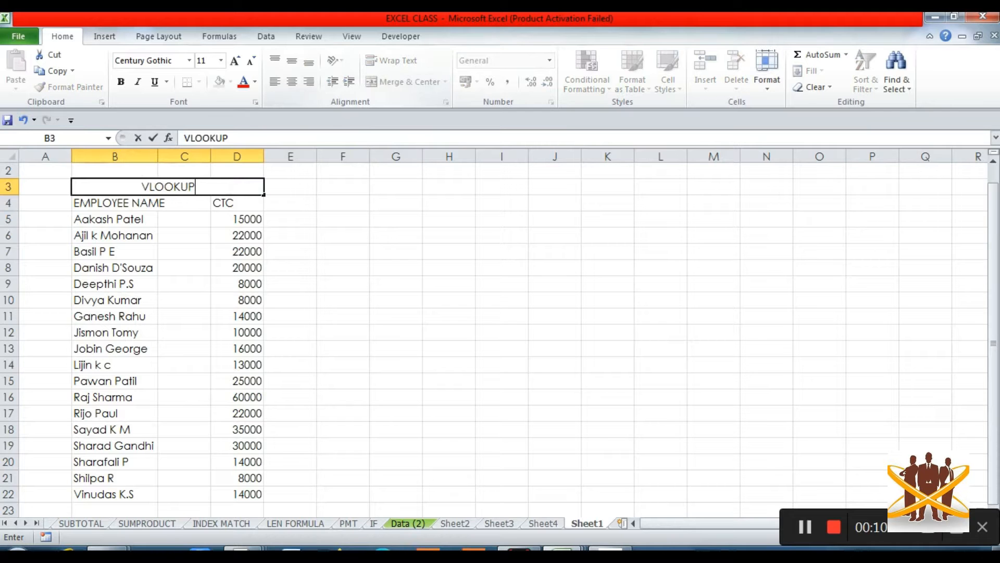
key("Return")
Copy the whole titled VLOOKUP table, B3:D22, to a second location starting at G3.
key("Up")
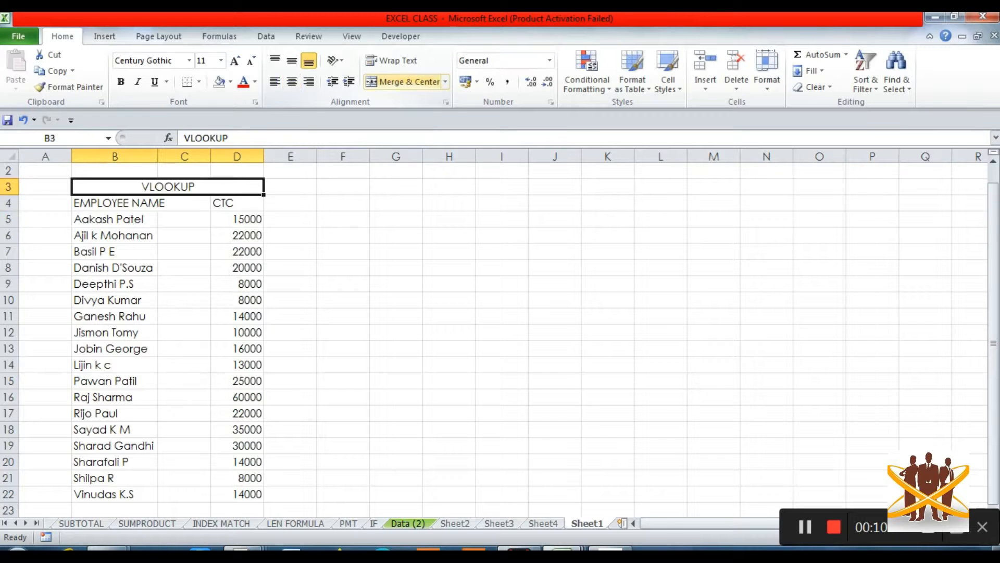
key("ctrl+shift+Down")
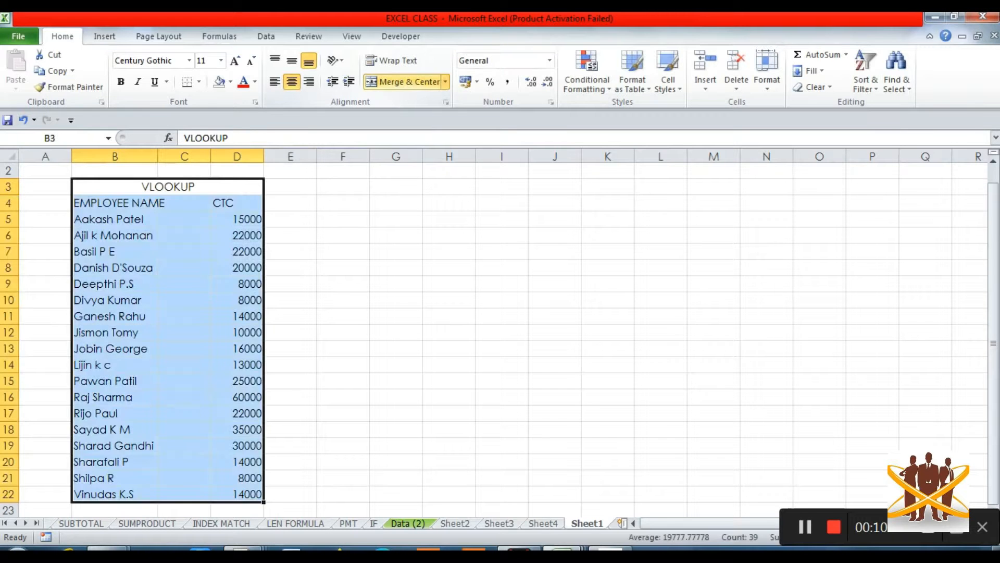
key("ctrl+c")
key("Right")
key("Right")
key("Right")
key("Return")
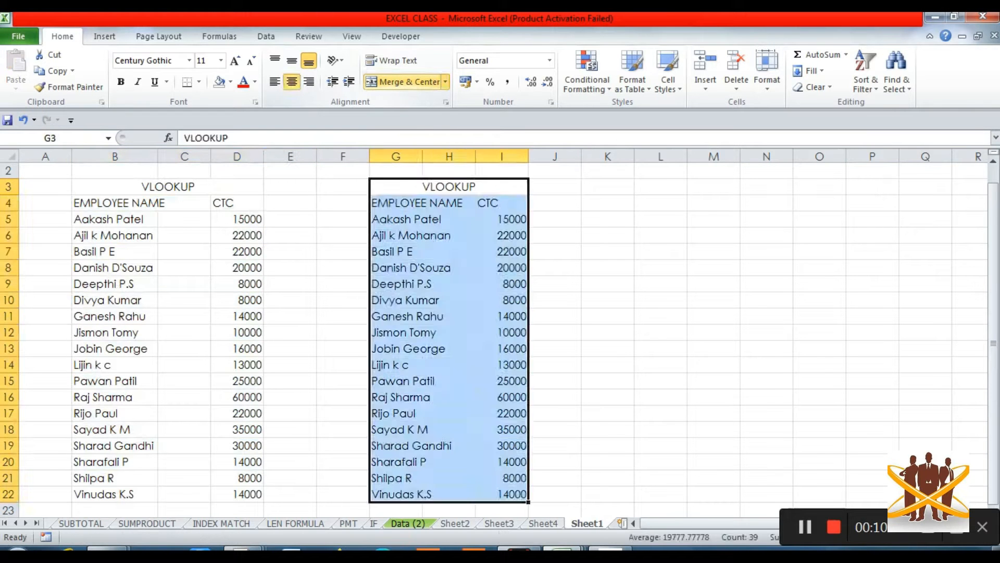
Replace the copied table's title in G3 with HLOOKUP.
key("Right")
key("Down")
key("Left")
key("Left")
key("Left")
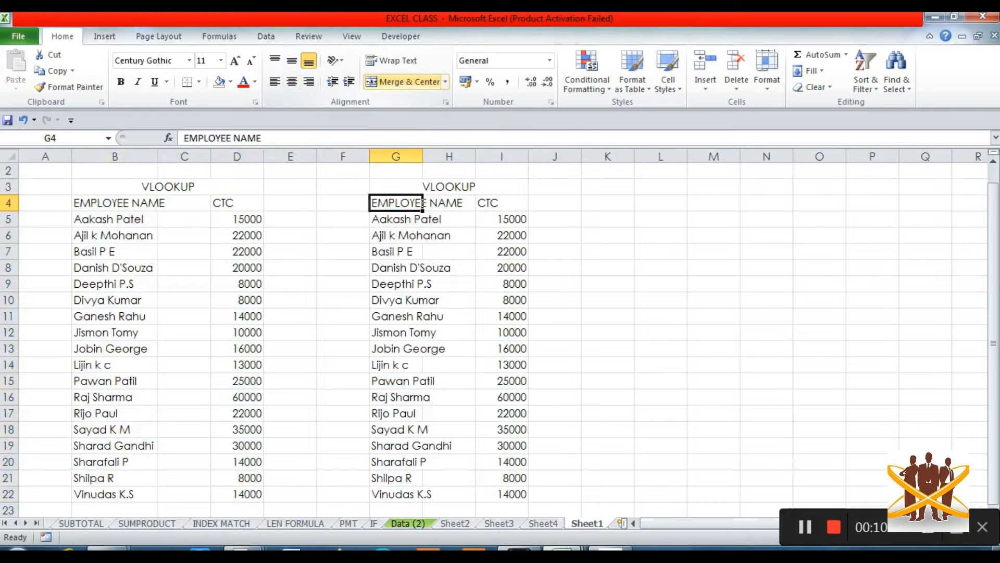
key("Up")
type("HL")
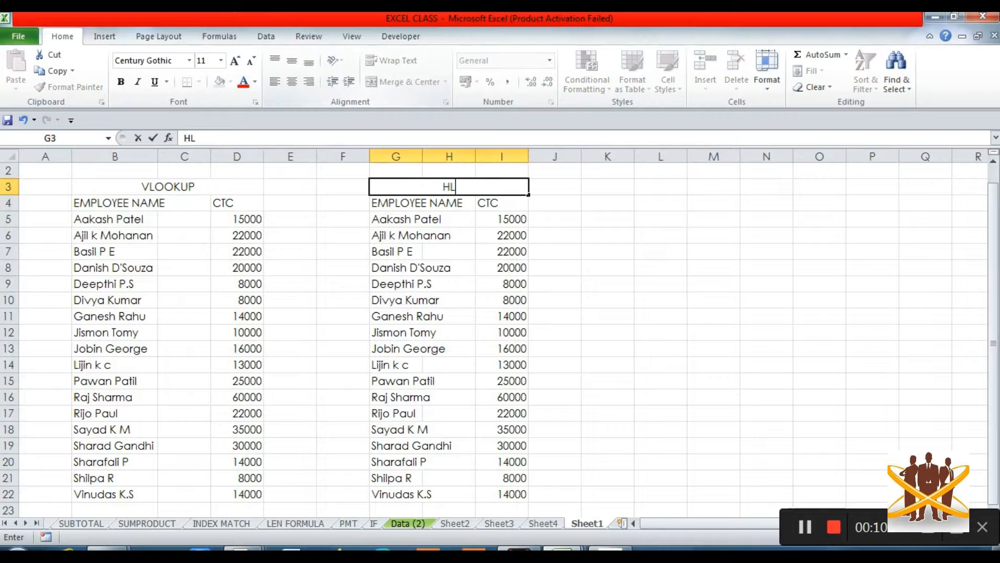
type("OOKUP")
key("Return")
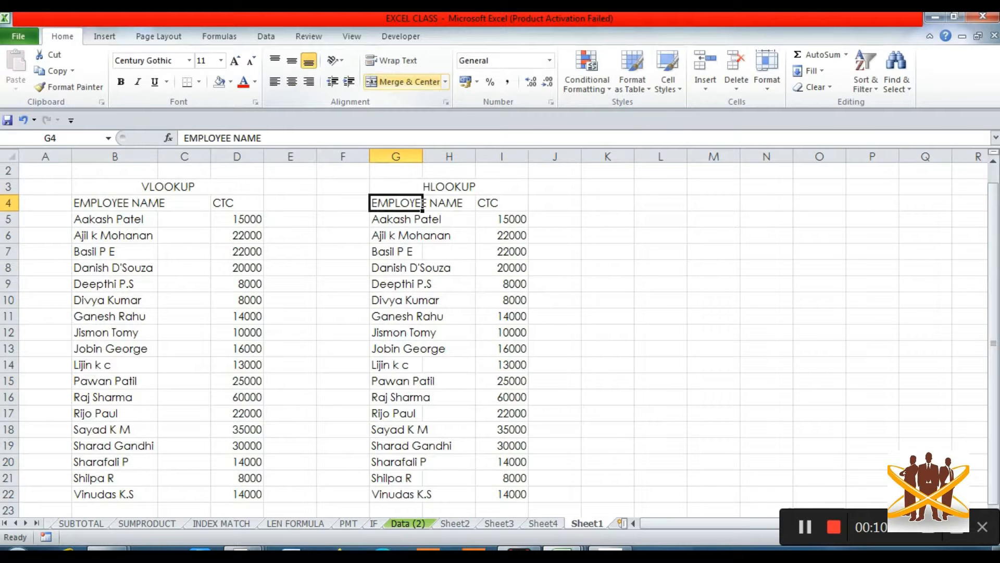
Clear the copied employee names and CTC values in G5:I22, keeping the table's headers.
key("Down")
key("shift+Right")
key("shift+Right")
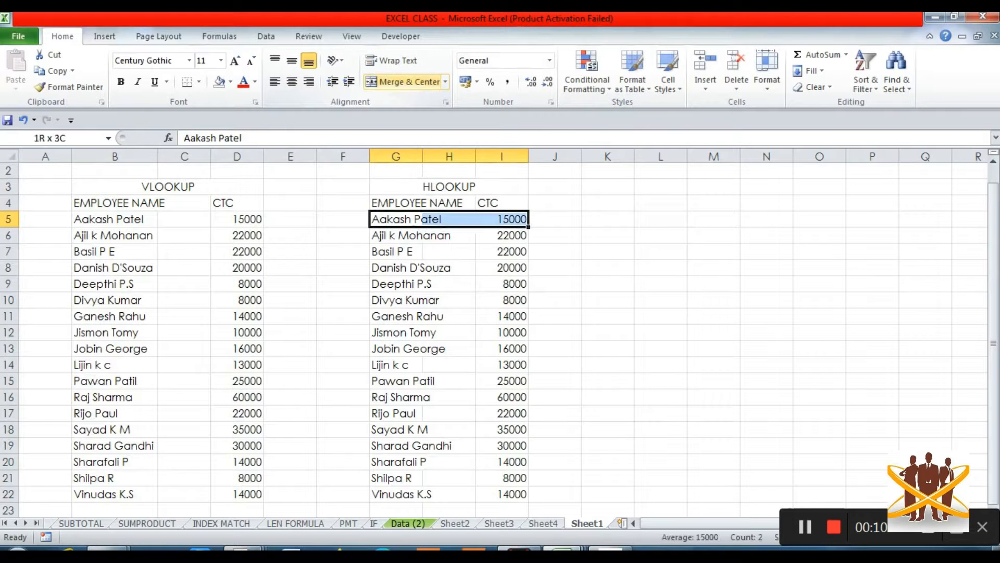
key("ctrl+shift+Down")
key("Delete")
key("Down")
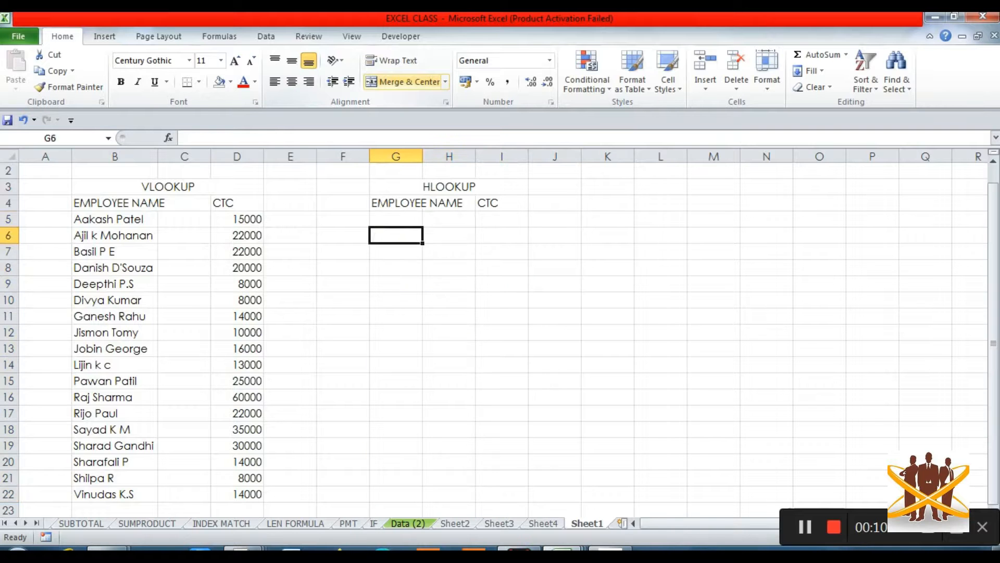
Review the VLOOKUP table's title and headers, and examine the lookup formula in D5.
key("Up")
key("Up")
key("Left")
key("Left")
key("Left")
key("Left")
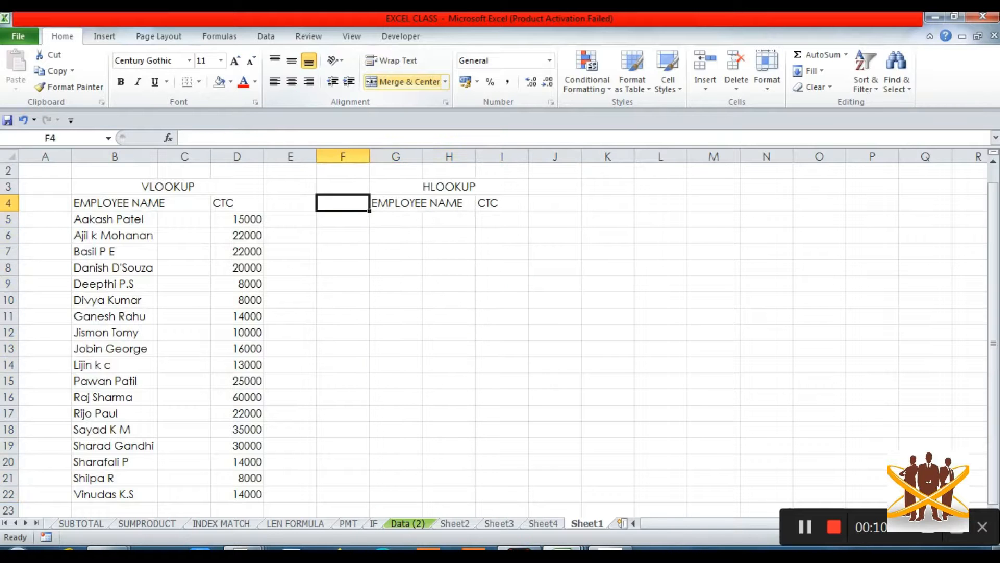
key("Down")
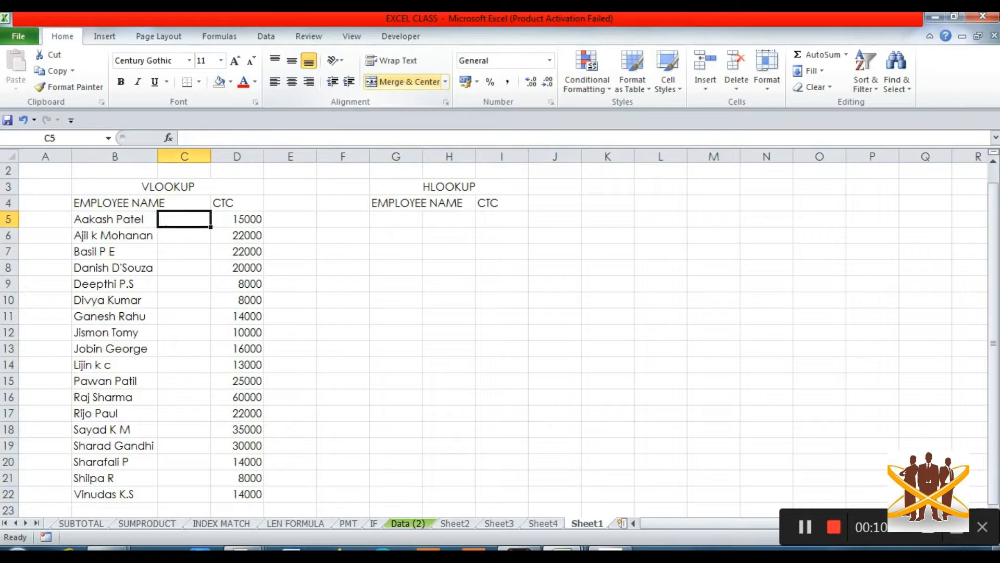
key("Up")
key("Up")
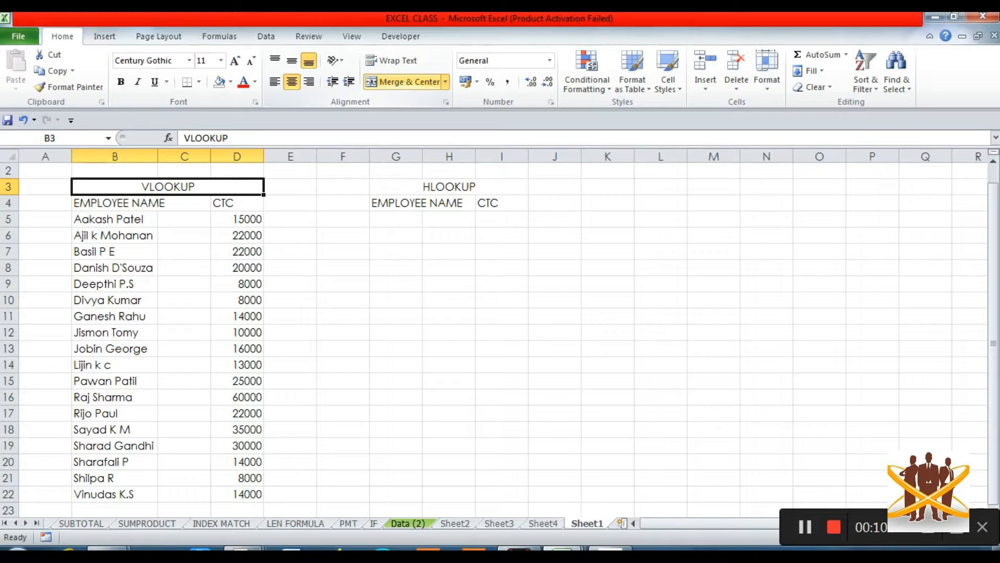
key("Down")
key("Right")
key("Down")
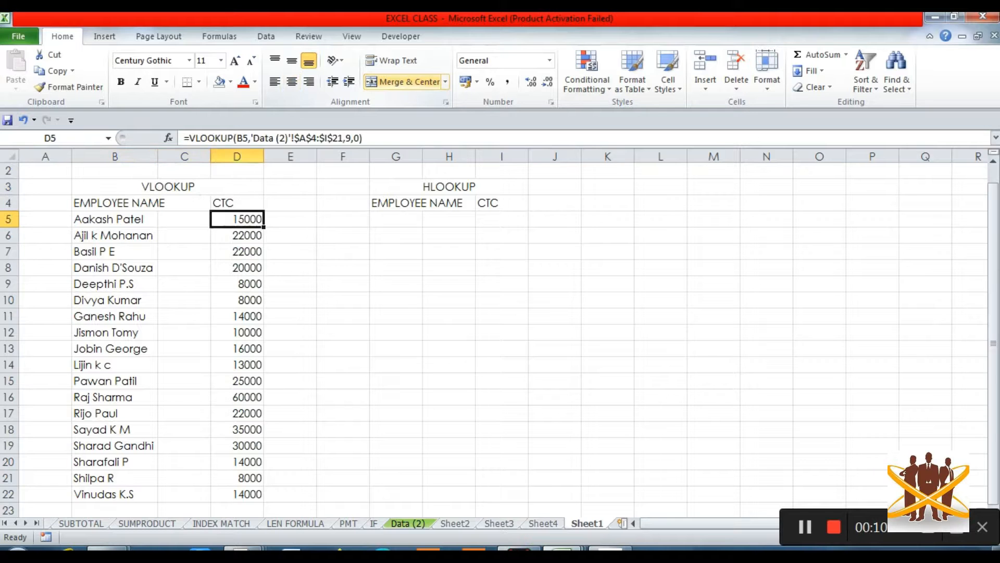
Look over the HLOOKUP table's title and header row, ending on the blank employee name cell G5.
key("Right")
key("Right")
key("Right")
key("Up")
key("Up")
key("Down")
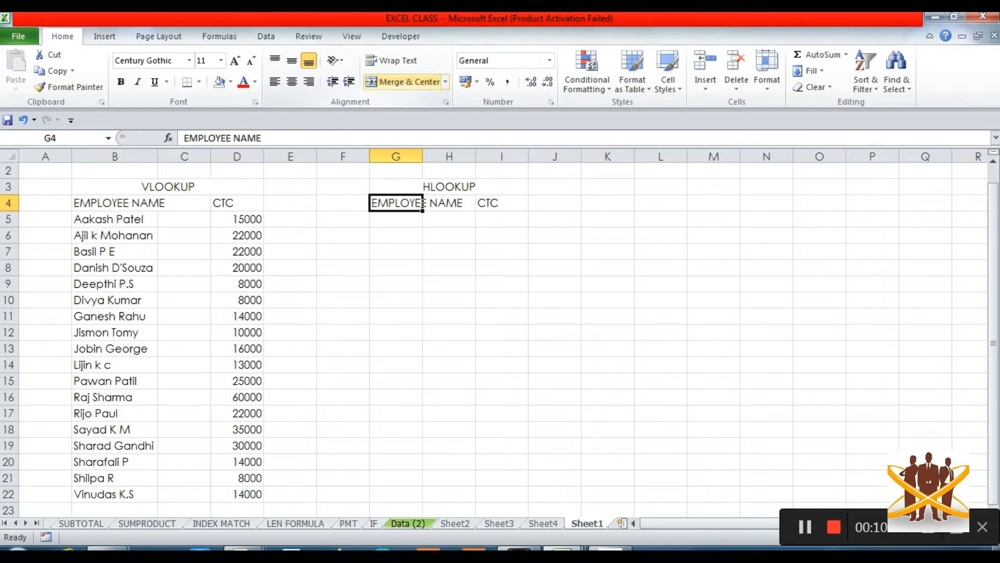
key("Down")
key("Down")
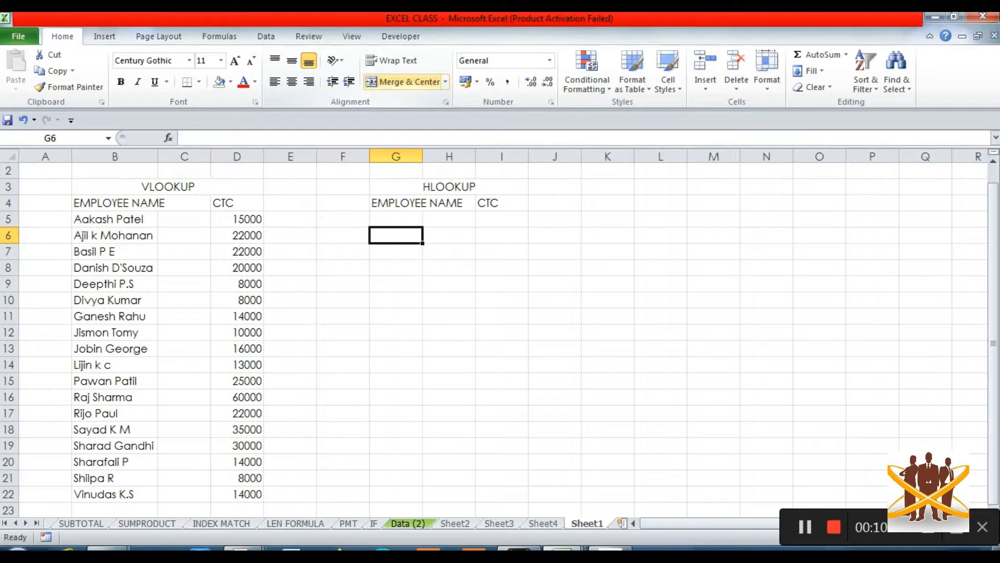
key("Up")
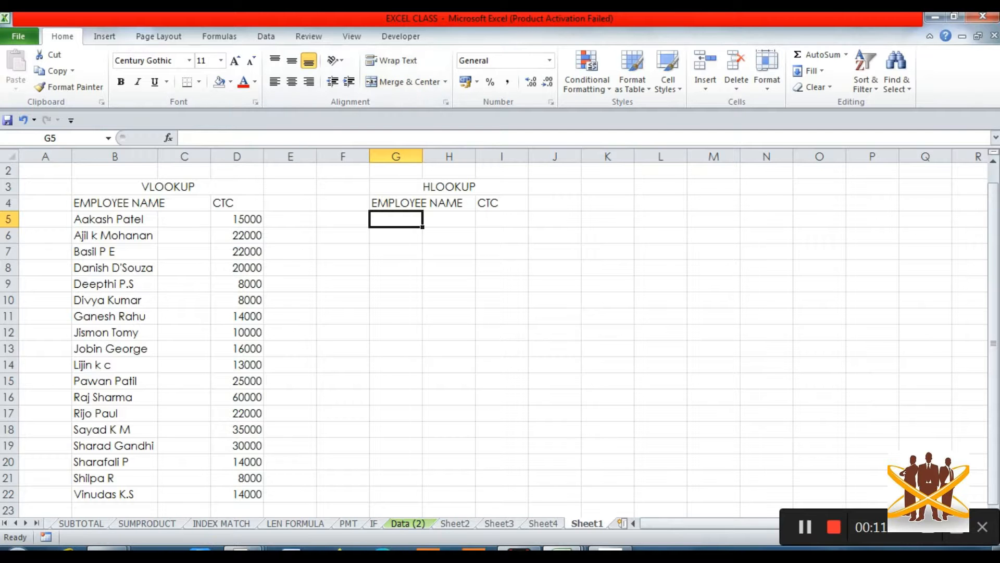
Open the Data (2) sheet and look through the employee entries in the Name column.
left_click(408, 523)
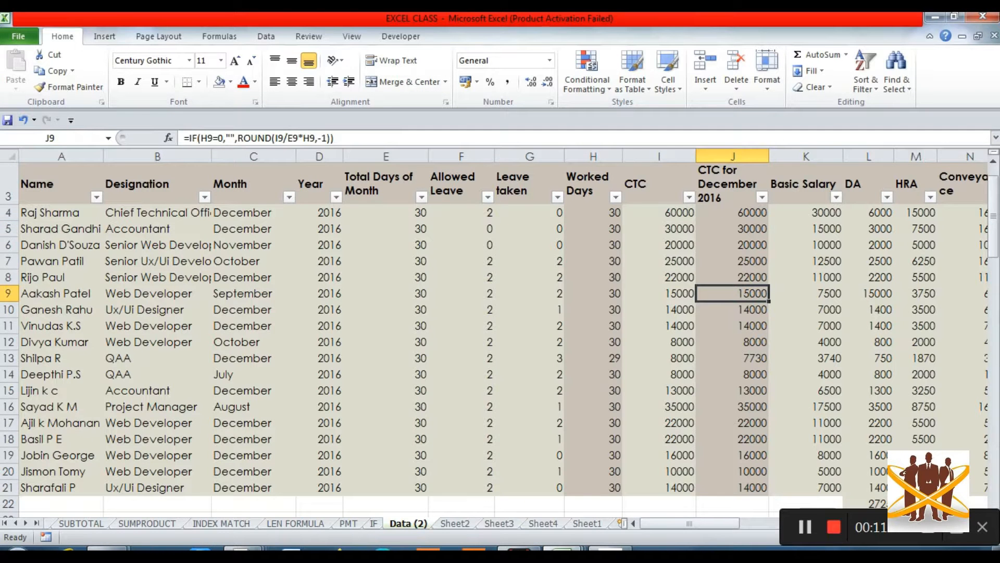
left_click(157, 245)
key("Left")
key("Up")
key("Up")
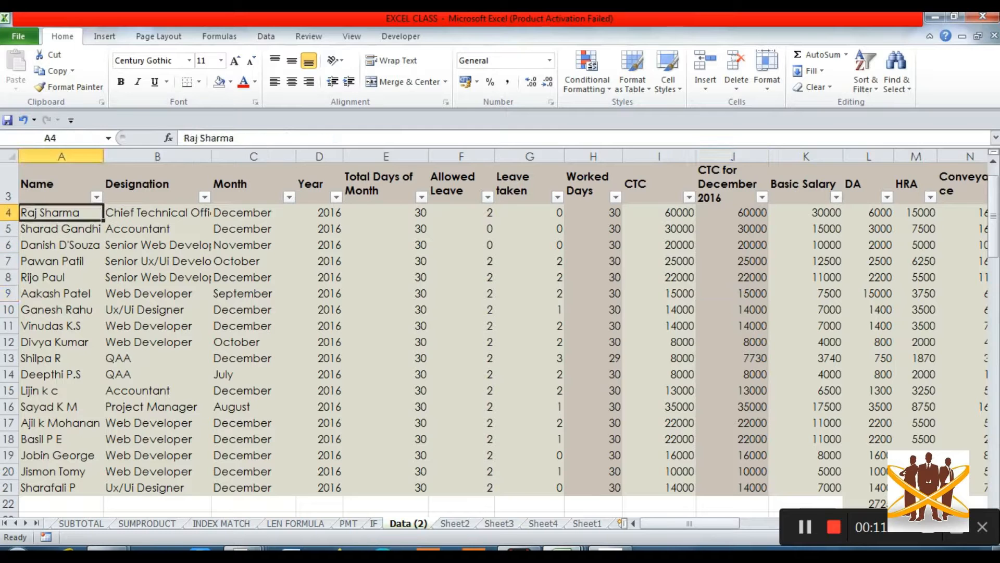
key("Down")
key("Down")
key("Up")
key("Up")
key("Down")
key("Down")
key("Down")
key("Down")
key("Down")
key("Down")
key("Up")
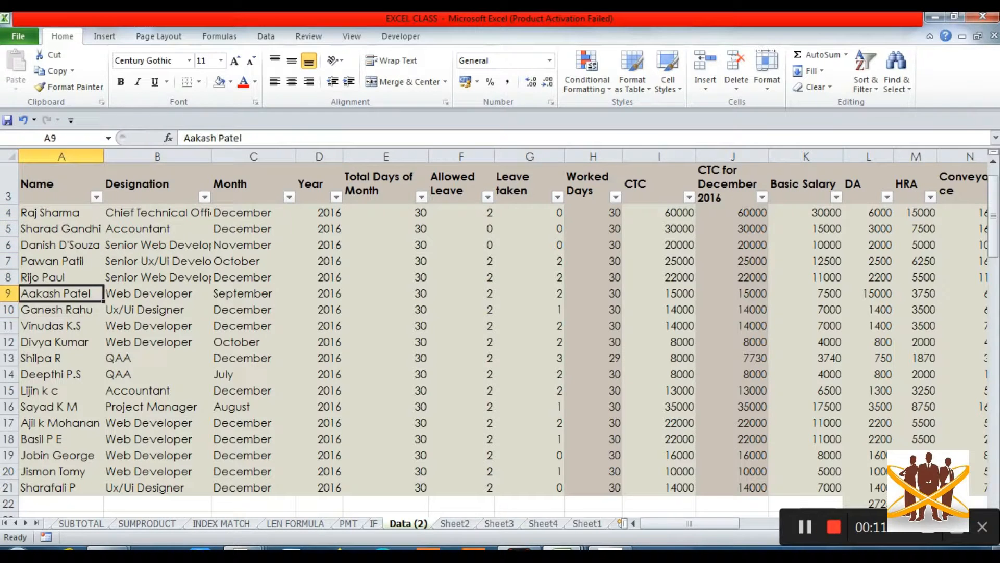
Examine the employee record in row 9 across its columns, from Name through Worked Days.
key("Right")
key("Right")
key("Right")
key("Right")
key("Right")
key("Right")
key("Right")
key("Left")
key("Left")
key("Left")
key("Left")
key("Left")
key("Left")
key("Left")
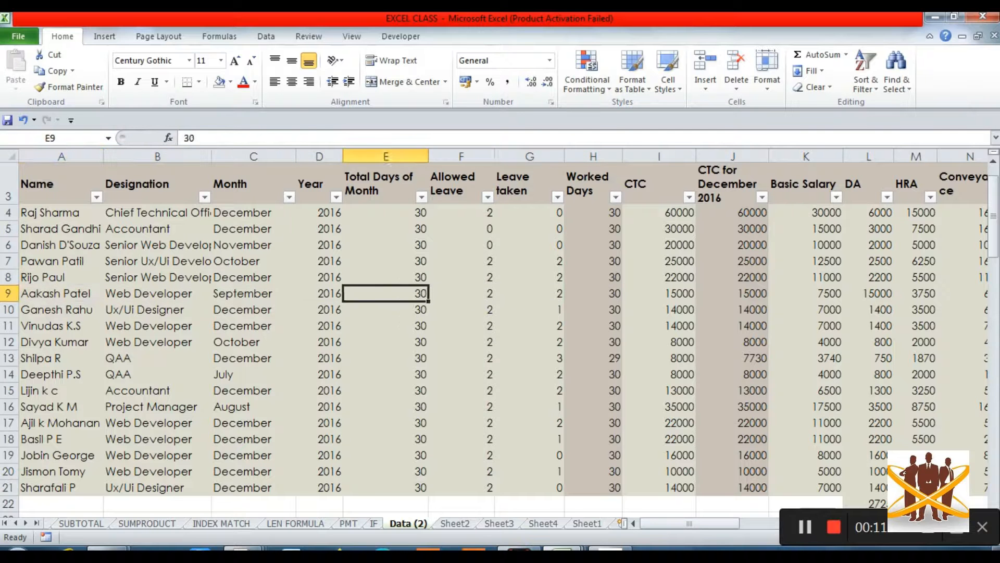
key("Right")
key("Right")
key("Right")
key("Right")
key("Right")
key("Right")
key("Right")
key("Right")
key("Left")
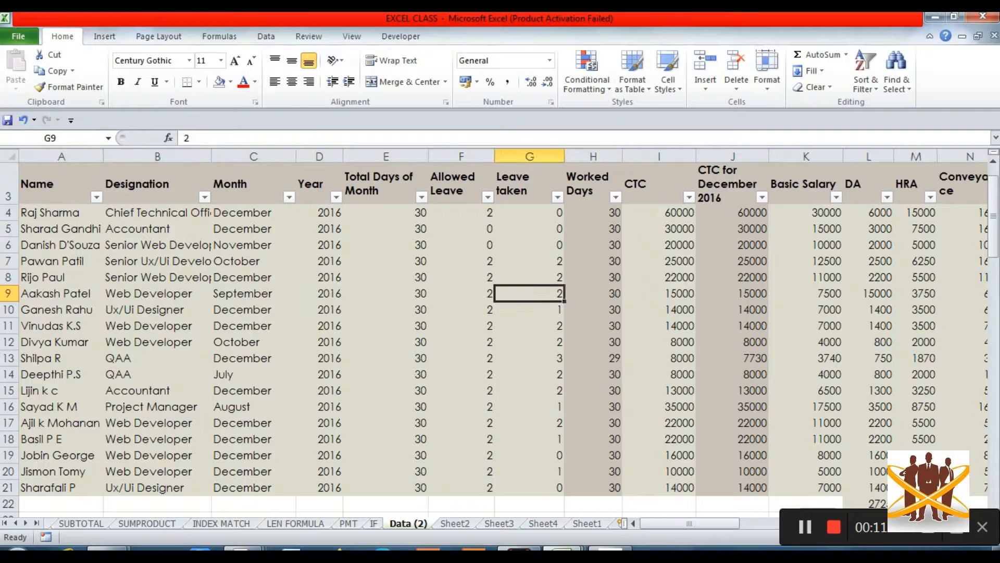
key("Right")
key("Right")
key("Left")
key("Left")
key("Left")
key("Home")
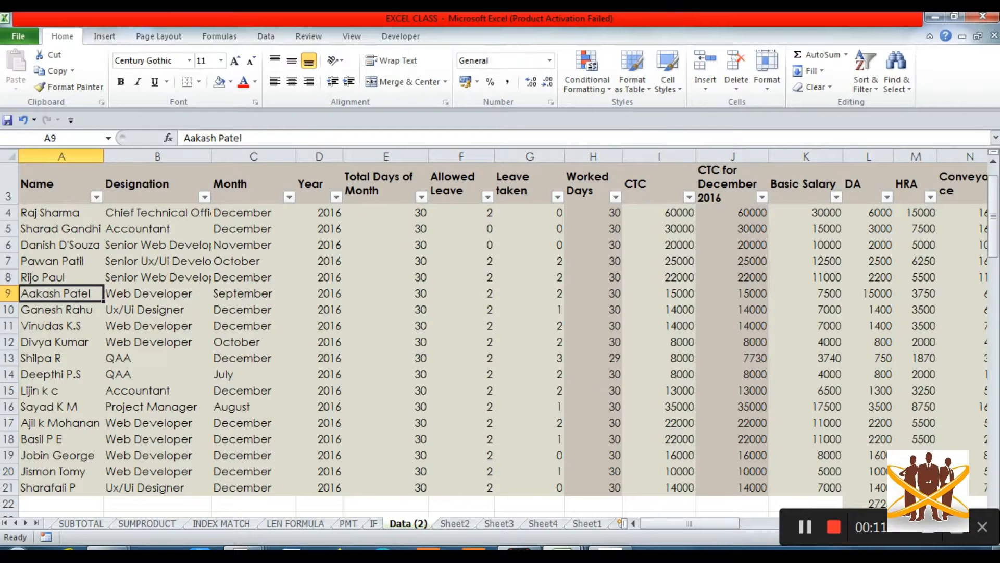
Examine the Designation column, from its header in B3 down to the entry in row 13.
key("Right")
key("Up")
key("Up")
key("Up")
key("Up")
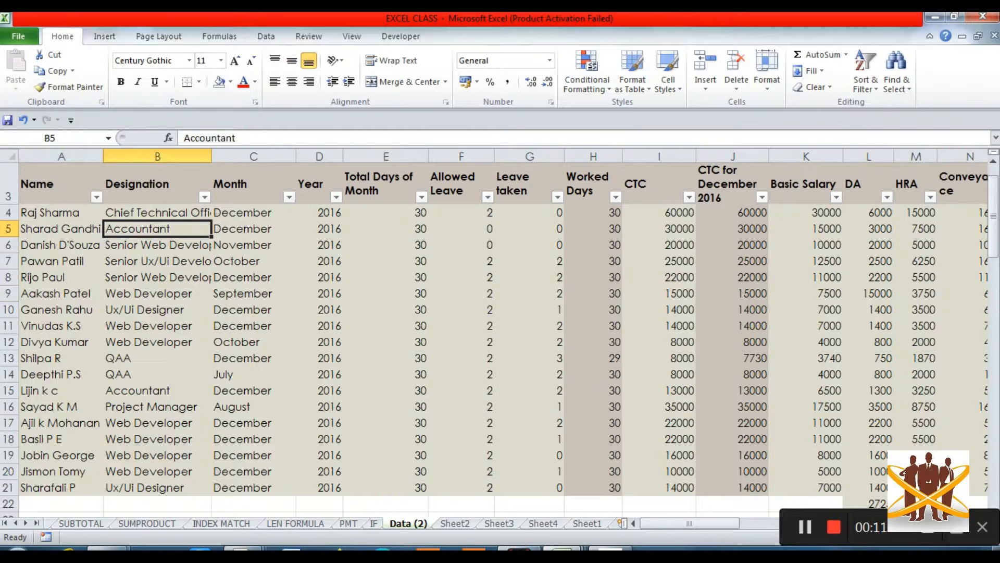
key("Up")
key("Up")
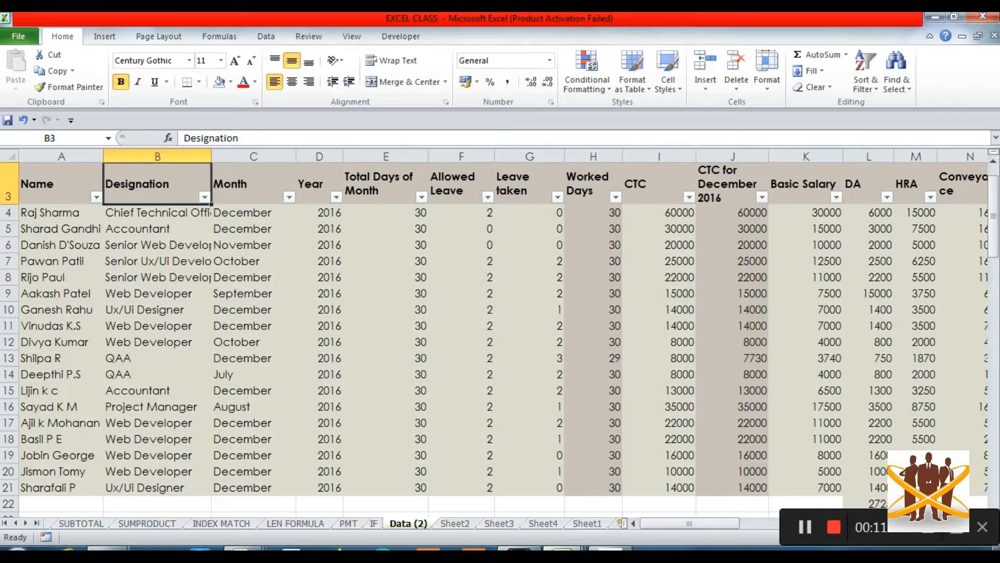
key("Down")
key("Left")
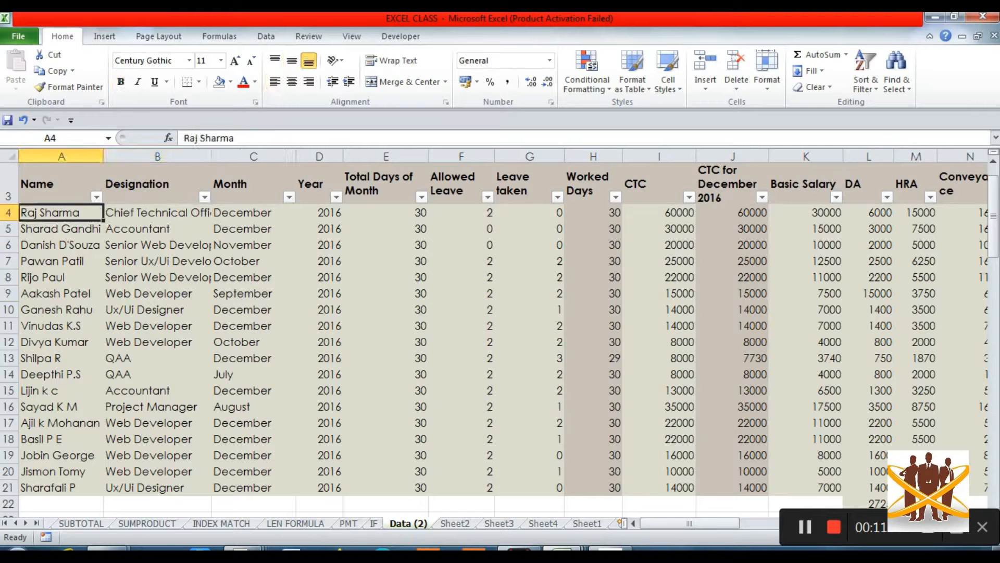
key("Right")
key("Up")
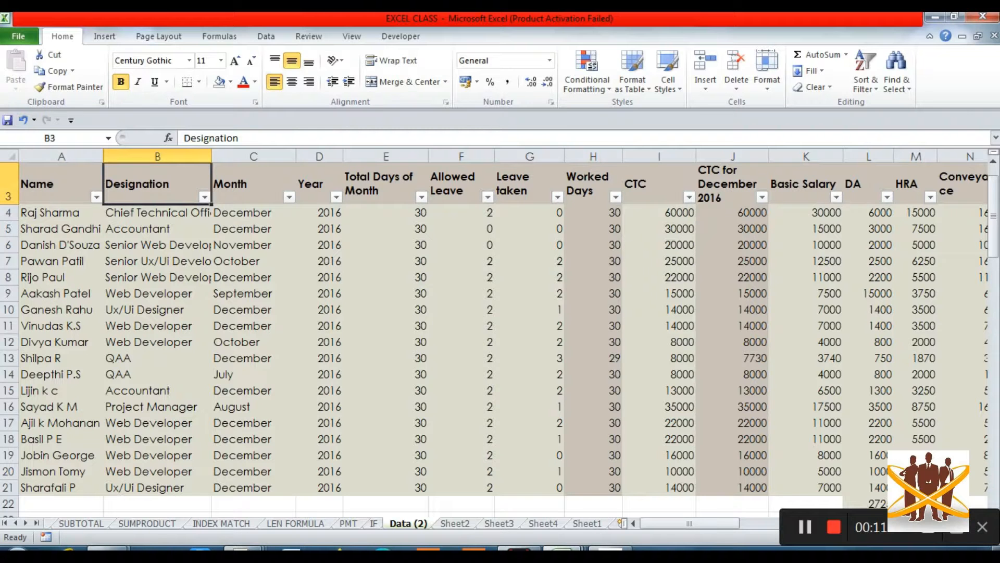
key("Down")
key("Down")
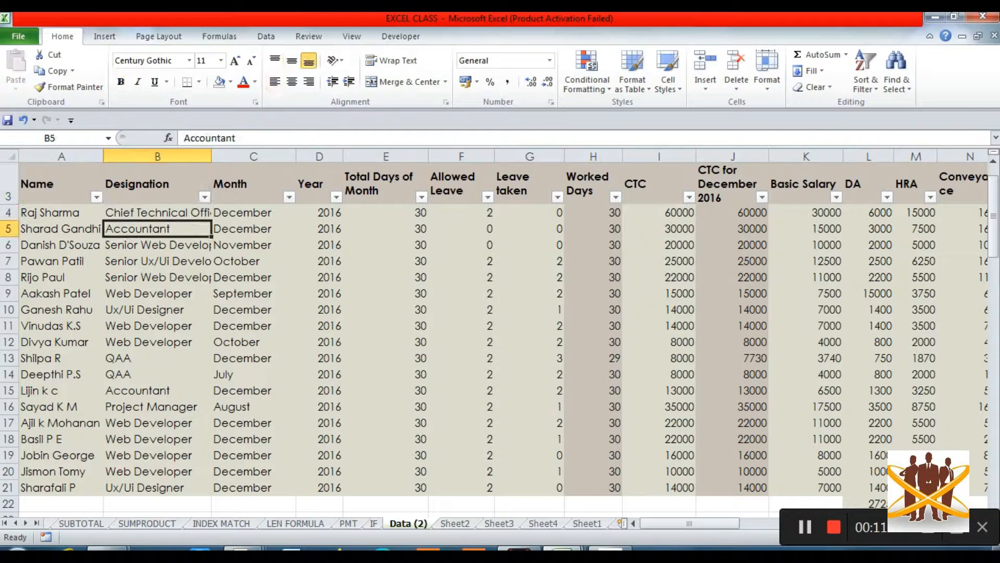
key("Down")
key("Down")
key("Down")
key("Down")
key("Down")
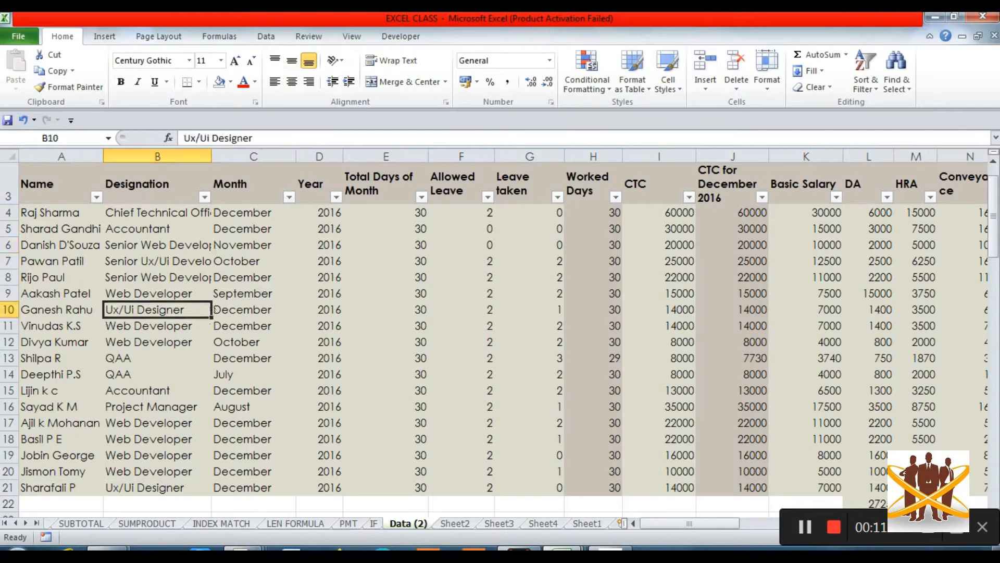
key("Down")
key("Down")
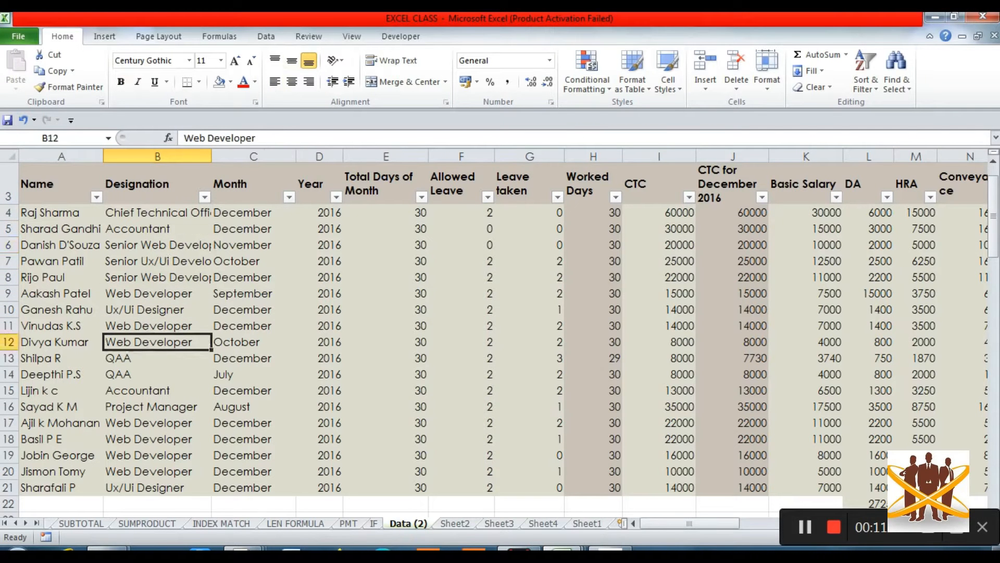
key("Down")
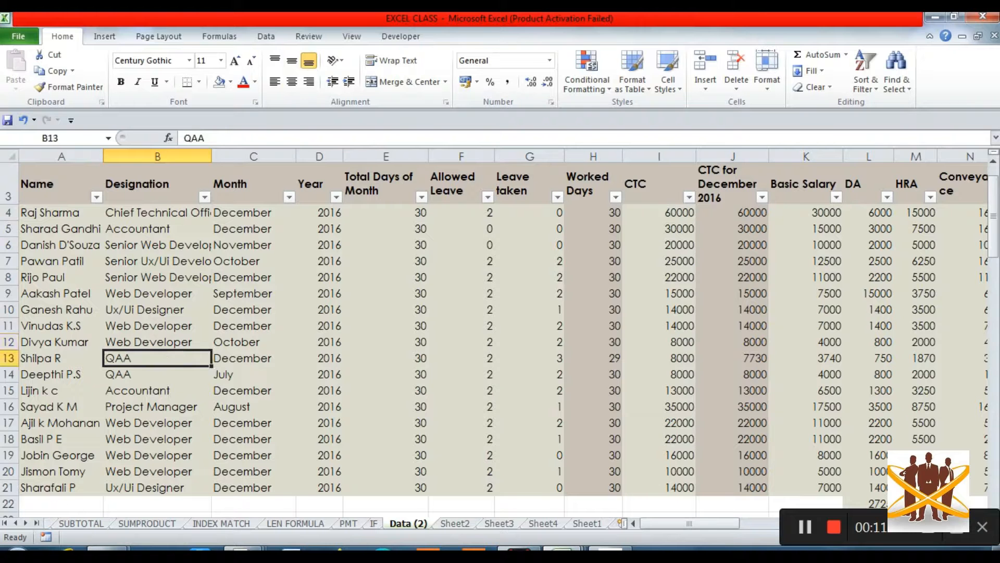
key("Up")
key("Up")
key("Up")
key("Up")
key("Up")
key("Up")
key("Up")
key("Up")
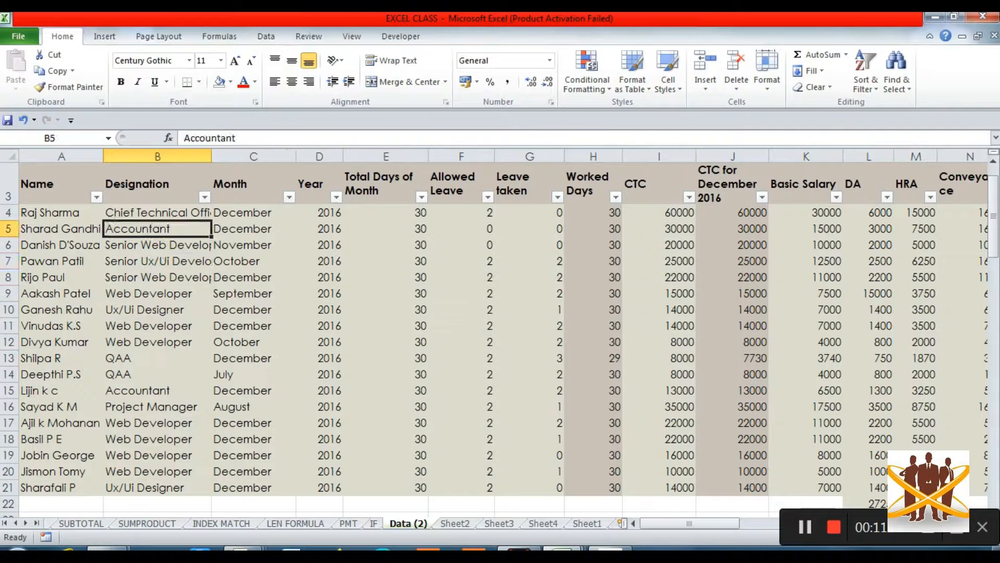
Copy the employee table range A3:I21, covering the Name through CTC columns with their headers.
key("Left")
key("Up")
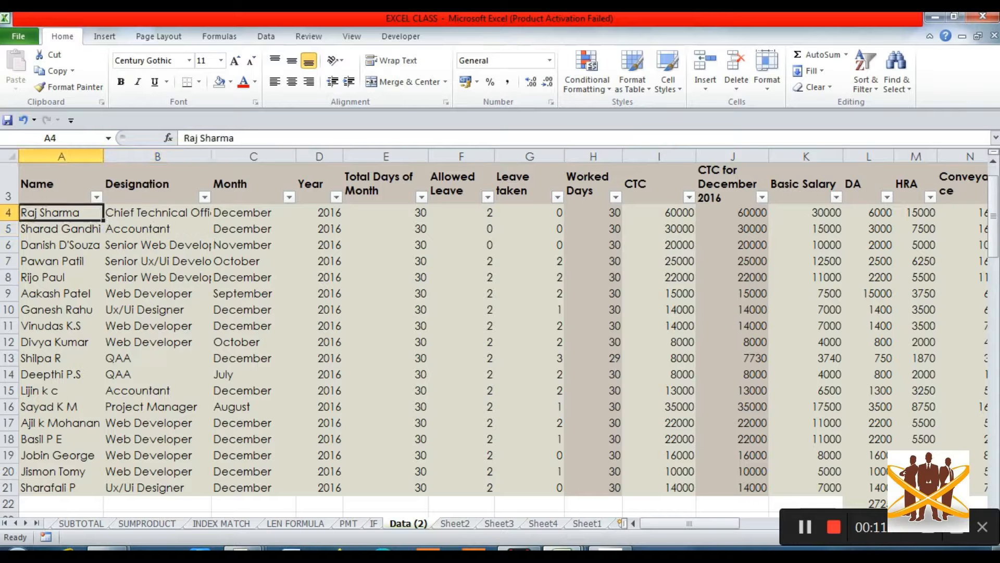
key("Up")
key("shift+Down")
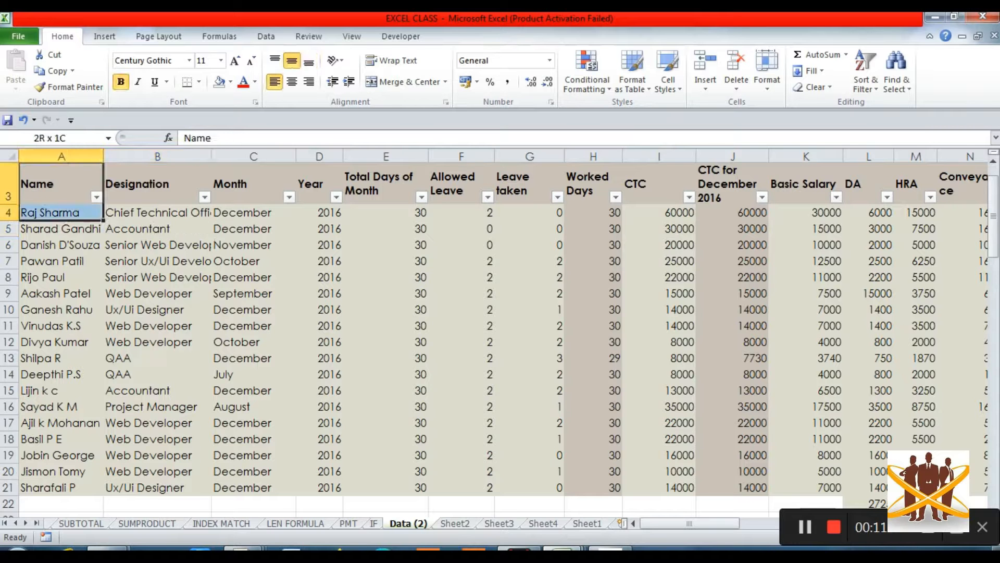
key("shift+Right")
key("shift+Right")
key("shift+Right")
key("shift+Right")
key("shift+Right")
key("shift+Right")
key("shift+Right")
key("shift+Right")
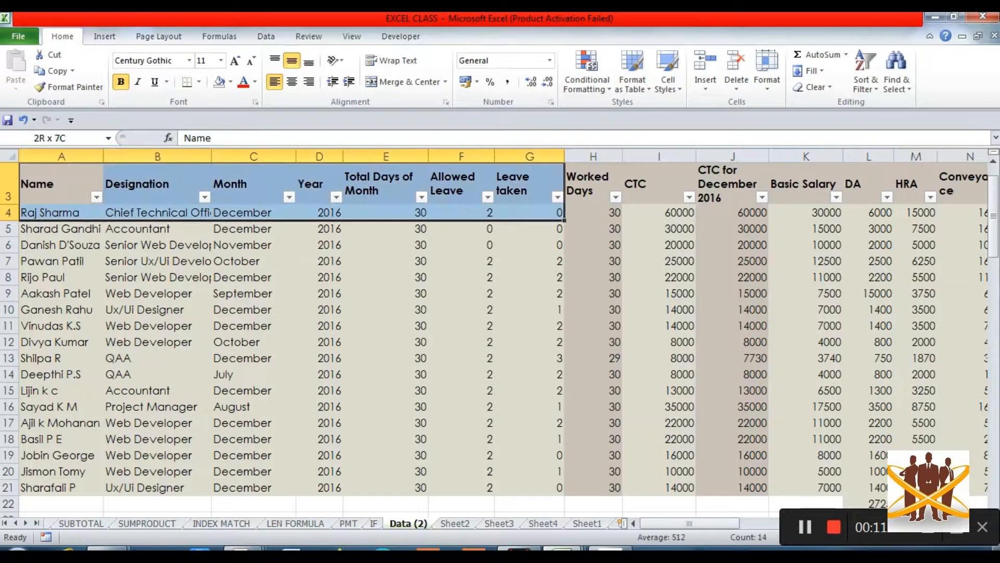
key("shift+Down")
key("shift+Down")
key("shift+Down")
key("shift+Down")
key("shift+Down")
key("shift+Down")
key("shift+Down")
key("shift+Down")
key("shift+Down")
key("shift+Down")
key("shift+Down")
key("shift+Down")
key("shift+Down")
key("shift+Down")
key("shift+Down")
key("shift+Down")
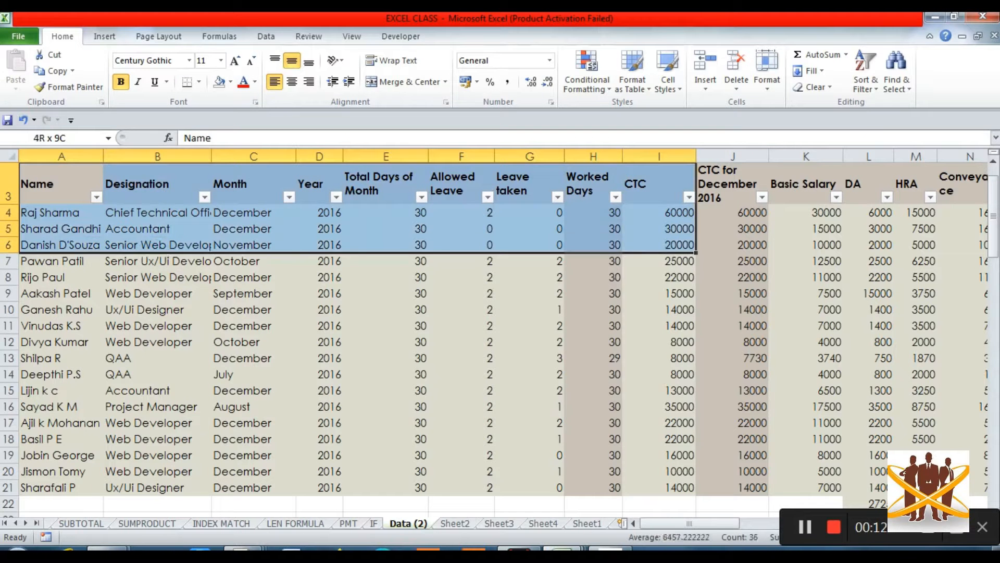
key("shift+Down")
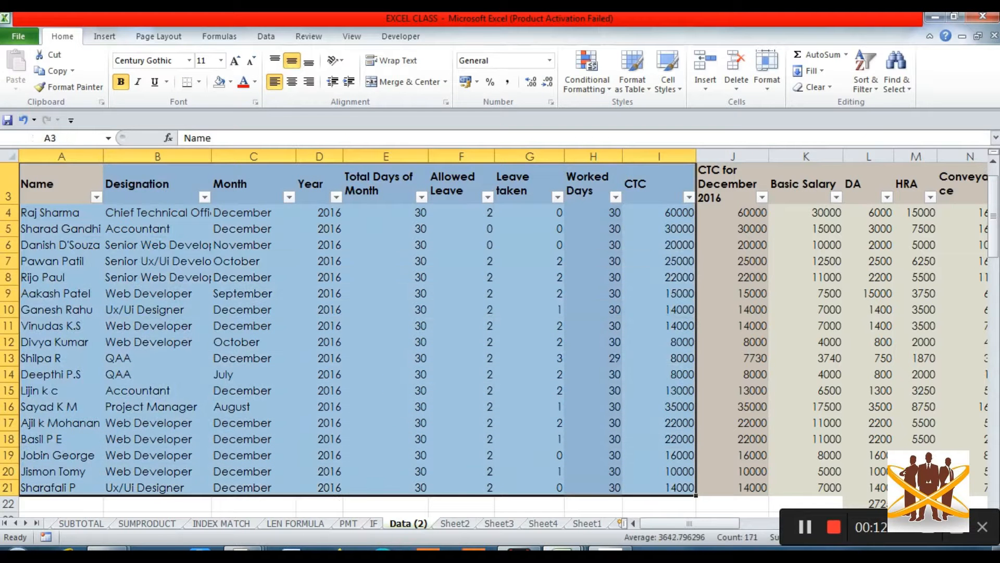
key("ctrl+c")
key("Down")
key("Down")
key("Down")
key("Down")
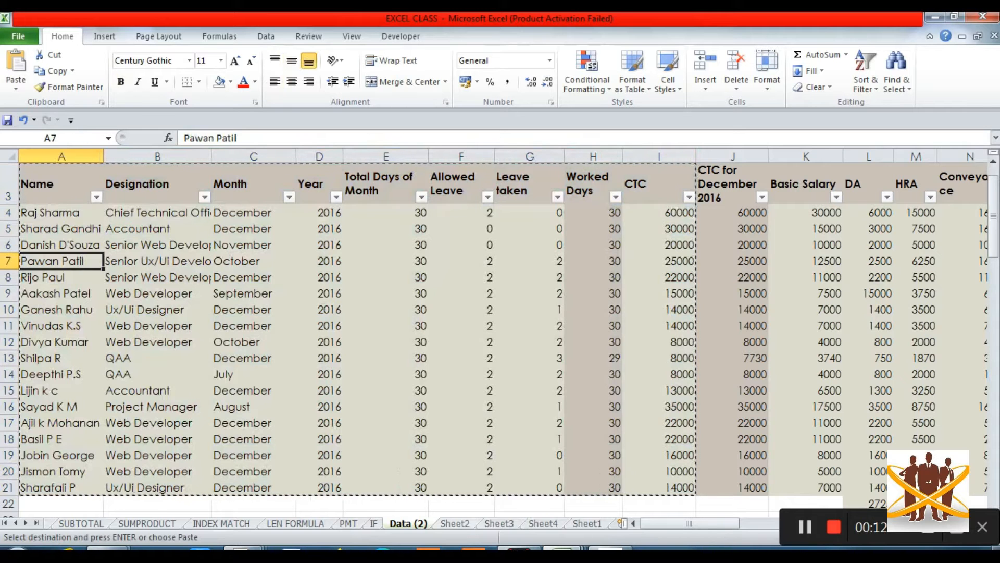
Paste the copied table transposed into Sheet4, starting at cell B3, using Paste Special.
key("ctrl+Page_Down")
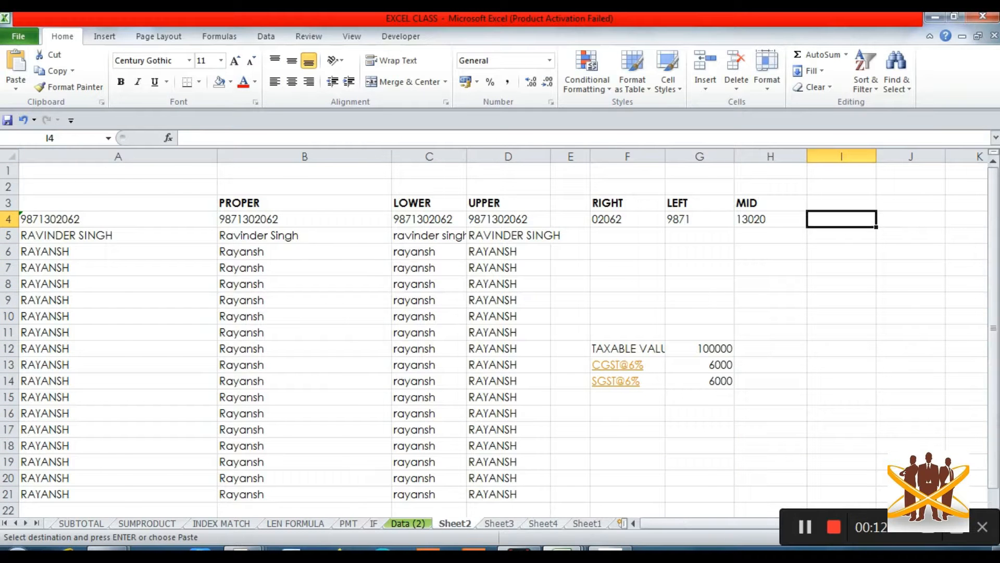
key("ctrl+Page_Down")
key("ctrl+Page_Down")
left_click(97, 203)
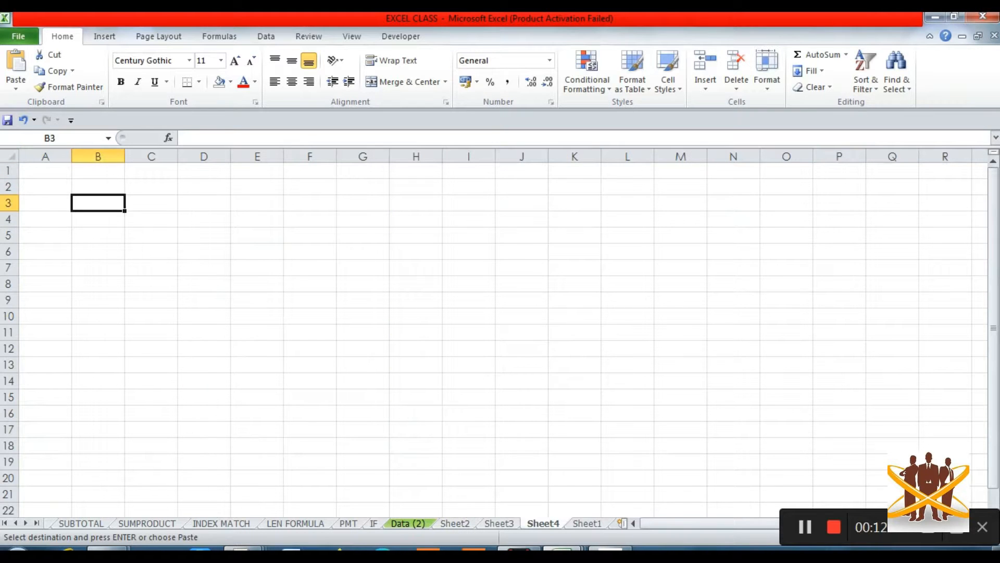
key("alt+e")
key("s")
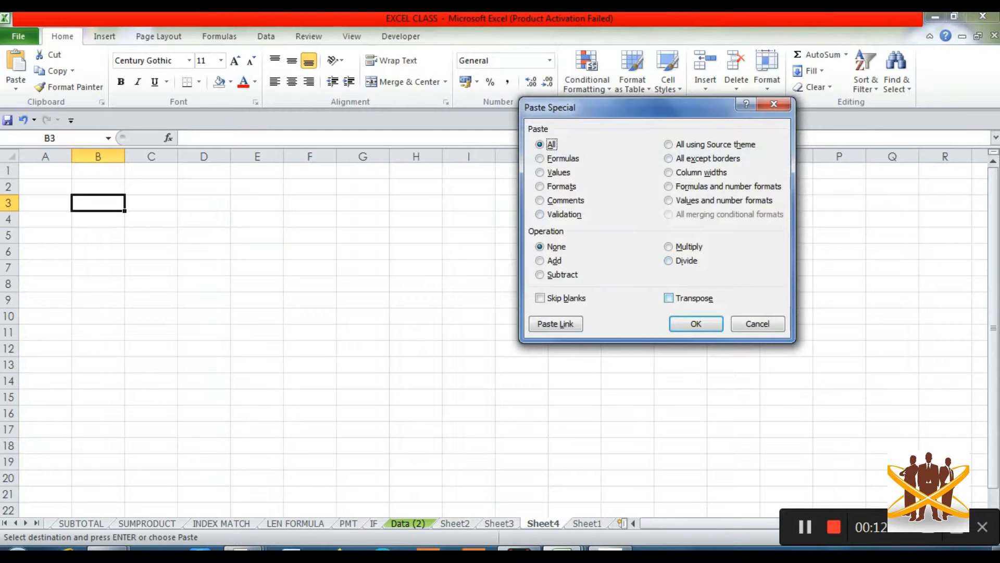
key("e")
key("Return")
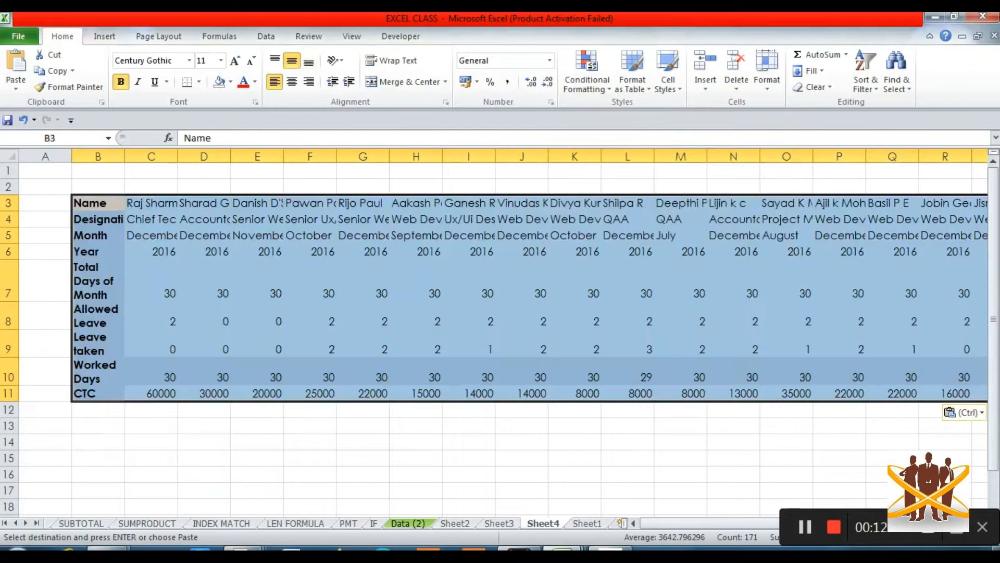
Autofit column C in the transposed table, then narrow it so the employee name still fits.
left_click(310, 280)
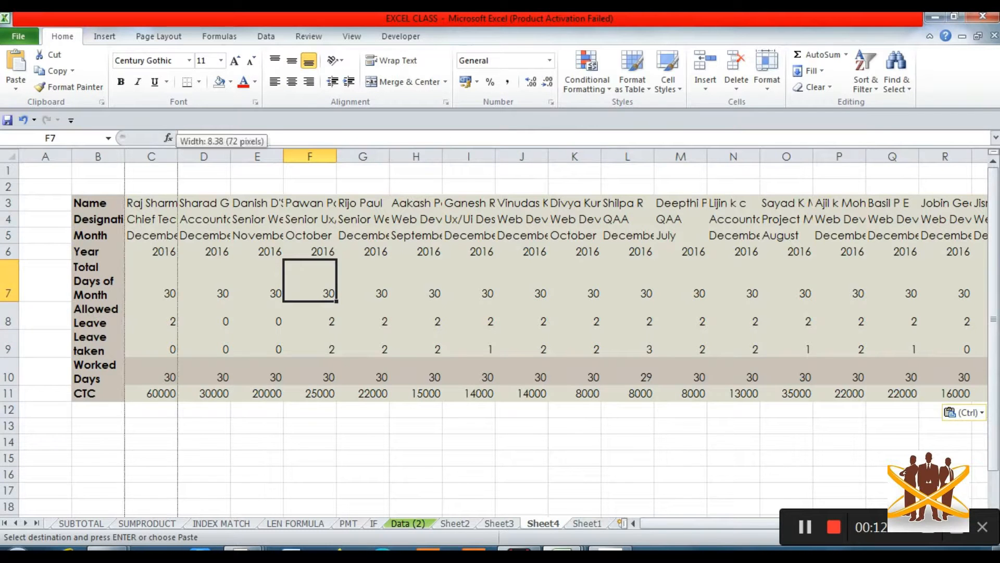
double_click(178, 157)
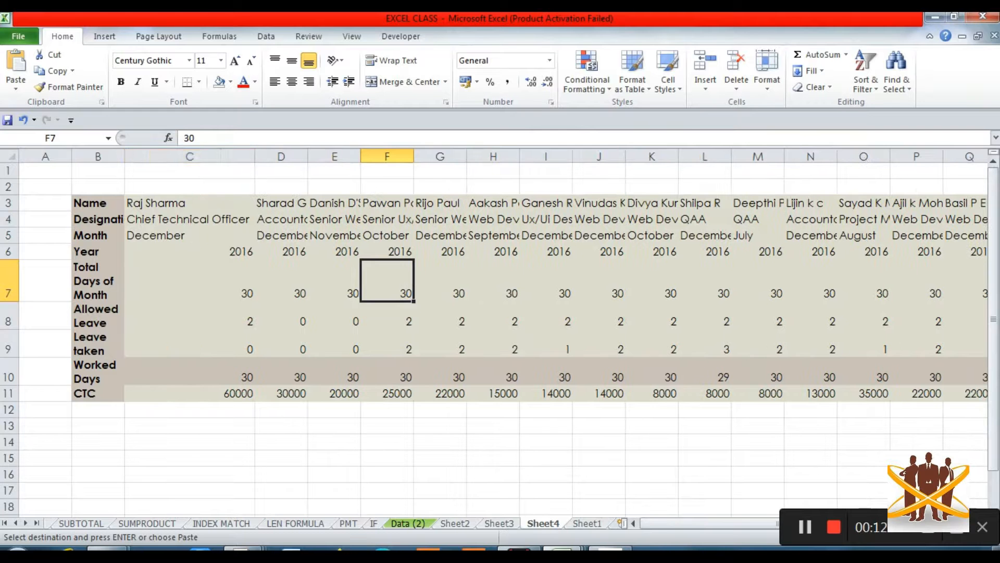
left_click_drag(255, 156, 200, 156)
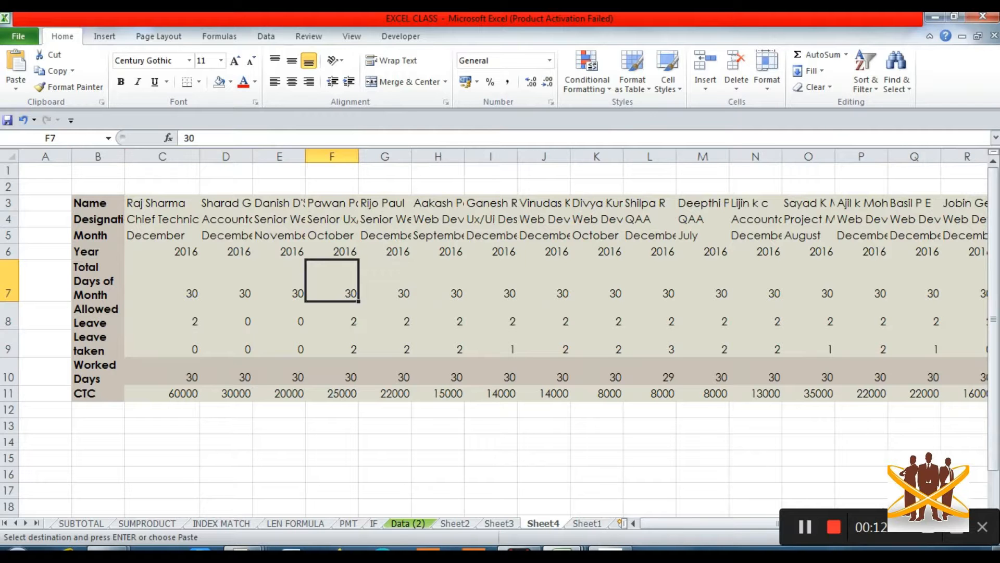
Examine the first employee's transposed record down column C, from Name to Worked Days.
left_click(162, 203)
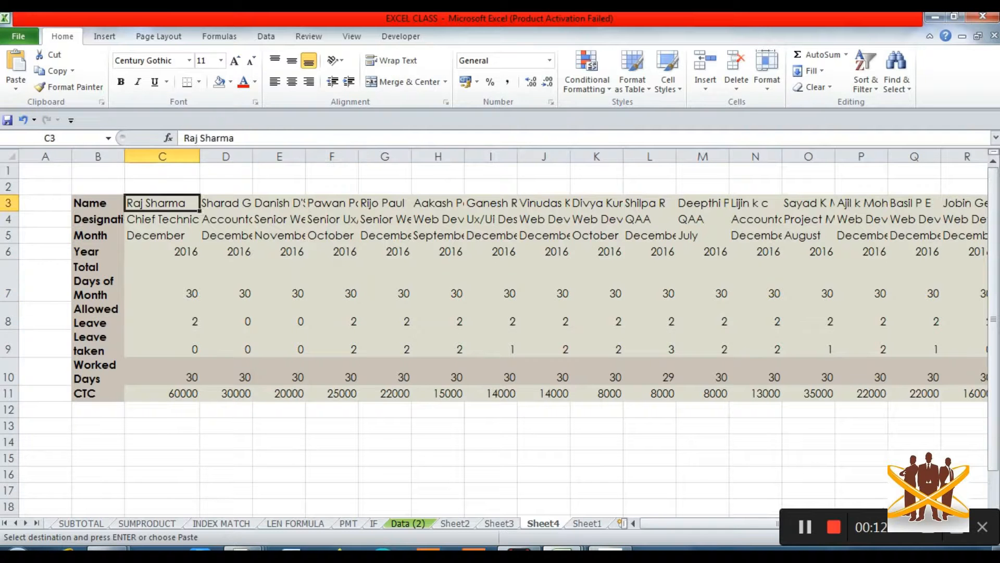
key("Down")
key("Down")
key("Down")
key("Down")
key("Down")
key("Down")
key("Down")
key("Down")
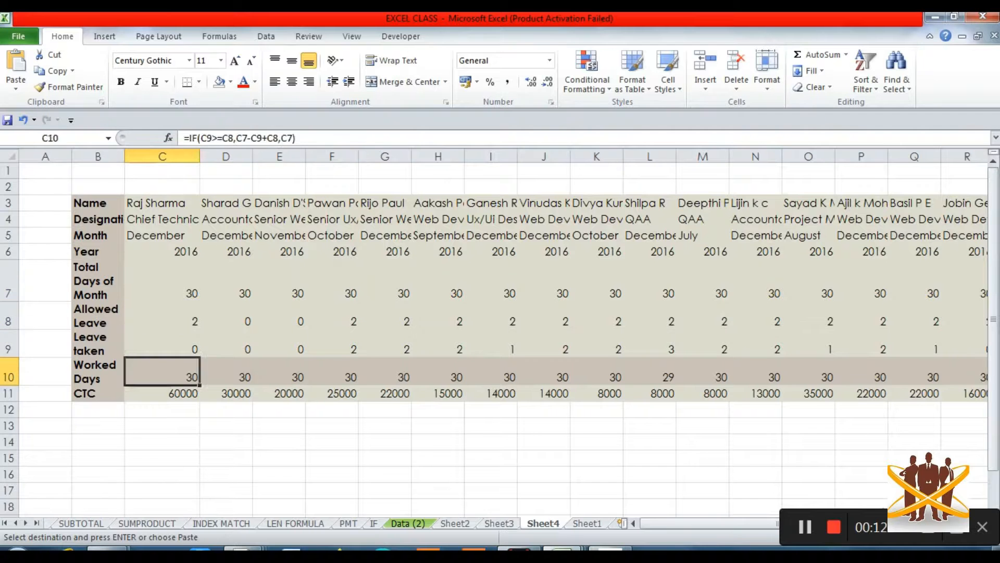
key("Up")
key("Up")
key("Up")
key("Up")
key("Up")
key("Up")
key("Up")
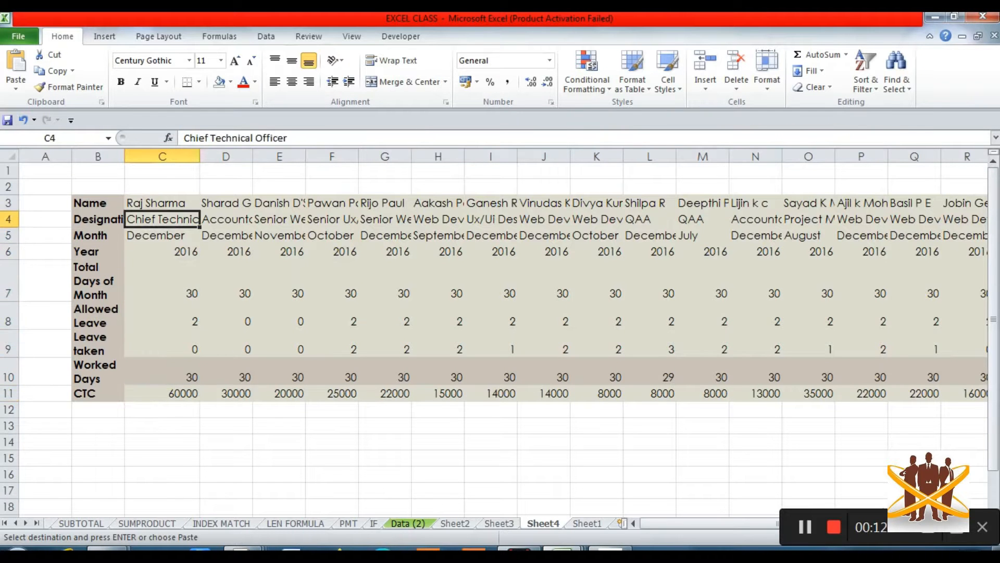
key("Down")
key("Down")
key("Down")
key("Down")
key("Down")
key("Down")
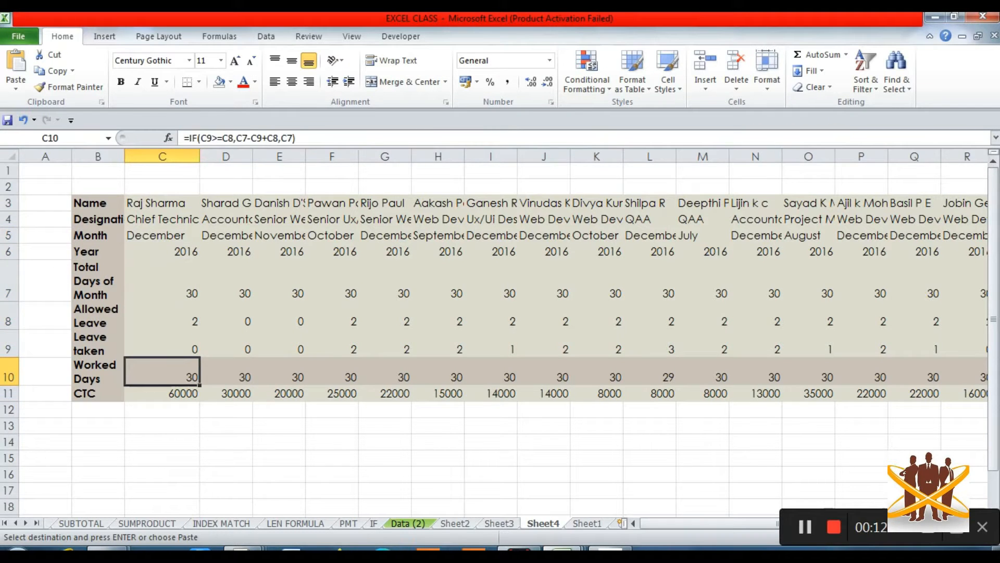
key("Up")
key("Up")
key("Up")
key("Up")
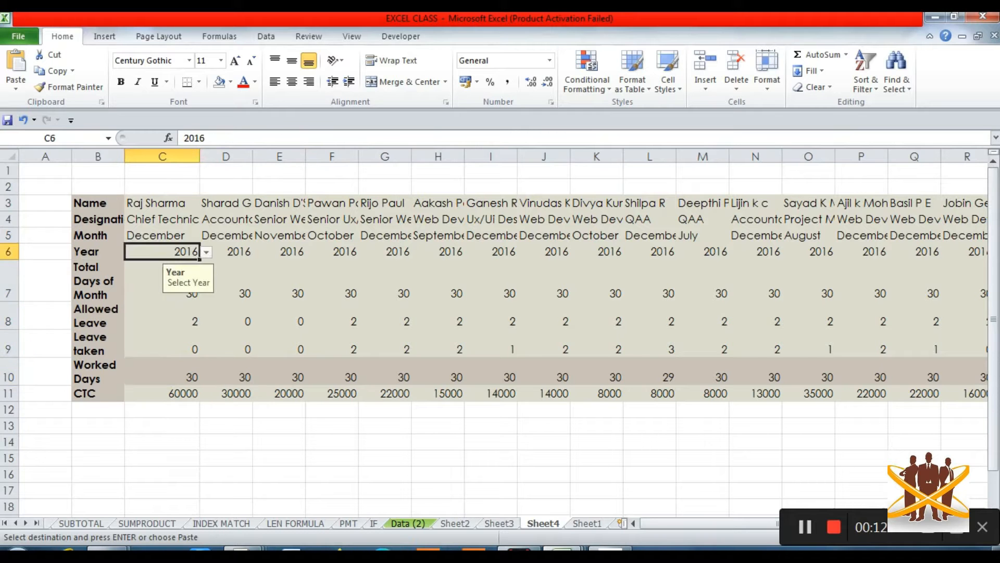
key("Up")
key("Up")
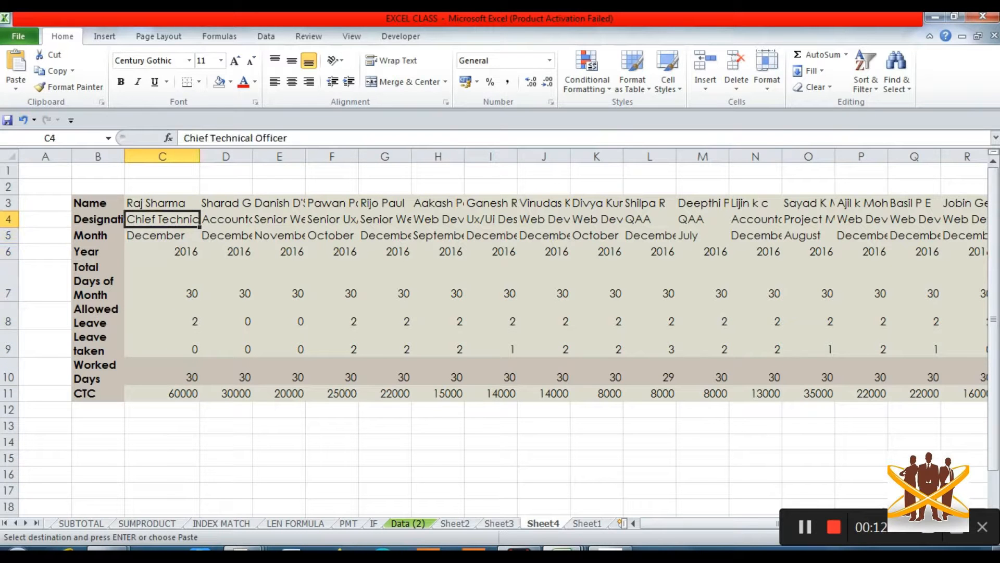
key("Down")
key("Down")
key("Down")
key("Up")
key("Up")
key("Up")
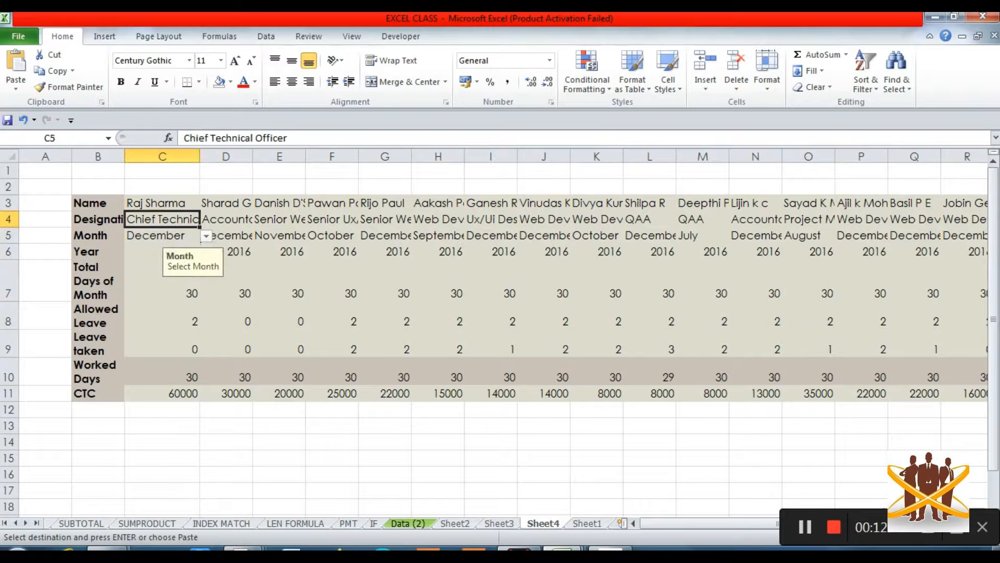
Review the first employee's Designation, Month, Year, days and leave rows in column C of the transposed table.
key("Up")
key("Down")
key("Down")
key("Down")
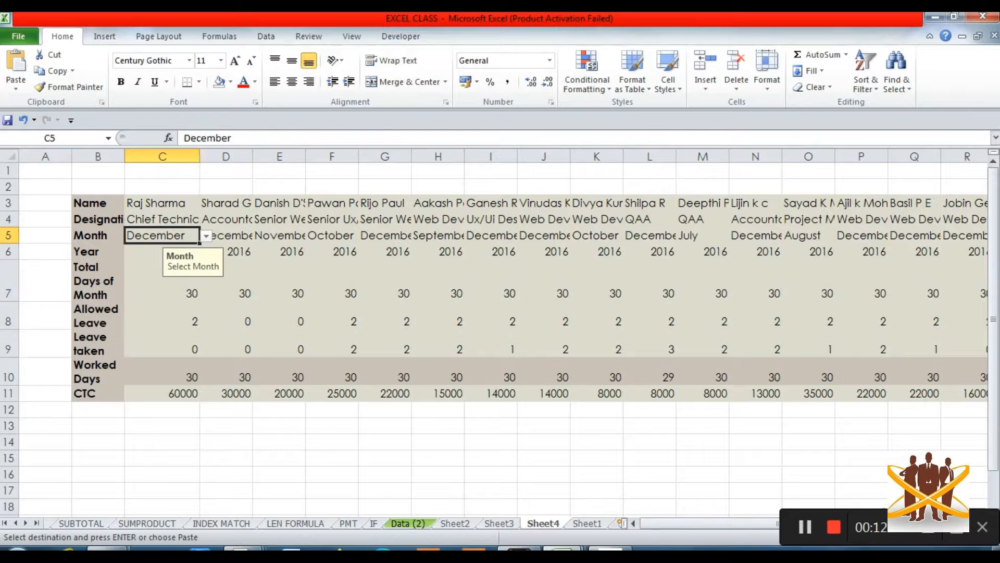
key("Up")
key("Up")
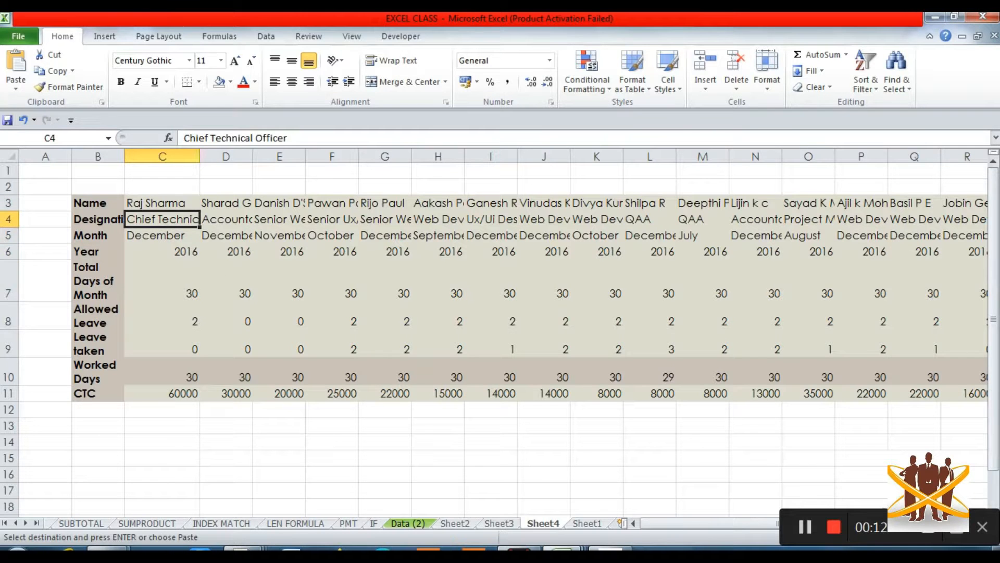
key("Down")
key("Down")
key("Down")
key("Up")
key("Up")
key("Up")
key("Down")
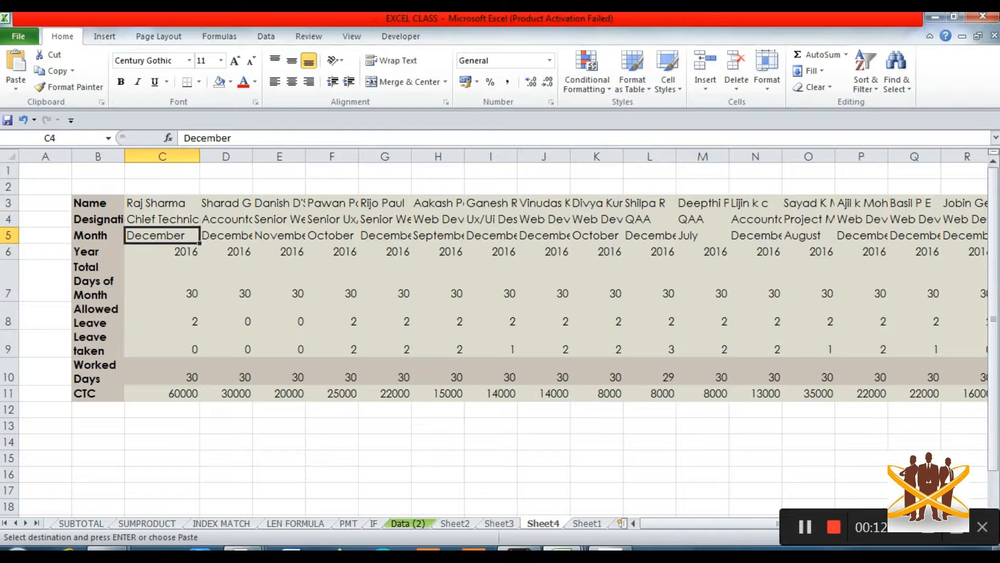
key("Down")
key("Down")
key("Down")
key("Down")
key("Down")
key("Down")
key("Up")
key("Up")
key("Up")
key("Up")
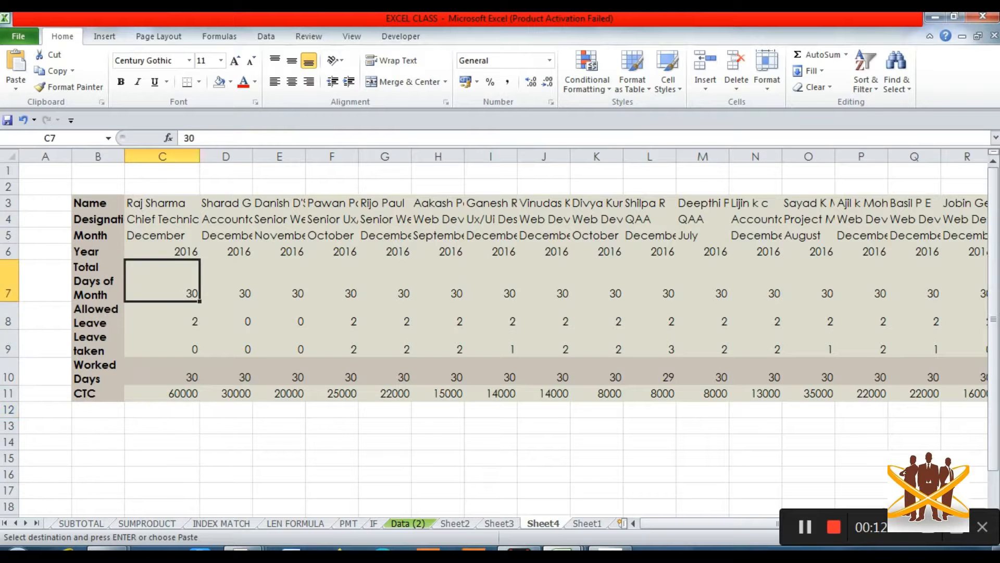
key("Up")
key("Up")
key("Up")
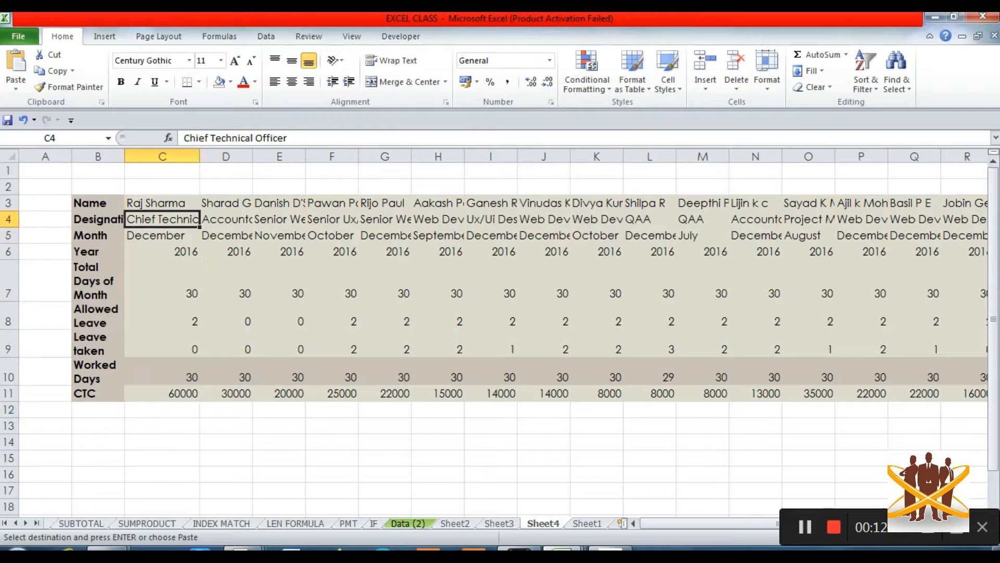
Examine the designations across columns C to I and the first employee's values down to the CTC row.
key("Right")
key("Right")
key("Right")
key("Right")
key("Right")
key("Right")
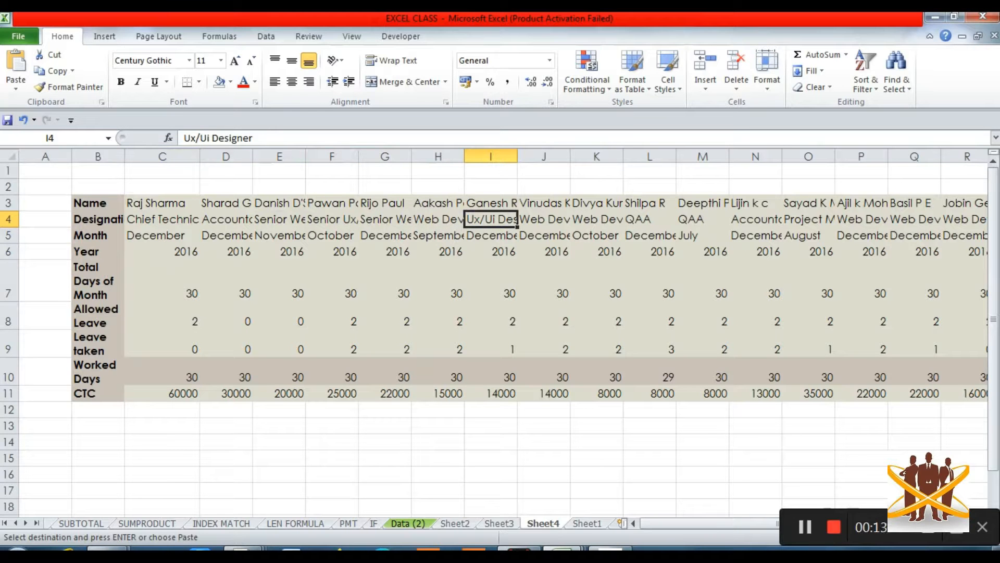
key("Left")
key("Left")
key("Left")
key("Left")
key("Left")
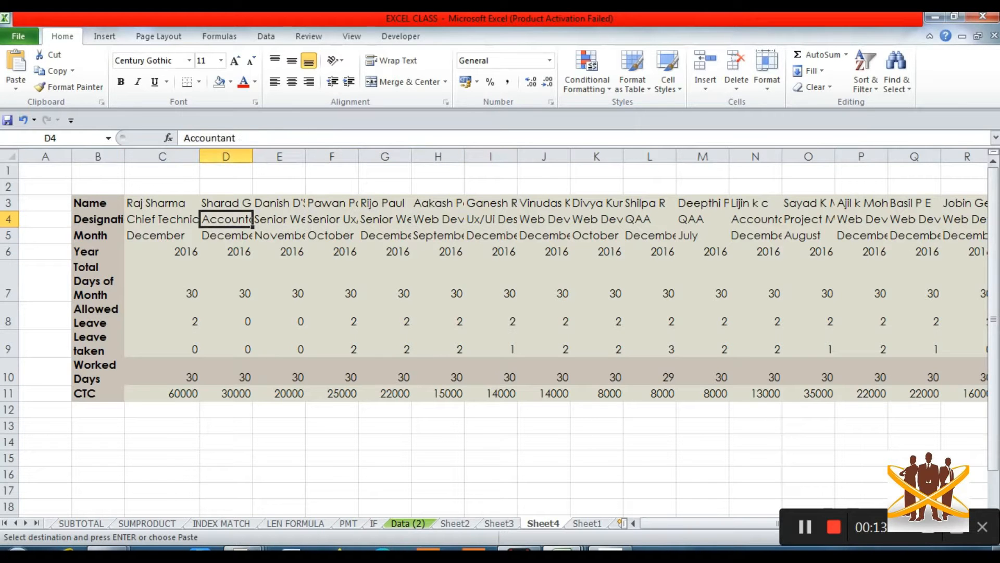
key("Left")
key("Down")
key("Down")
key("Down")
key("Down")
key("Down")
key("Down")
key("Down")
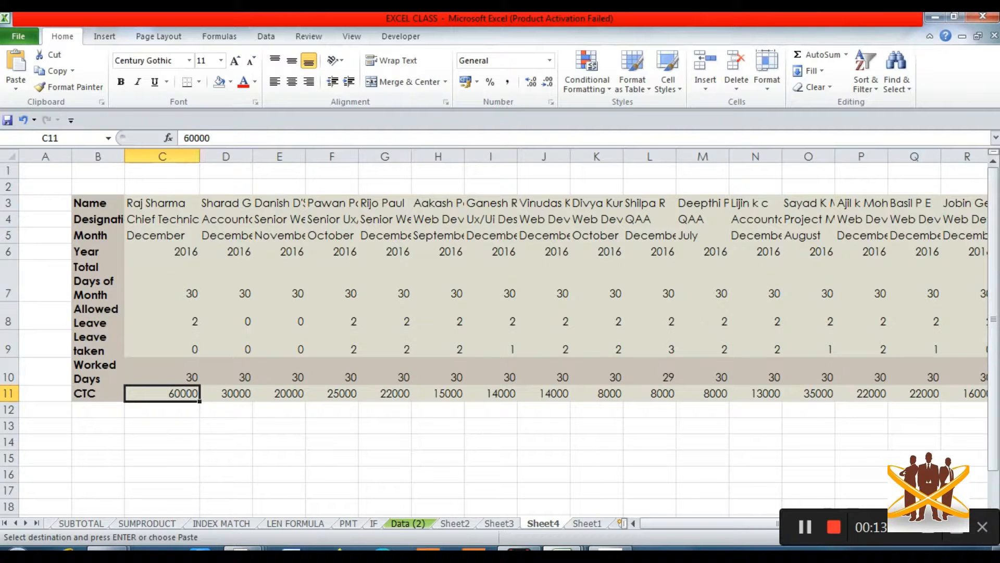
Copy the employee name in Sheet4 cell E3 and paste it into Sheet1 cell G4, over the EMPLOYEE NAME header.
key("ctrl+Page_Down")
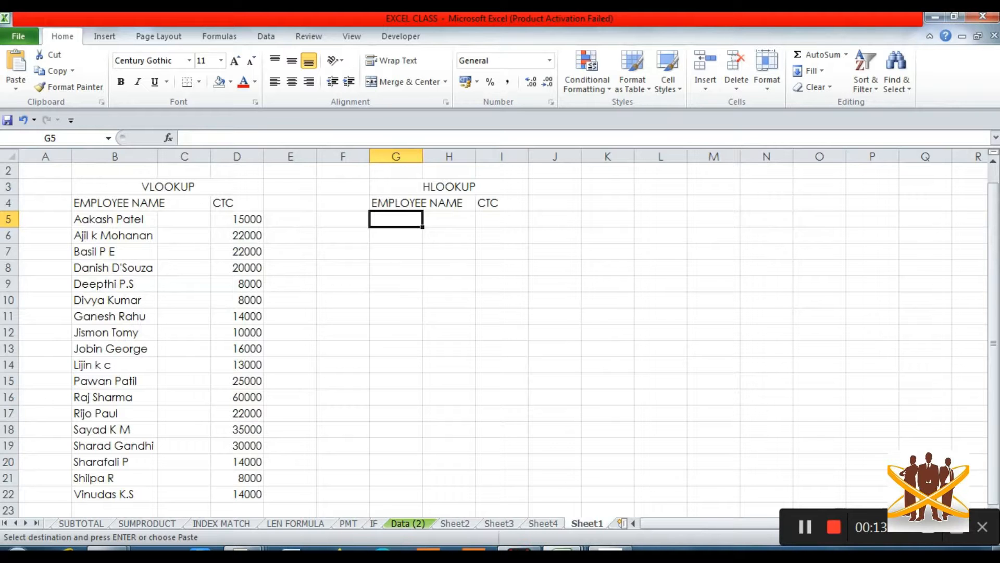
key("alt+Tab")
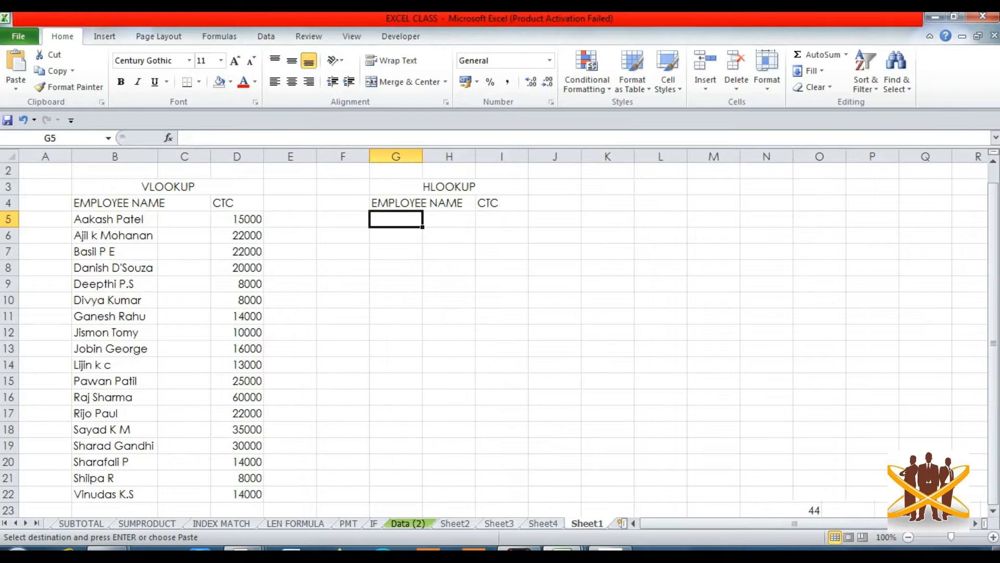
key("ctrl+Page_Up")
key("ctrl+Page_Up")
key("ctrl+Page_Down")
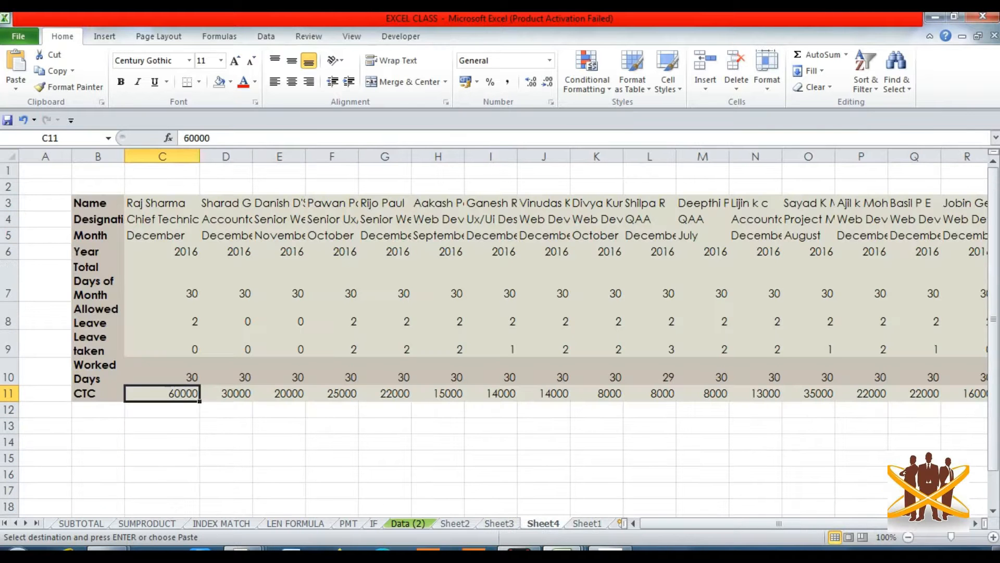
left_click(279, 203)
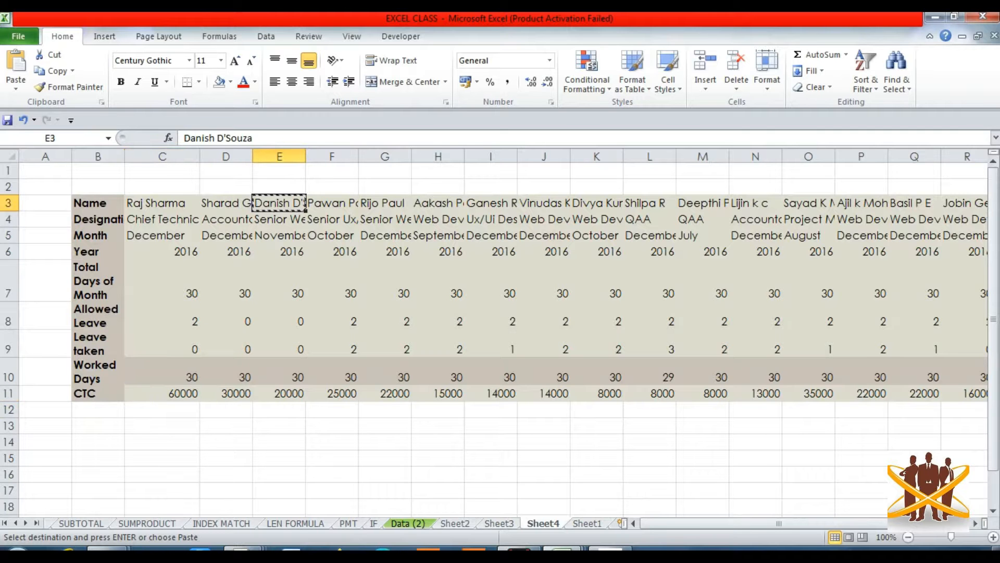
key("ctrl+c")
key("ctrl+Page_Down")
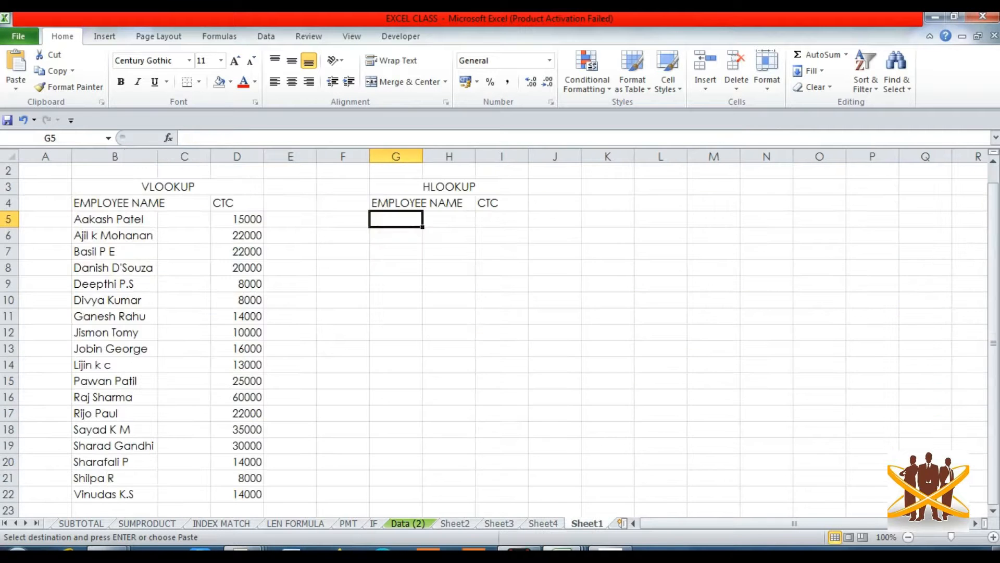
key("ctrl+v")
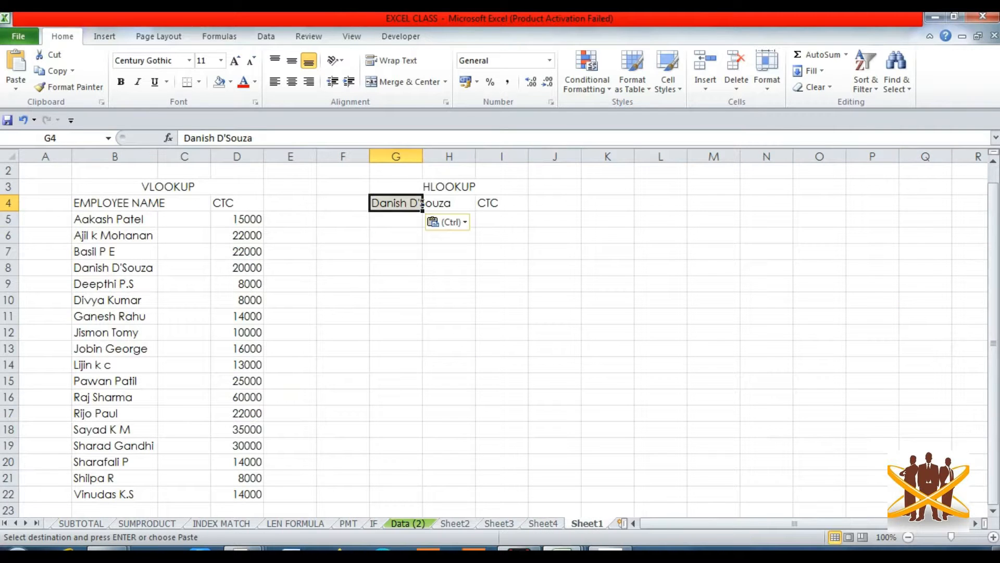
Enter the labels DISIGNATION, WORKING and CTC in cells F6, F7 and F8 under the HLOOKUP section.
key("Right")
key("Left")
key("Left")
key("Down")
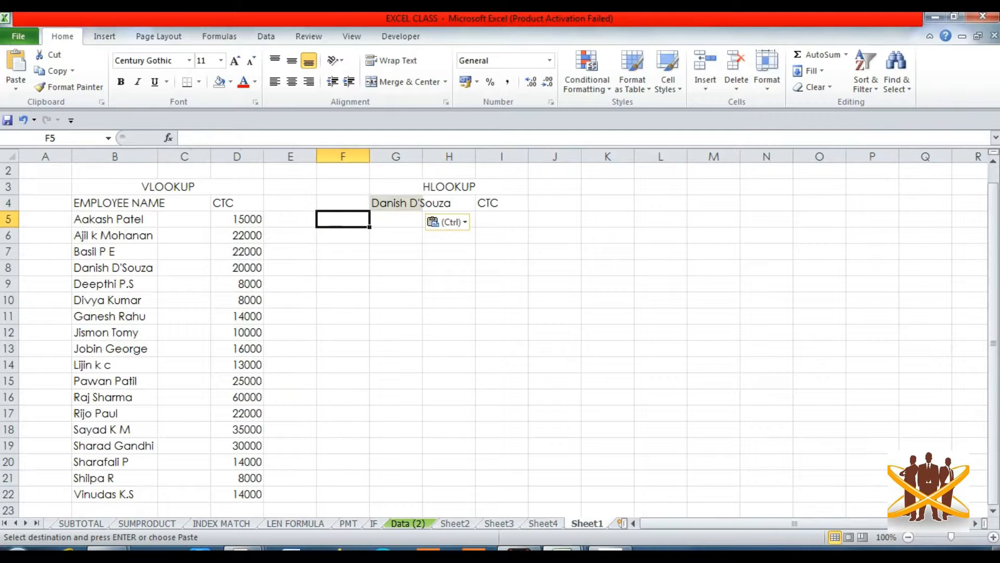
key("Down")
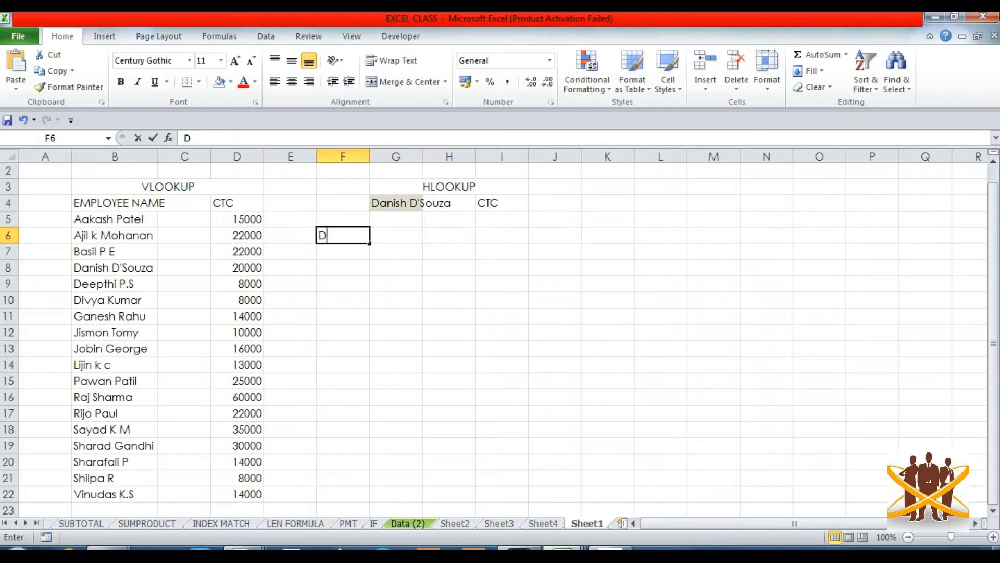
type("DISIGNATION")
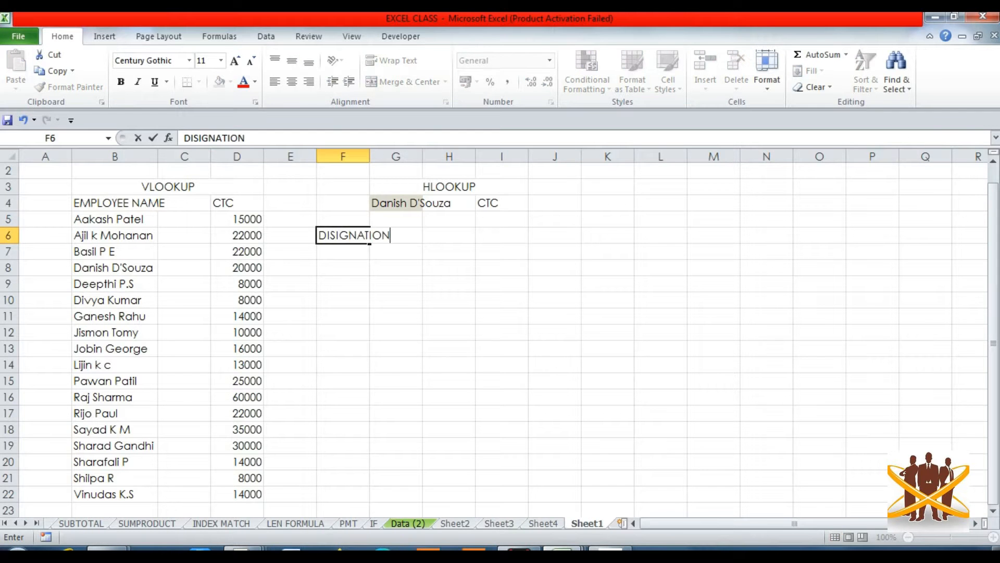
key("Return")
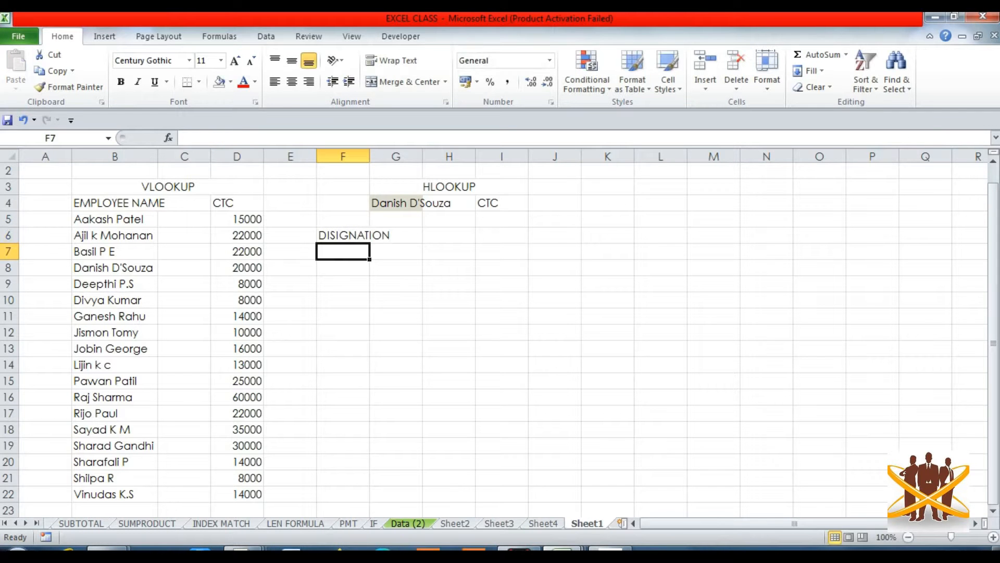
type("WORKING")
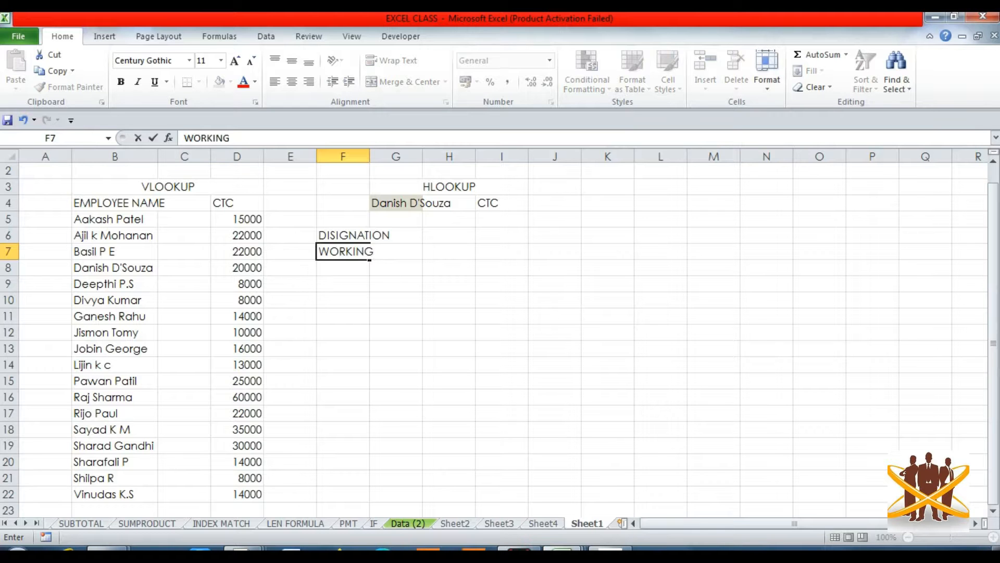
key("Return")
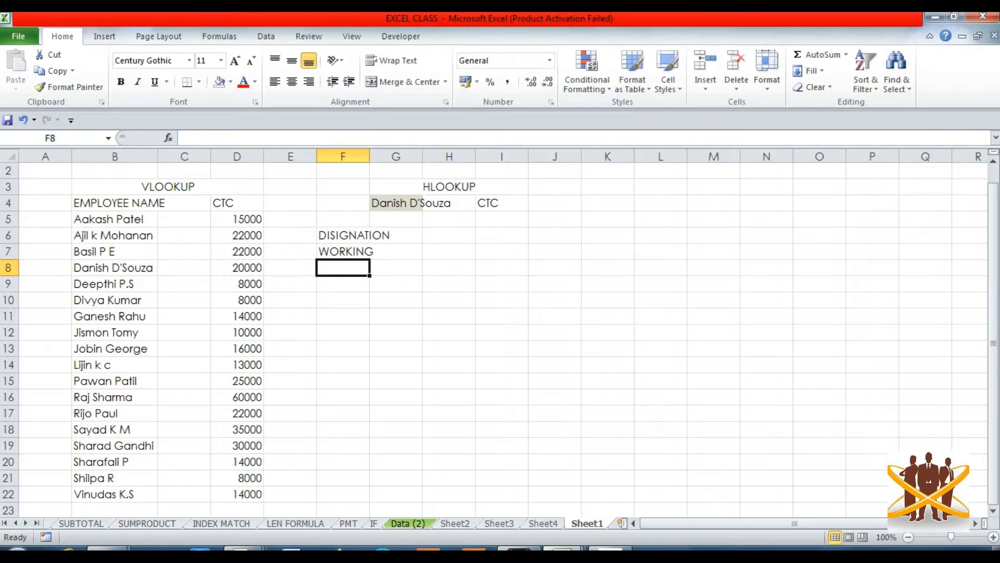
type("CTC")
key("Return")
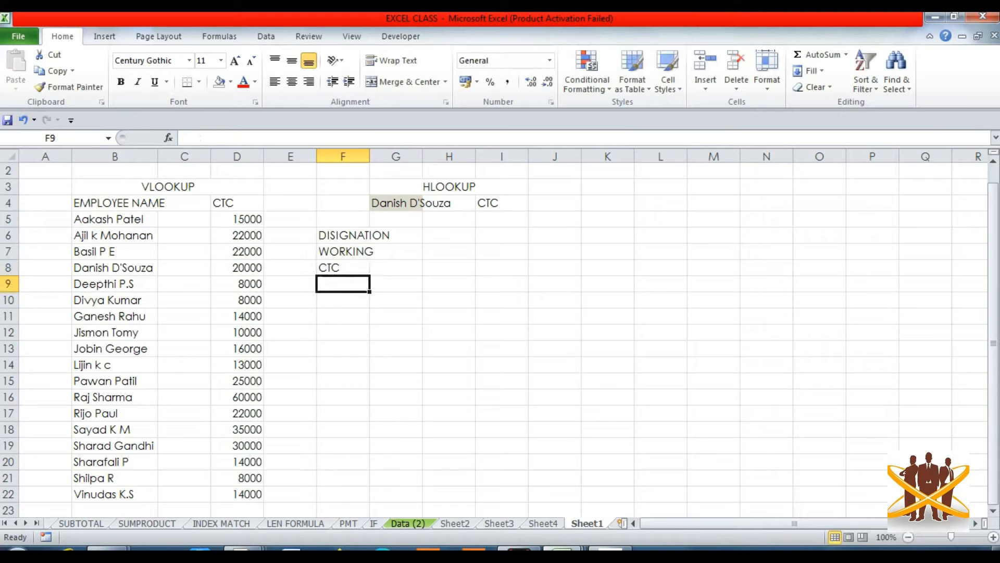
Autofit columns F and G so the field labels and the employee name fit.
key("Up")
left_click(367, 251)
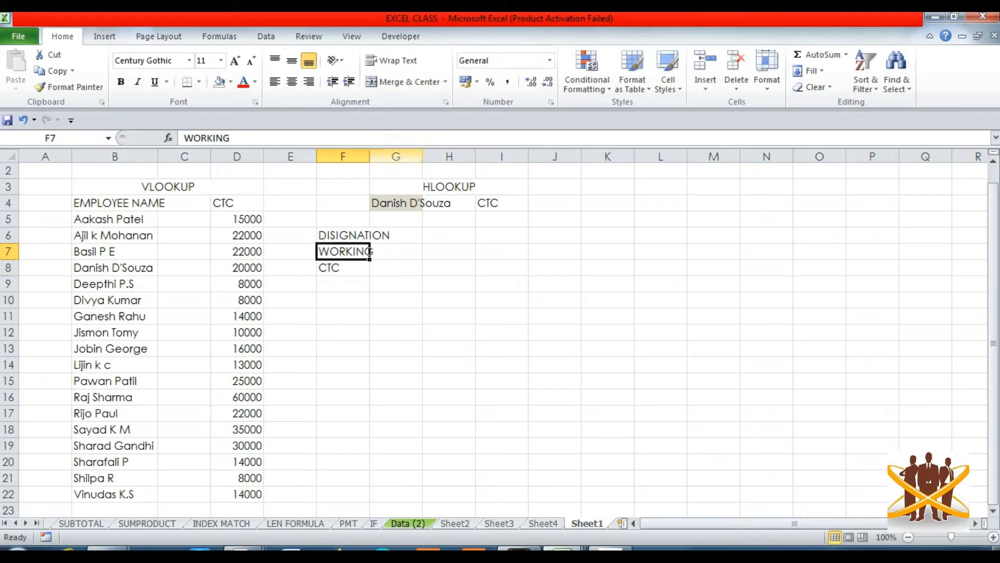
double_click(370, 156)
key("Right")
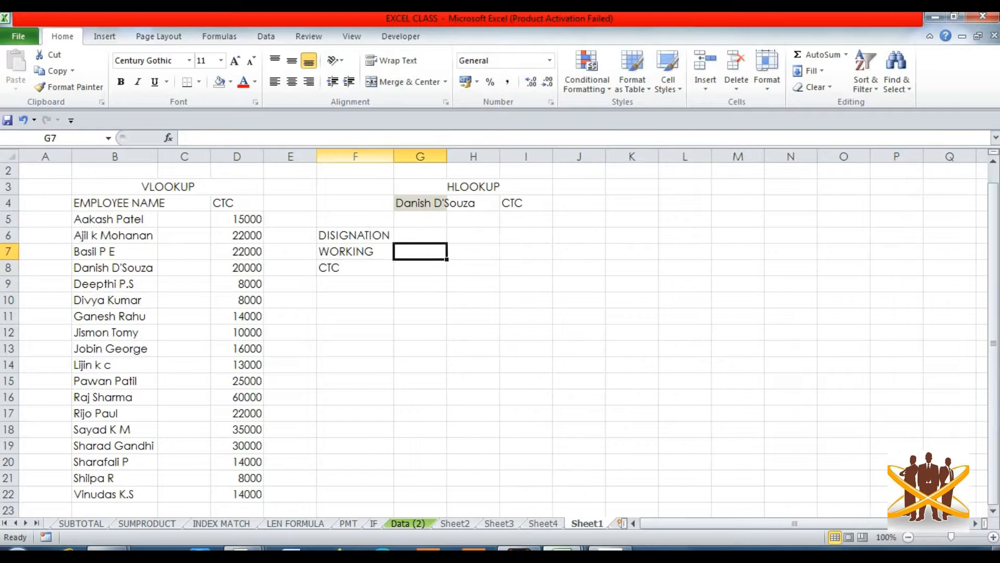
key("Up")
key("Up")
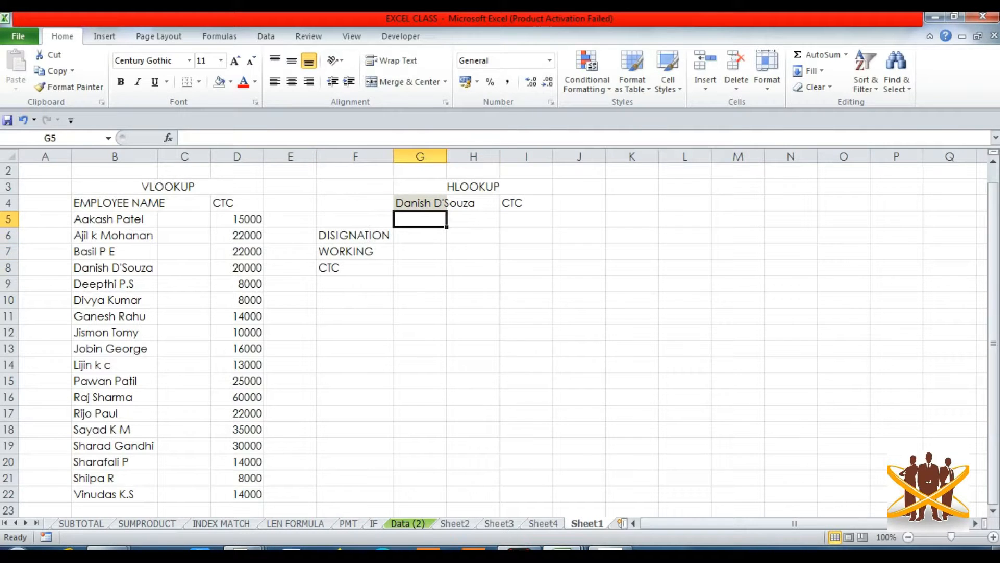
double_click(447, 156)
Start an HLOOKUP formula in cell G6 beside DISIGNATION, with the employee name in G4 as the lookup value.
key("Down")
key("Down")
key("Down")
key("Down")
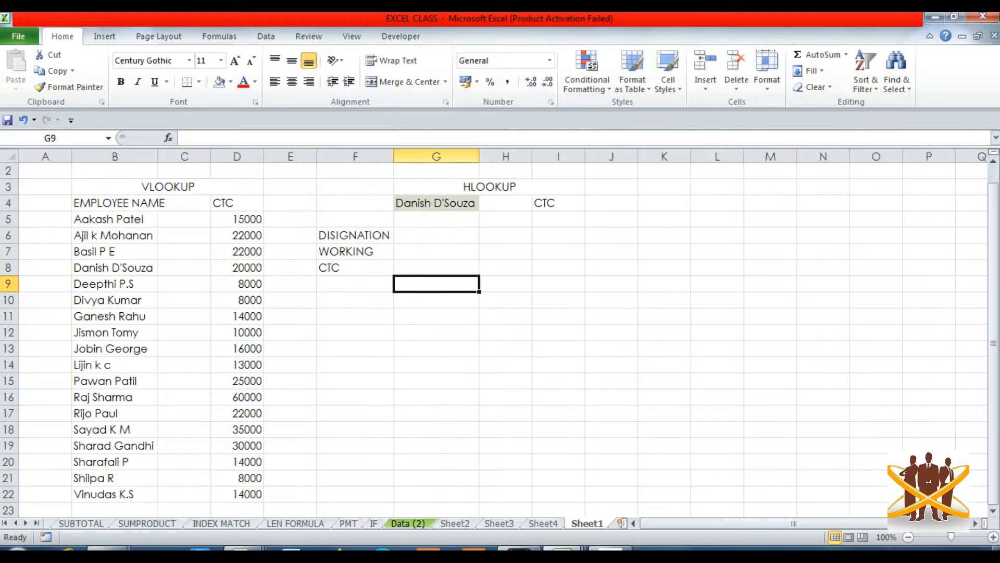
key("Up")
key("Up")
key("Up")
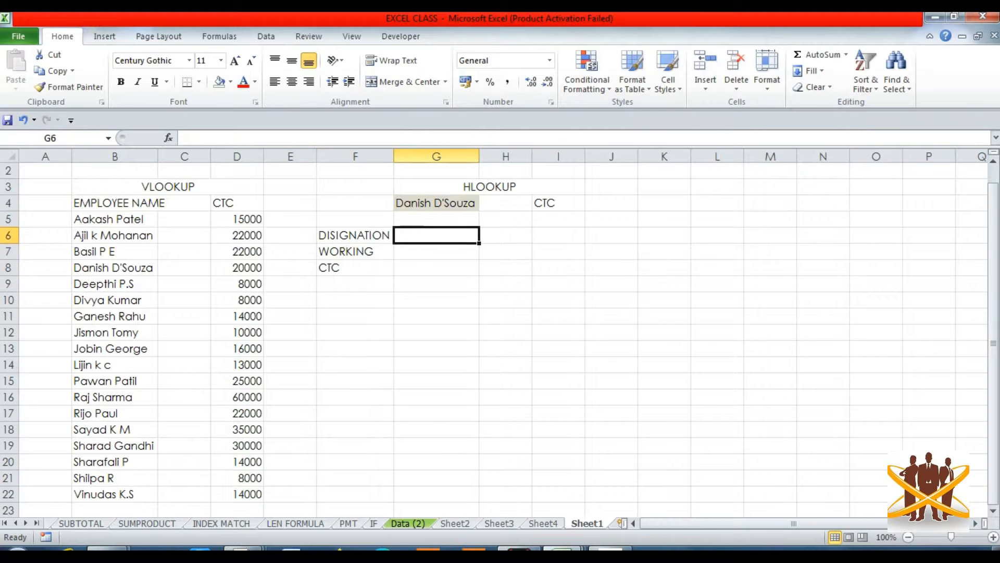
type("=HL")
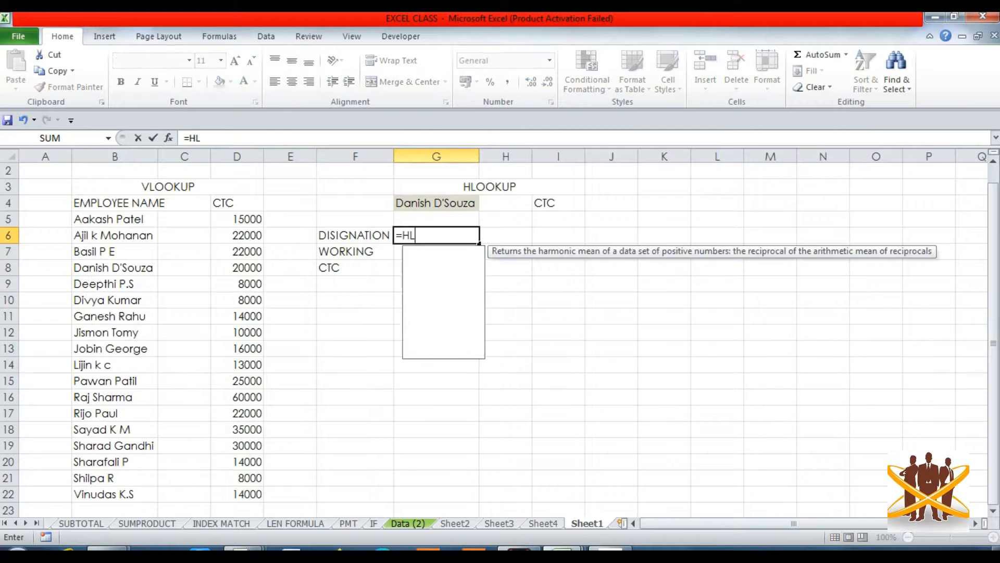
type("OOKUP(")
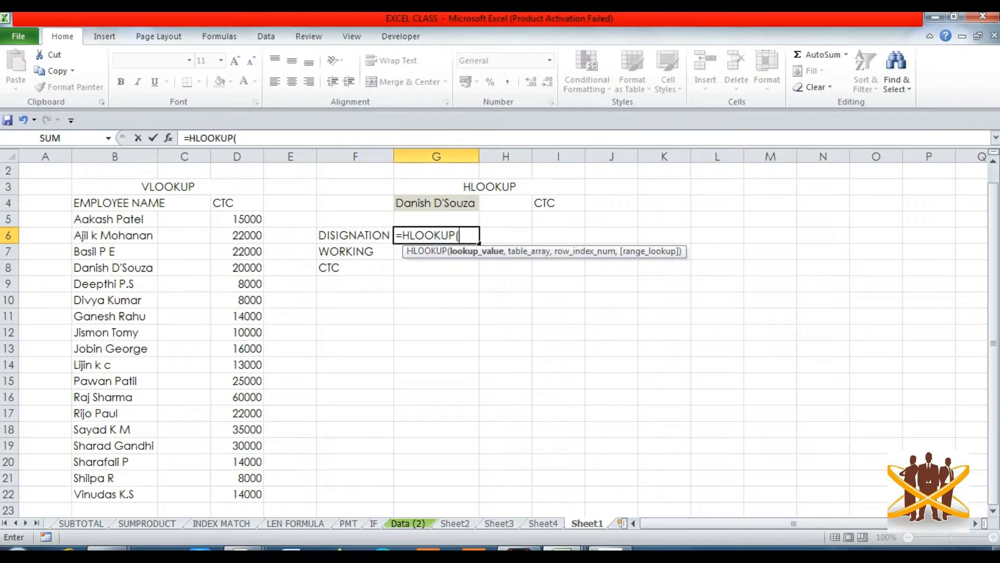
left_click(436, 203)
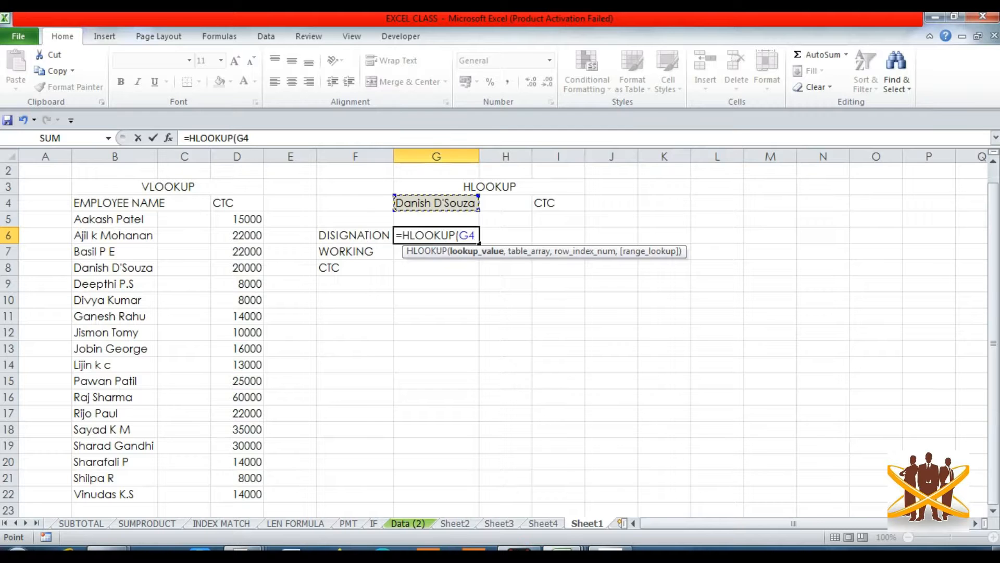
type(",")
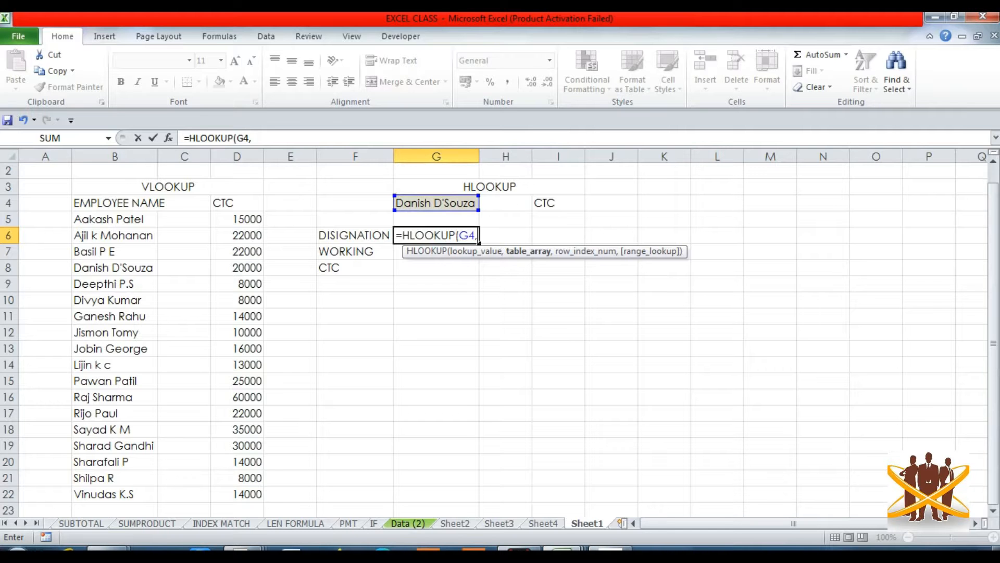
Set the HLOOKUP table array to Sheet4!C3:T11, covering all employees from the Name row to the CTC row.
key("ctrl+Page_Up")
key("ctrl+Page_Up")
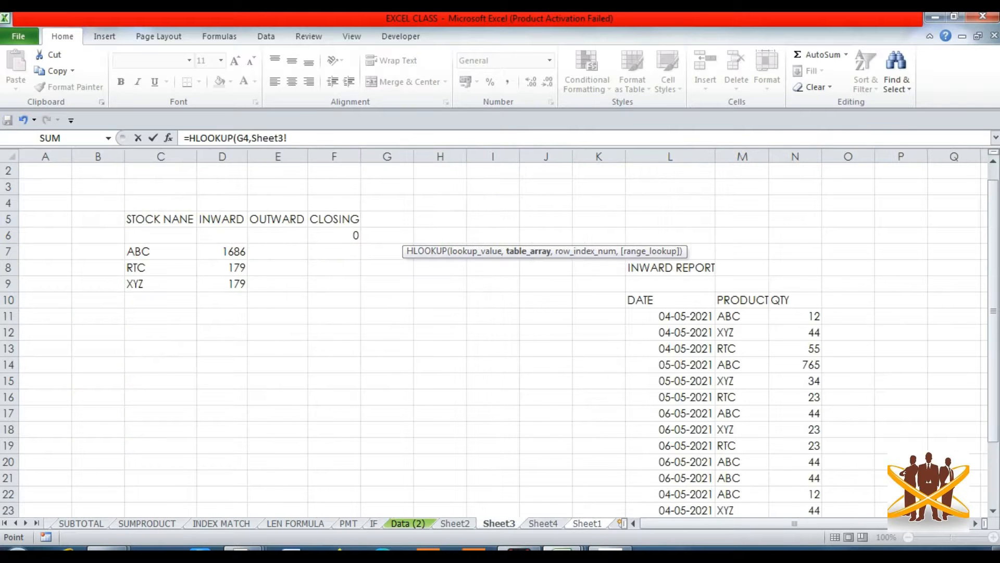
key("ctrl+Page_Down")
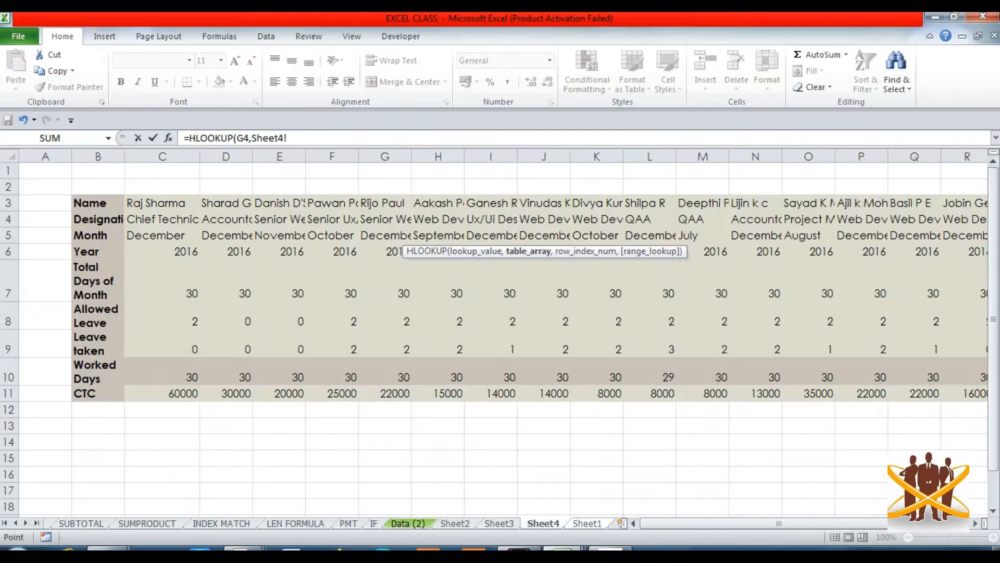
left_click(162, 203)
left_click_drag(162, 203, 922, 398)
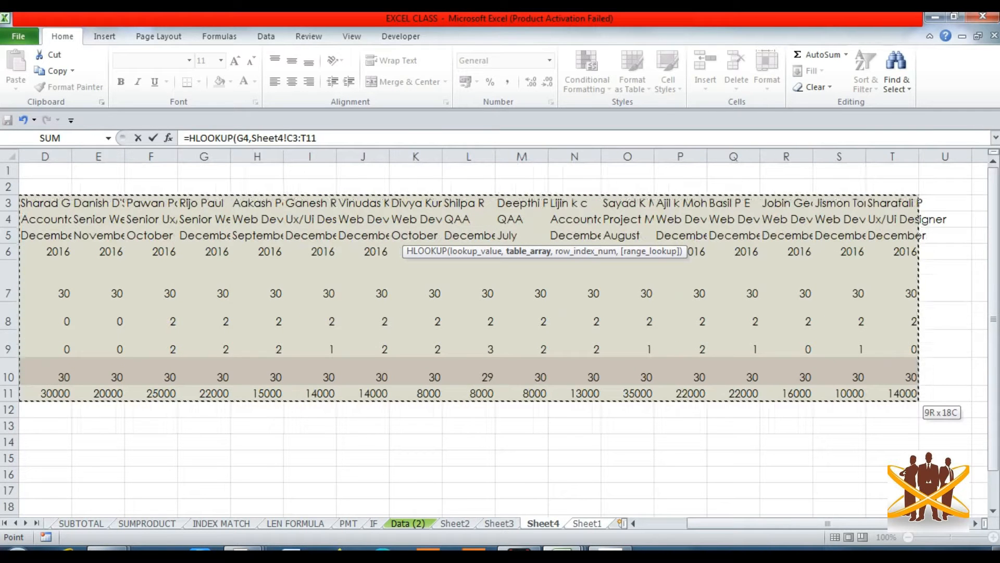
type(",")
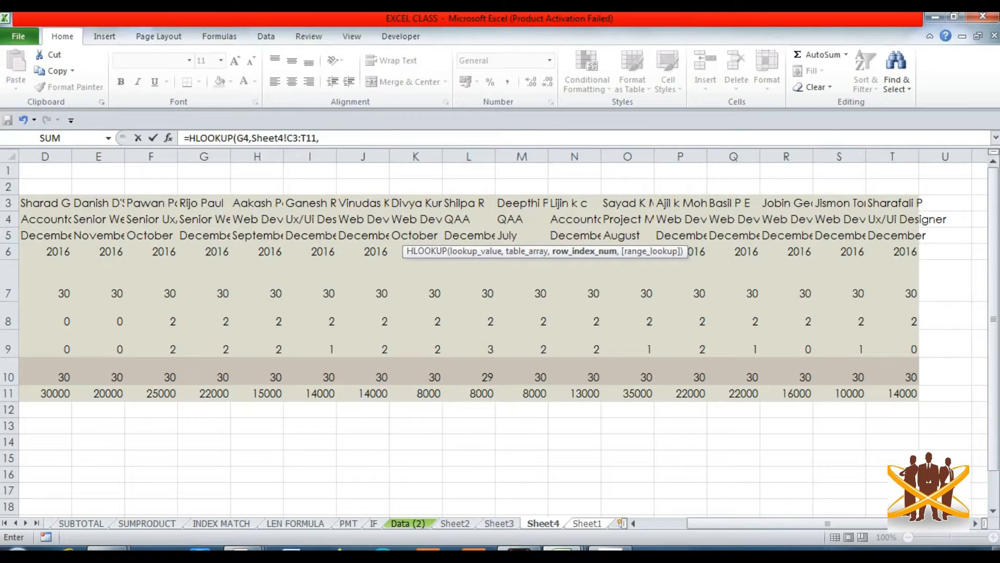
left_click_drag(758, 523, 710, 523)
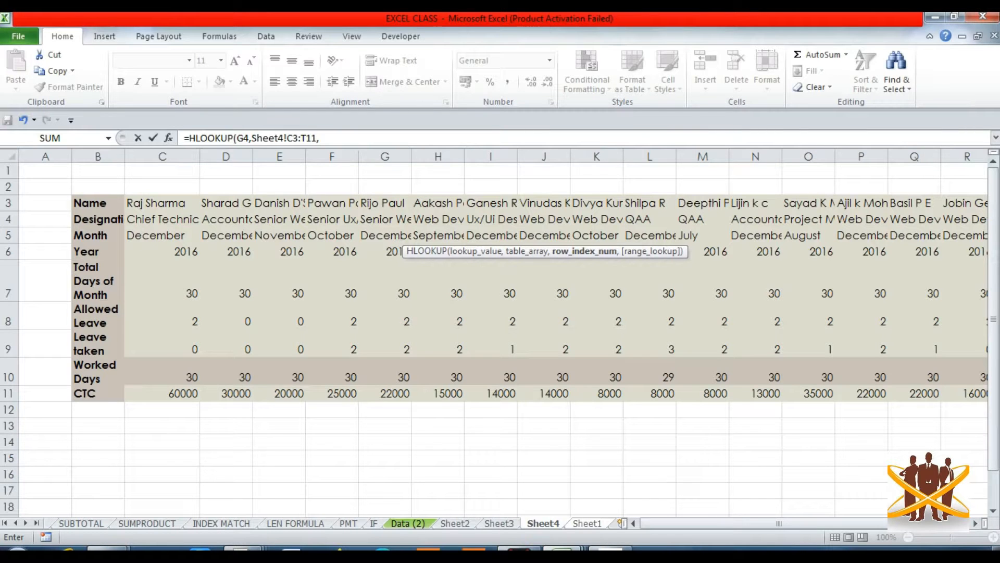
left_click(162, 251)
left_click(162, 282)
left_click(162, 316)
left_click(162, 344)
left_click(162, 372)
left_click(162, 393)
key("Up")
key("Up")
key("Up")
key("Up")
key("Up")
key("Up")
key("Up")
key("BackSpace")
key("BackSpace")
key("BackSpace")
key("BackSpace")
key("BackSpace")
key("BackSpace")
key("BackSpace")
key("BackSpace")
key("BackSpace")
type("8")
key("BackSpace")
Complete the DISIGNATION formula in G6 with row index 2 and 0 for an exact match.
type("2,")
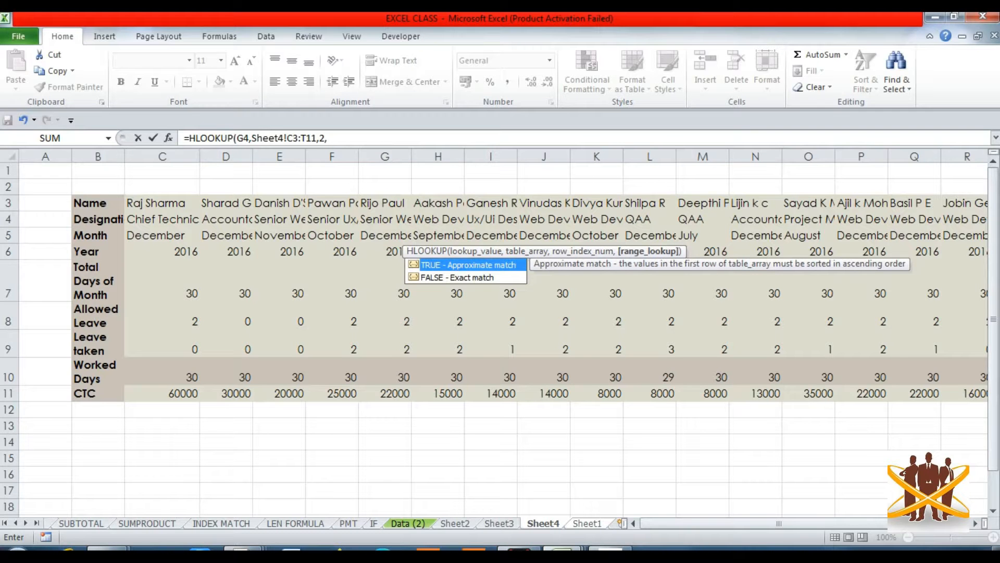
type("0)")
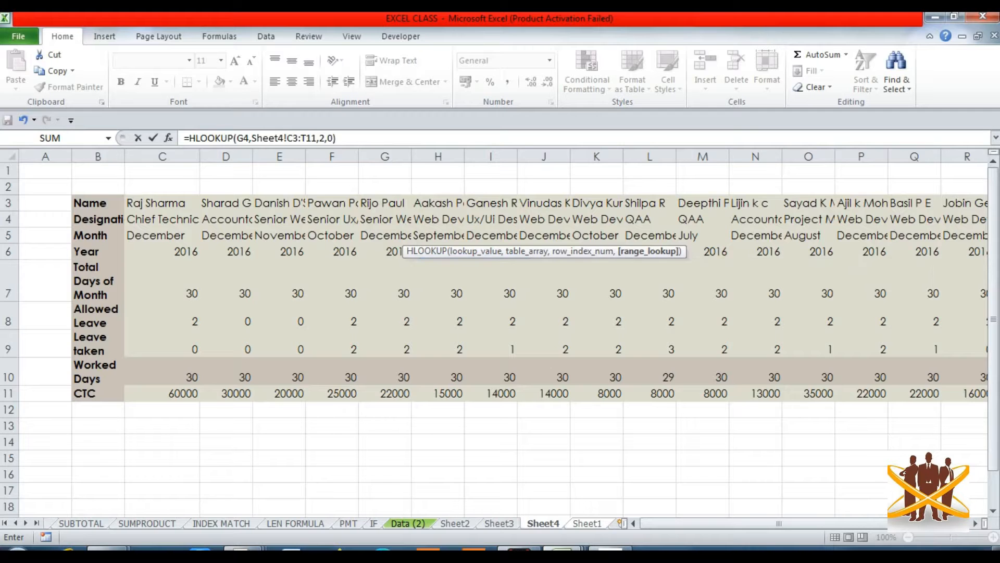
key("Return")
Autofit column G so the designation returned in G6 fits.
left_click(478, 238)
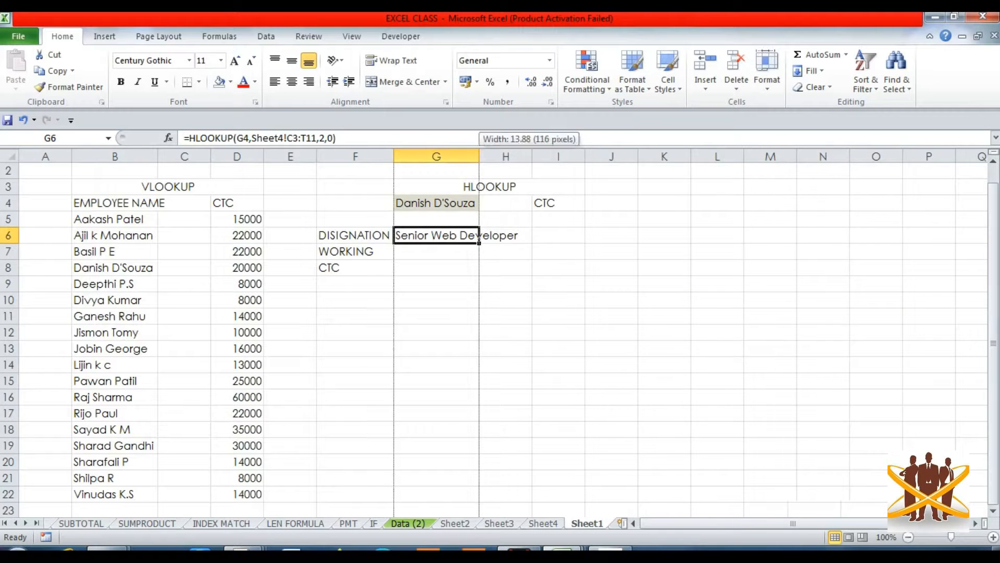
double_click(479, 156)
key("Left")
key("Right")
key("Right")
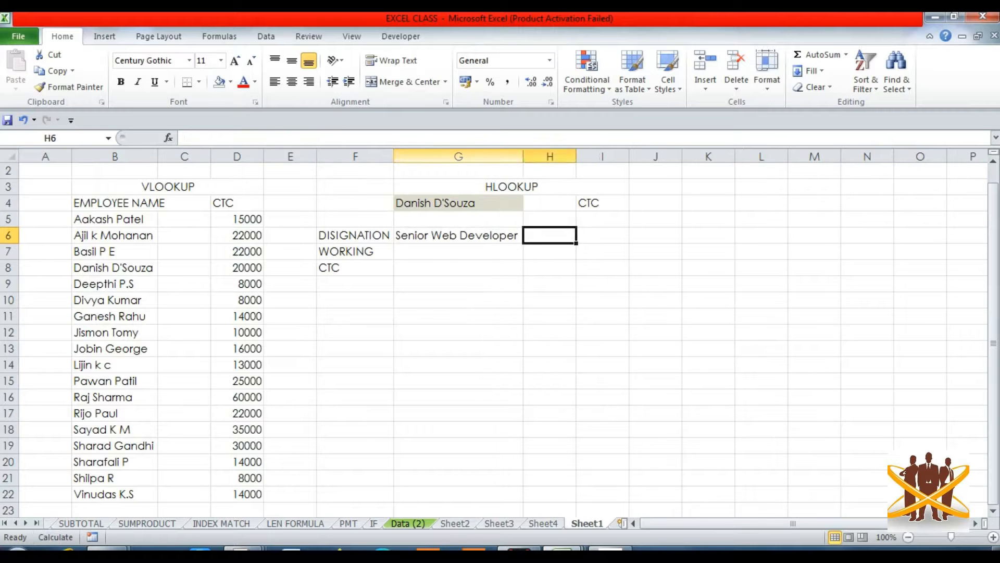
key("Left")
key("Up")
key("Up")
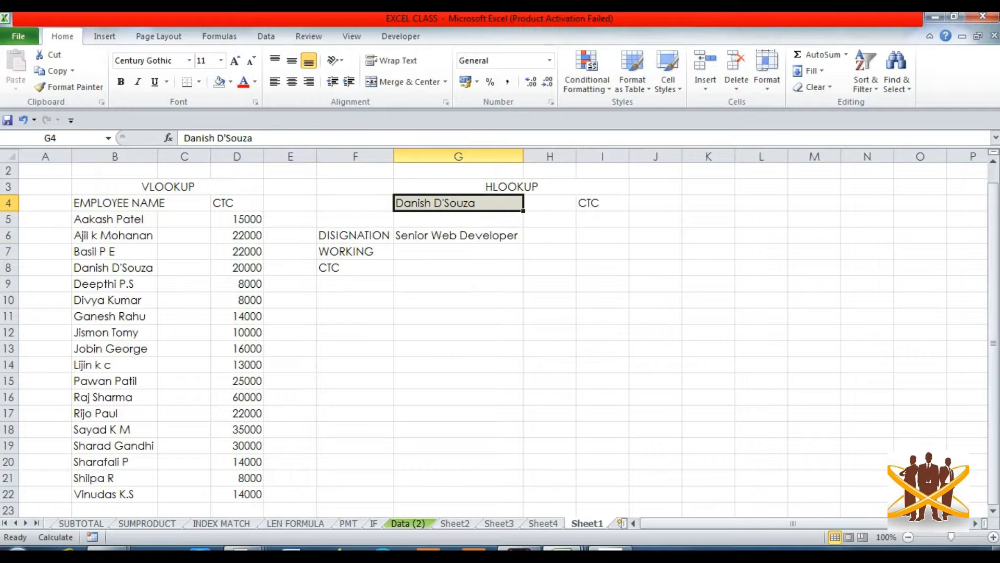
key("Down")
key("Down")
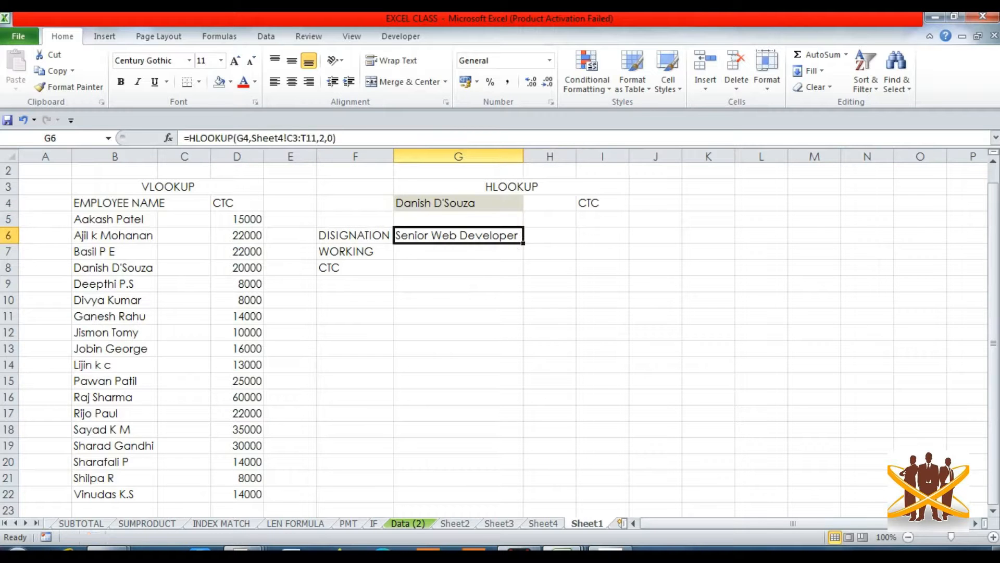
Copy the employee name text from cell B9 in the VLOOKUP list.
key("Left")
key("Left")
key("Left")
key("Left")
key("Left")
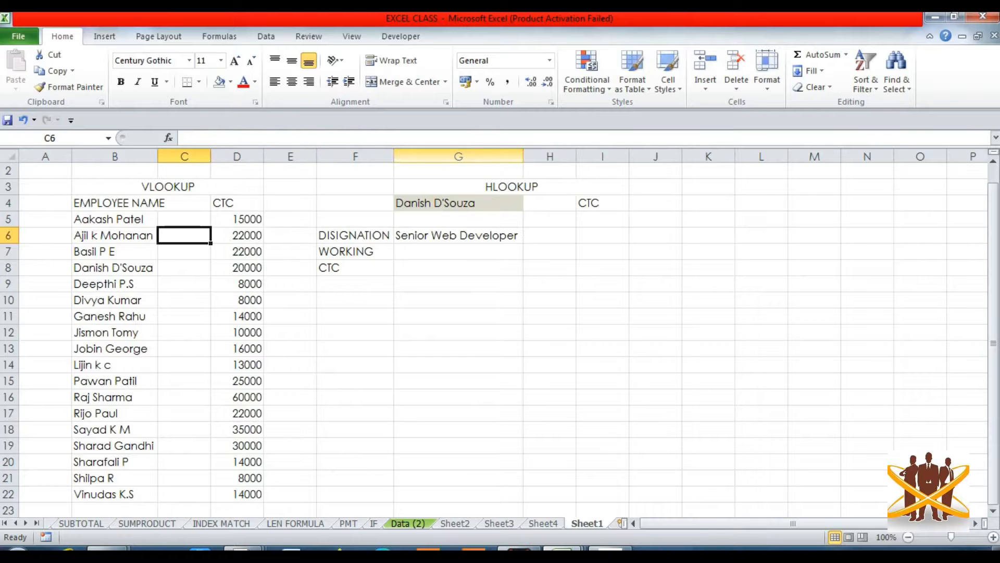
key("Down")
key("Down")
key("Down")
key("F2")
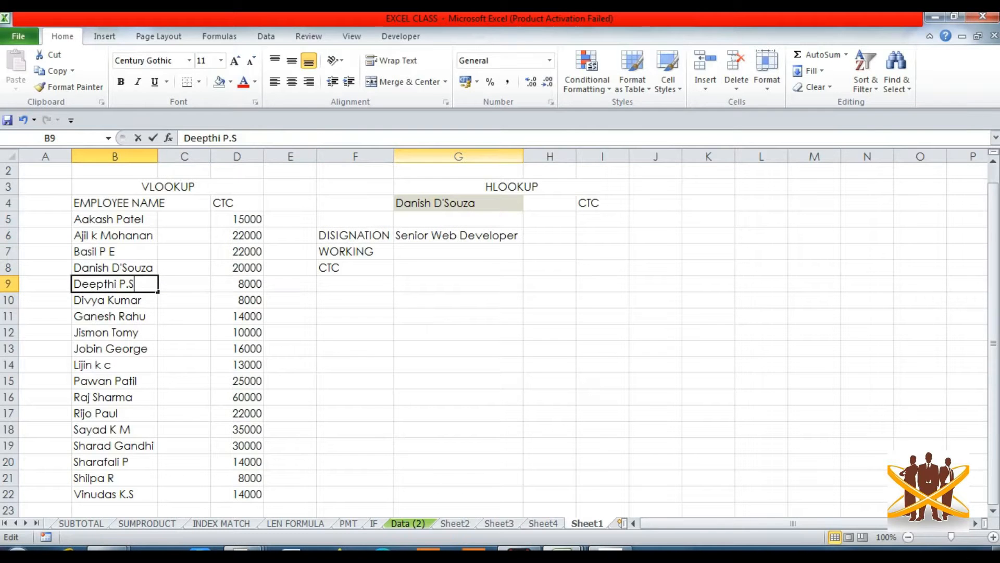
key("shift+Left")
key("shift+Left")
key("shift+Left")
key("shift+Left")
key("shift+Left")
key("shift+Left")
key("shift+Left")
key("shift+Left")
key("shift+Left")
key("shift+Left")
key("shift+Left")
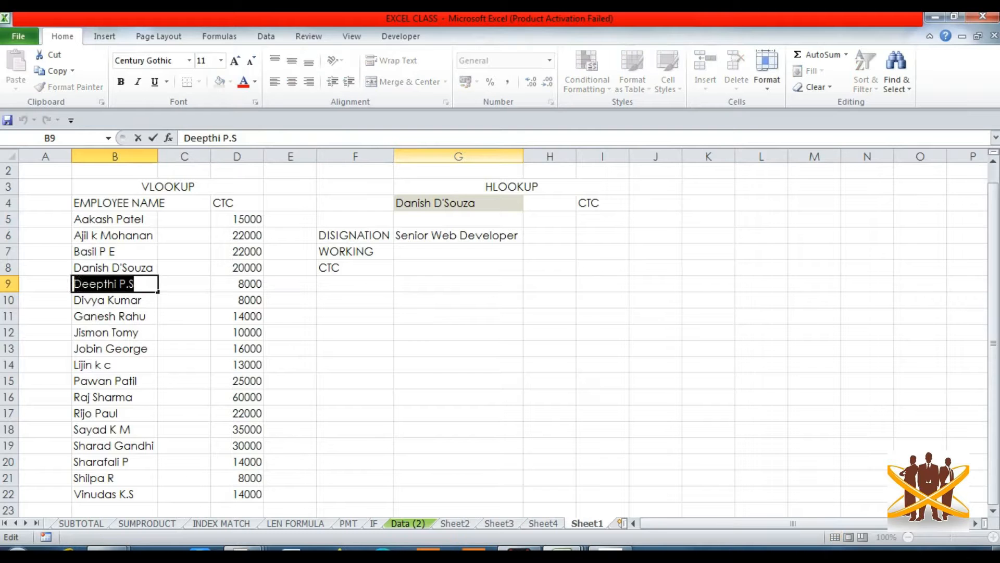
key("ctrl+c")
key("Return")
Replace the HLOOKUP lookup name in G4 with the employee name copied from B9.
key("Up")
key("Right")
key("Right")
key("Right")
key("Right")
key("Right")
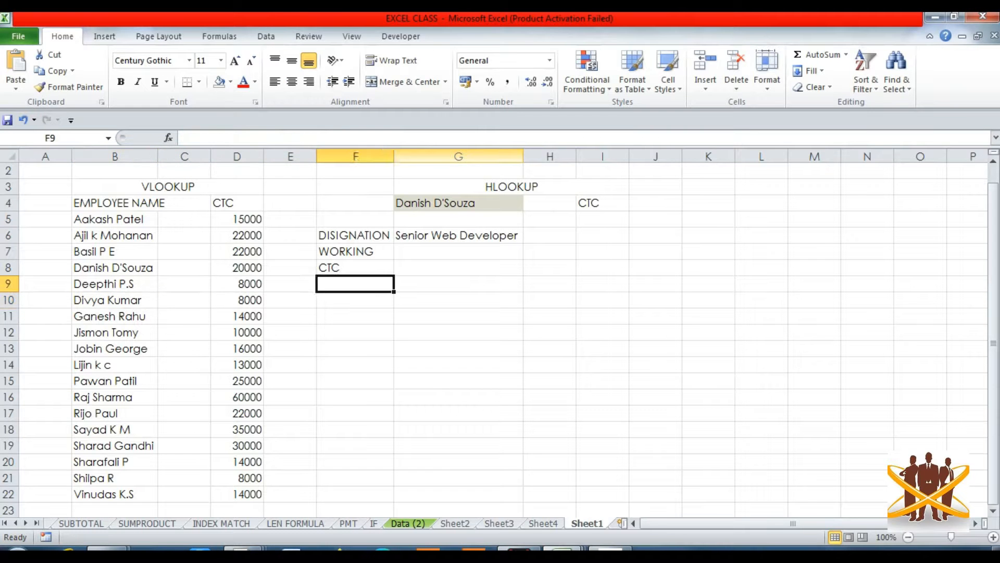
key("Up")
key("Up")
key("Up")
key("Up")
key("Up")
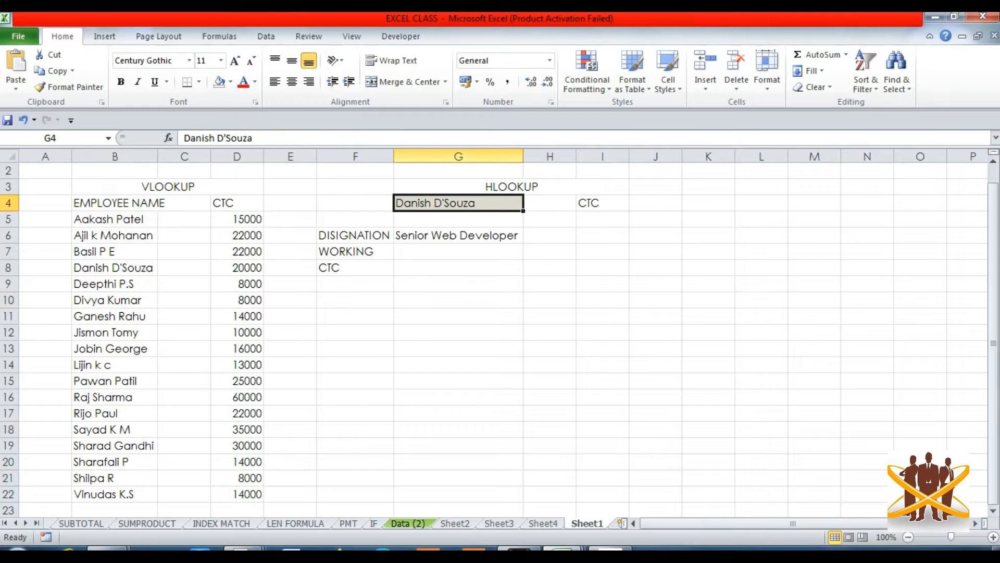
key("BackSpace")
key("ctrl+v")
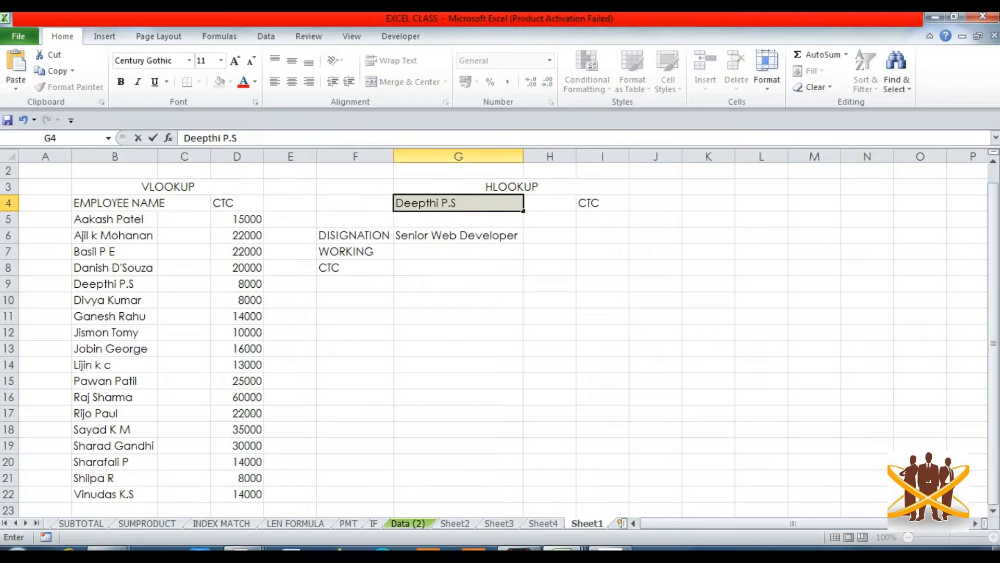
key("Return")
key("Down")
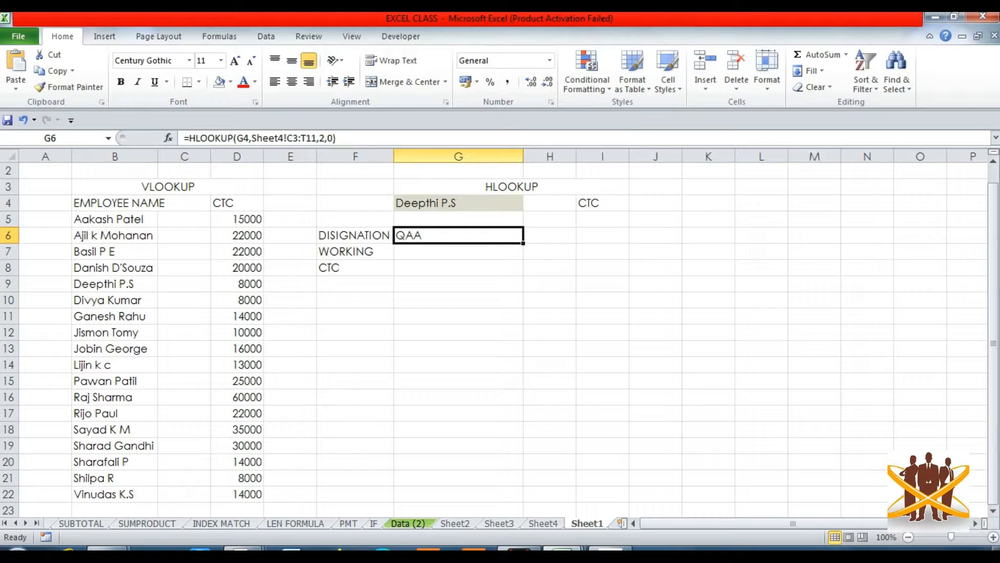
Check the designation in G6 against the same employee's Name and Designation rows on Sheet4.
key("Up")
key("Up")
key("Down")
key("Down")
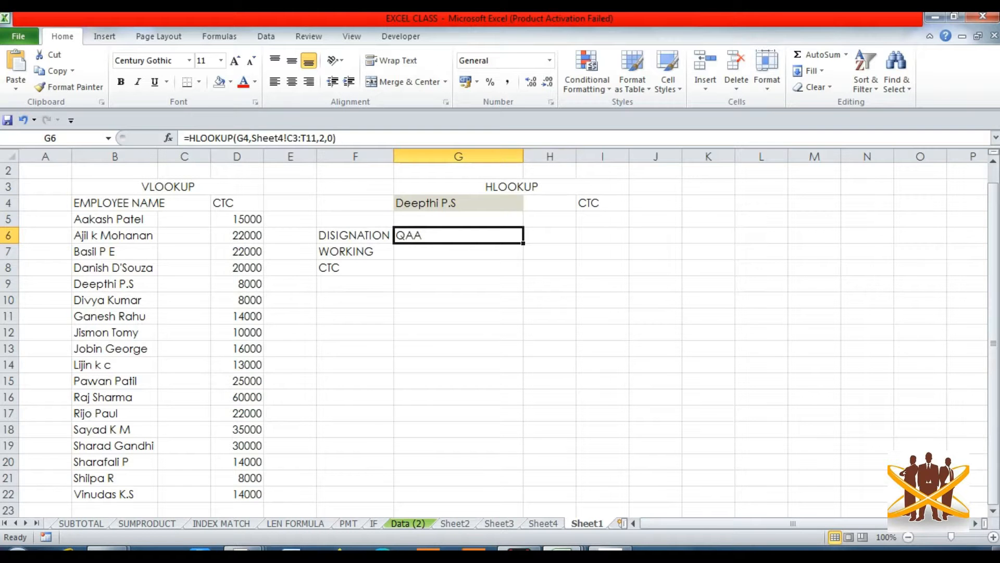
key("ctrl+Page_Up")
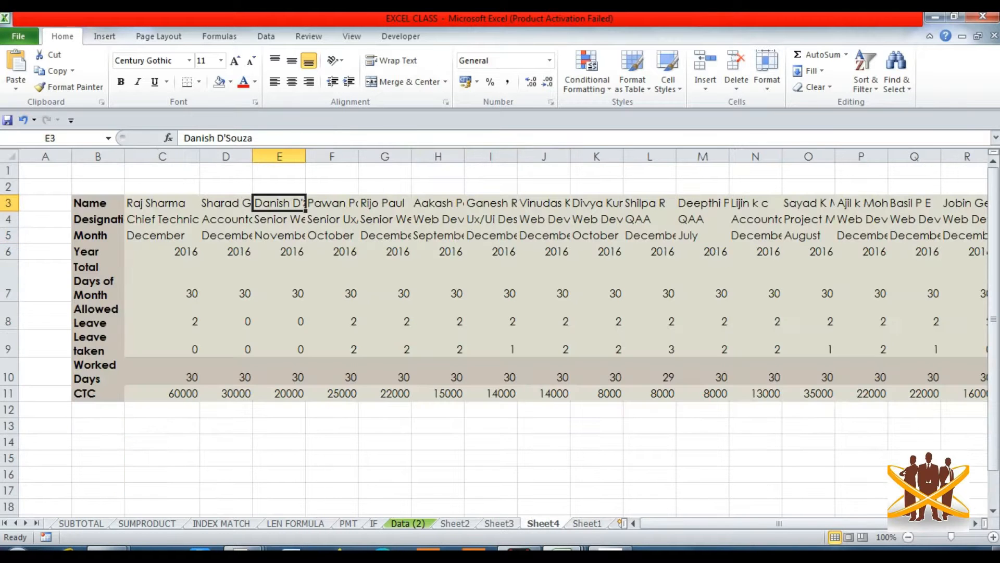
key("Right")
key("Right")
key("Right")
key("Right")
key("Right")
key("Right")
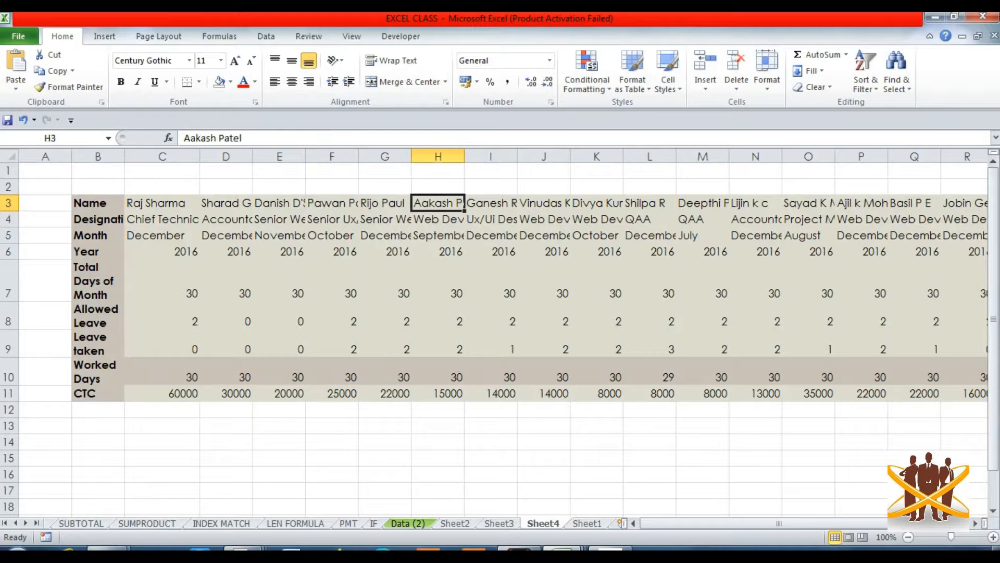
key("Right")
key("Right")
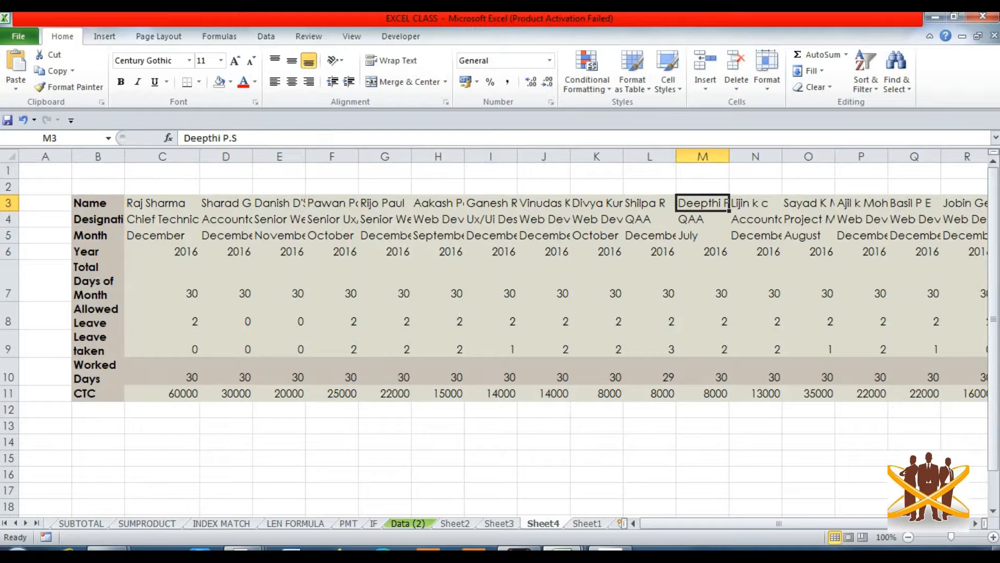
key("Down")
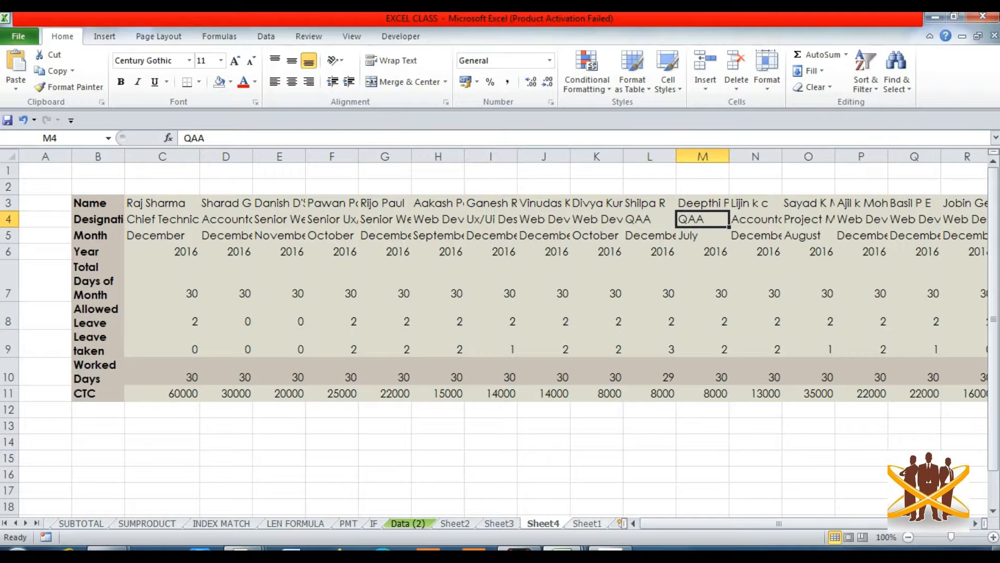
key("ctrl+Page_Down")
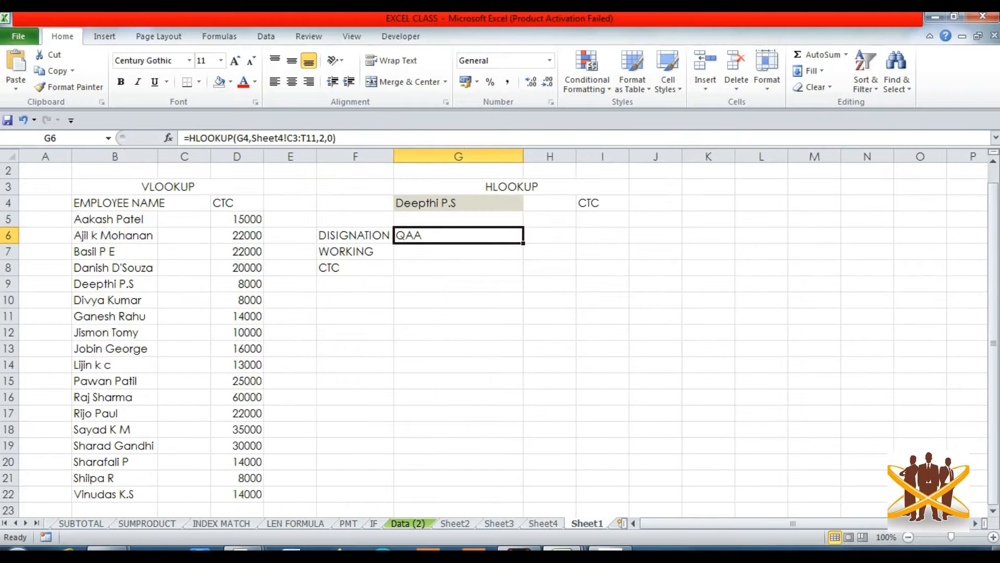
Start an HLOOKUP formula in G8 beside CTC, with the employee name in G4 as the lookup value.
key("Down")
key("Down")
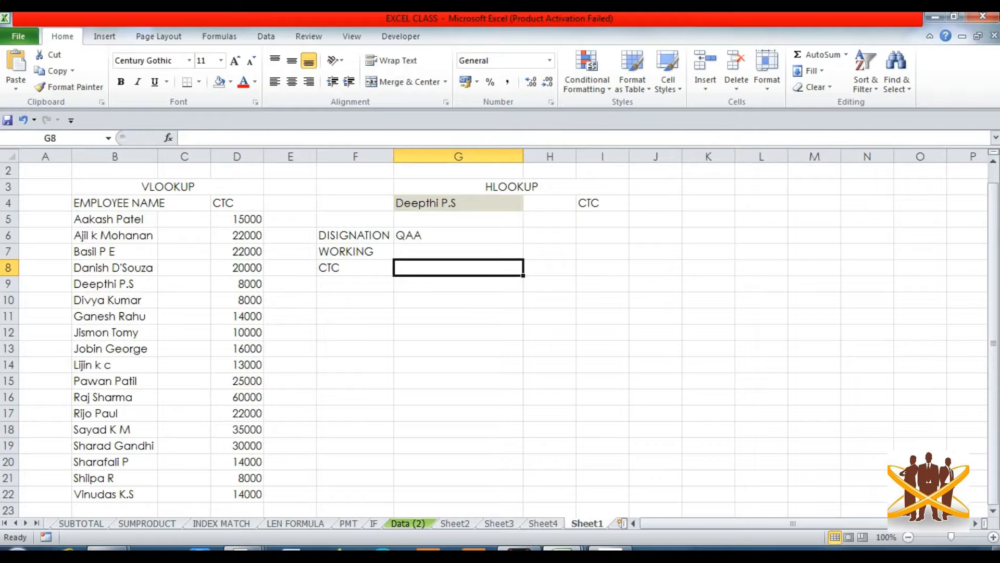
key("Up")
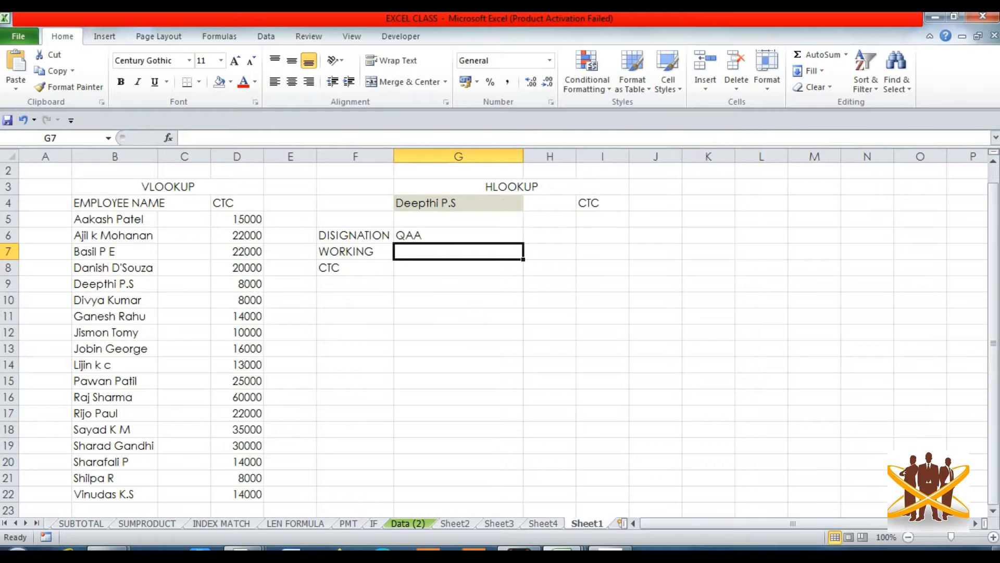
key("Down")
type("=")
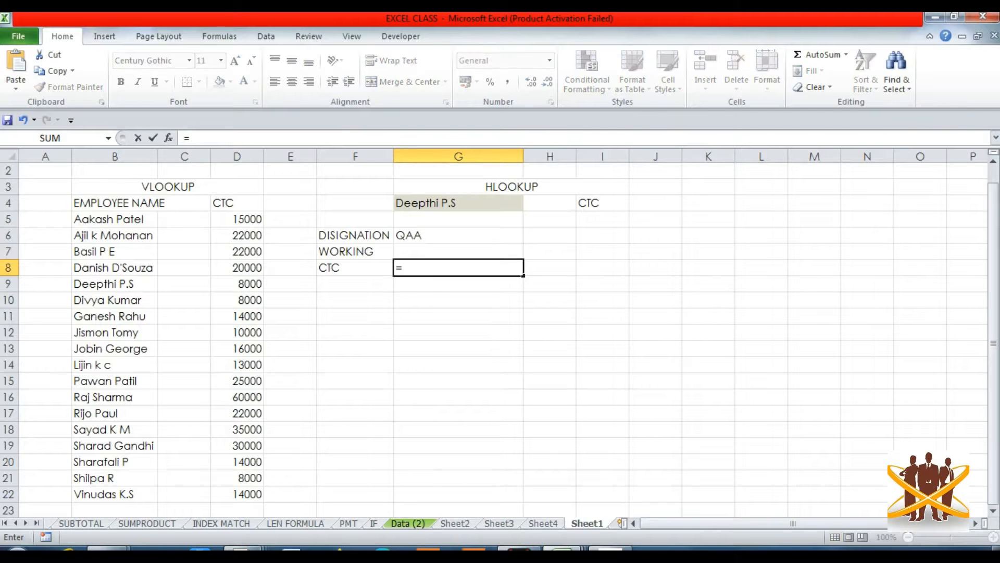
type("HL")
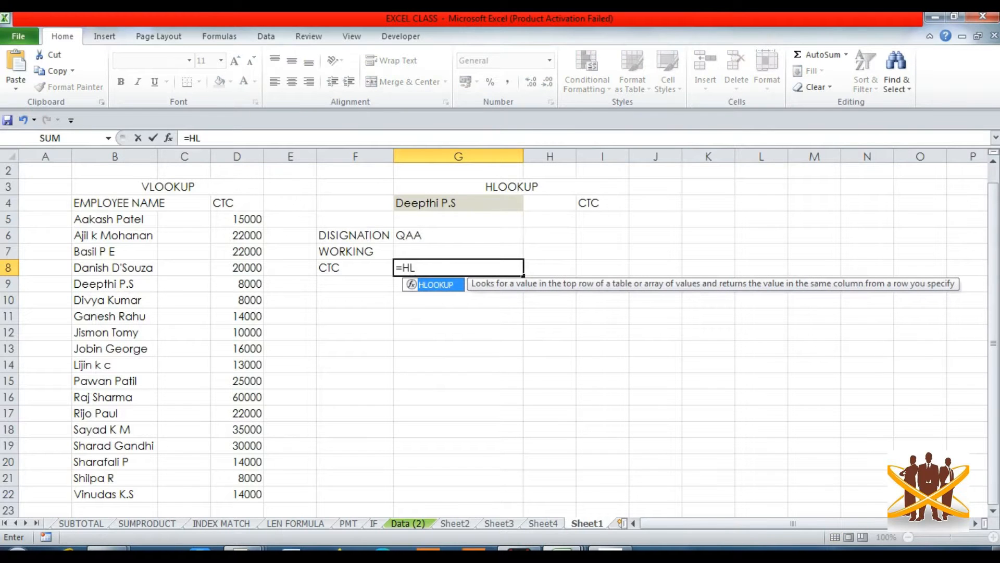
type("OOKUP(")
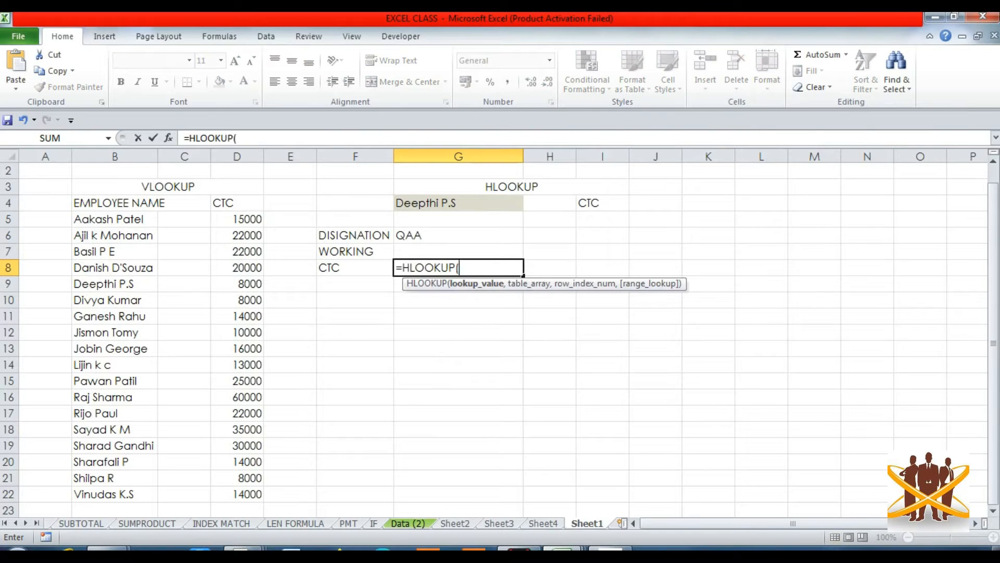
left_click(458, 203)
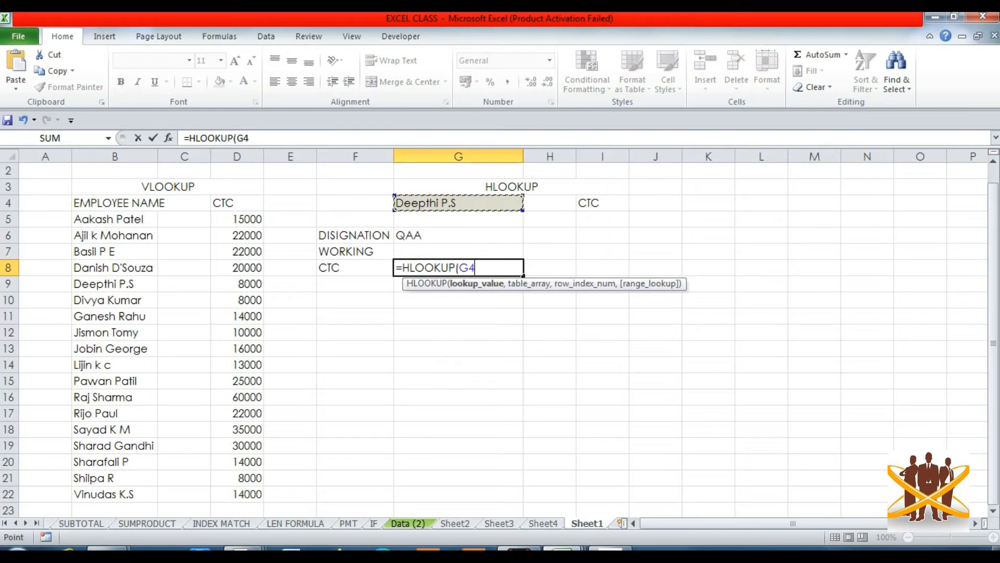
type(",")
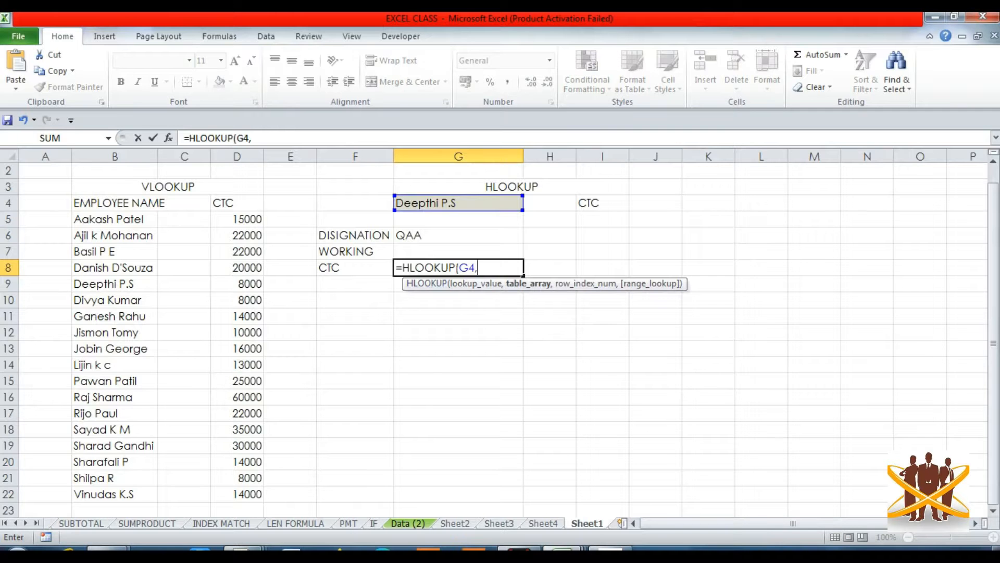
Complete the G8 formula with table array Sheet4!C3:T11, row index 8 and 0 for an exact match.
key("ctrl+Page_Up")
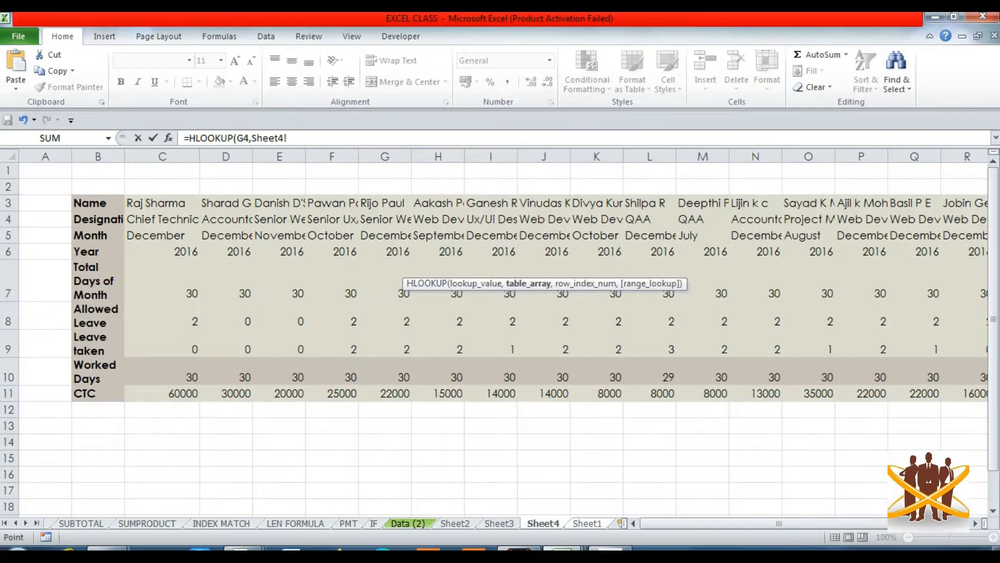
left_click_drag(156, 203, 937, 404)
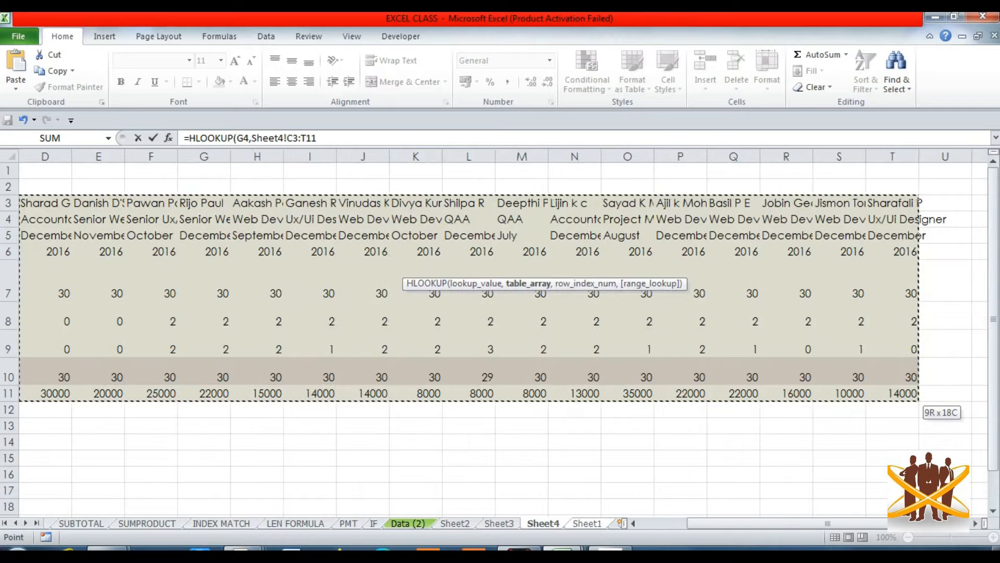
type(",")
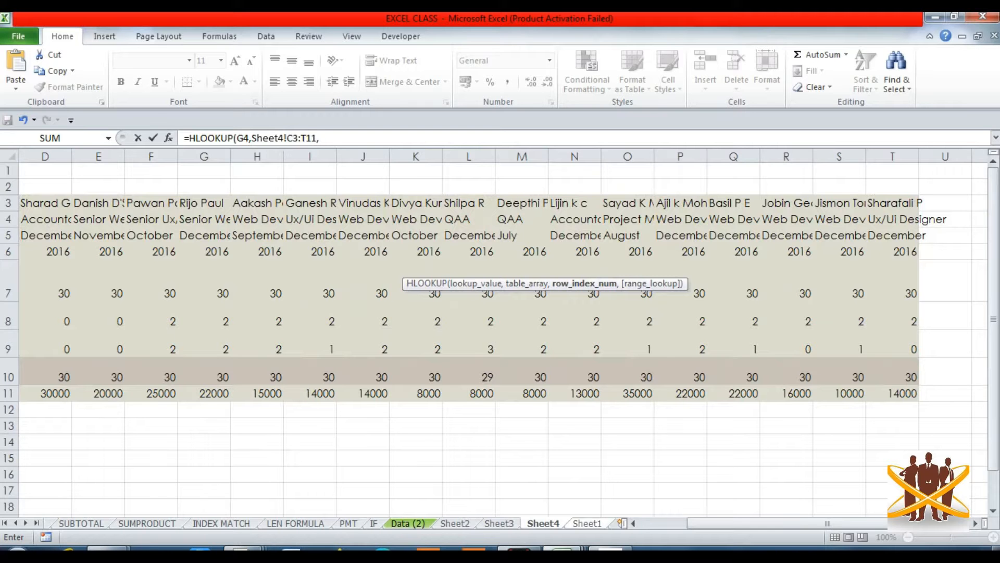
type("8,0")
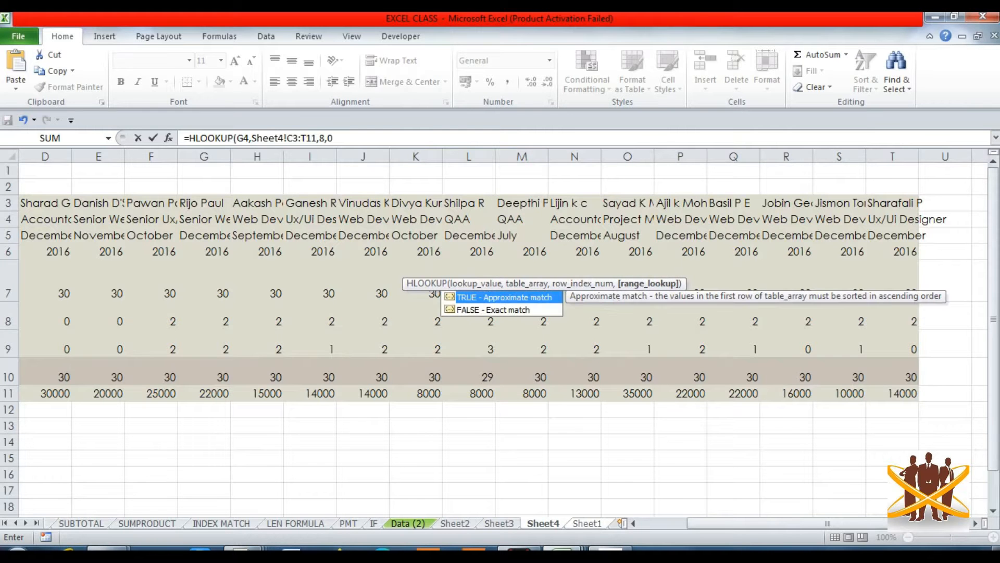
type(")")
key("Return")
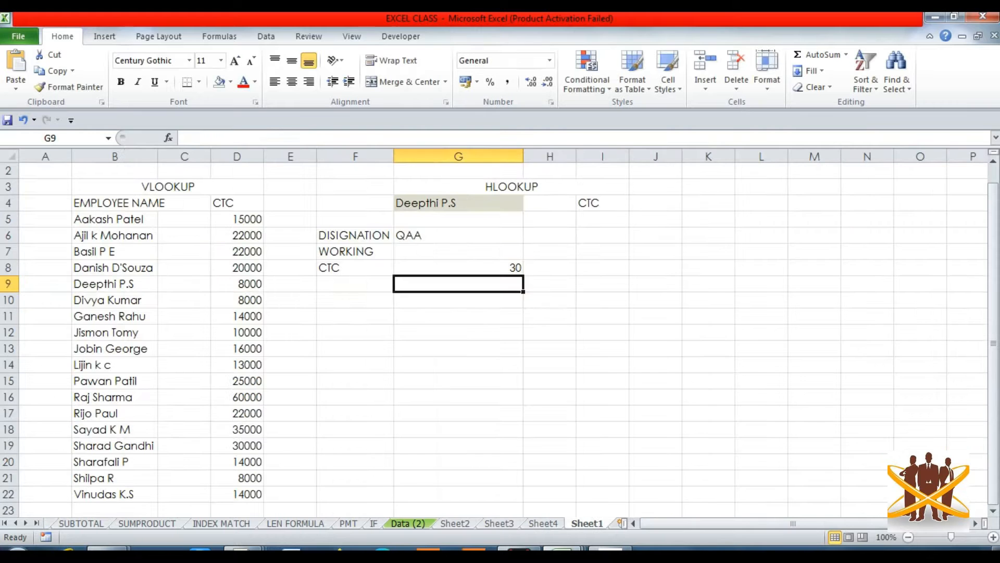
Count the rows of the Sheet4 table from Name down to CTC to determine the row index of CTC.
key("Up")
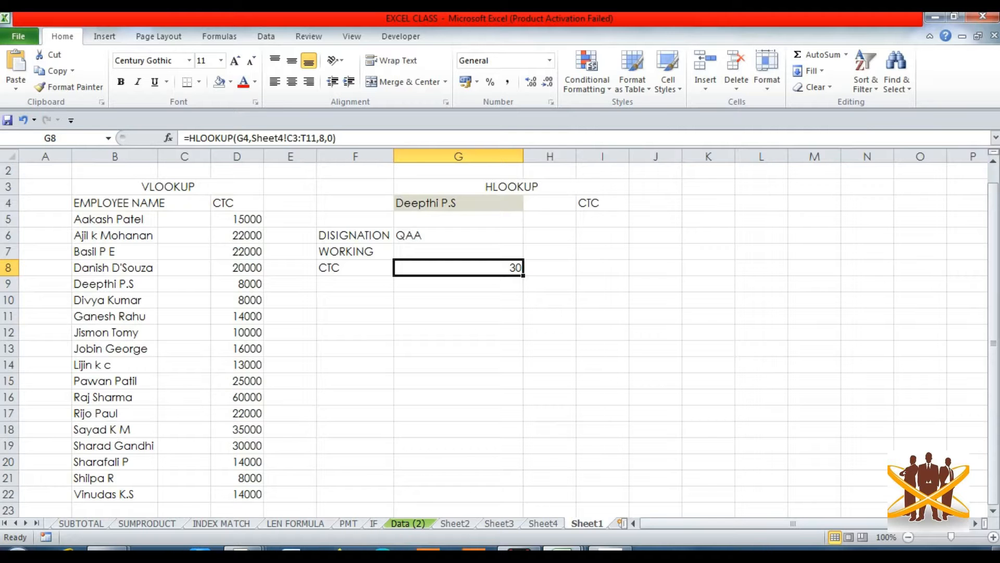
key("ctrl+Page_Up")
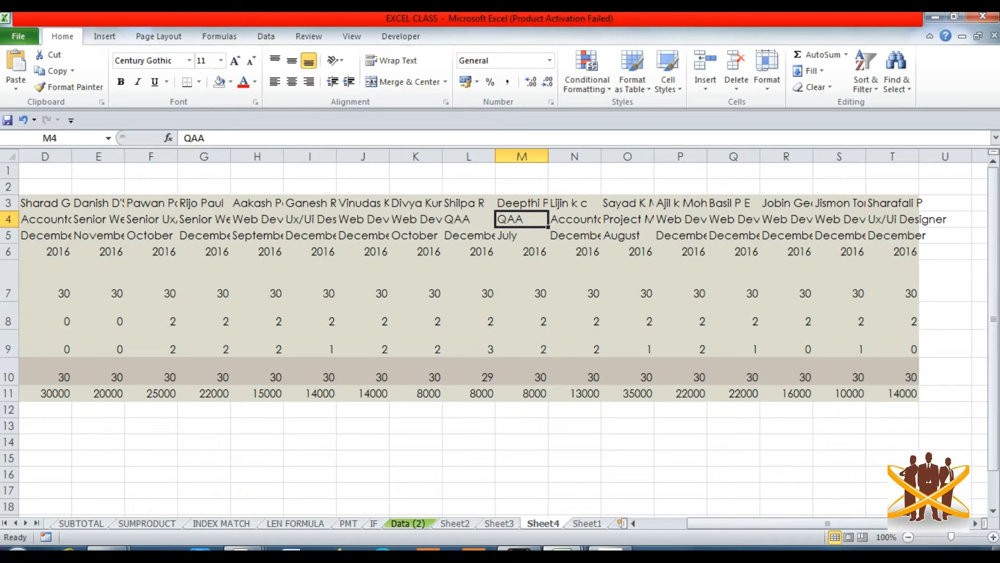
key("Left")
key("Left")
key("Left")
key("Left")
key("Left")
key("Left")
key("Left")
key("Left")
key("Left")
key("Left")
key("Left")
key("Right")
key("Up")
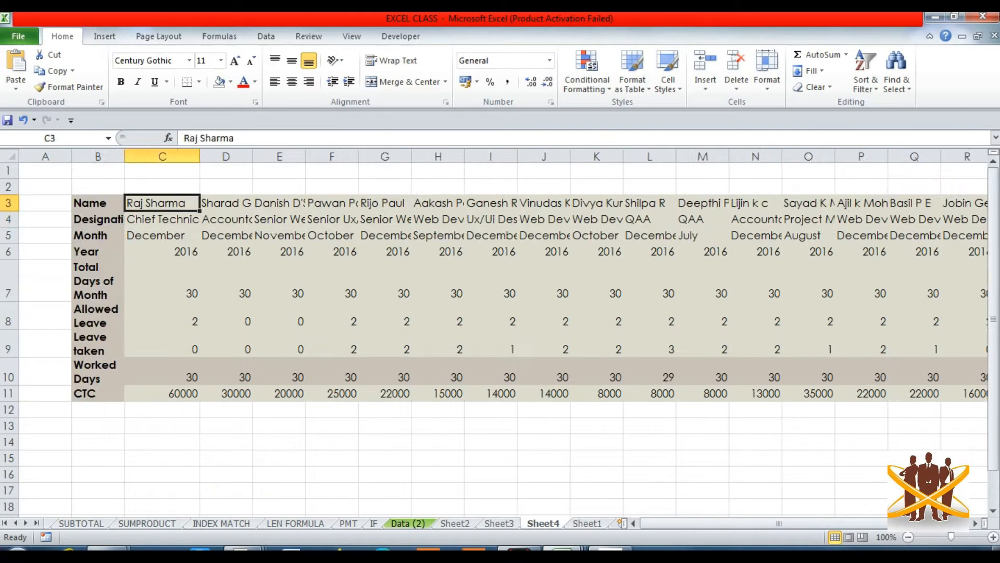
key("Down")
key("Down")
key("Down")
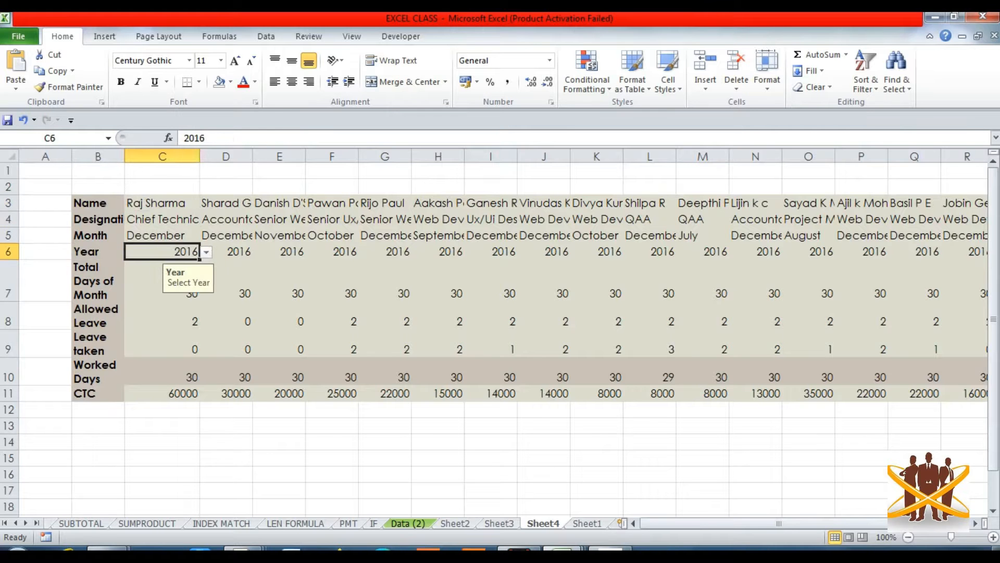
key("Down")
key("Down")
key("Down")
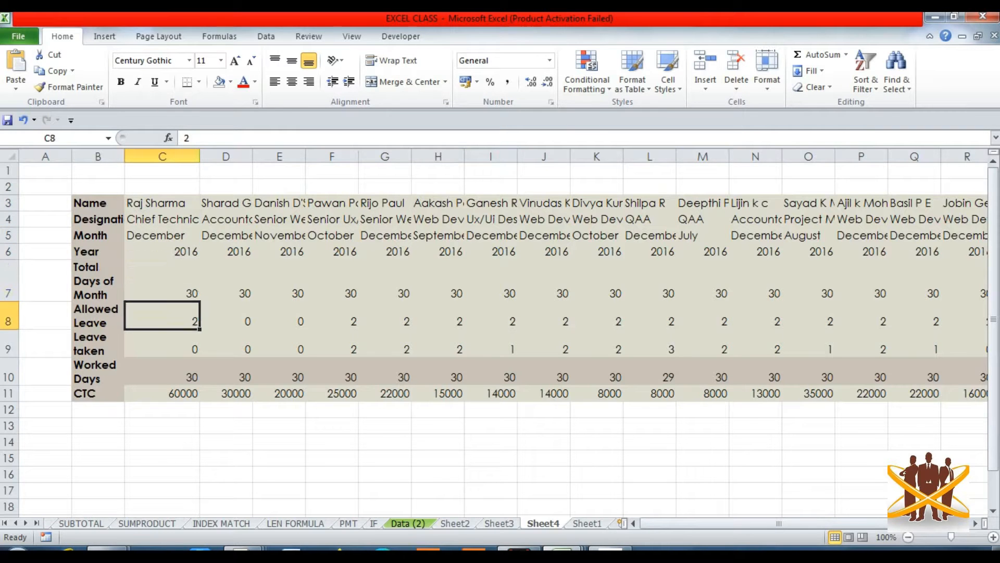
key("Down")
key("Down")
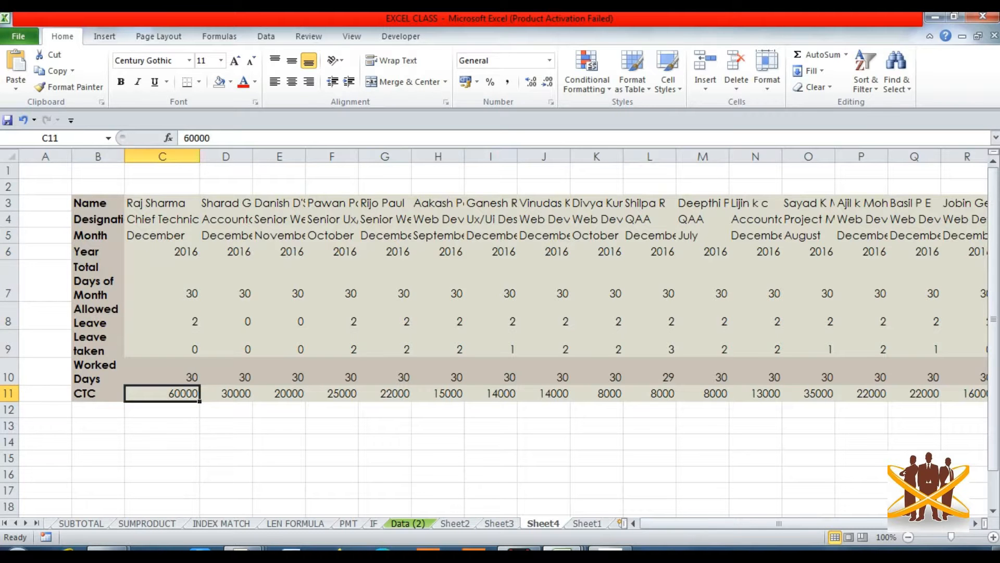
key("ctrl+Page_Down")
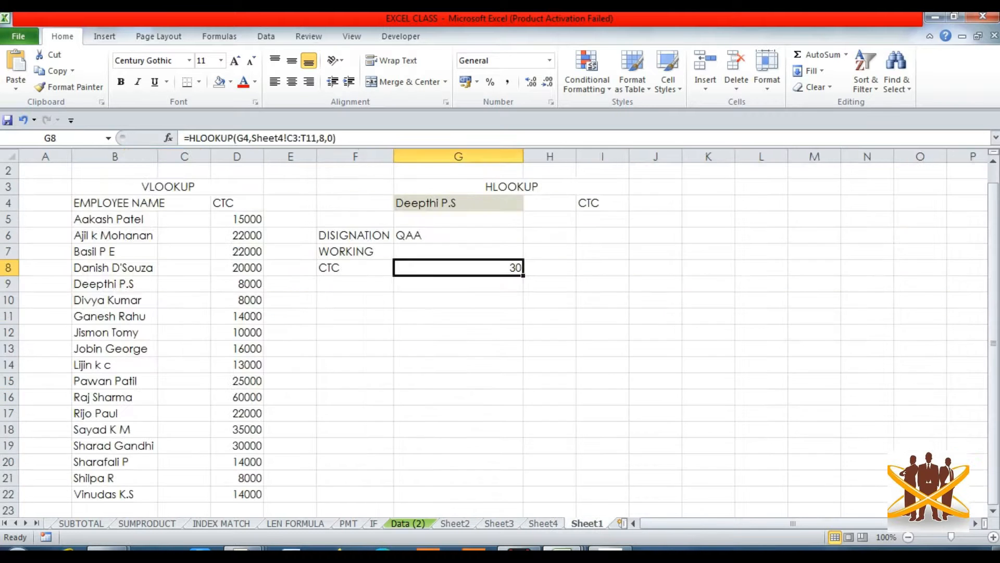
Set the row index number of the HLOOKUP formula in G8 to 9.
key("F2")
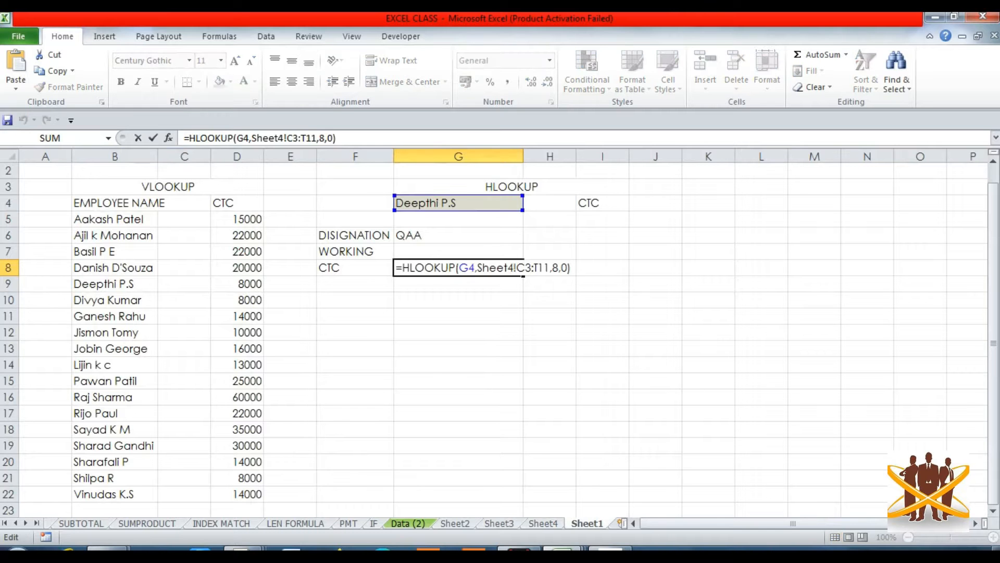
key("Left")
key("Left")
key("Left")
key("BackSpace")
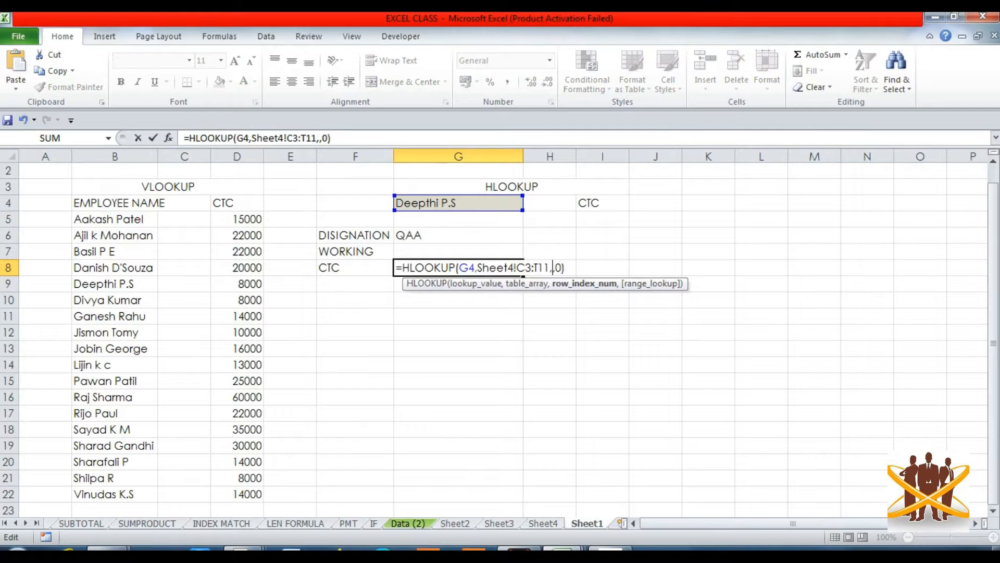
type("9")
key("Return")
key("Up")
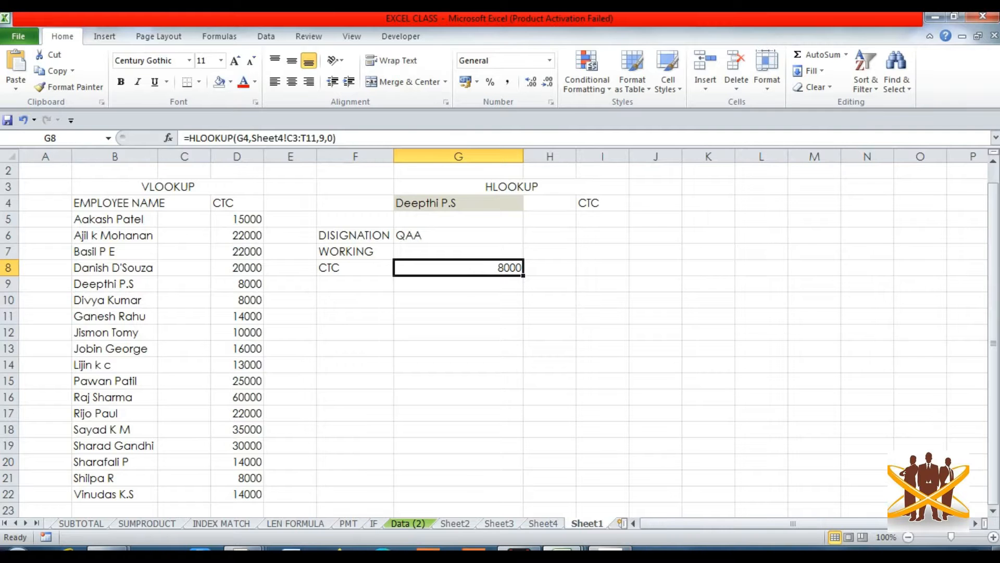
Check the CTC in G8 against the CTC row of the same employee's column on Sheet4.
key("ctrl+Page_Up")
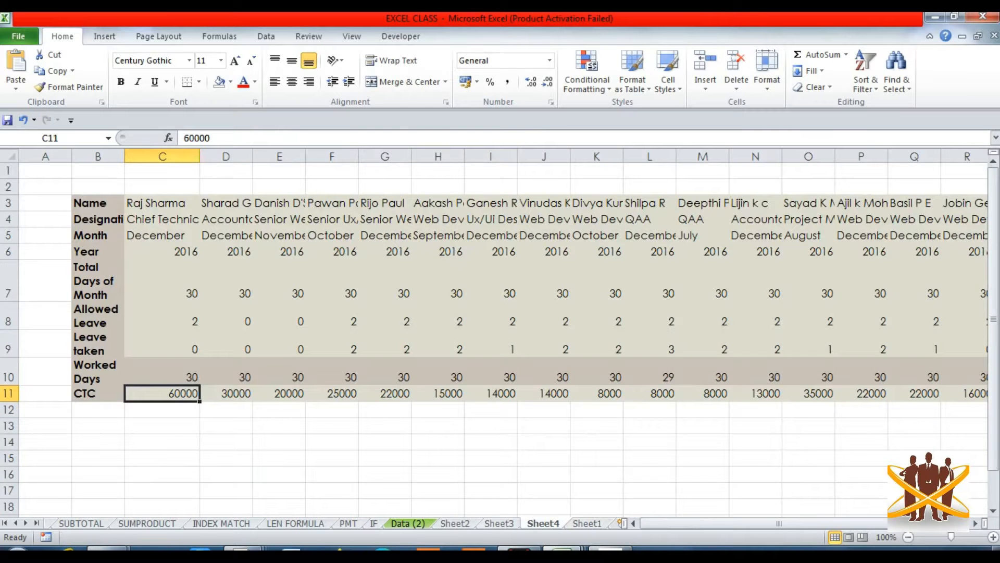
left_click(703, 235)
left_click(702, 252)
left_click(703, 316)
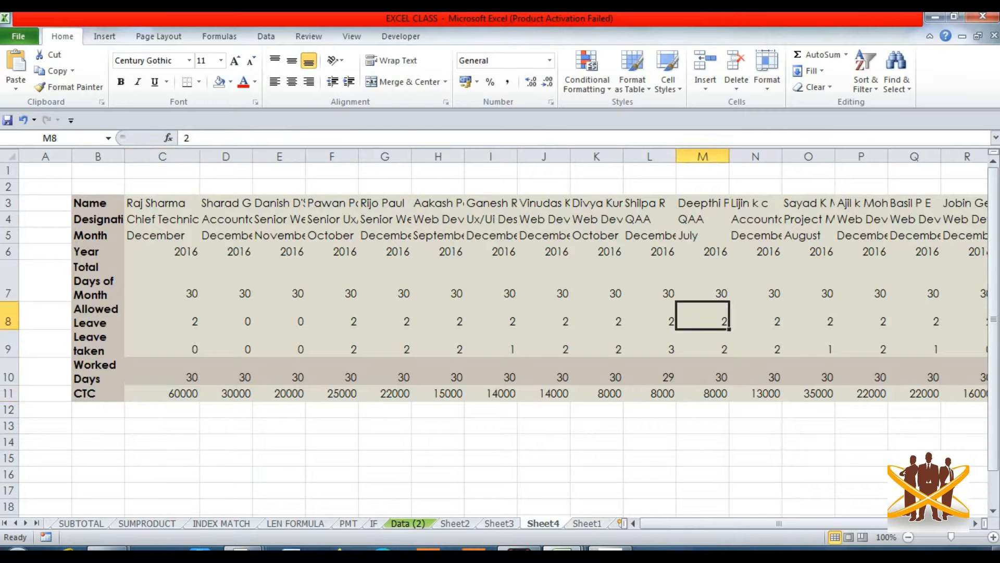
left_click(702, 410)
left_click(703, 394)
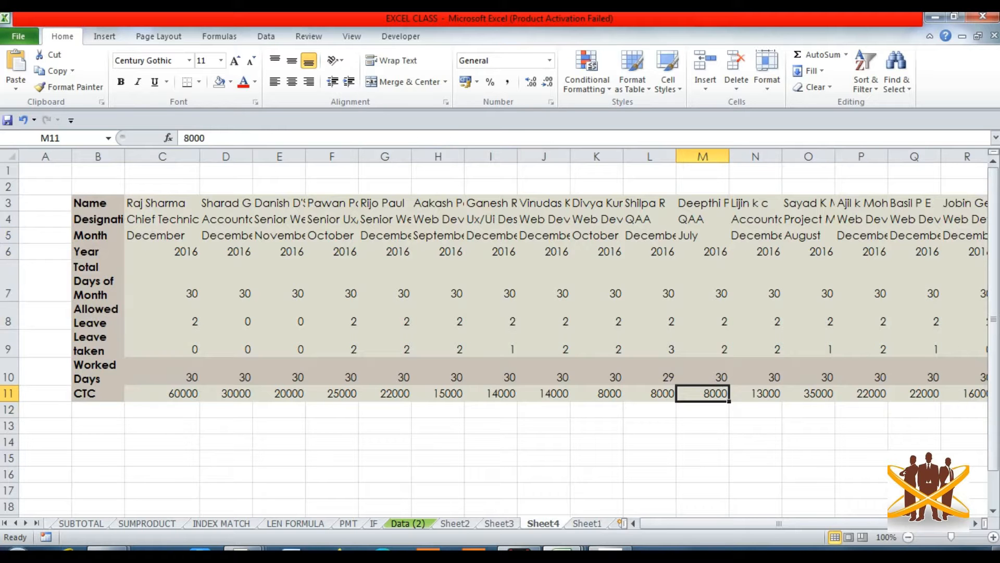
key("ctrl+Page_Down")
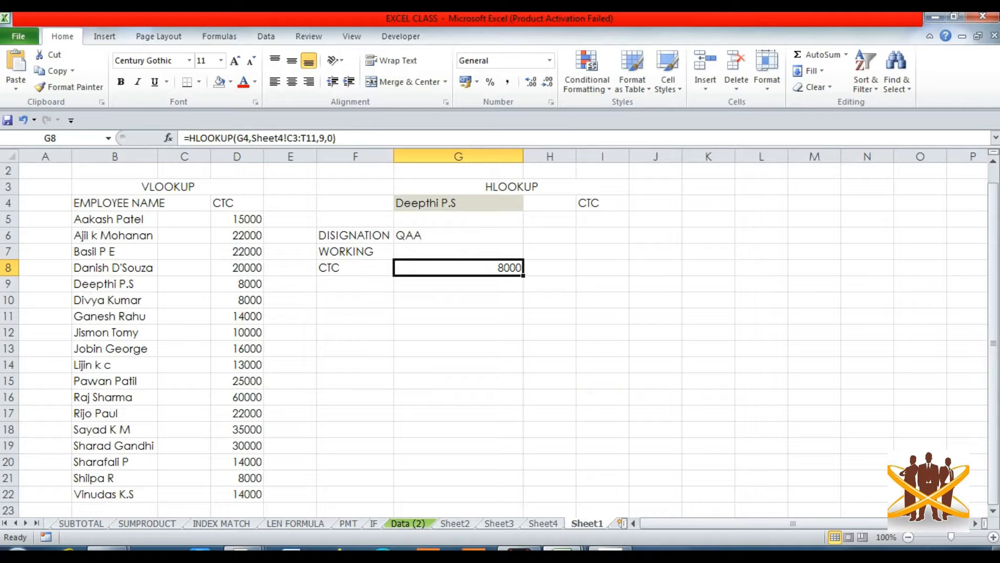
Start an HLOOKUP formula in G7 beside WORKING, with the employee name in G4 as the lookup value.
left_click(459, 252)
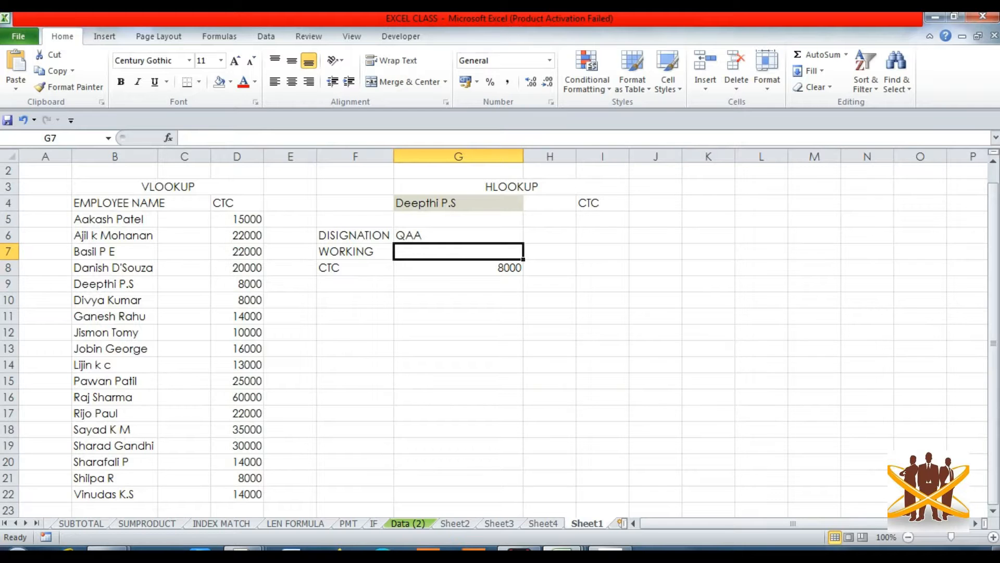
type("=HLO")
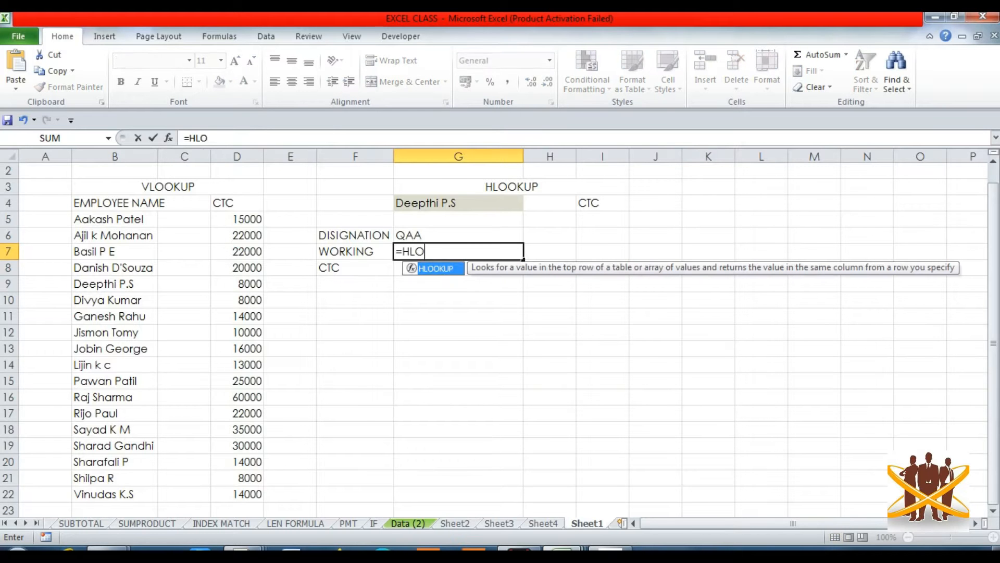
type("OKUP(")
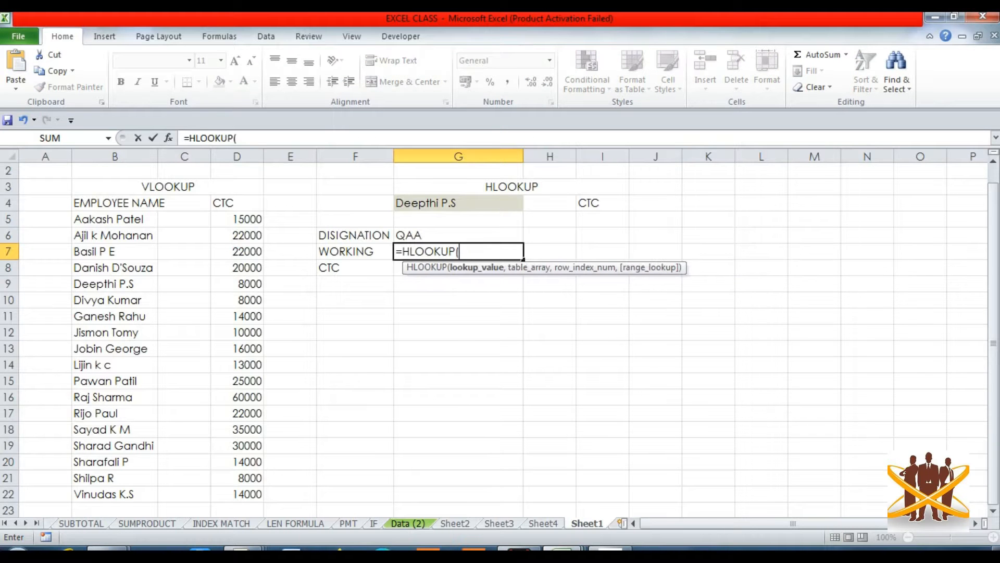
key("Up")
key("Up")
key("Up")
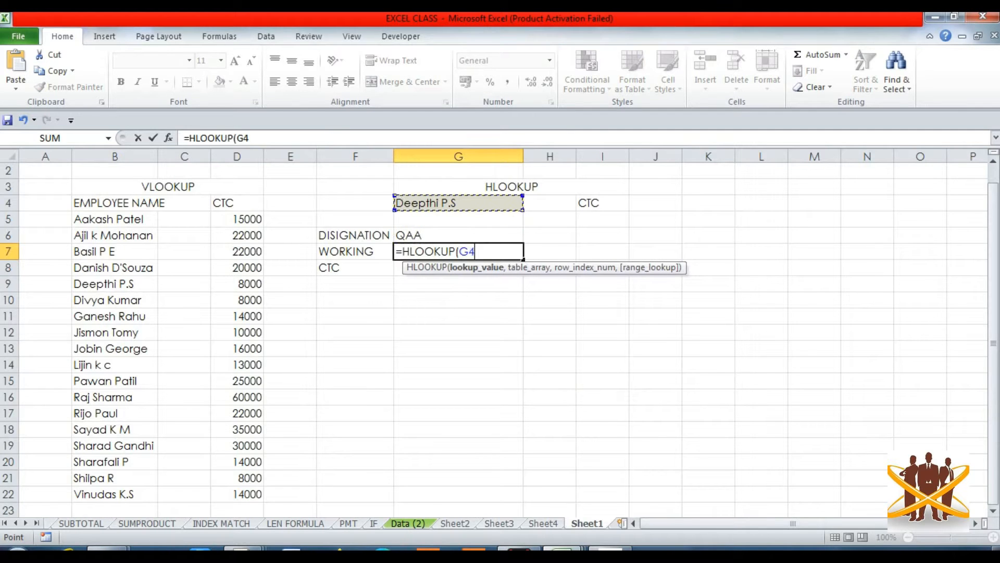
type(",")
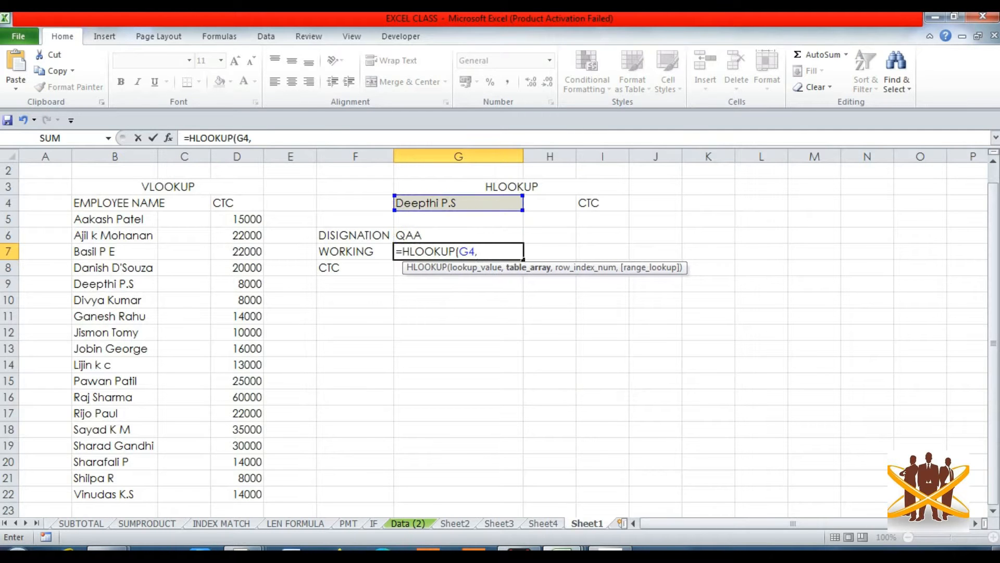
Complete the G7 formula with table array Sheet4!C3:T11, row index 8 and 0 for an exact match.
key("ctrl+Page_Up")
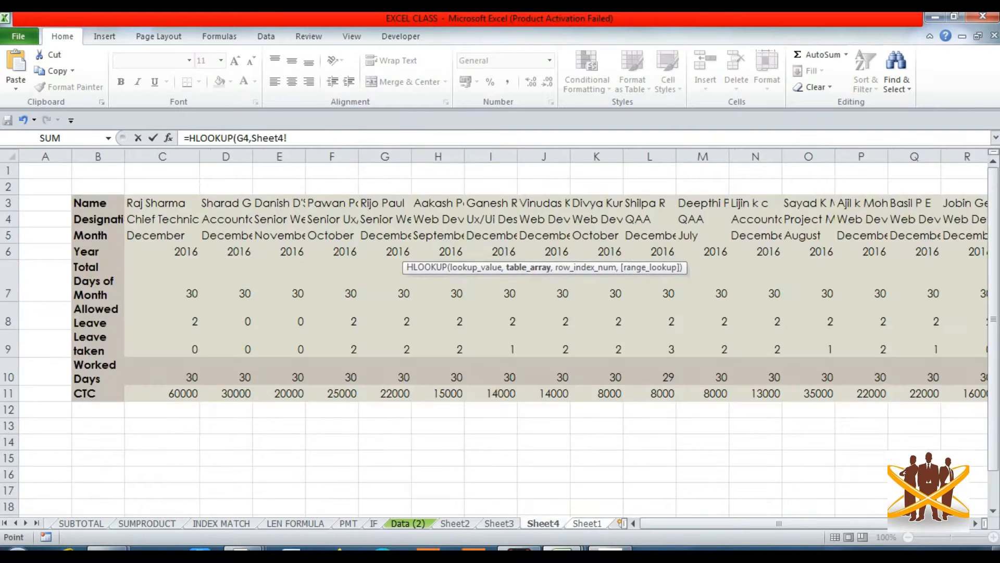
left_click_drag(166, 203, 758, 395)
type(",")
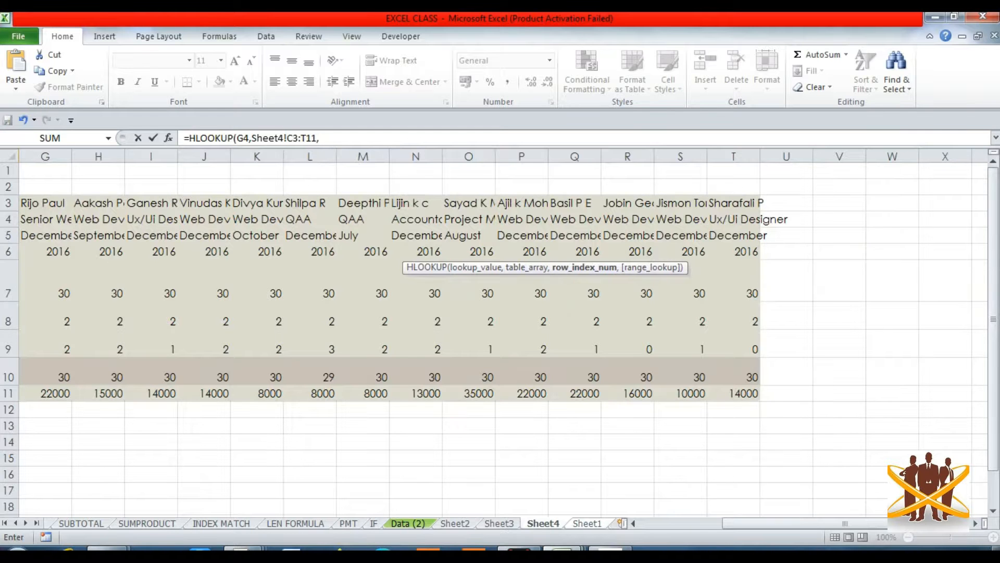
type("8,0)")
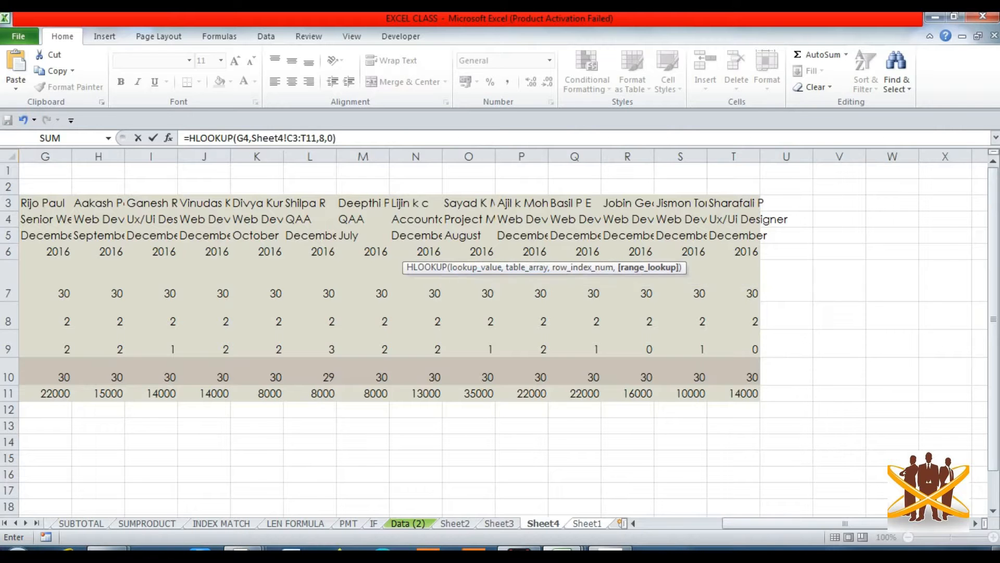
key("Return")
left_click(458, 251)
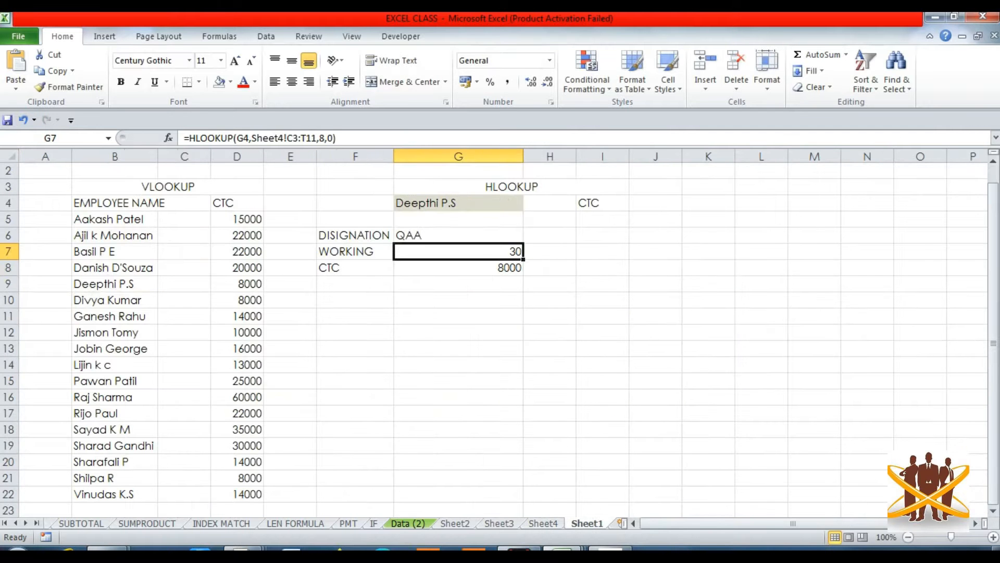
Review the designation, working days and CTC lookups in G6:G8 together with the lookup name in G4.
key("Up")
key("Down")
key("Up")
key("Down")
key("Down")
key("Up")
key("Up")
key("Up")
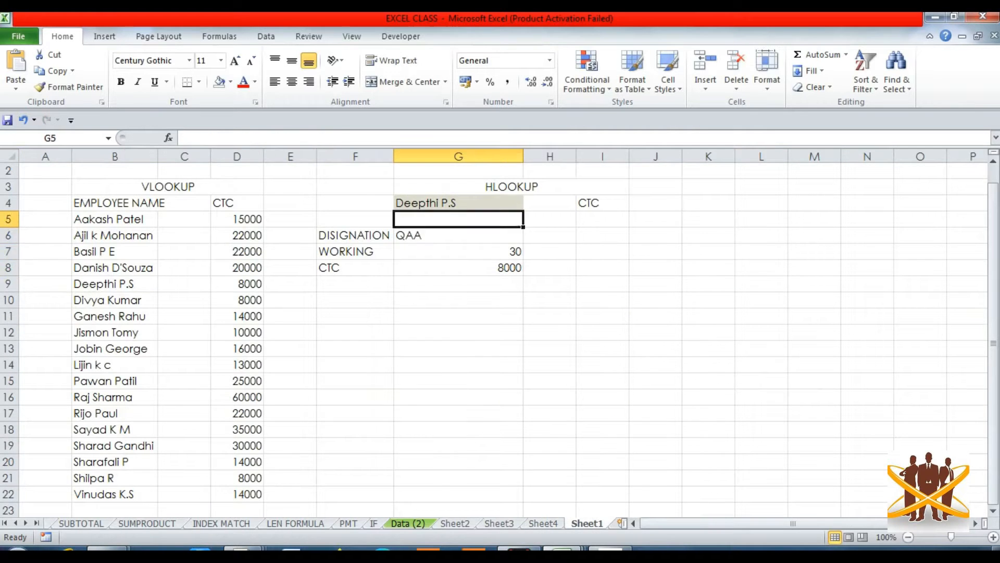
key("Up")
key("Down")
key("Down")
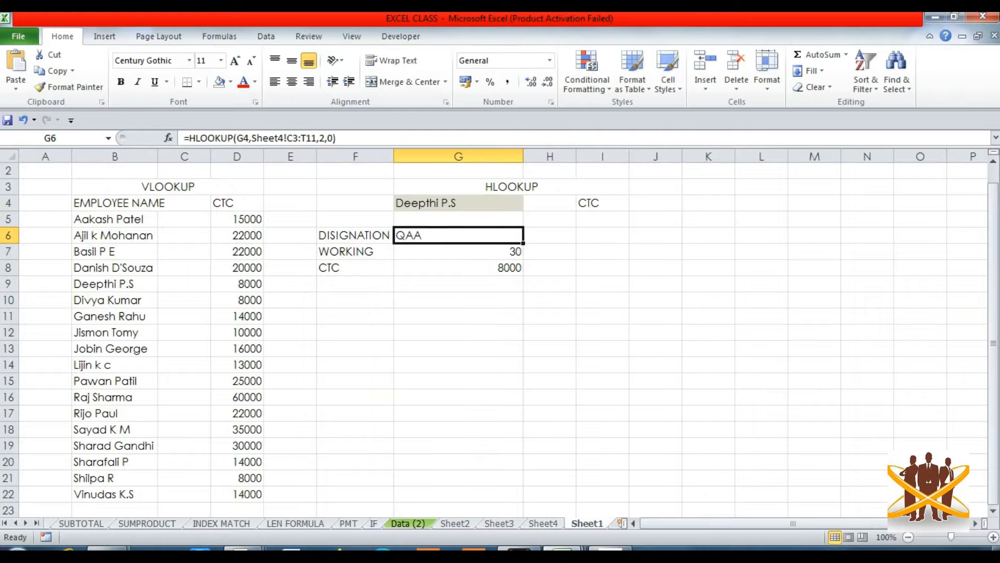
key("Down")
key("Up")
Make the table array in the G6 designation formula absolute as Sheet4!$C$3:$T$11.
key("F2")
left_click(558, 236)
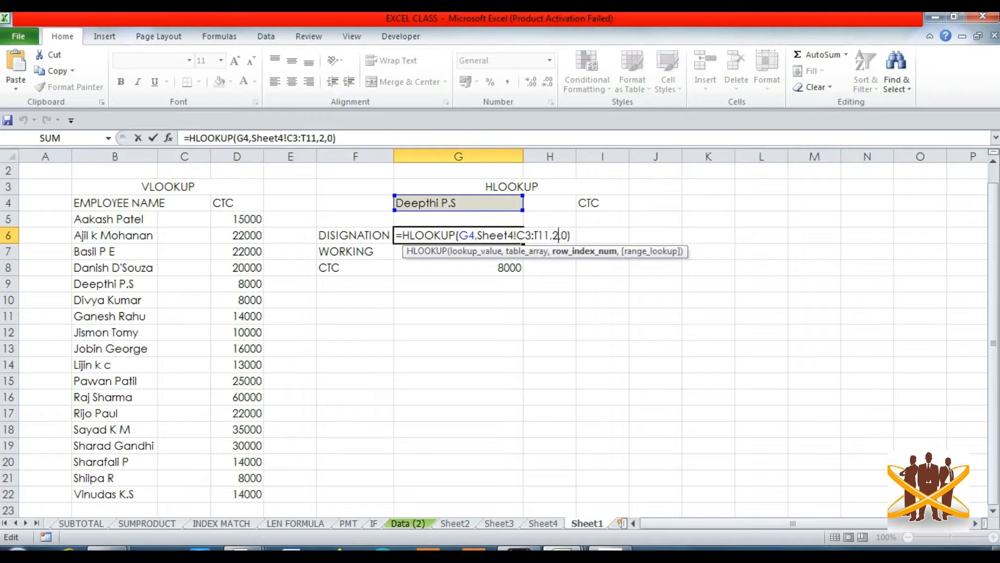
key("Left")
key("Left")
key("Left")
key("Left")
key("Left")
key("Left")
key("Left")
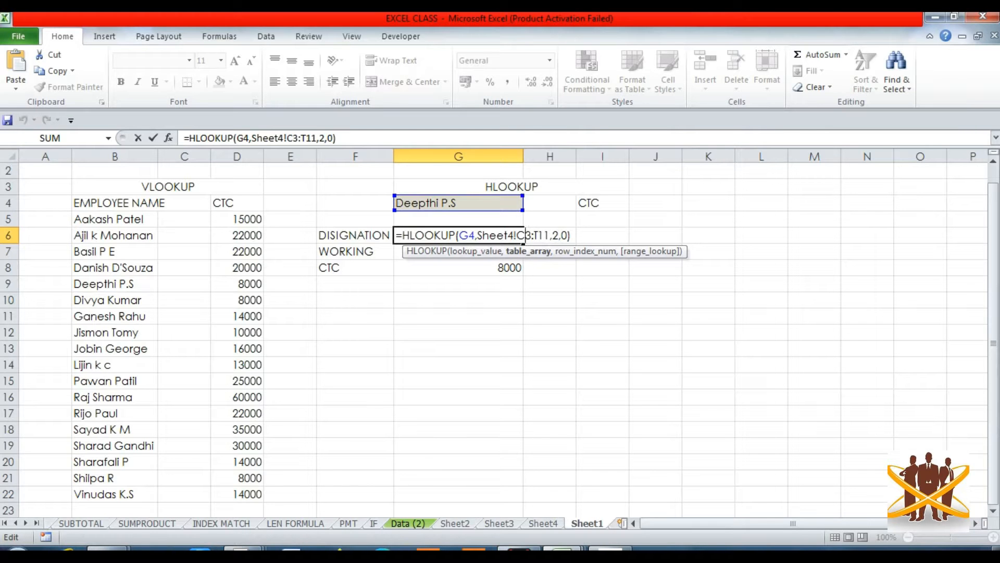
key("F4")
key("Right")
key("Right")
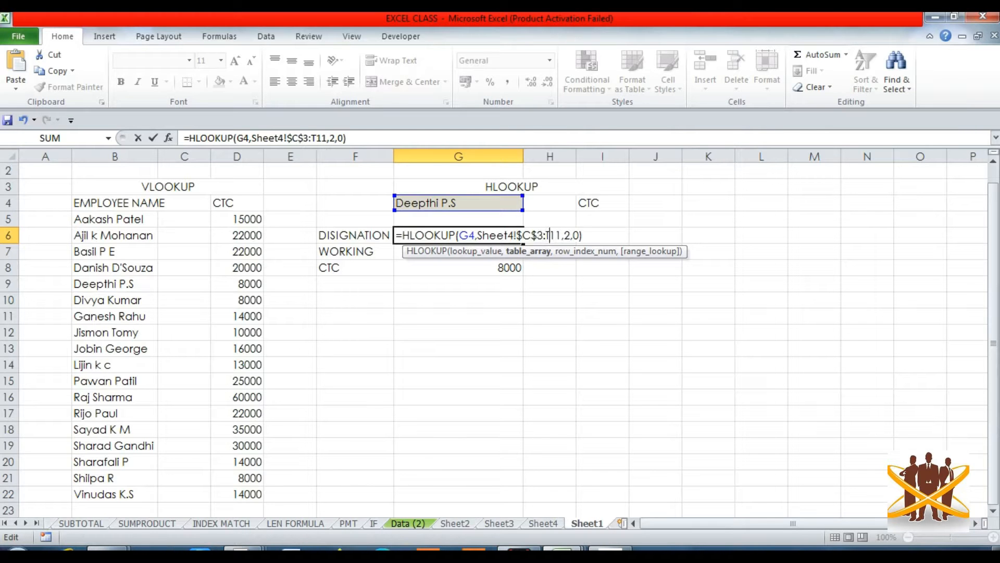
key("F4")
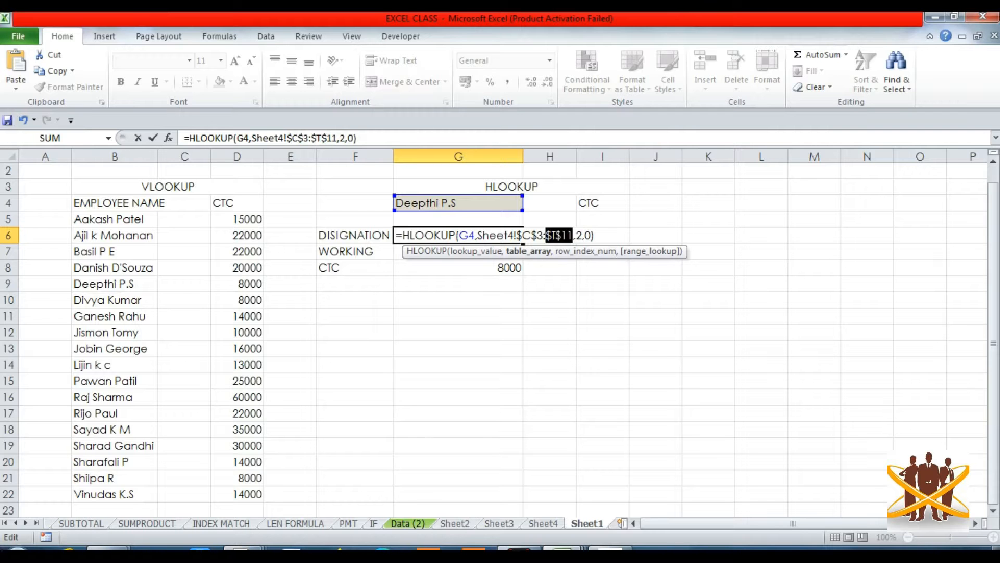
key("Return")
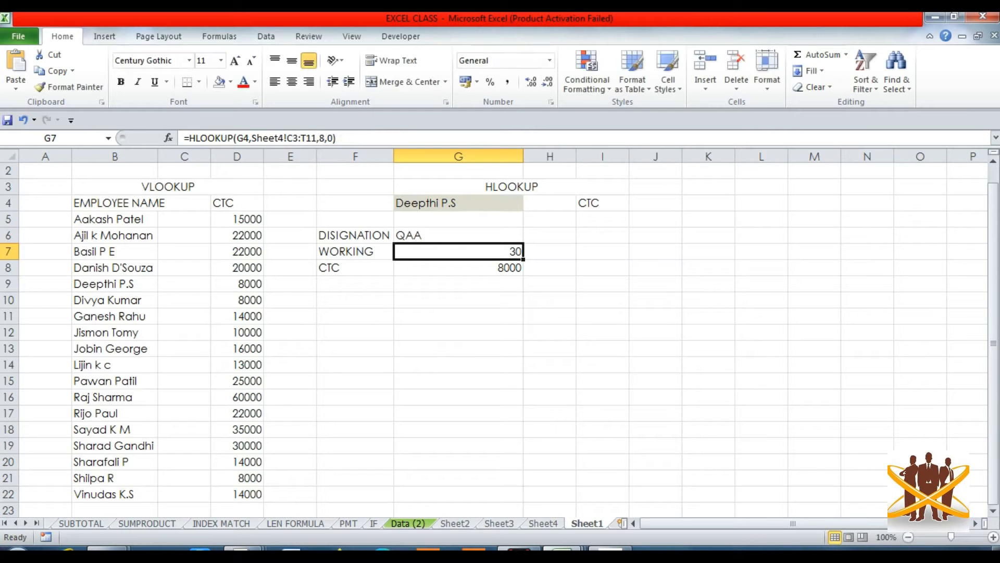
left_click(458, 236)
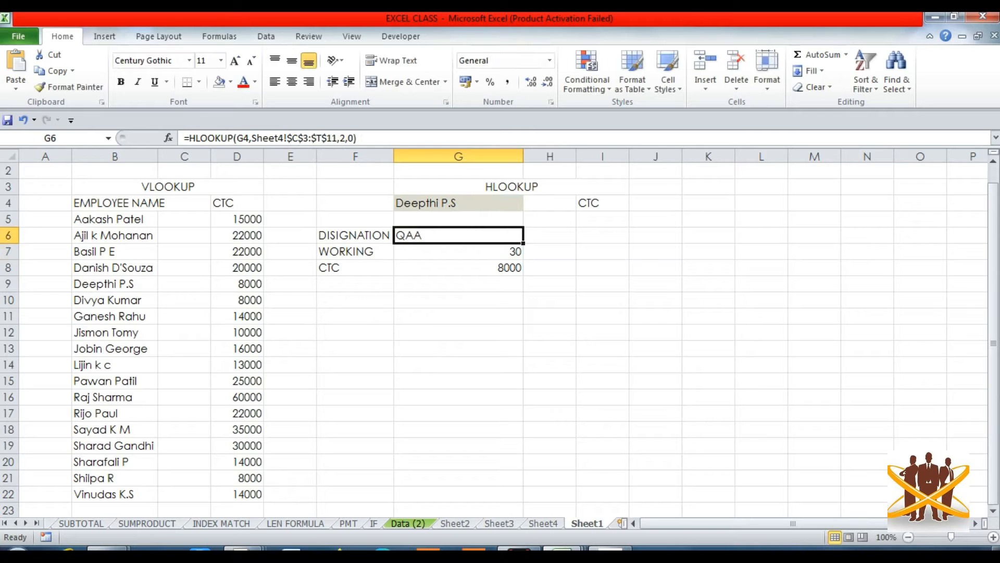
Make the table array in the G7 working days formula absolute as Sheet4!$C$3:$T$11.
left_click(459, 251)
left_click(458, 236)
key("Down")
key("F2")
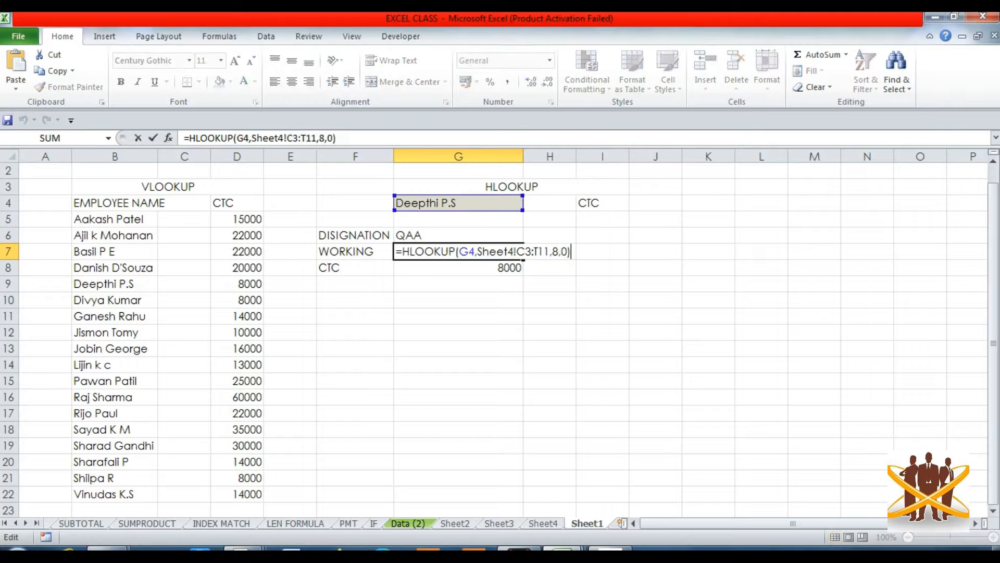
key("Left")
key("Left")
key("Left")
key("Left")
key("Left")
key("Left")
key("Left")
key("Left")
key("Left")
key("Left")
key("Left")
key("Left")
key("Left")
key("Left")
key("Left")
key("Left")
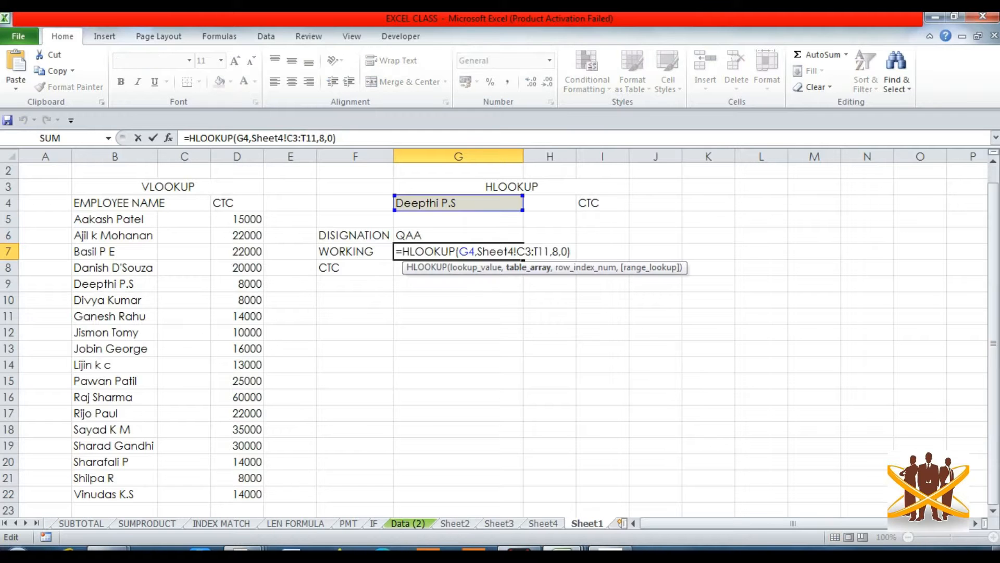
key("Right")
key("Right")
key("Right")
key("Right")
key("F4")
key("Right")
key("Right")
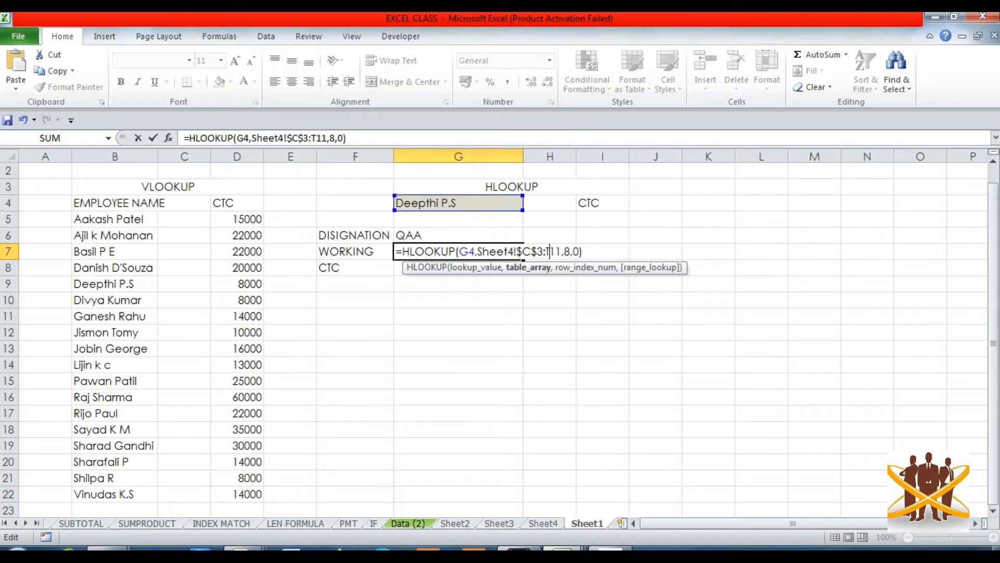
key("F4")
key("Return")
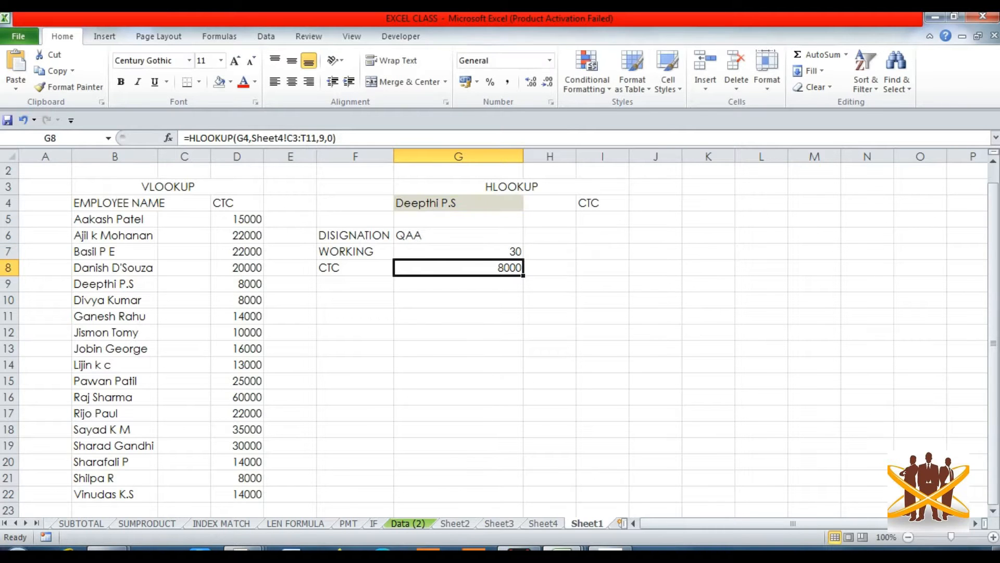
Make the table array in the G8 CTC formula absolute as Sheet4!$C$3:$T$11.
key("F2")
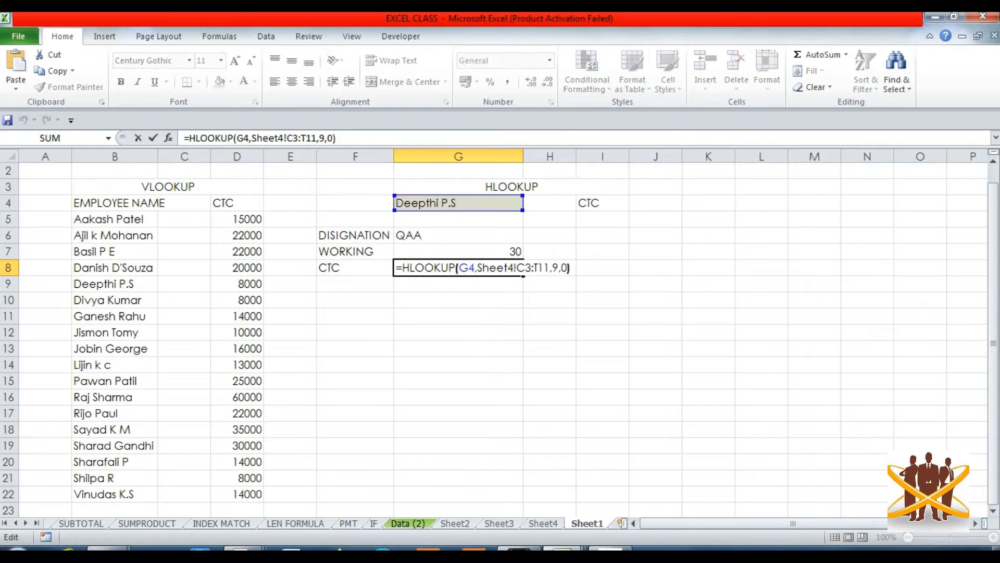
key("Left")
key("Left")
key("Left")
key("Left")
key("Left")
key("Left")
key("Left")
key("Left")
key("Left")
key("Left")
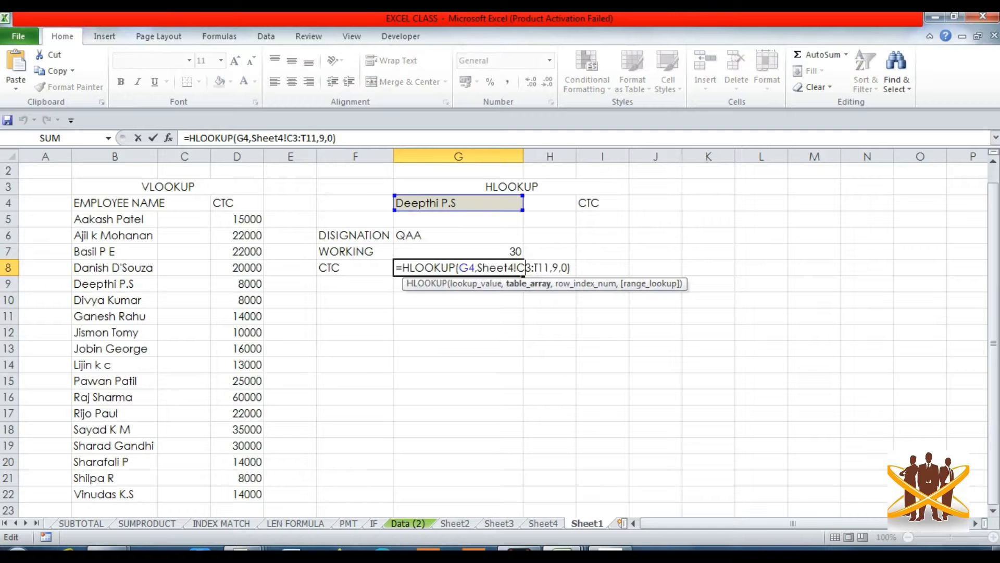
key("F4")
key("Right")
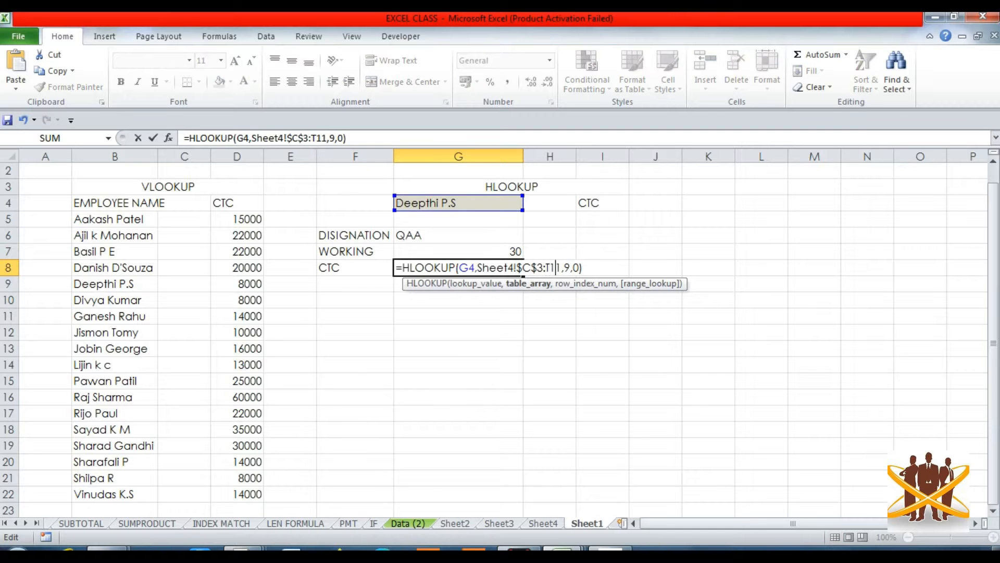
key("Left")
key("F4")
key("Return")
Copy the lookup name and its HLOOKUP formulas from G4:G8 into the adjacent column starting at H4.
key("Up")
key("Up")
key("Up")
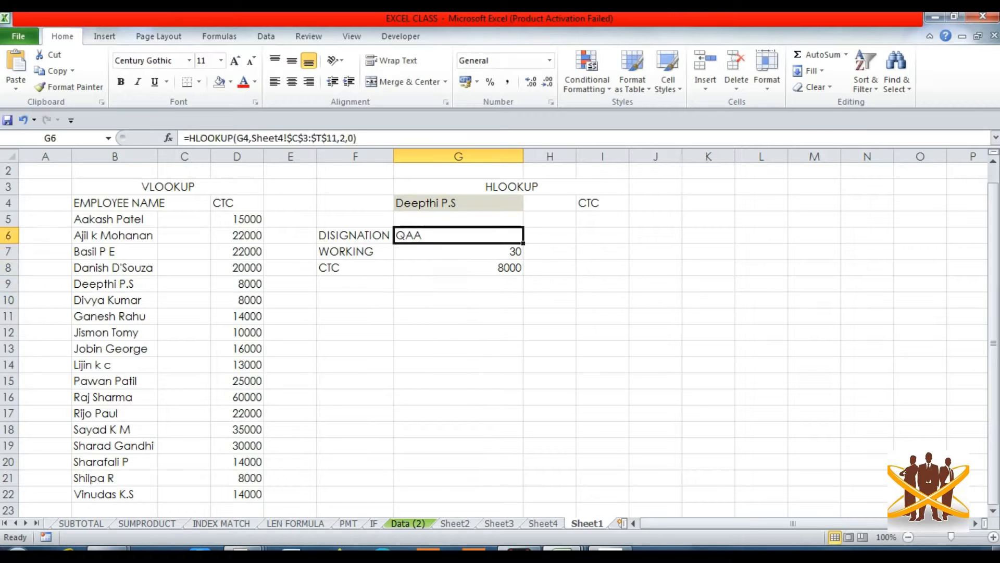
key("Up")
key("Up")
key("shift+Down")
key("shift+Down")
key("shift+Down")
key("shift+Down")
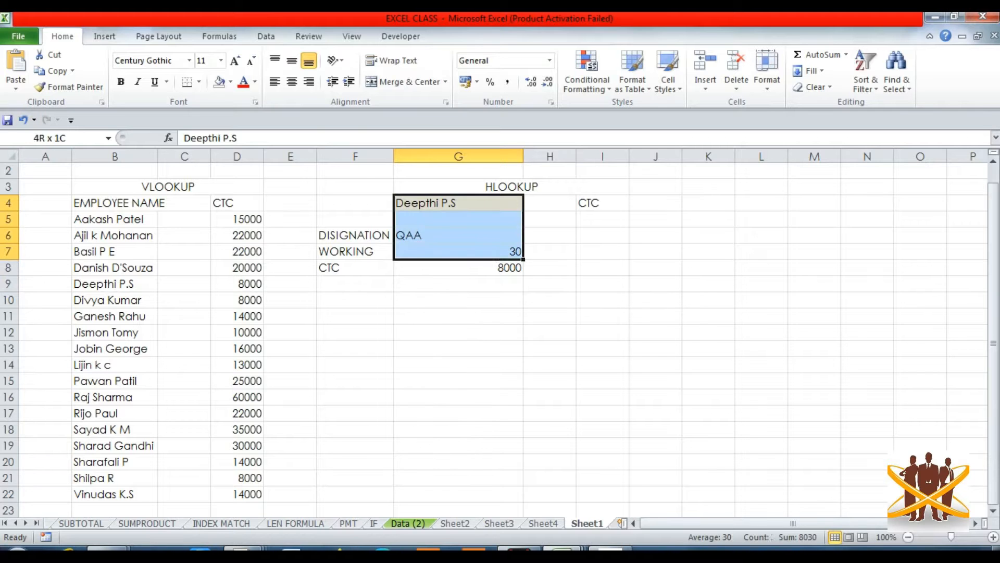
key("ctrl+c")
key("Right")
key("Return")
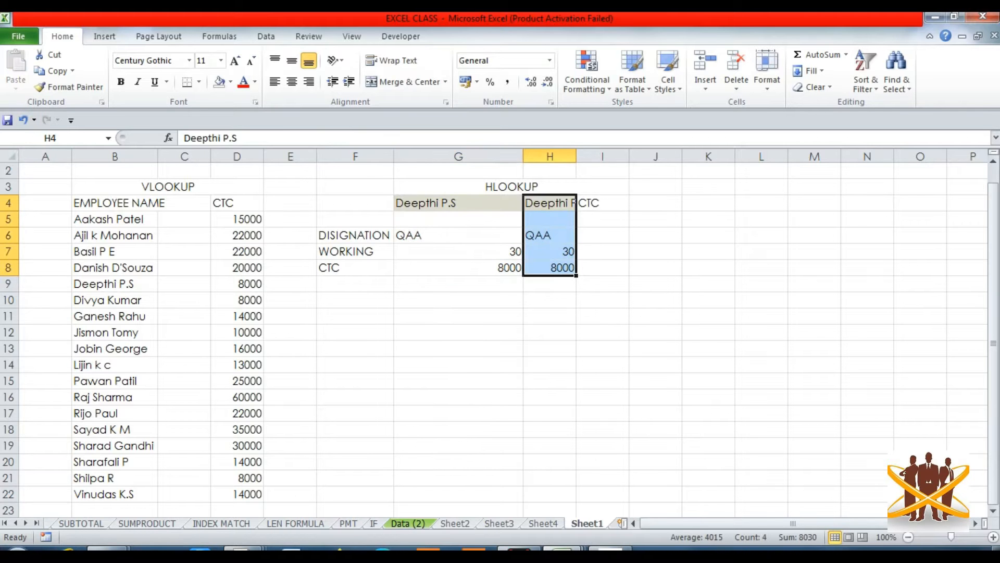
Copy the employee names in B5:B22 and paste them transposed across row 4 starting at H4.
key("Right")
key("Left")
key("Left")
key("Left")
key("Left")
key("Left")
key("Left")
key("Left")
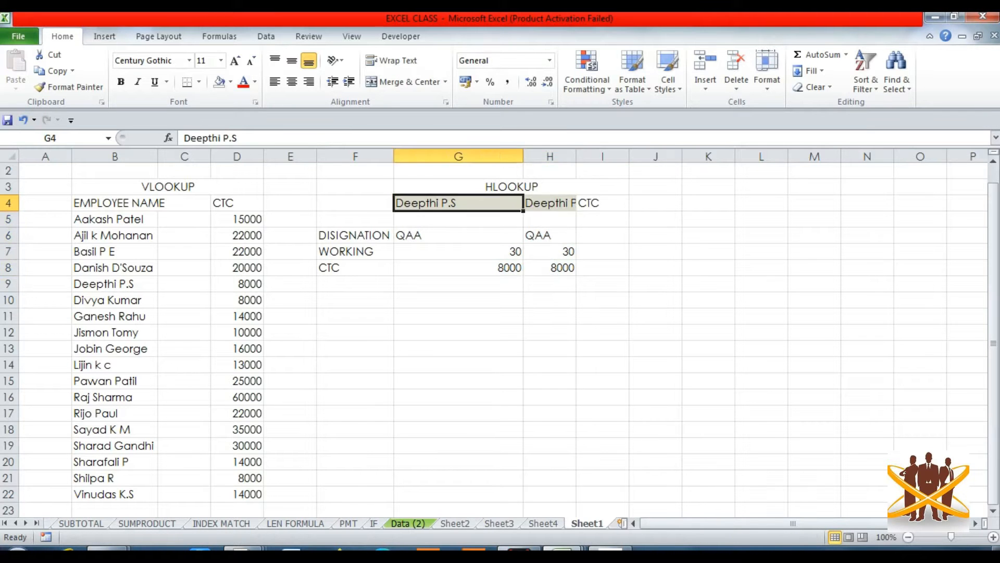
key("Down")
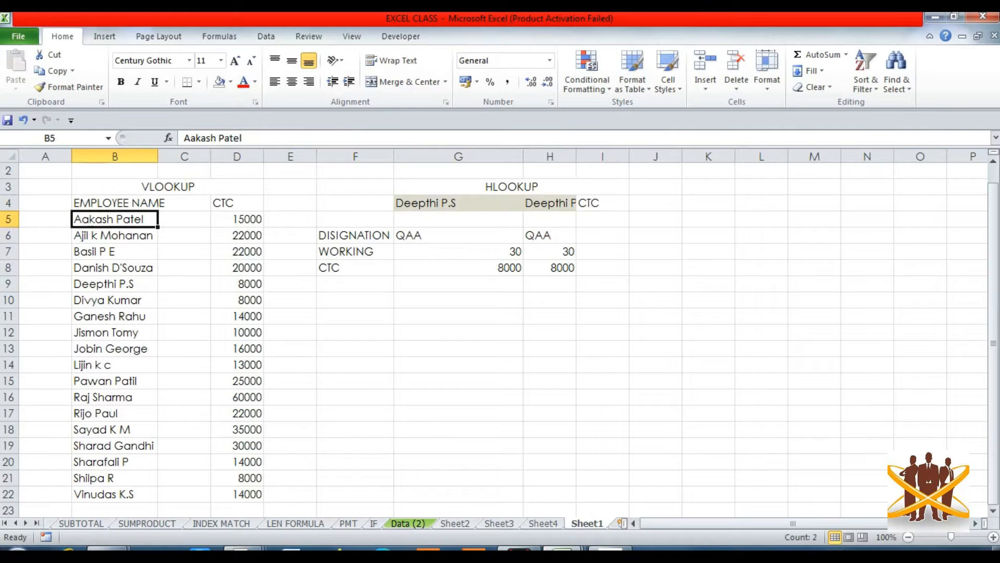
key("shift+Down")
key("shift+Down")
key("shift+Down")
key("shift+Down")
key("shift+Down")
key("shift+Down")
key("shift+Down")
key("shift+Down")
key("shift+Down")
key("shift+Down")
key("shift+Down")
key("shift+Down")
key("shift+Down")
key("shift+Down")
key("shift+Down")
key("shift+Down")
key("shift+Down")
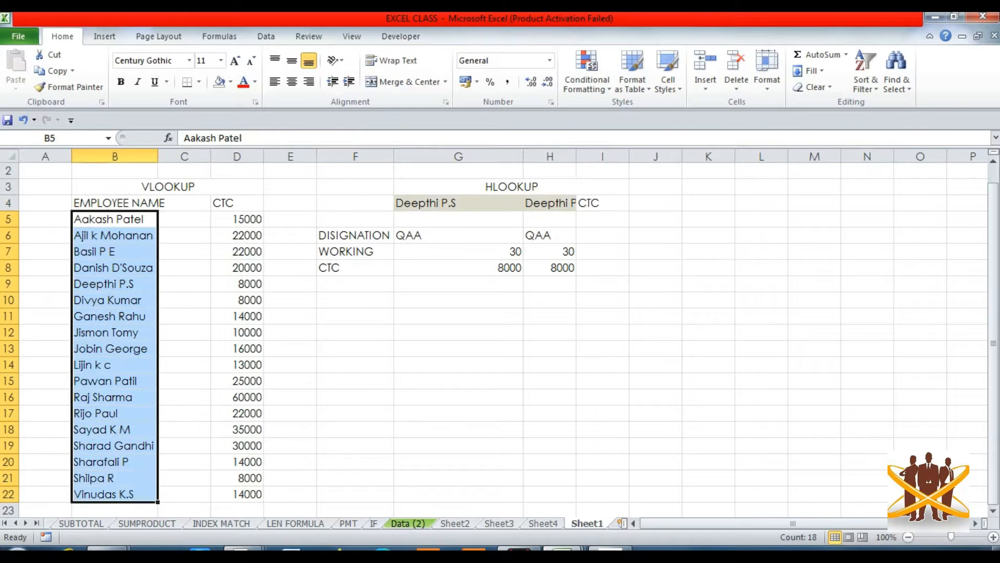
key("ctrl+c")
key("Right")
key("Right")
key("Right")
key("Right")
key("Right")
key("Right")
key("Up")
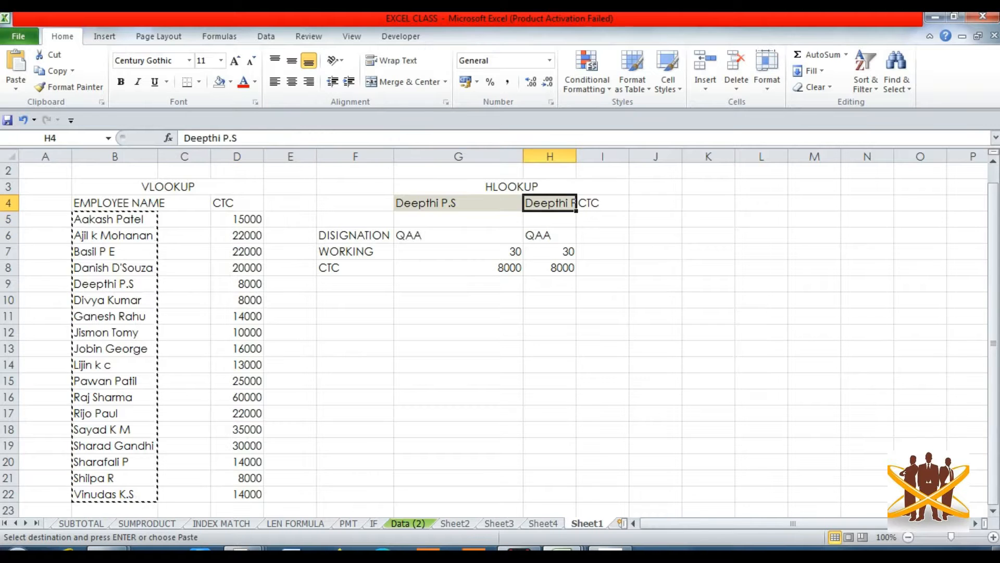
key("ctrl+alt+v")
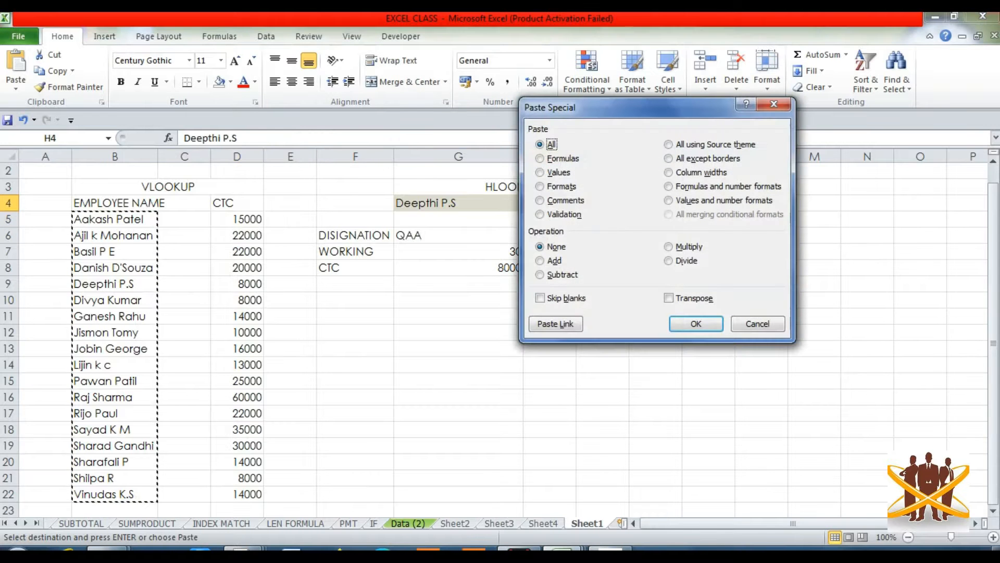
key("alt+e")
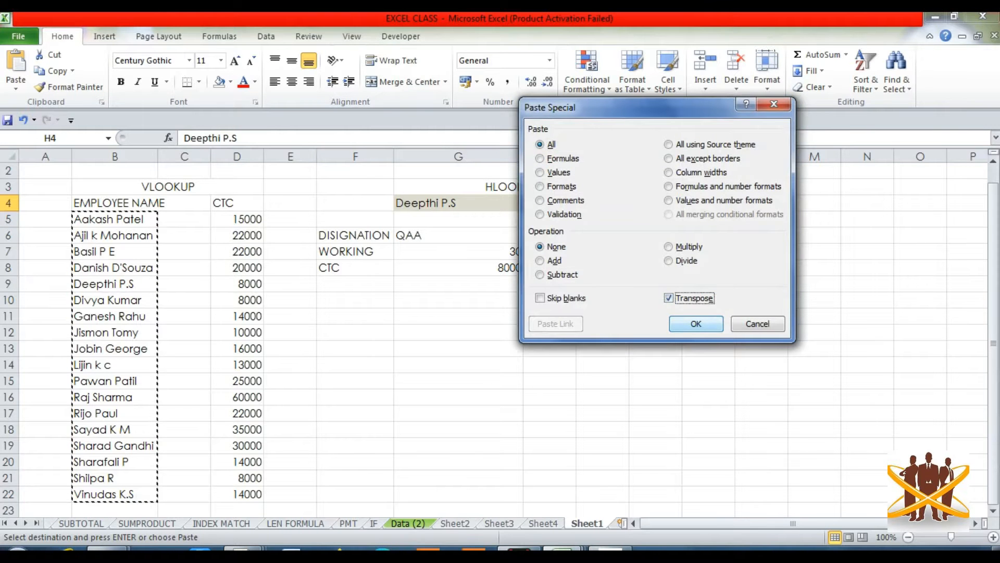
key("Return")
Copy the HLOOKUP formulas in H6:H8 across columns I to Y for all the employee names in row 4.
left_click(655, 268)
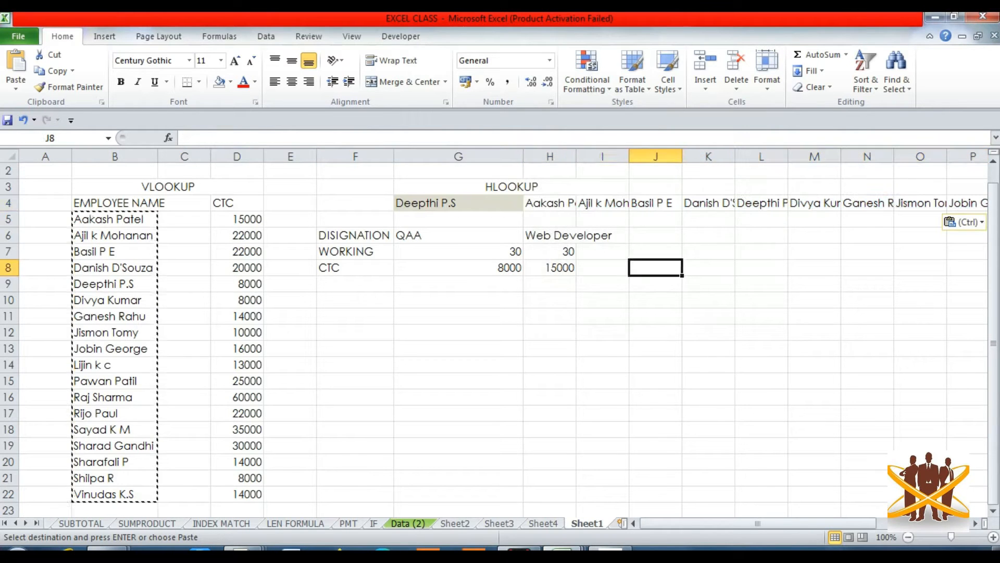
key("Left")
key("Left")
key("Up")
key("Up")
key("shift+Down")
key("shift+Down")
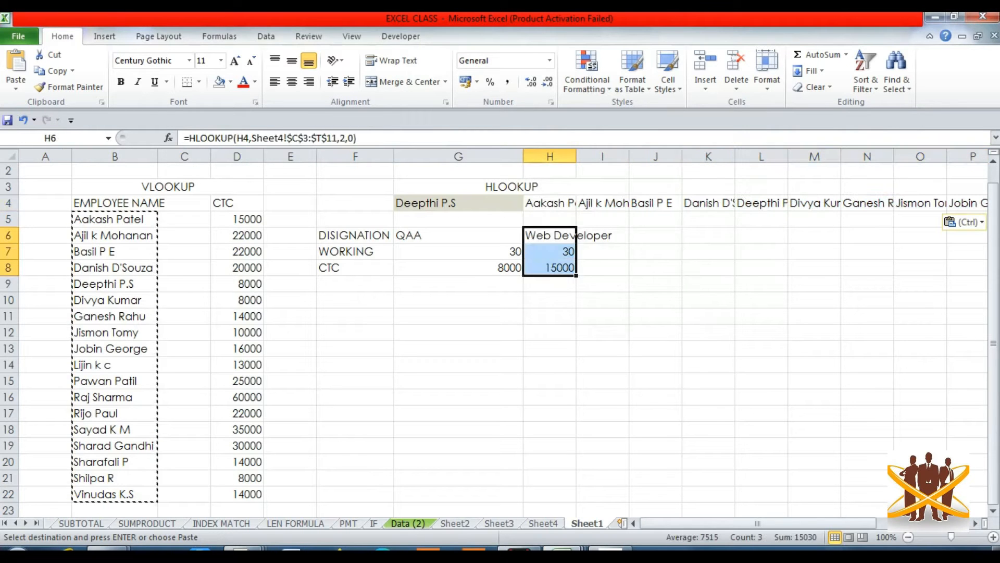
key("ctrl+c")
key("Right")
key("shift+Right")
key("shift+Right")
key("shift+Right")
key("shift+Right")
key("shift+Right")
key("shift+Right")
key("shift+Right")
key("shift+Right")
key("shift+Right")
key("shift+Right")
key("shift+Right")
key("shift+Right")
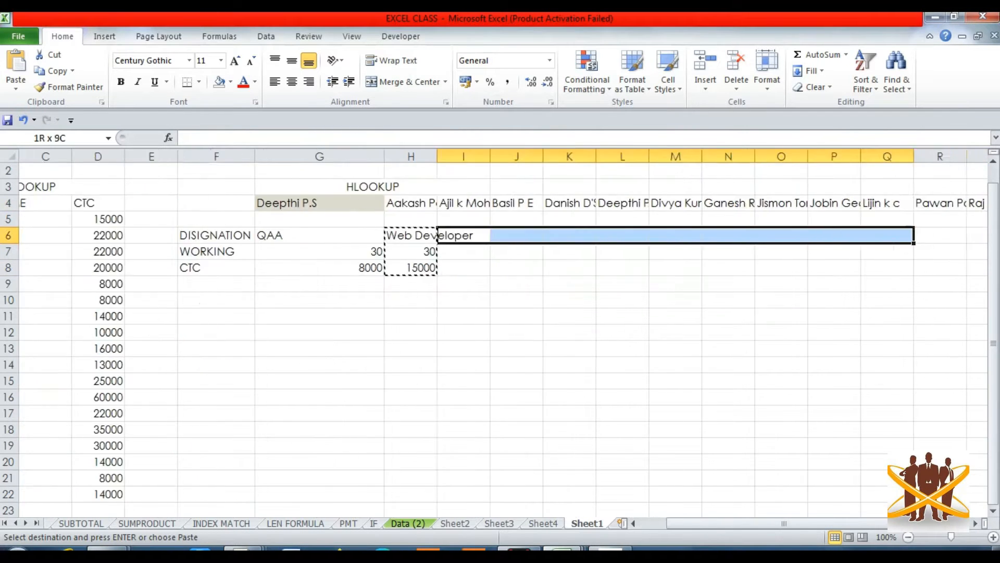
key("shift+Right")
key("shift+Right")
key("shift+Right")
key("shift+Right")
key("shift+Right")
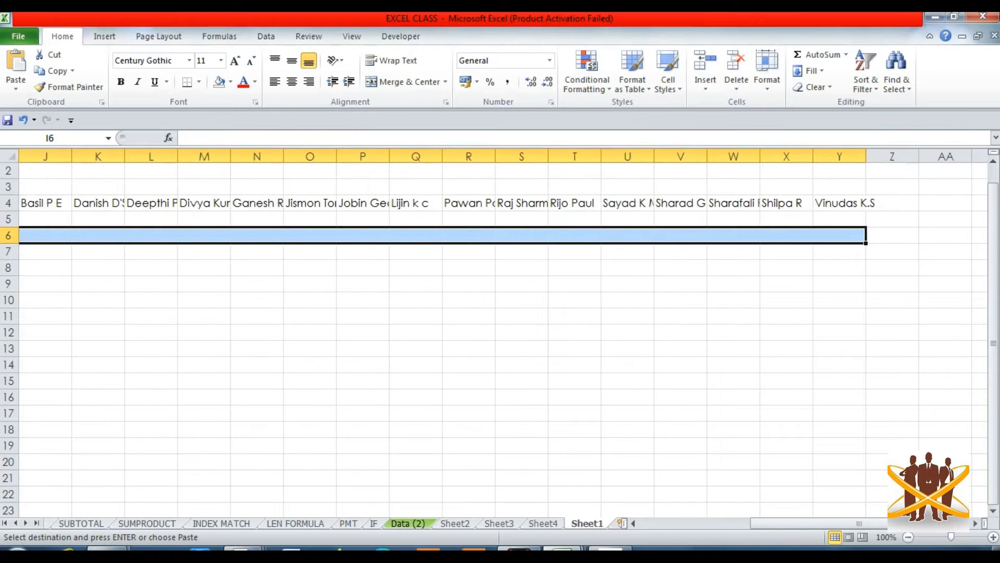
key("Return")
Review the designation, working days and CTC lookups filled in for every employee in columns H to Y.
key("Down")
key("Up")
key("Right")
key("Right")
key("Right")
key("Right")
key("Right")
key("Right")
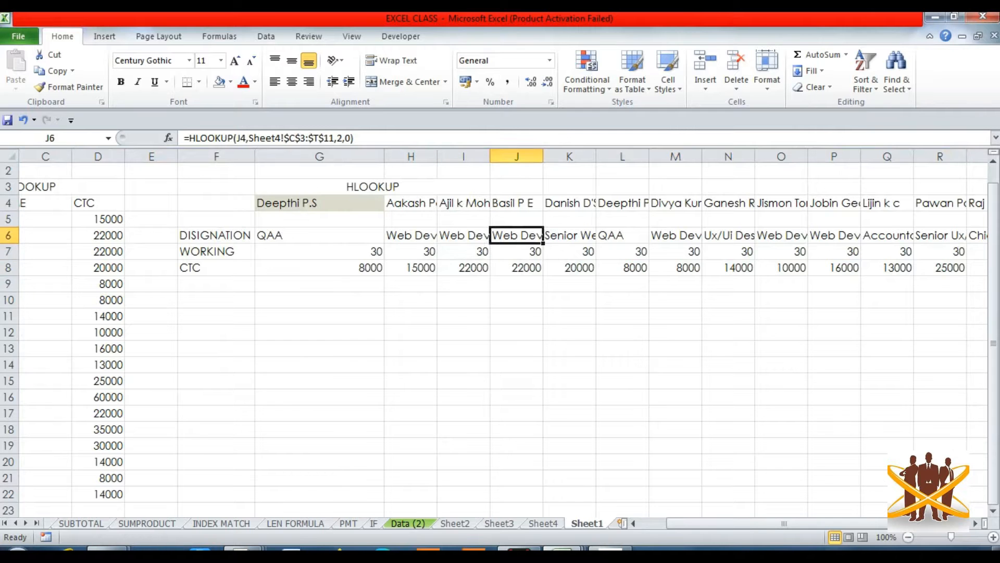
key("Right")
key("Right")
key("Right")
key("Right")
key("Right")
key("Right")
key("Right")
key("Right")
key("Right")
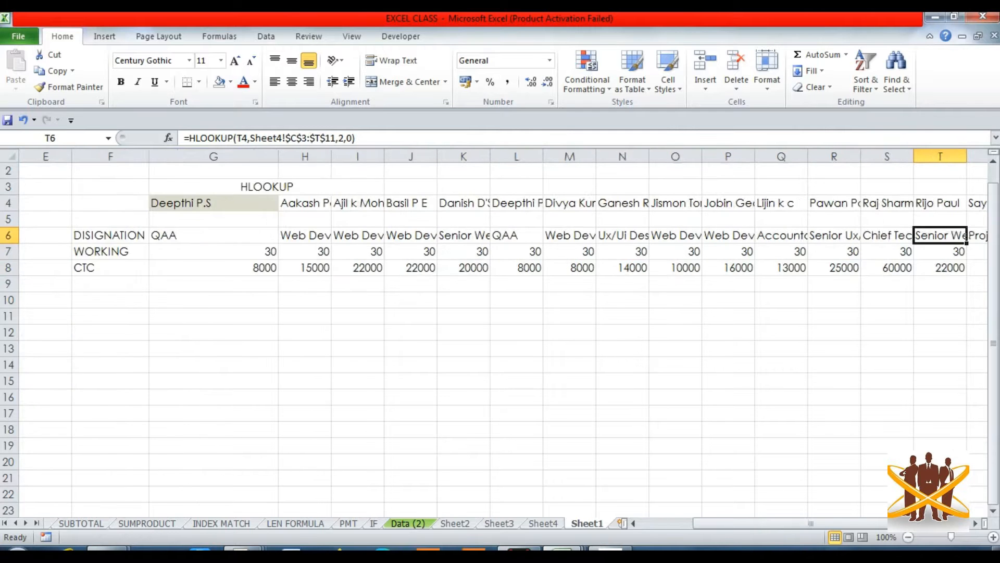
key("Right")
key("Right")
key("Right")
key("Right")
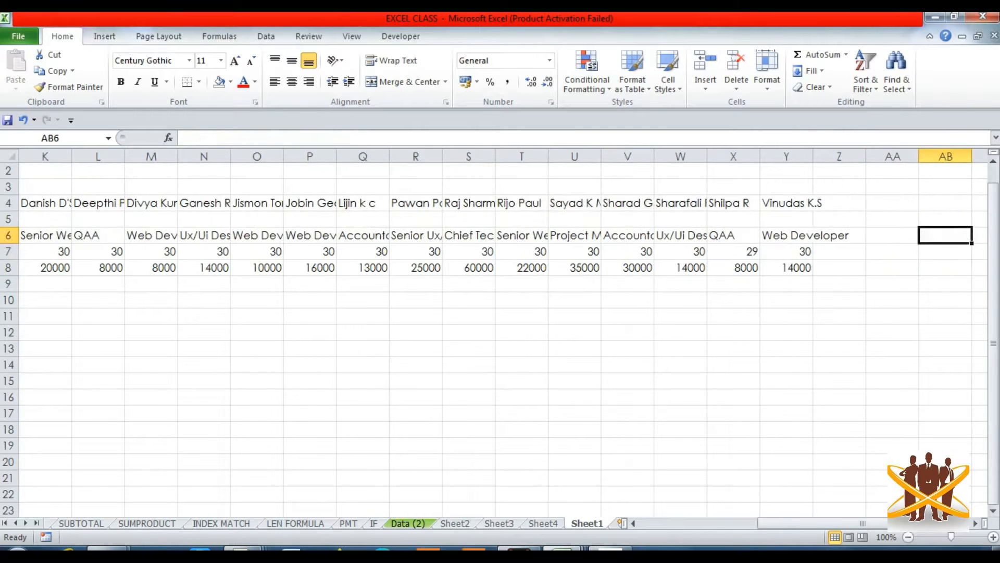
key("Left")
key("Left")
key("Left")
key("Left")
key("Left")
key("Left")
key("Left")
key("Left")
key("Left")
key("Left")
key("Left")
key("Left")
key("Left")
key("Left")
key("Left")
key("Left")
key("Left")
key("Home")
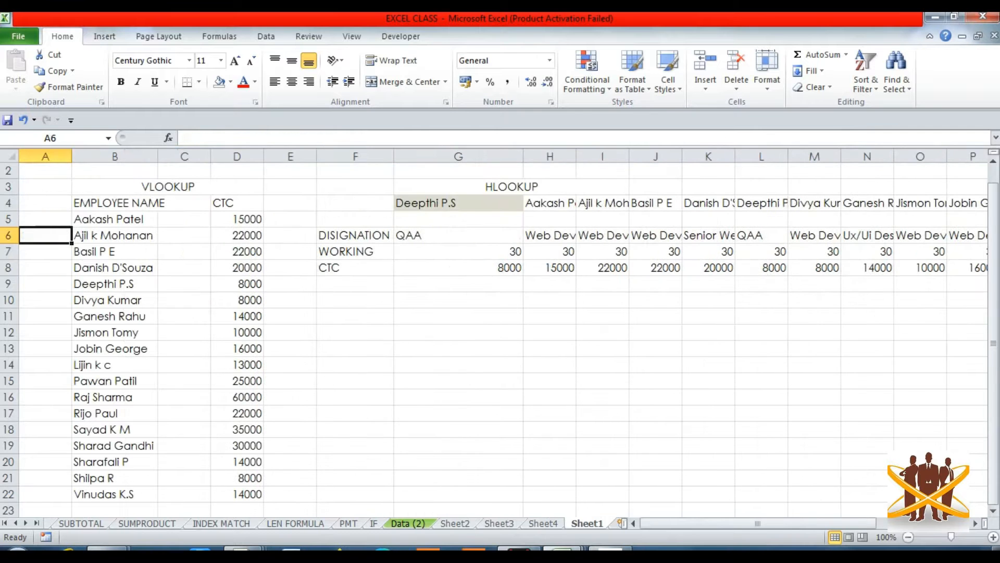
Compare the VLOOKUP formula in the CTC column at D6 with the HLOOKUP designation formula in G6.
key("Right")
key("Right")
key("Right")
key("Right")
key("Right")
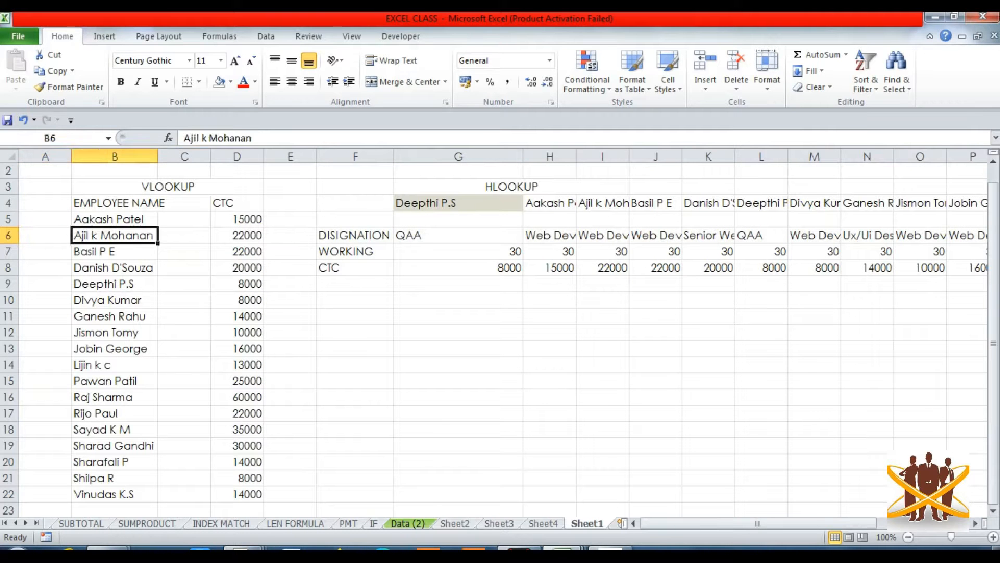
key("Left")
key("Left")
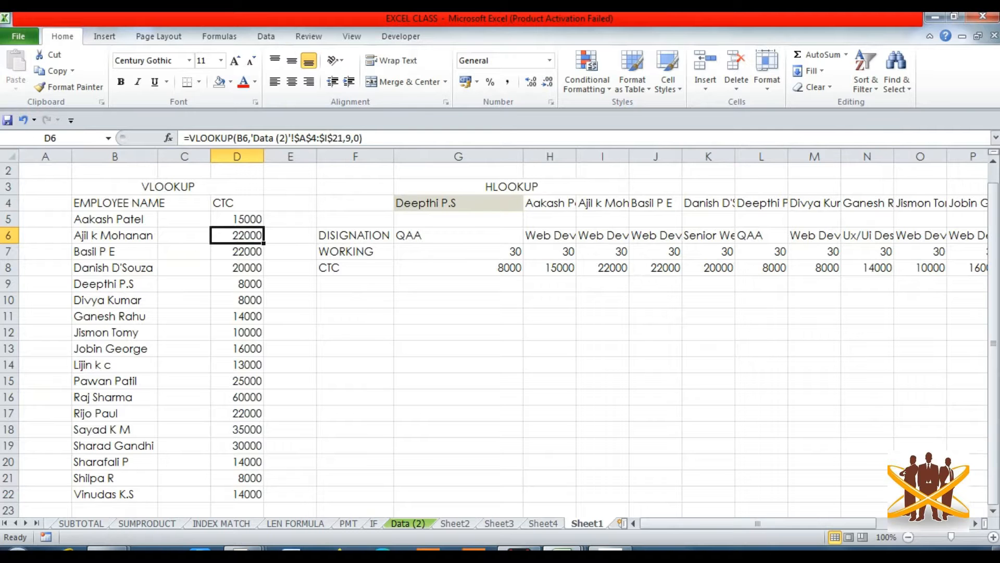
key("Right")
key("Right")
key("Right")
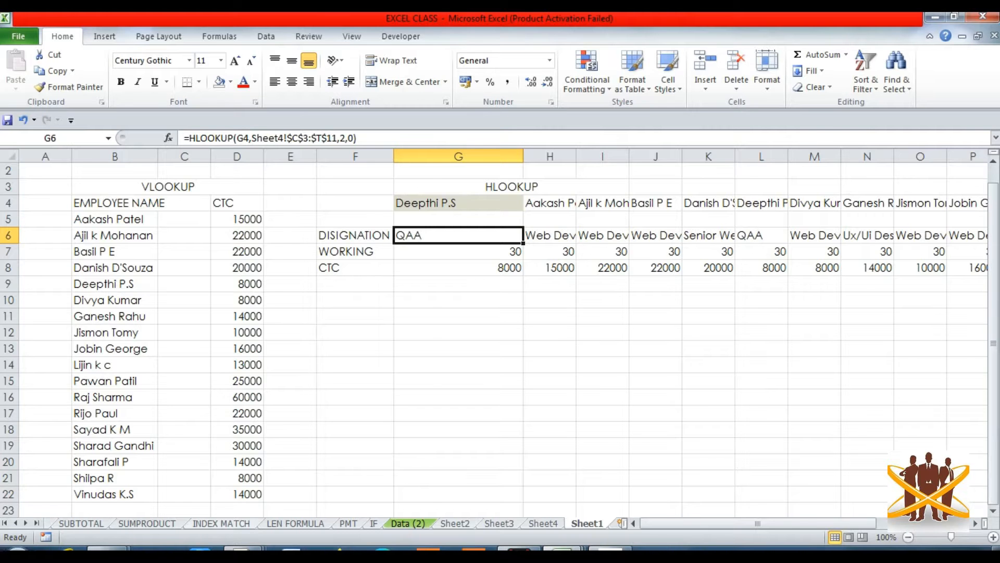
Examine the INDEX MATCH sheet's lookup table and the VLOOKUP formula in F8.
left_click(222, 523)
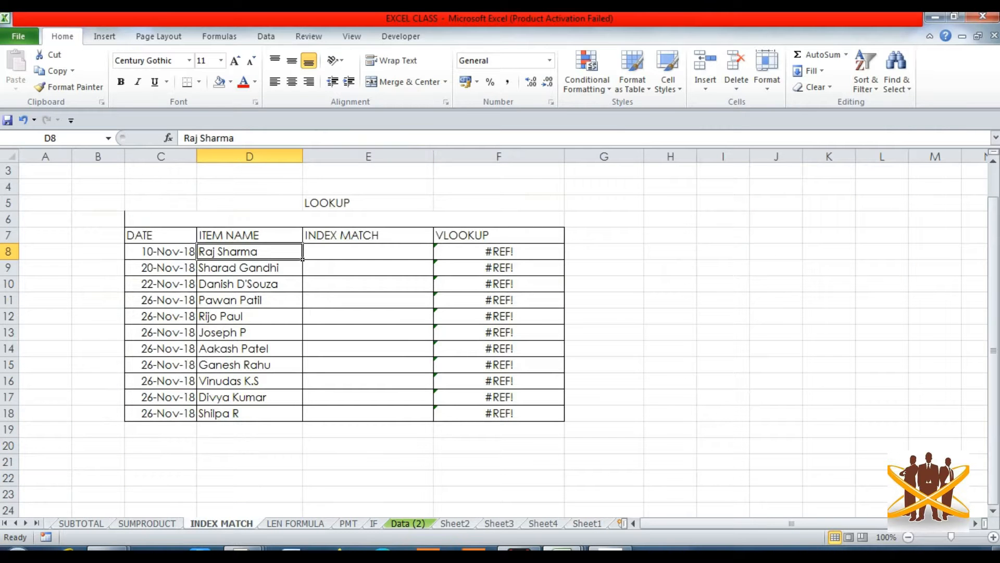
key("Right")
key("Right")
key("Right")
key("Left")
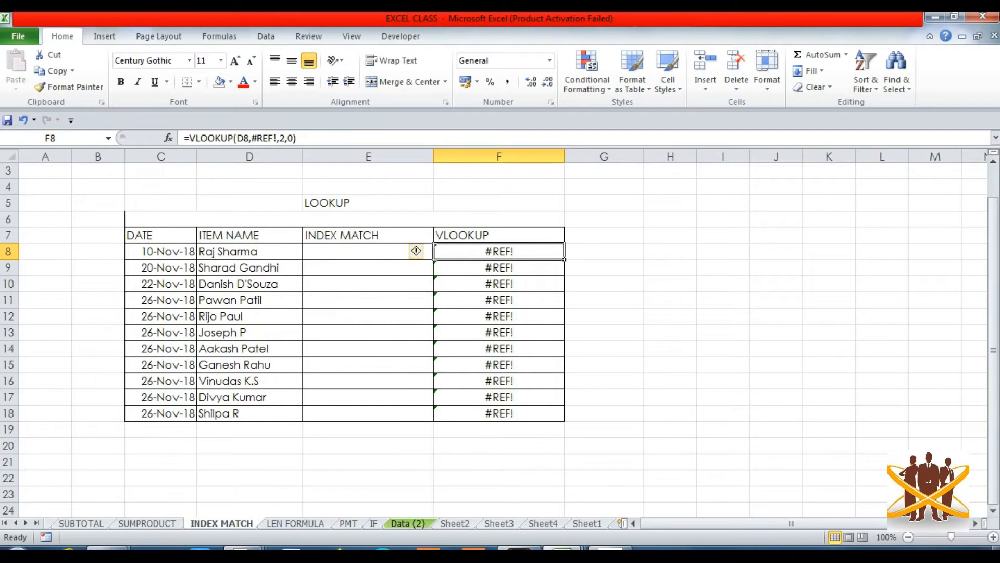
Return to Sheet1 and examine the VLOOKUP formula in the first employee's CTC cell, D5.
left_click(587, 523)
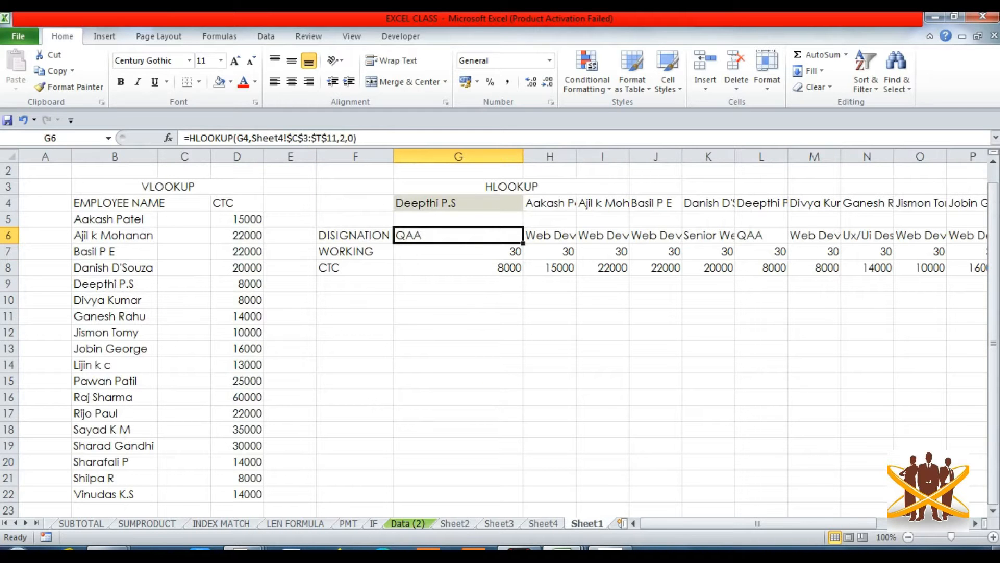
left_click(114, 219)
key("Right")
key("Right")
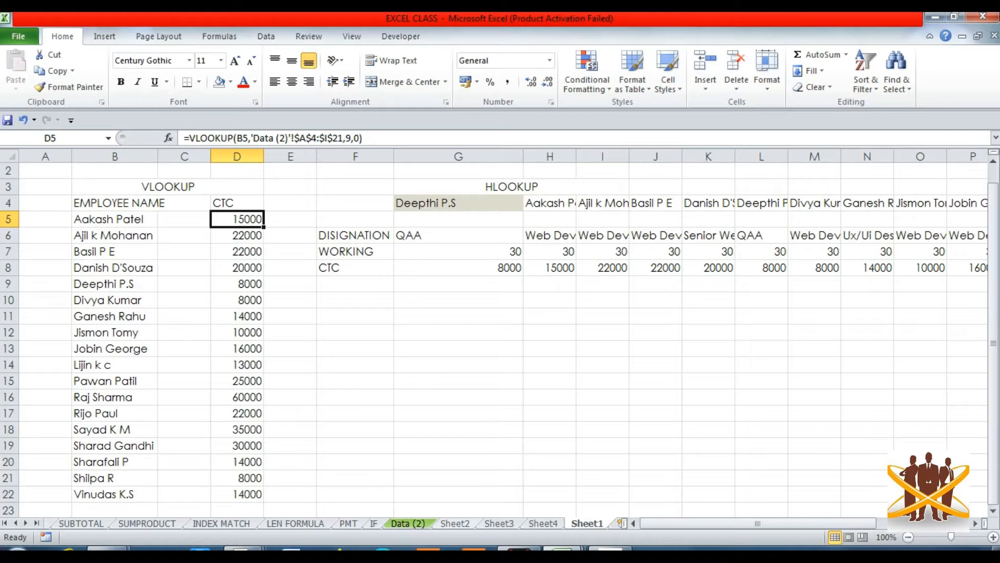
Insert a blank column before the CTC column I on the Data (2) sheet, and return to the VLOOKUP results on Sheet1.
left_click(408, 523)
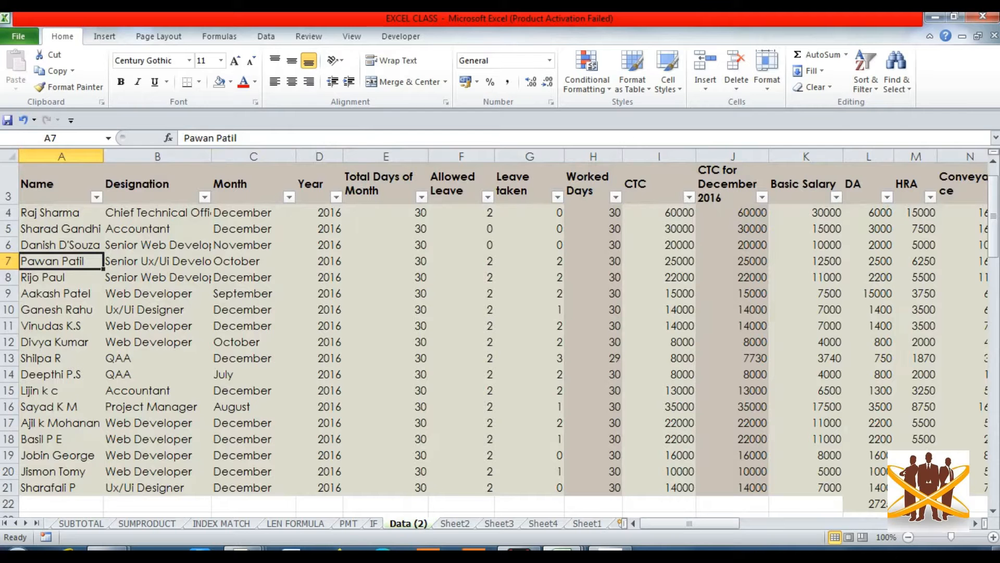
left_click(658, 156)
right_click(659, 156)
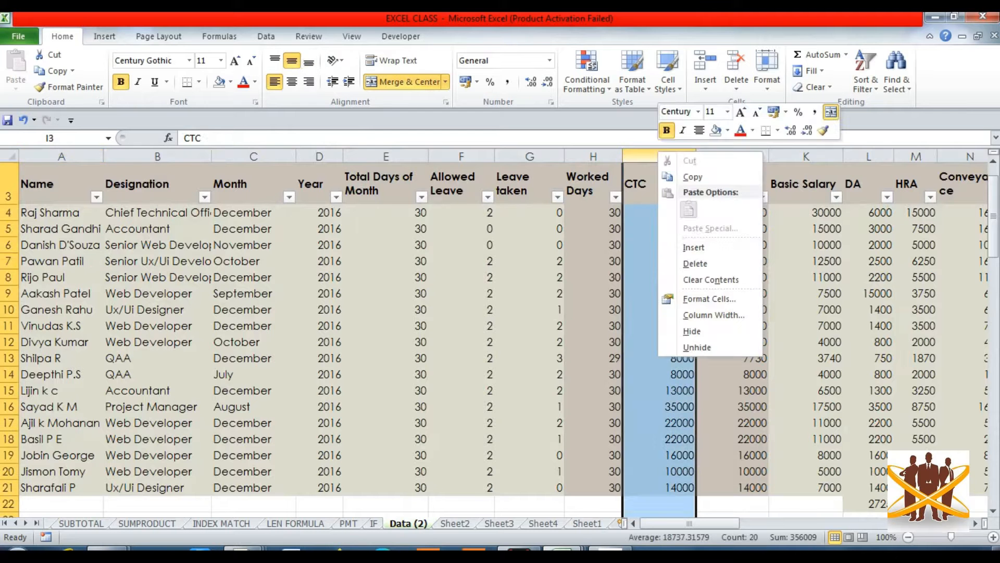
left_click(693, 247)
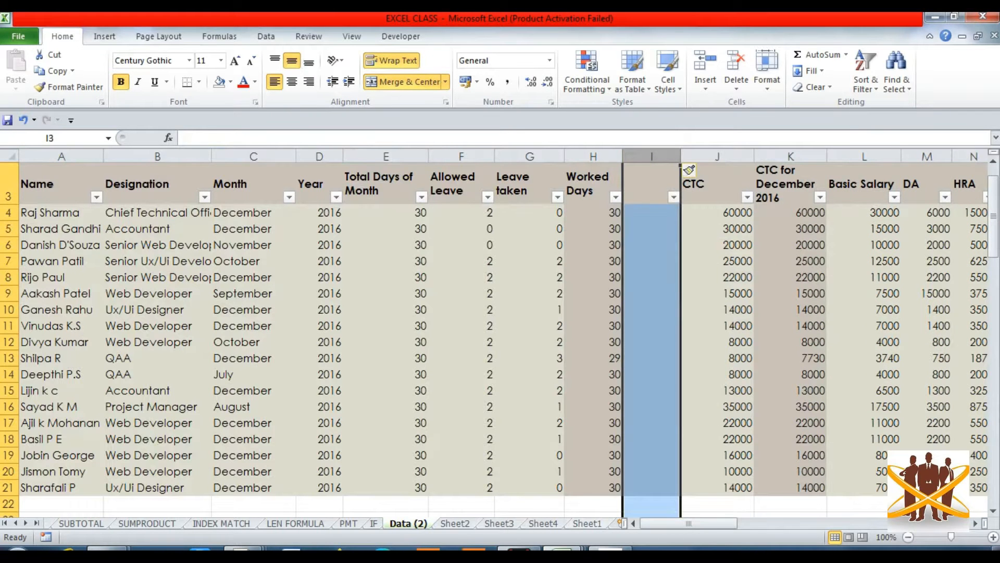
left_click(587, 524)
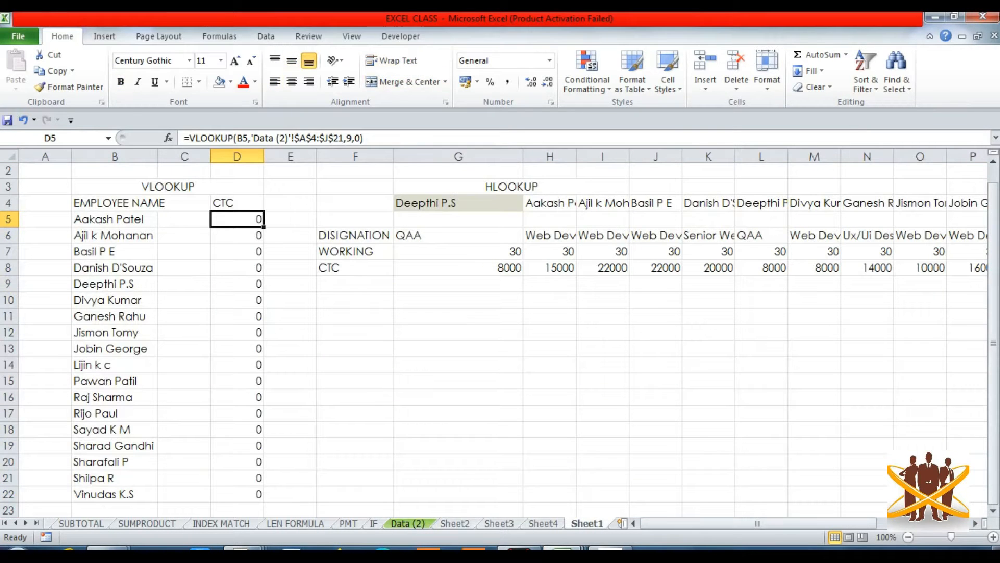
Examine the VLOOKUP formulas down Sheet1's CTC column, D5:D22, and the inserted blank column I on the Data (2) sheet.
key("Down")
key("Down")
key("Down")
key("Down")
key("Down")
key("Down")
key("Down")
key("Down")
key("Down")
key("Down")
key("Down")
key("Down")
key("Down")
key("Down")
key("Down")
key("Down")
key("Down")
key("Down")
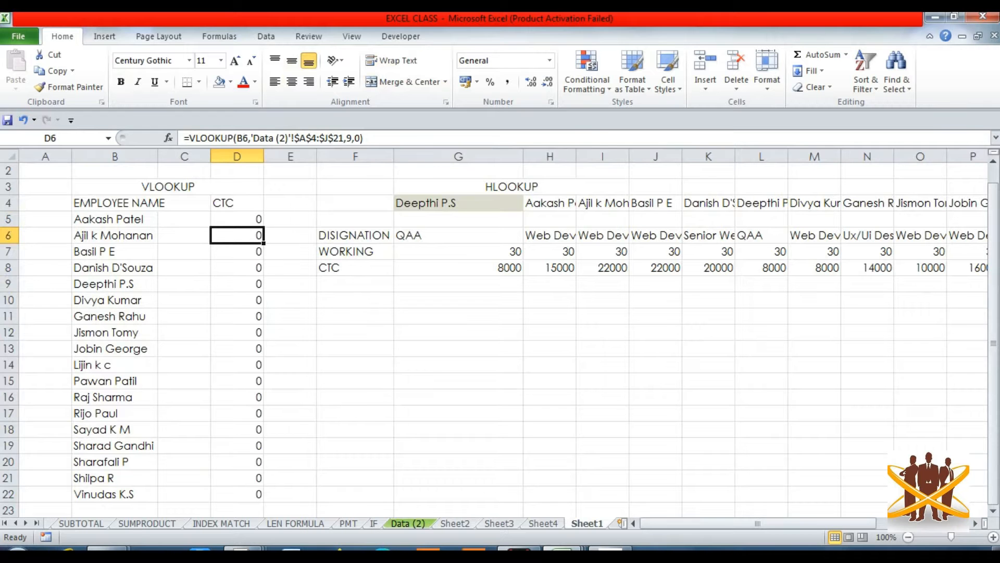
key("Up")
key("Up")
key("Up")
key("Up")
key("Up")
key("Up")
key("Up")
key("Up")
key("Up")
key("Up")
key("Up")
key("Up")
key("Up")
key("Up")
key("Up")
key("Up")
key("Up")
key("Up")
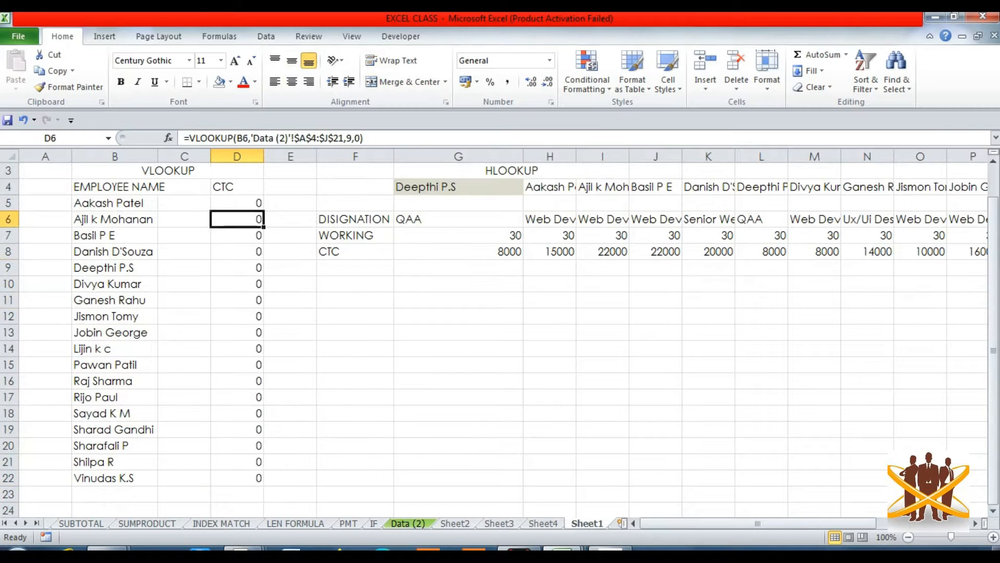
key("Down")
key("Down")
key("Down")
key("Down")
key("Down")
key("Down")
key("Down")
key("Down")
key("Down")
key("Down")
key("Down")
key("Down")
key("Down")
key("Down")
key("Down")
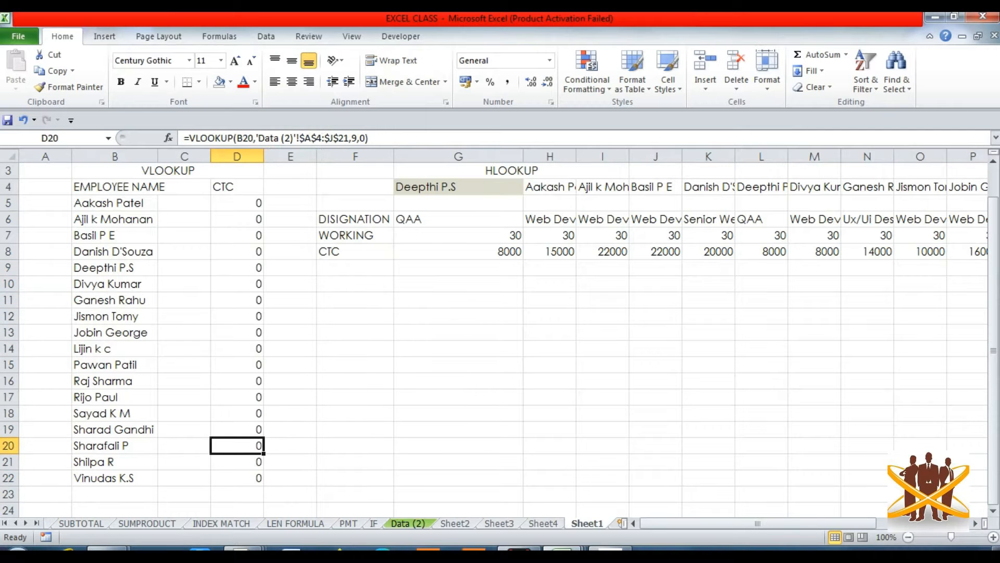
key("Up")
key("Up")
key("Up")
key("Up")
key("Up")
key("Up")
key("Up")
key("Up")
key("Up")
key("Up")
key("Up")
key("Up")
key("Up")
key("Up")
key("Up")
key("Up")
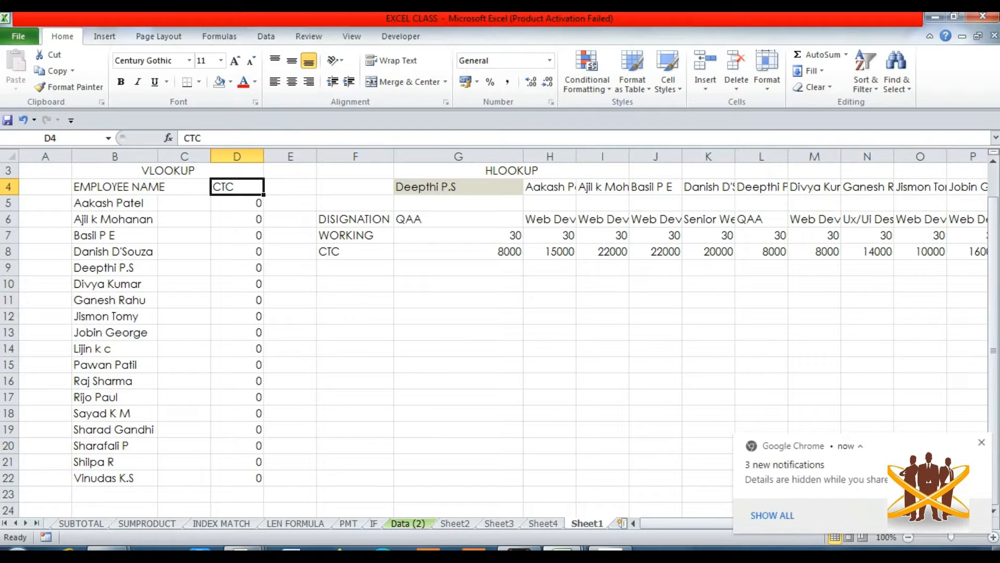
left_click(408, 523)
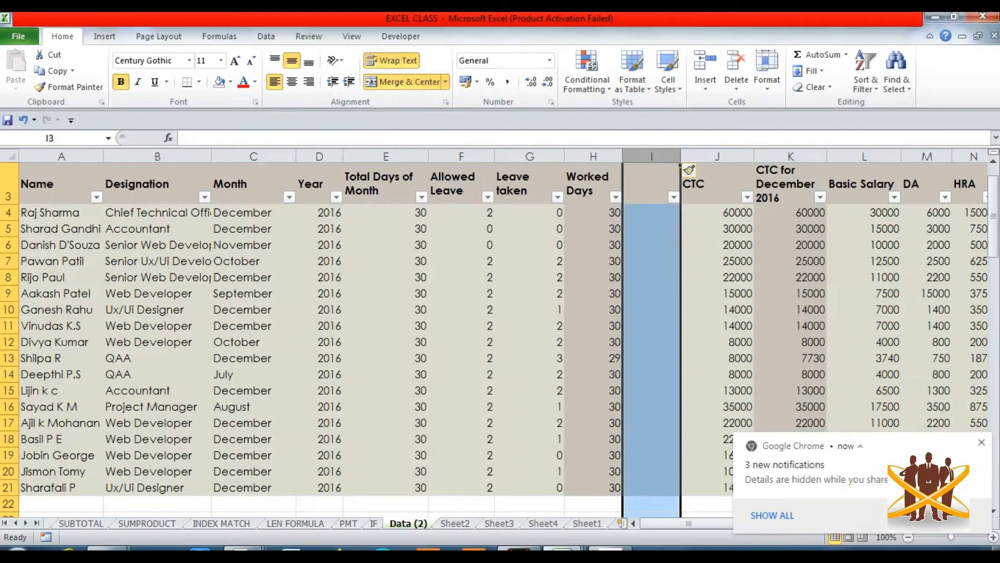
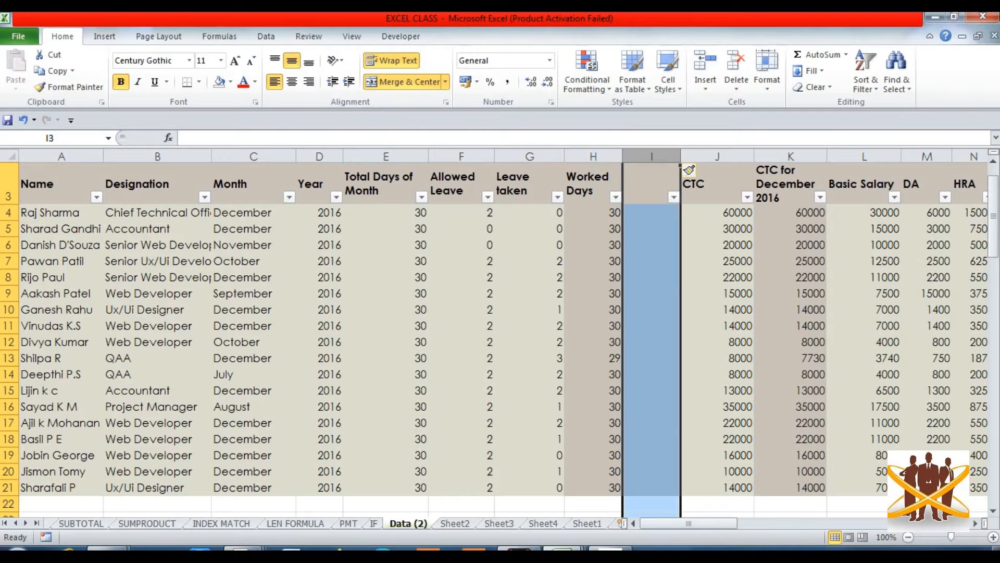
Clear the old VLOOKUP formulas from F8:F18 on the INDEX MATCH sheet.
left_click(221, 524)
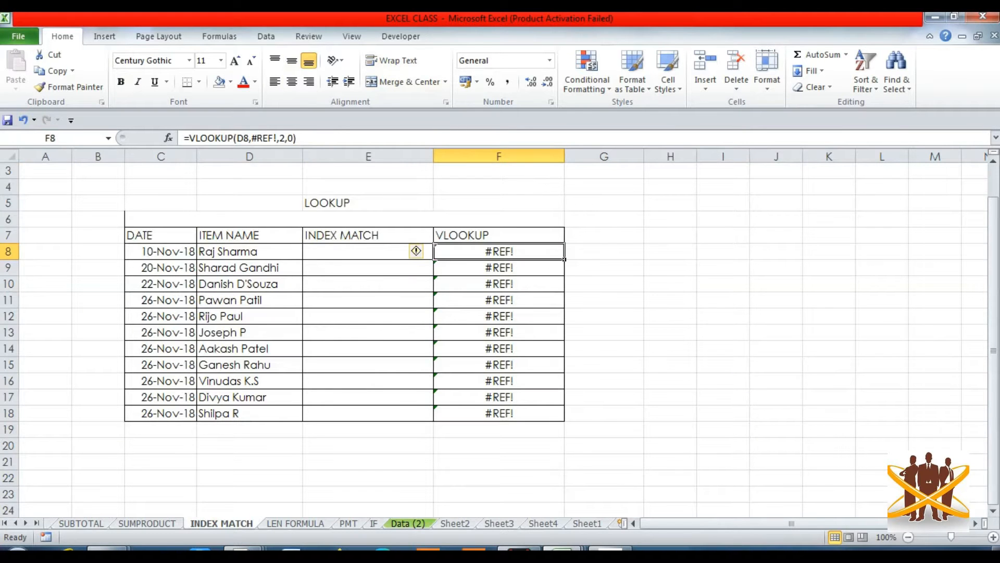
left_click(249, 268)
left_click(249, 252)
left_click(367, 251)
left_click(498, 252)
left_click_drag(499, 252, 498, 413)
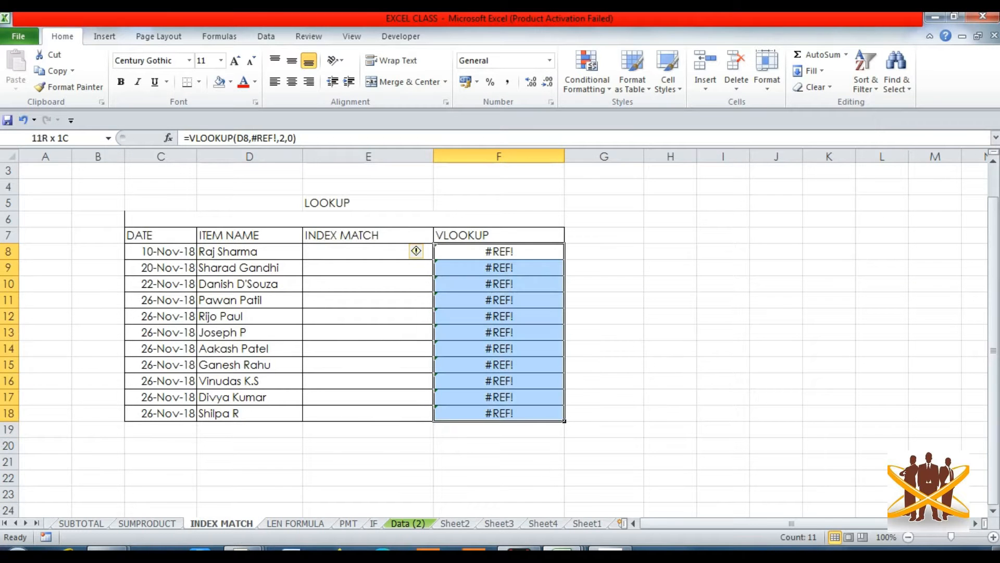
key("Delete")
key("Down")
key("Up")
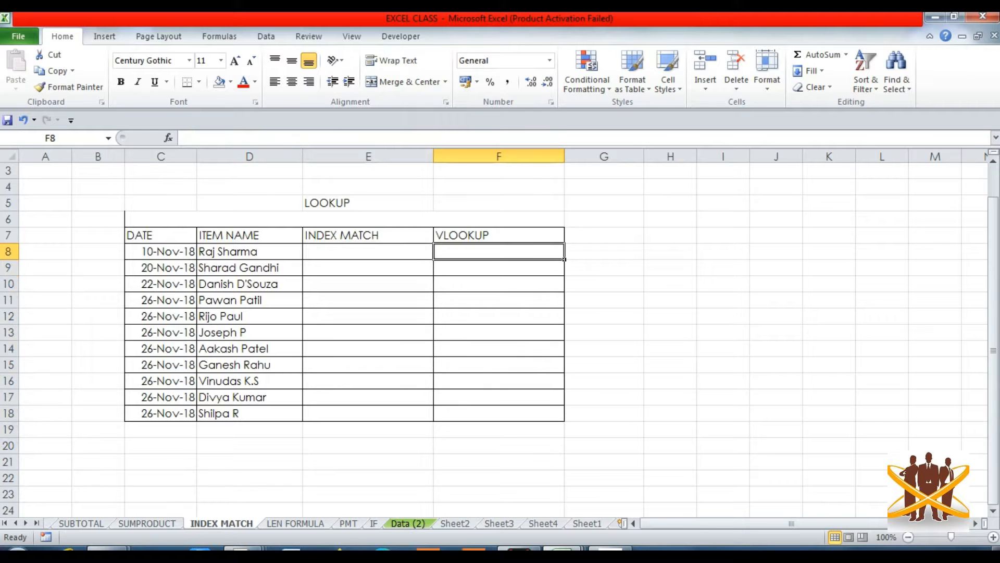
Start a VLOOKUP formula in F8 with the item name in D8 as the lookup value.
type("=V")
type("LOOKUP")
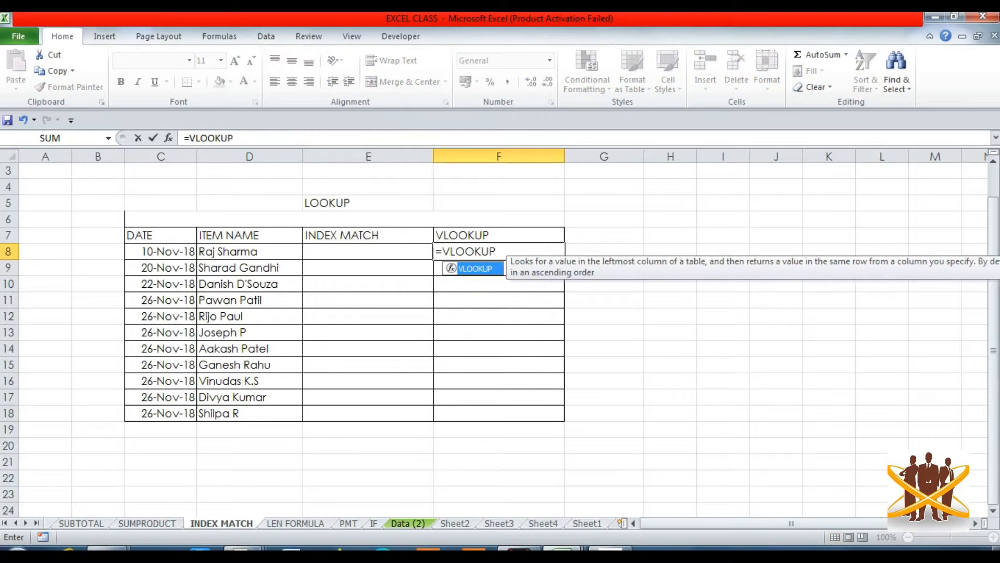
type("(")
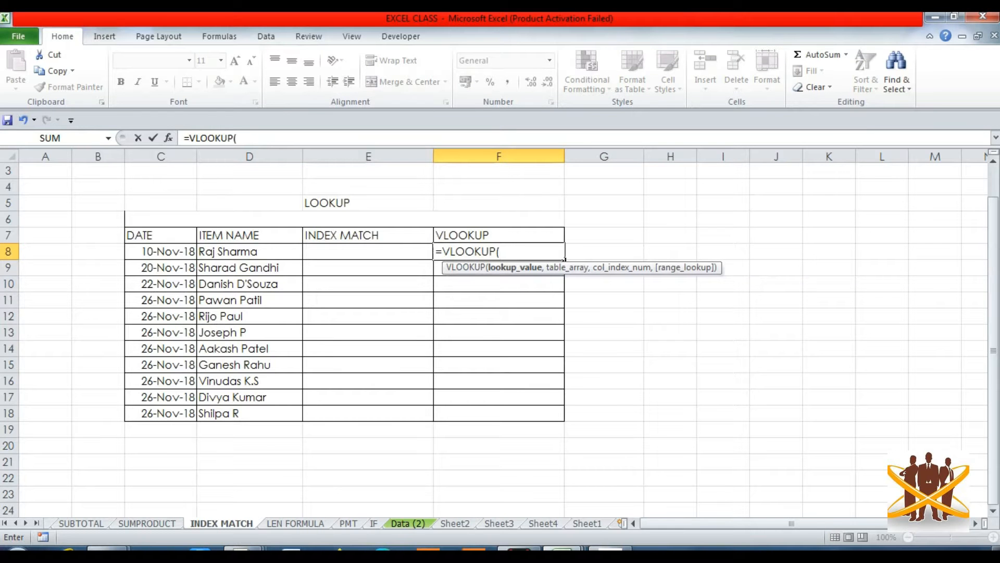
left_click(249, 251)
type(",")
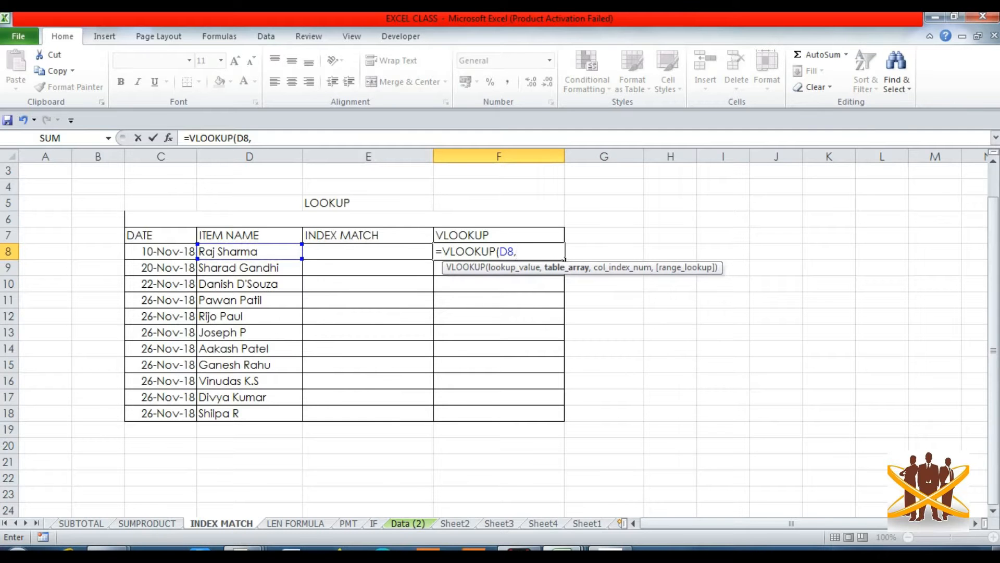
Set the VLOOKUP table array to A4:J21 on the Data (2) sheet, from the Name column through the CTC column.
left_click(407, 523)
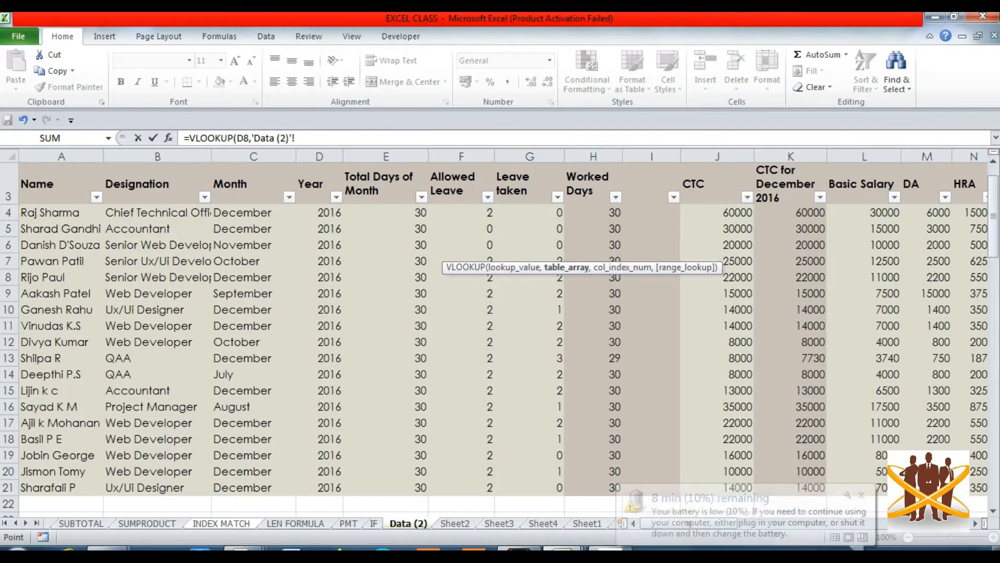
left_click(61, 213)
left_click_drag(62, 212, 96, 493)
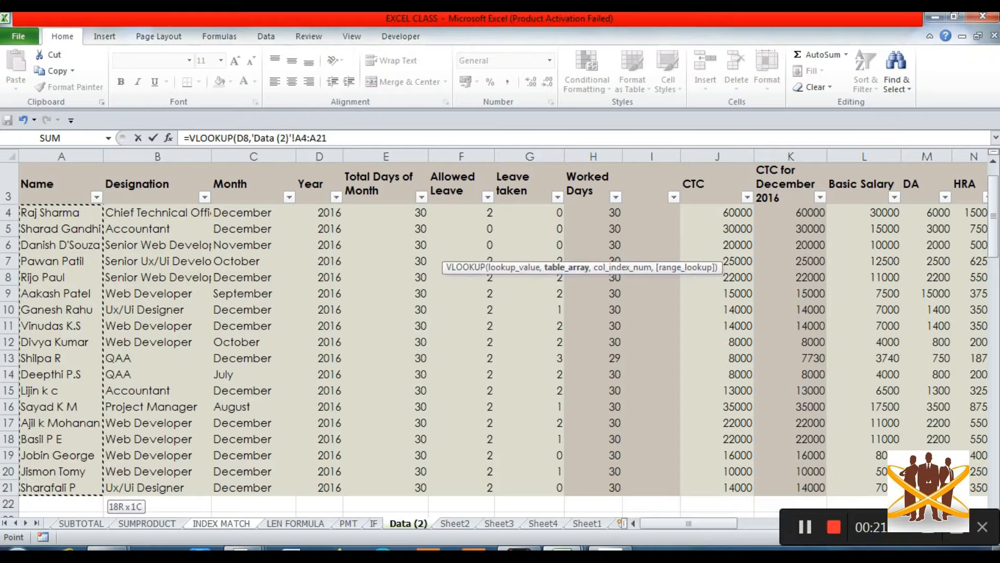
key("shift+Right")
key("shift+Right")
key("shift+Right")
key("shift+Right")
key("shift+Right")
key("shift+Right")
key("shift+Right")
key("shift+Right")
key("shift+Right")
key("shift+Right")
key("shift+Right")
key("shift+Right")
key("shift+Right")
key("shift+Right")
key("shift+Right")
key("shift+Right")
key("shift+Right")
key("shift+Right")
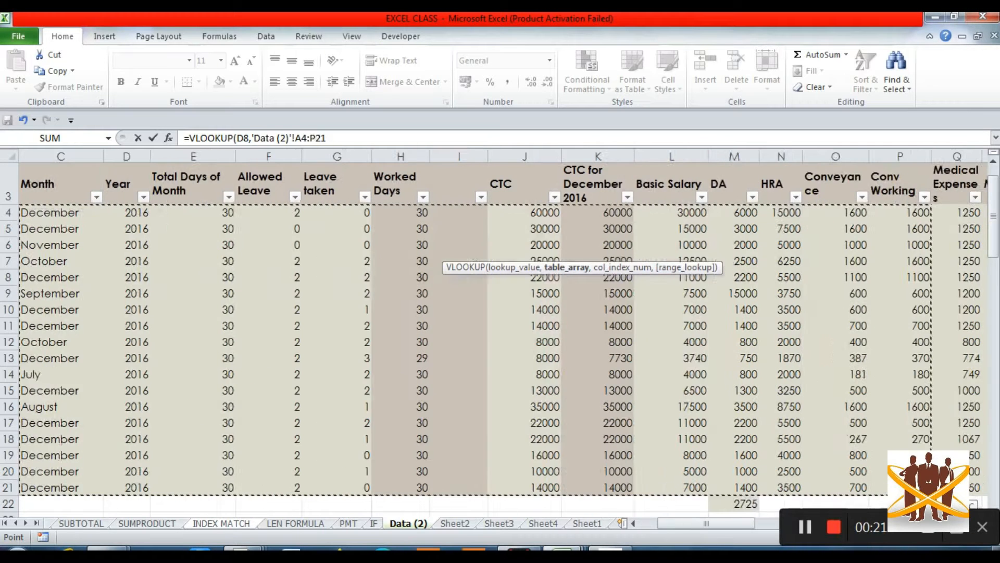
key("shift+Left")
key("shift+Left")
key("shift+Left")
key("shift+Left")
key("shift+Left")
key("shift+Left")
key("shift+Left")
key("shift+Left")
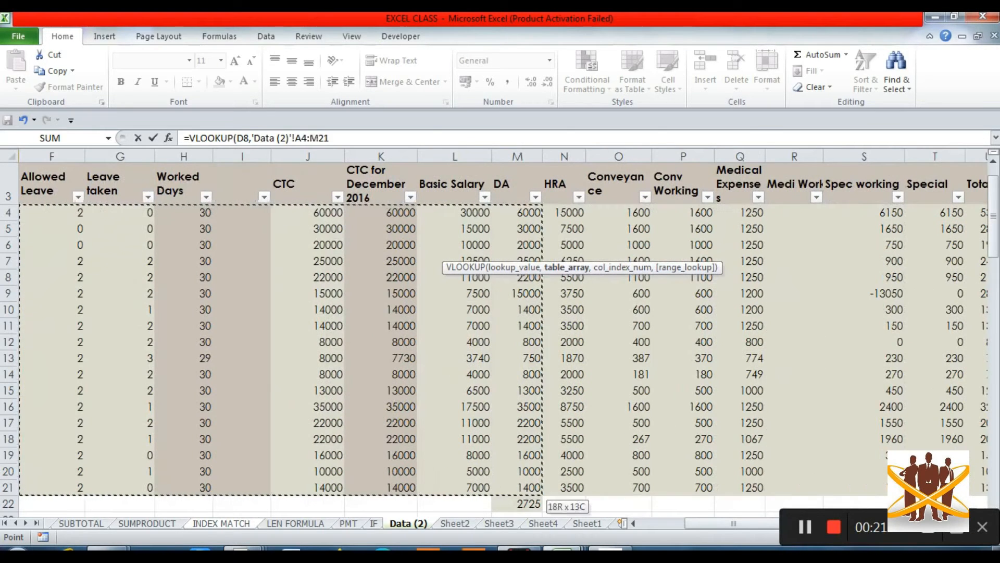
key("shift+Left")
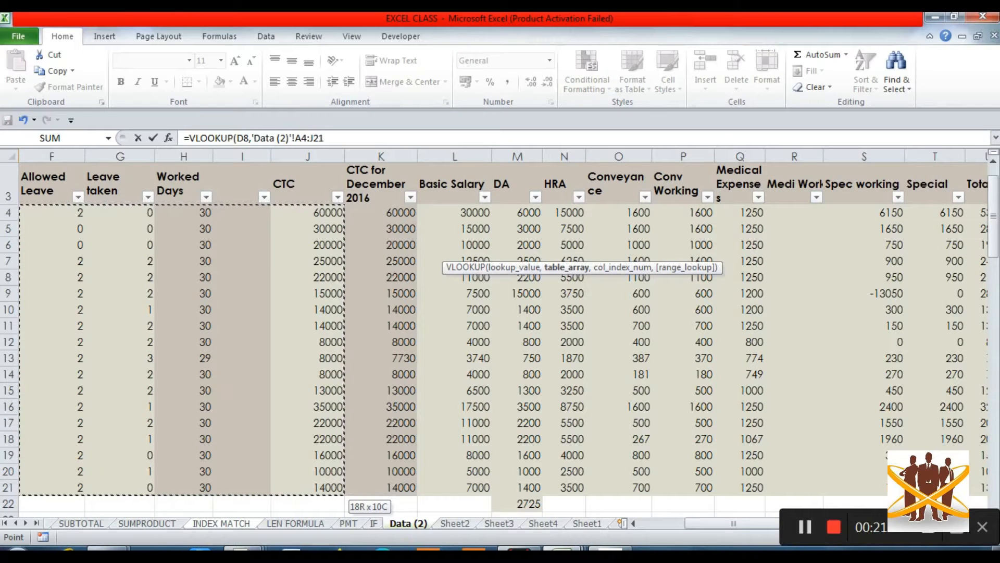
type(",")
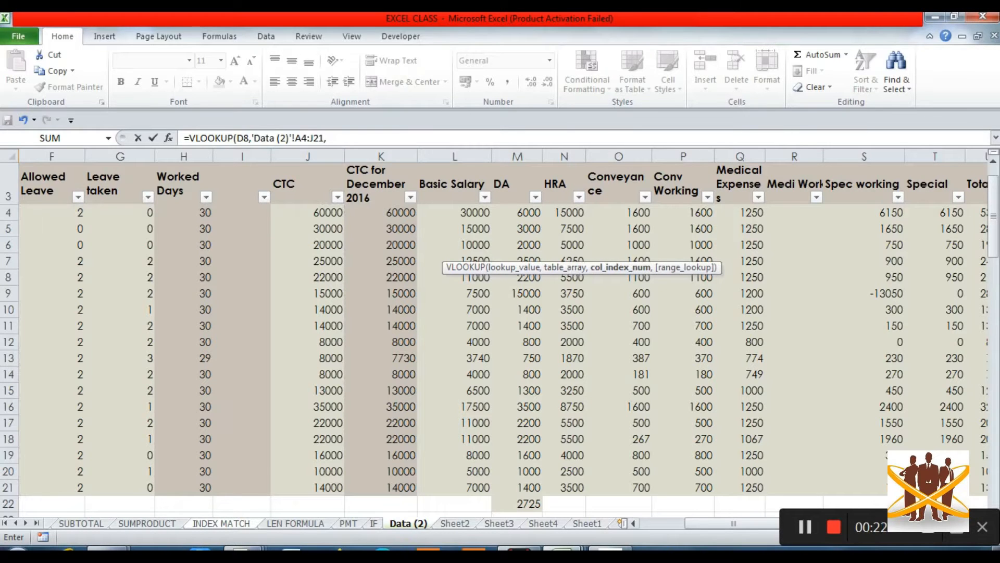
Complete the F8 VLOOKUP with column index 10 and exact match 0.
left_click_drag(733, 523, 689, 523)
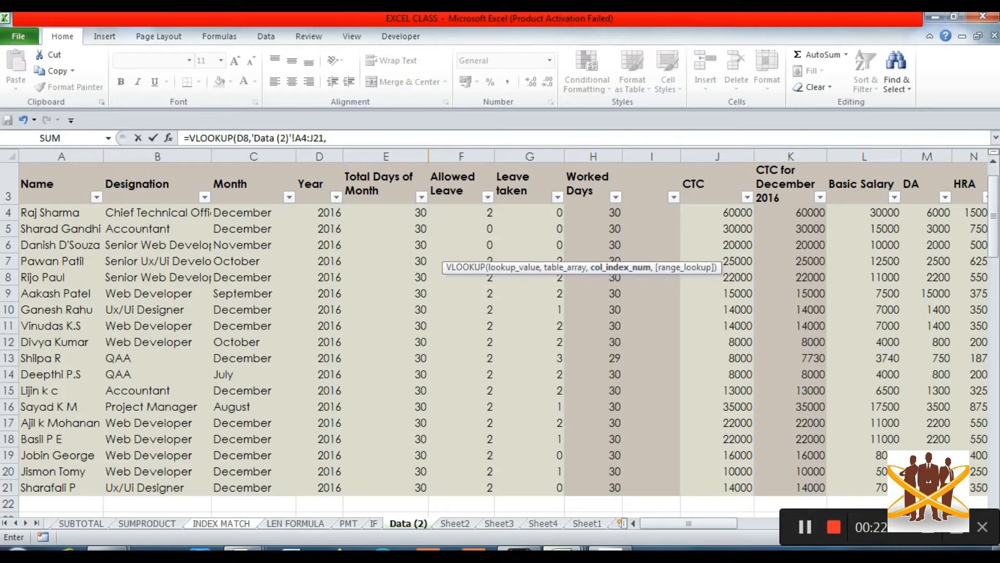
left_click(329, 138)
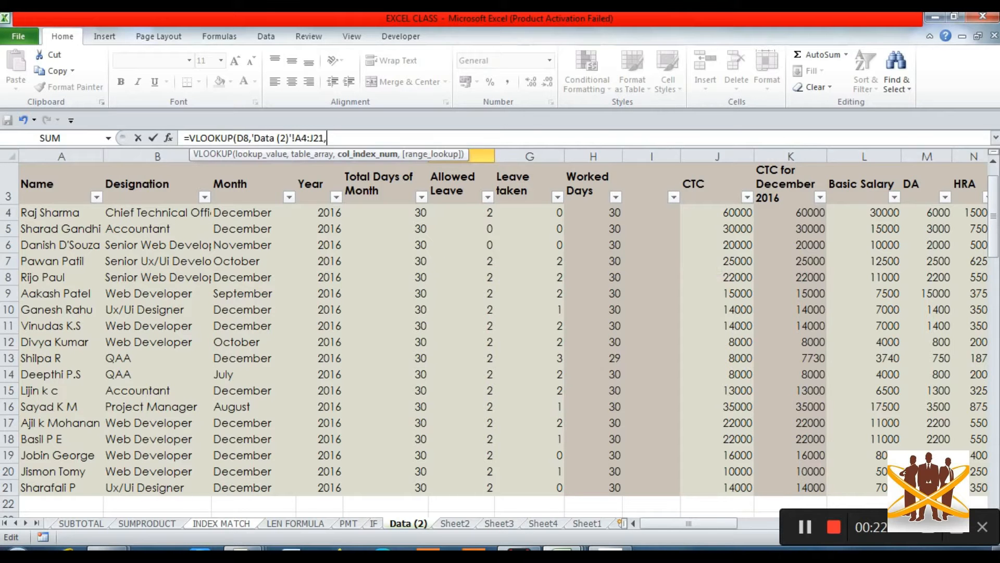
type("1")
type("0,")
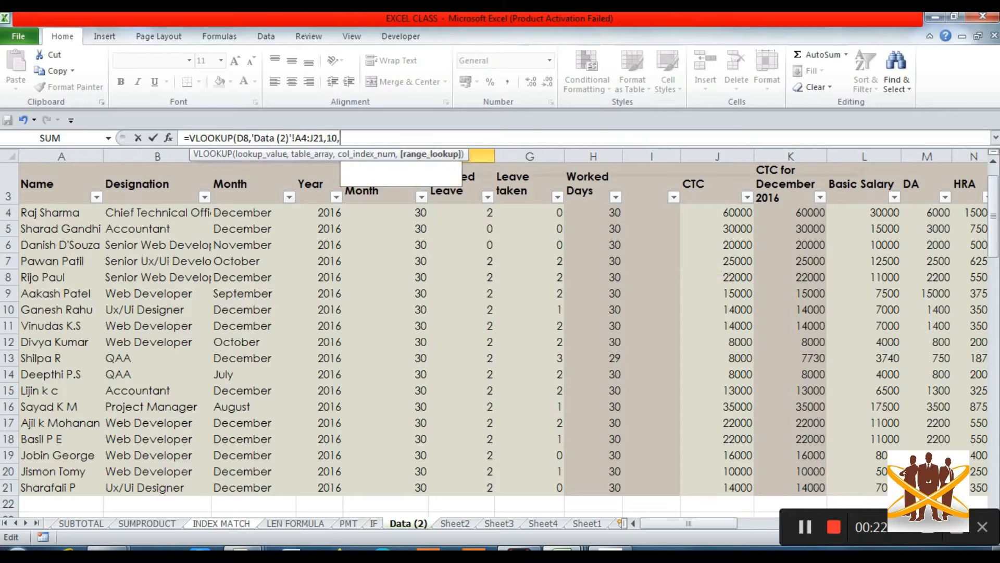
type("0)")
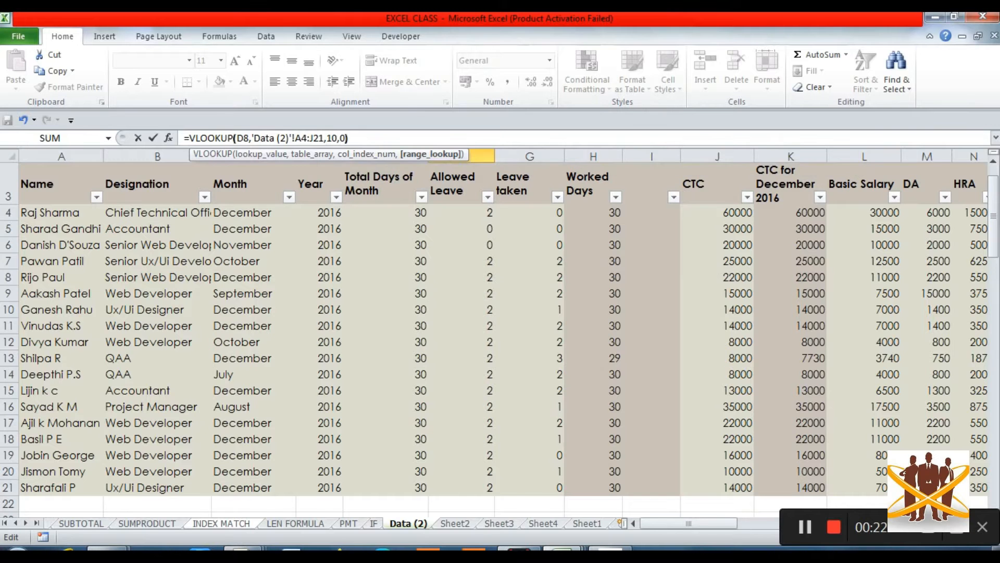
key("Return")
key("Up")
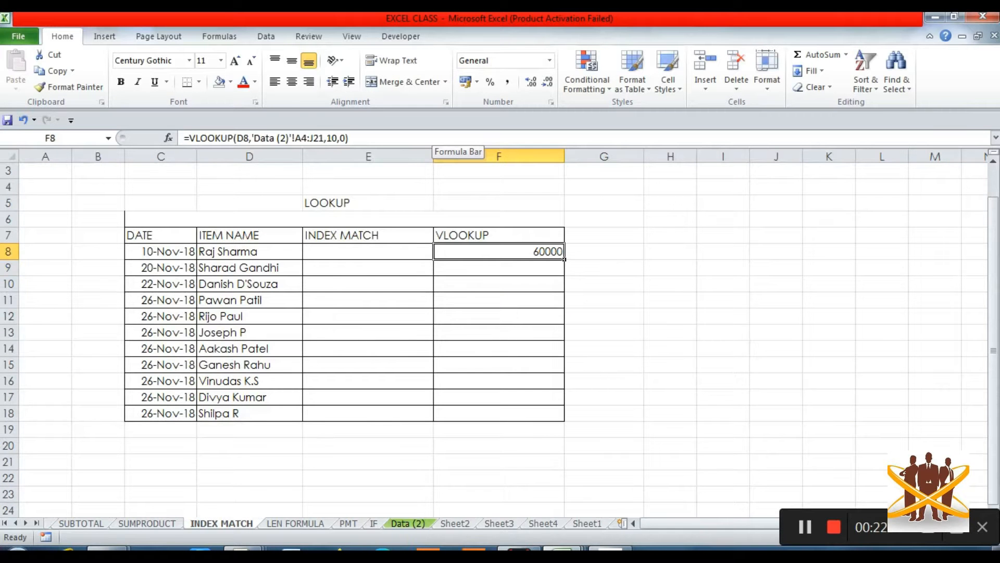
Make the table array in the F8 VLOOKUP absolute as $A$4:$J$21.
key("Left")
key("Left")
key("Right")
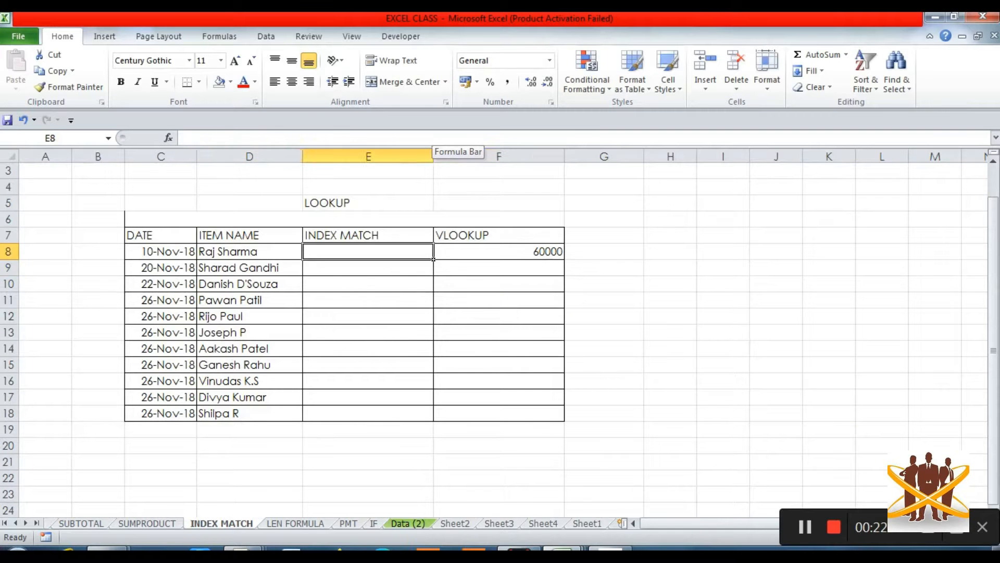
key("Right")
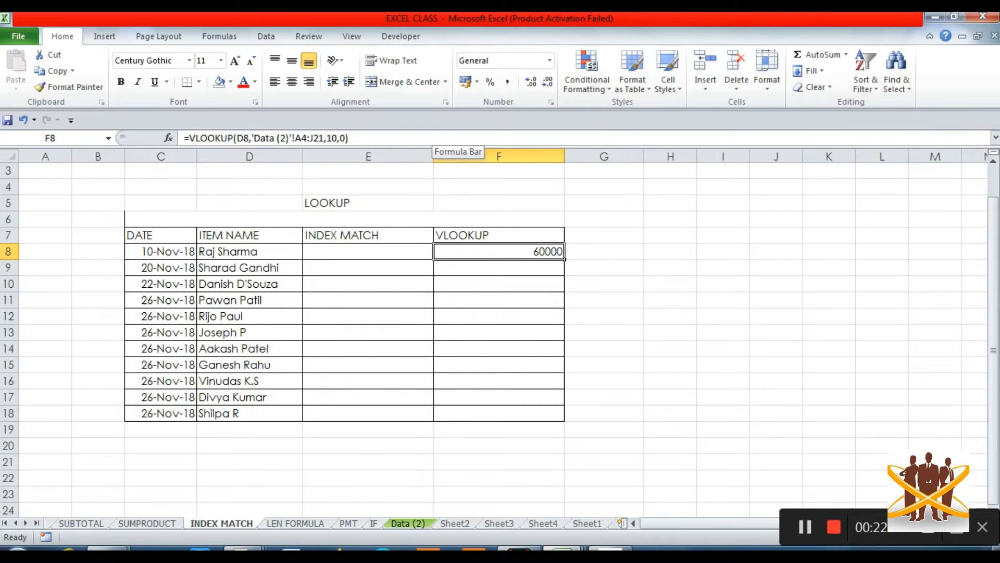
key("F2")
key("Left")
key("Left")
key("Left")
key("Left")
key("Left")
key("Left")
key("Left")
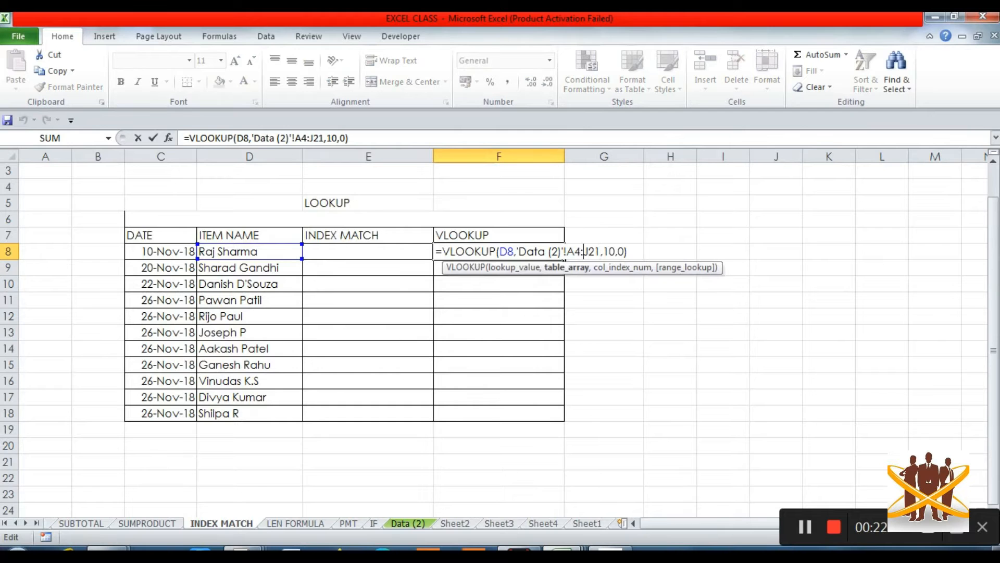
key("Left")
key("Left")
key("Right")
key("F4")
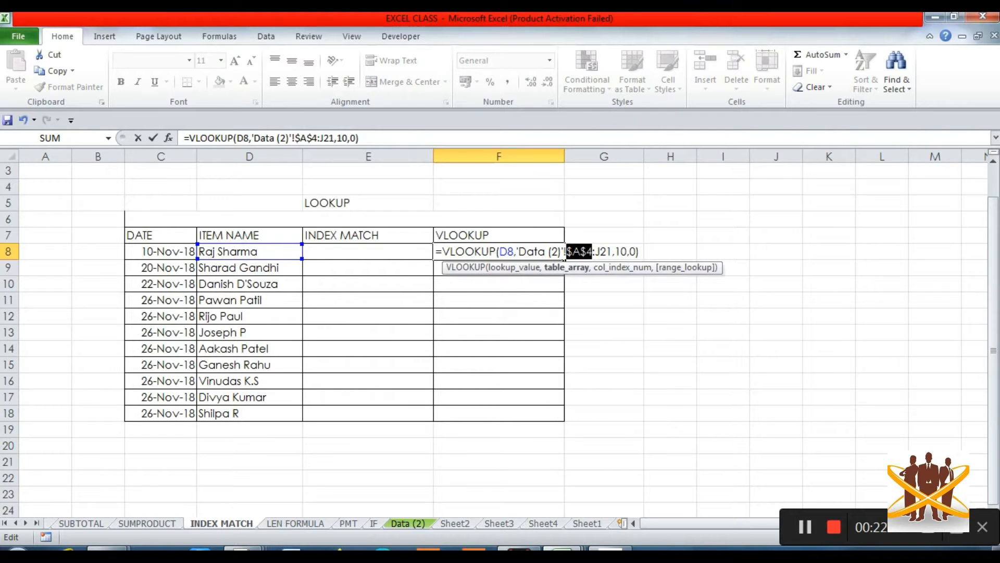
key("Right")
key("Right")
key("Right")
key("Right")
key("Left")
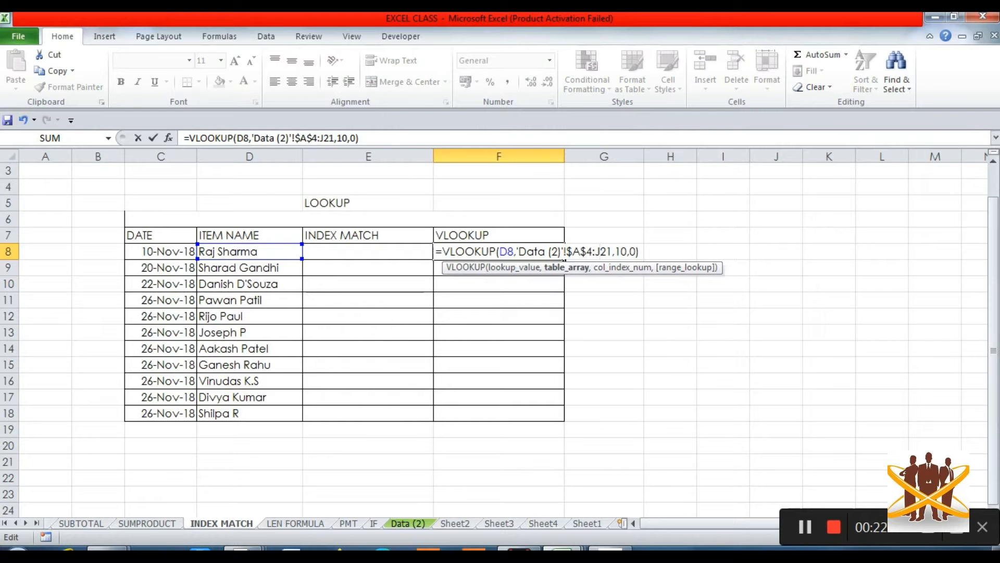
key("F4")
key("Return")
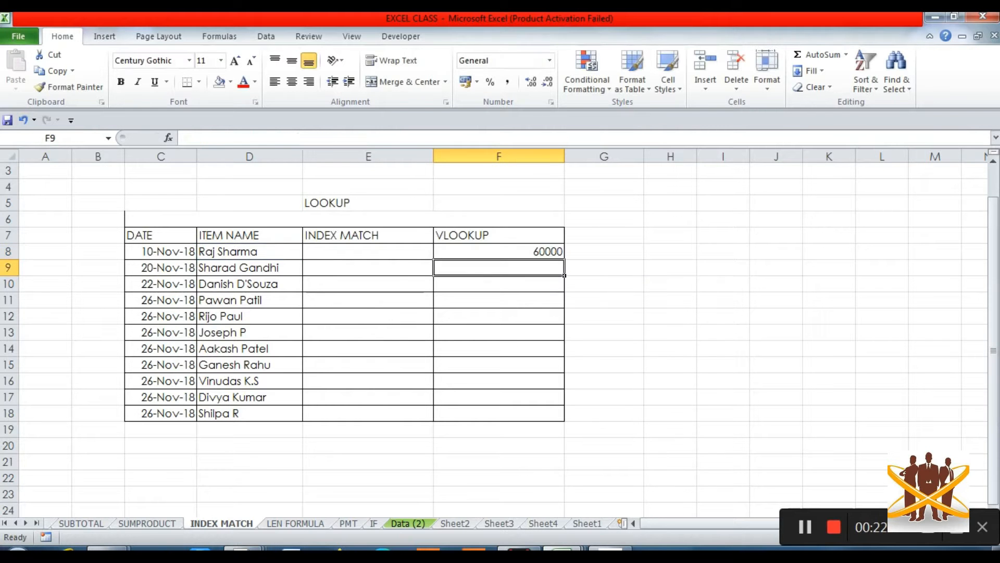
Copy the VLOOKUP formula from F8 into F9:F18 for the remaining item names.
key("Up")
key("ctrl+c")
key("Down")
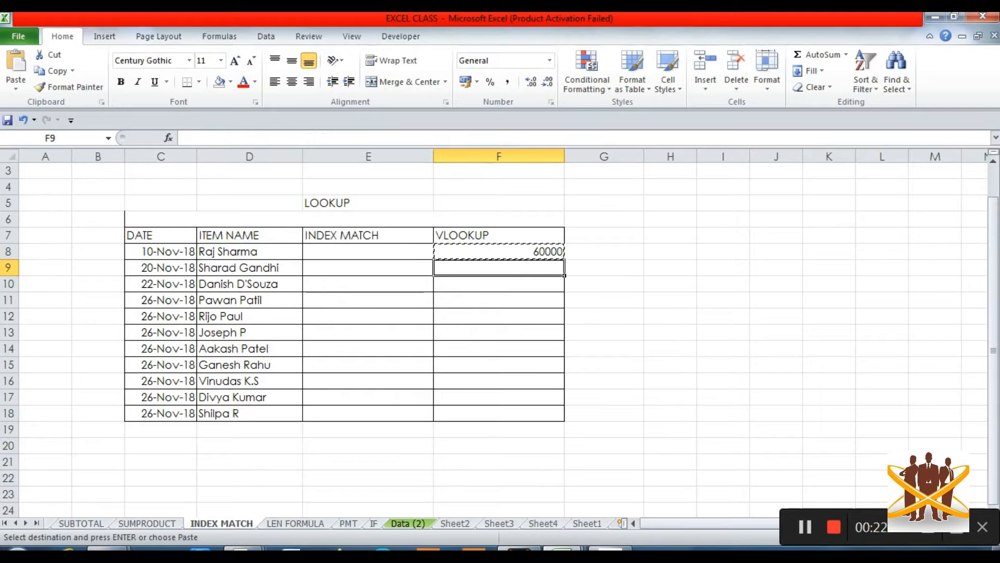
key("shift+Down")
key("shift+Down")
key("shift+Down")
key("shift+Down")
key("shift+Down")
key("shift+Down")
key("shift+Down")
key("shift+Down")
key("shift+Down")
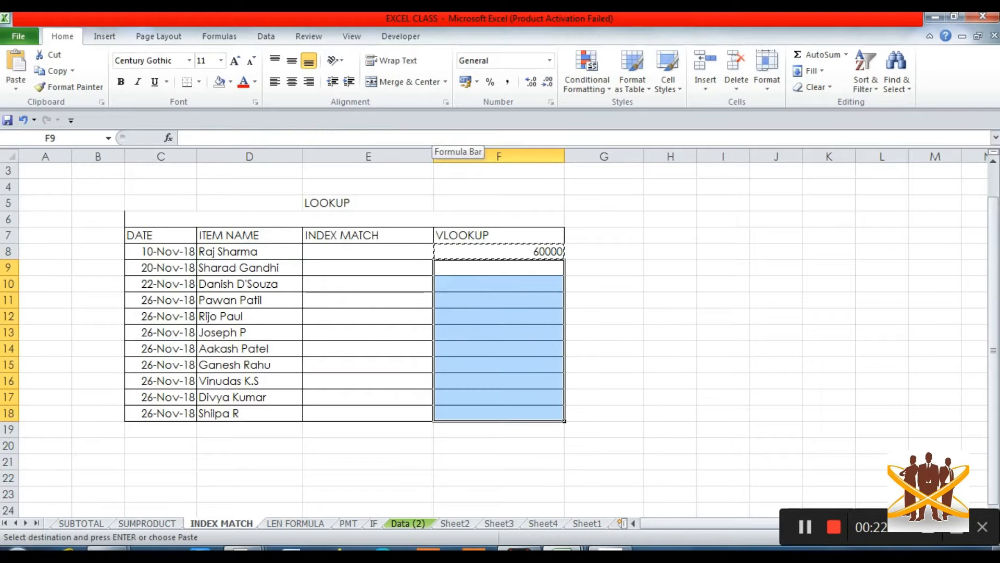
key("Return")
key("Down")
key("Down")
key("Down")
key("Down")
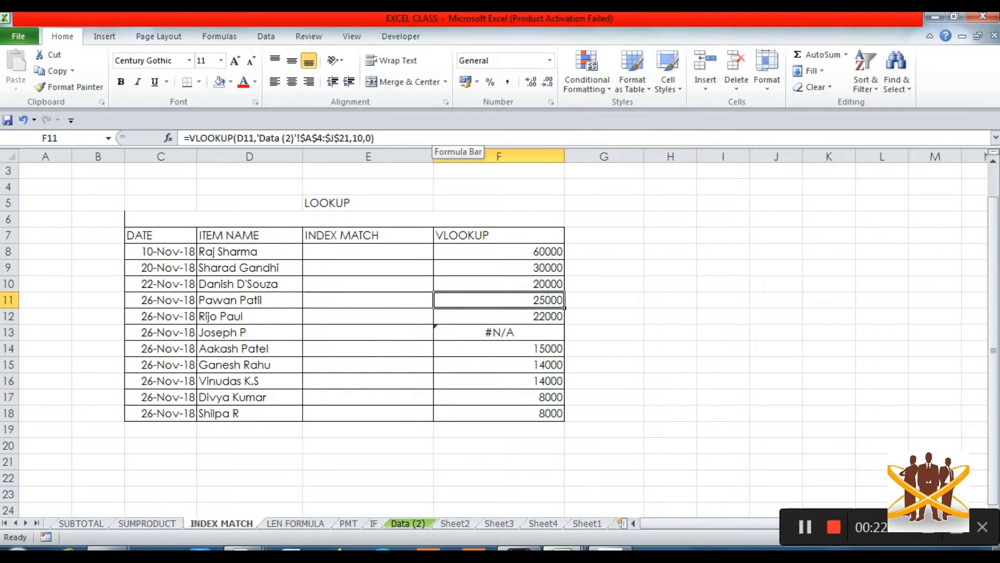
Examine the copied VLOOKUP formulas in the VLOOKUP column, opening the one in F12 to check its references.
key("Down")
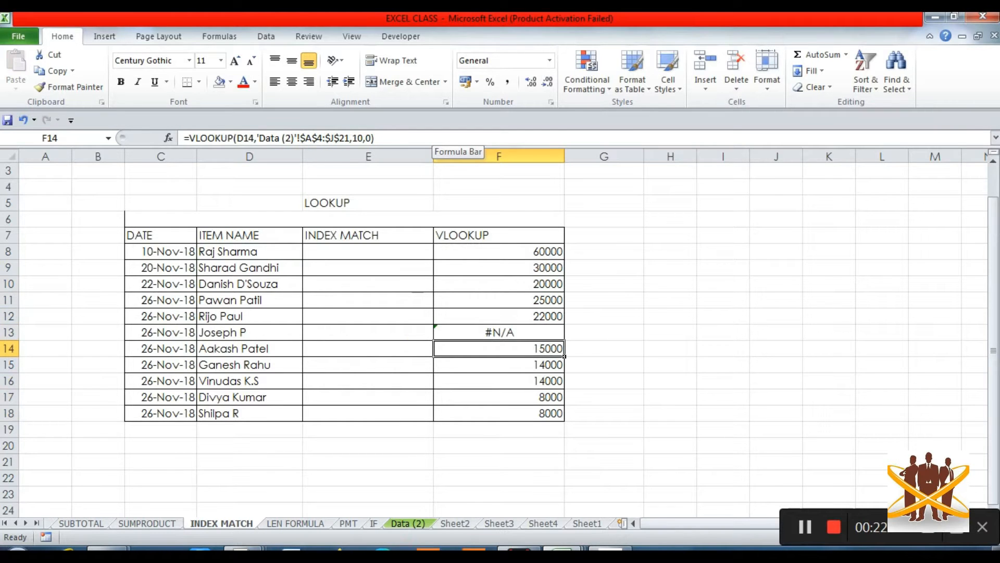
key("Up")
key("Up")
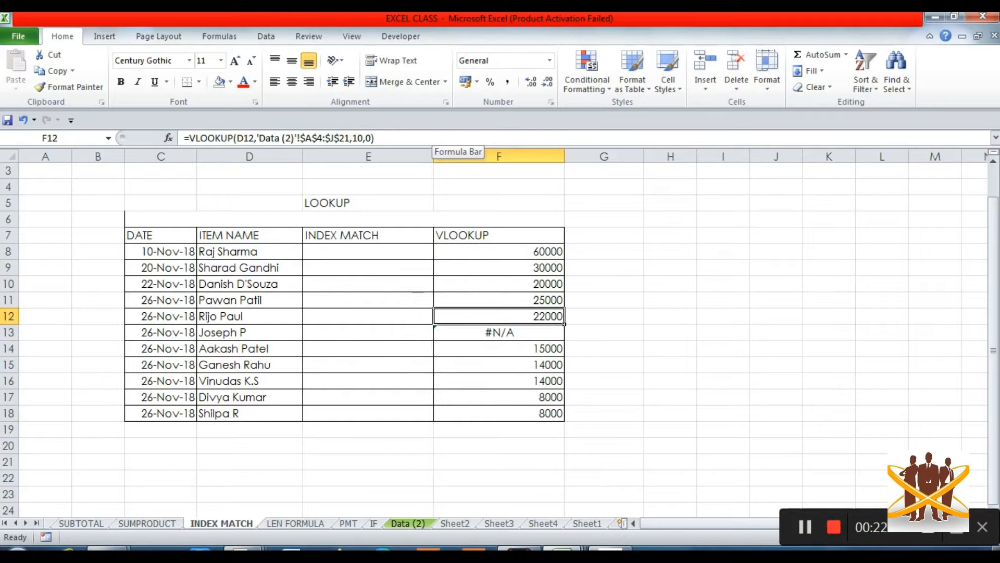
key("F2")
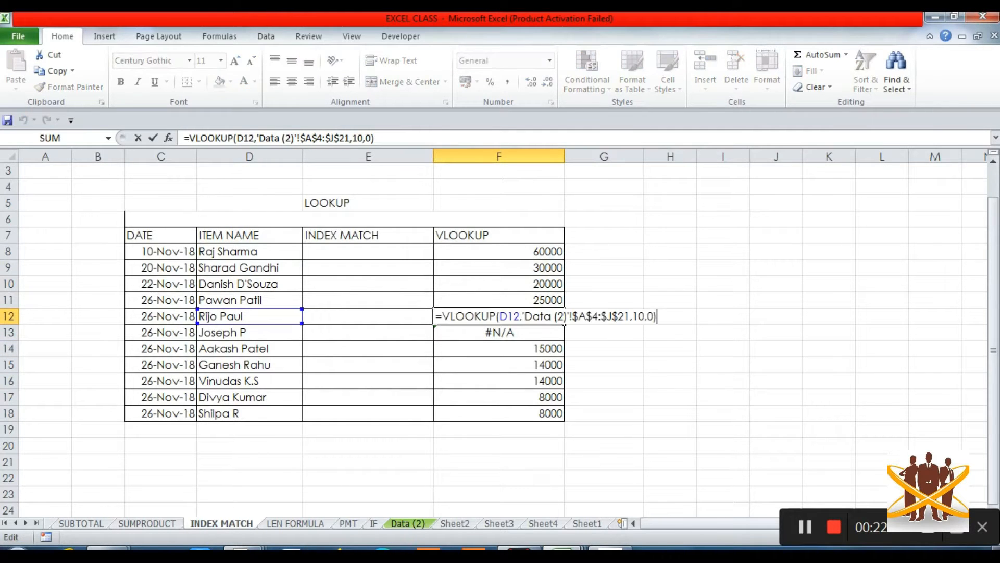
key("ctrl+Return")
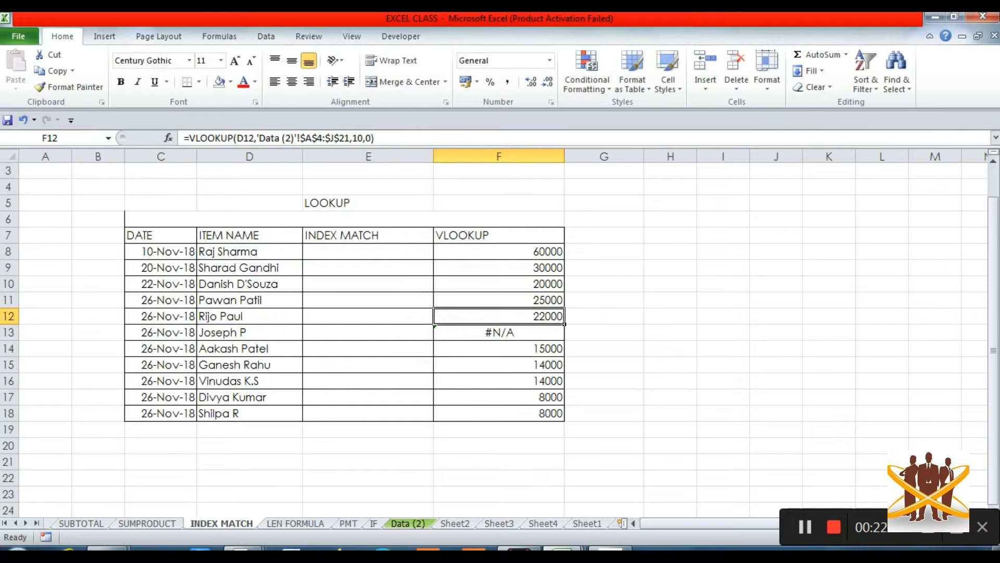
Check the Name column on the Data (2) sheet for the item name in D13 of the INDEX MATCH sheet.
key("Down")
key("Left")
key("Left")
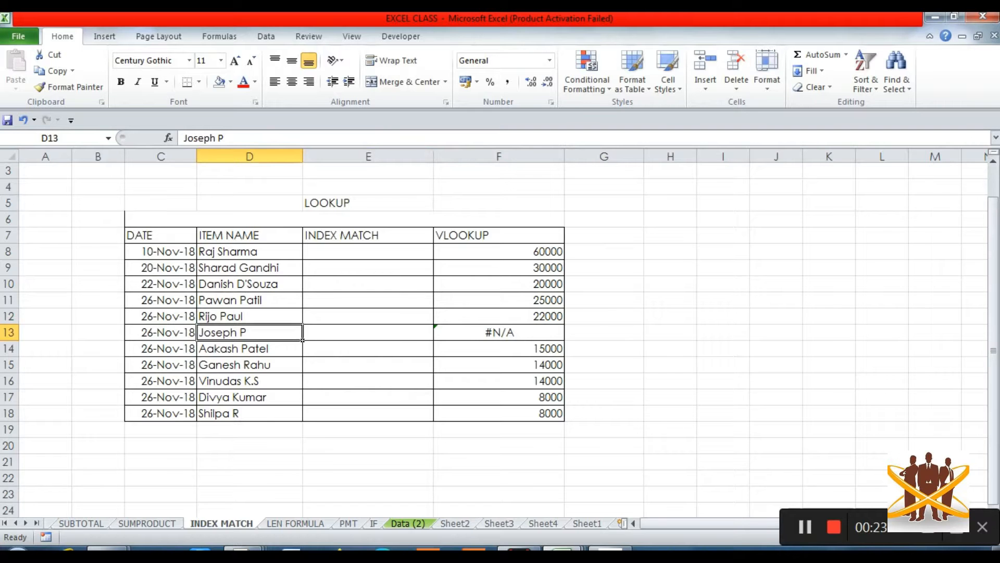
left_click(543, 524)
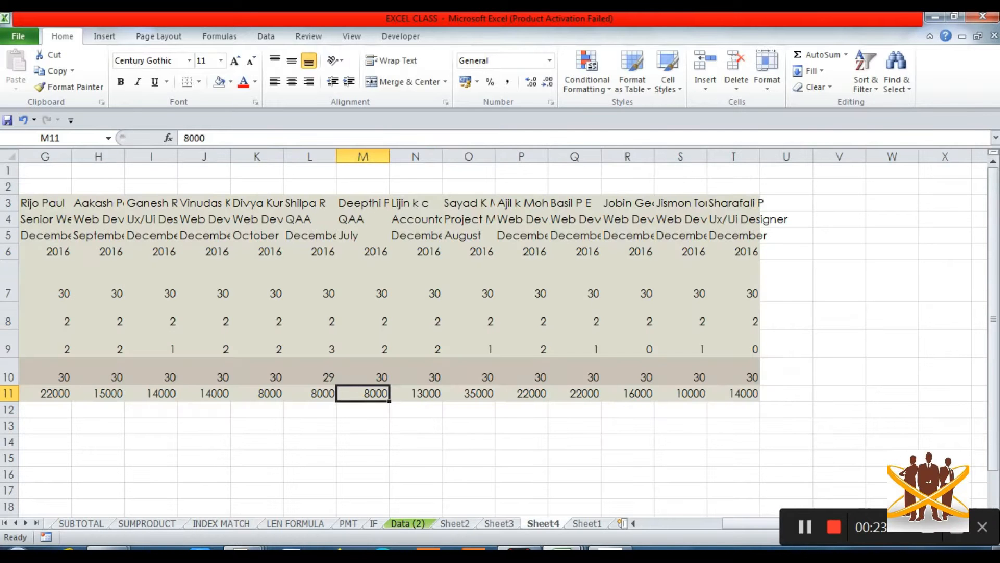
left_click(499, 524)
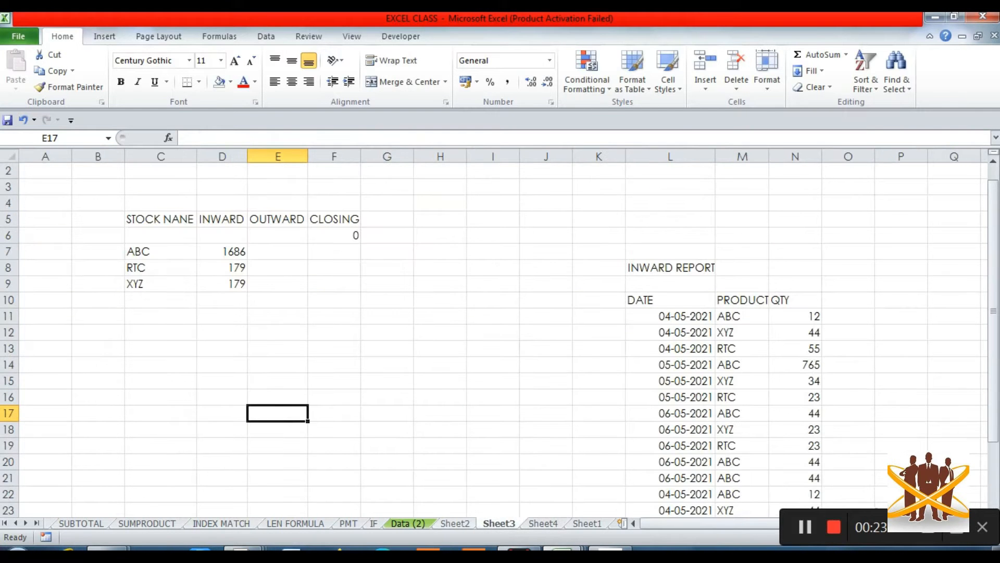
left_click(455, 524)
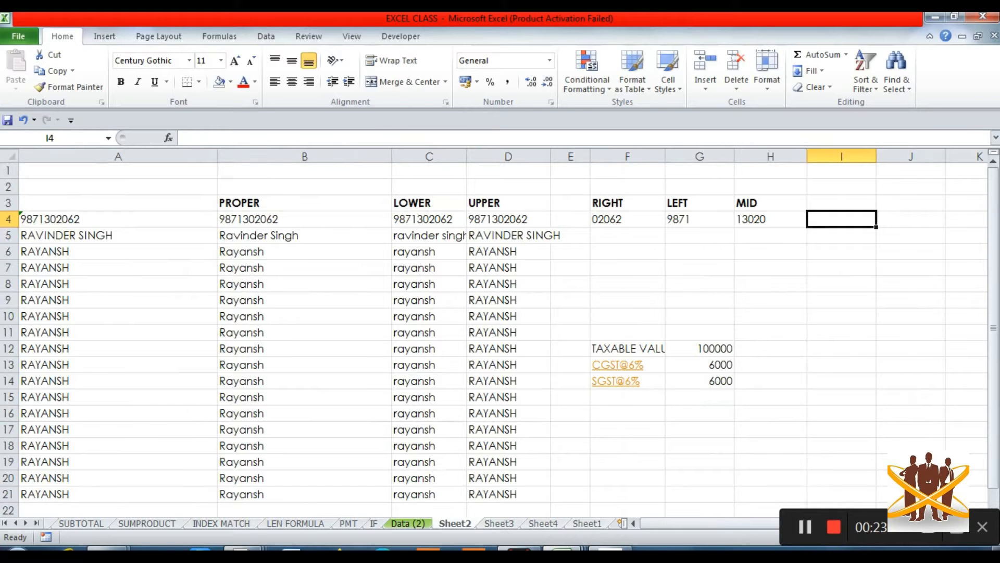
left_click(408, 524)
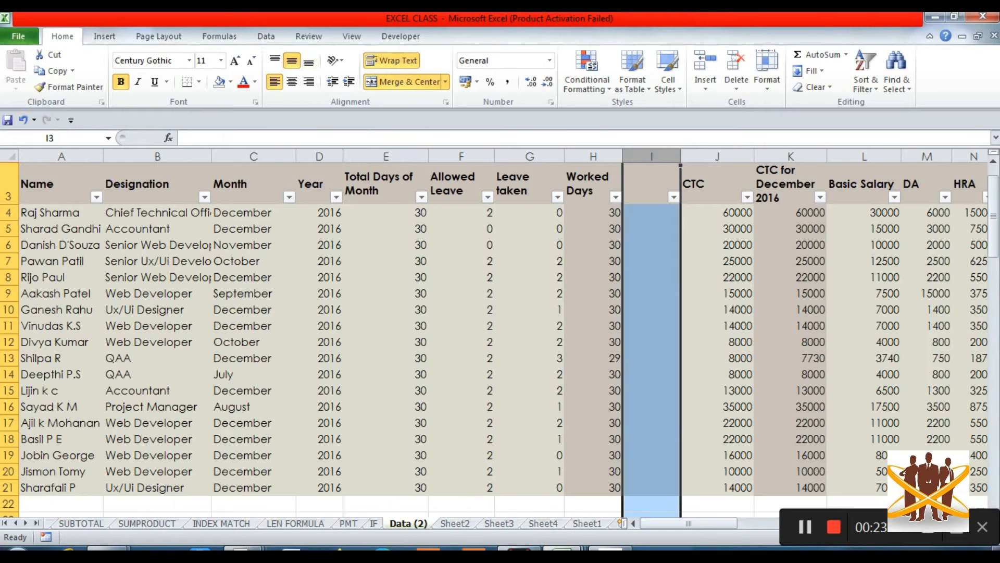
left_click(386, 310)
key("Left")
key("Left")
key("Left")
key("Left")
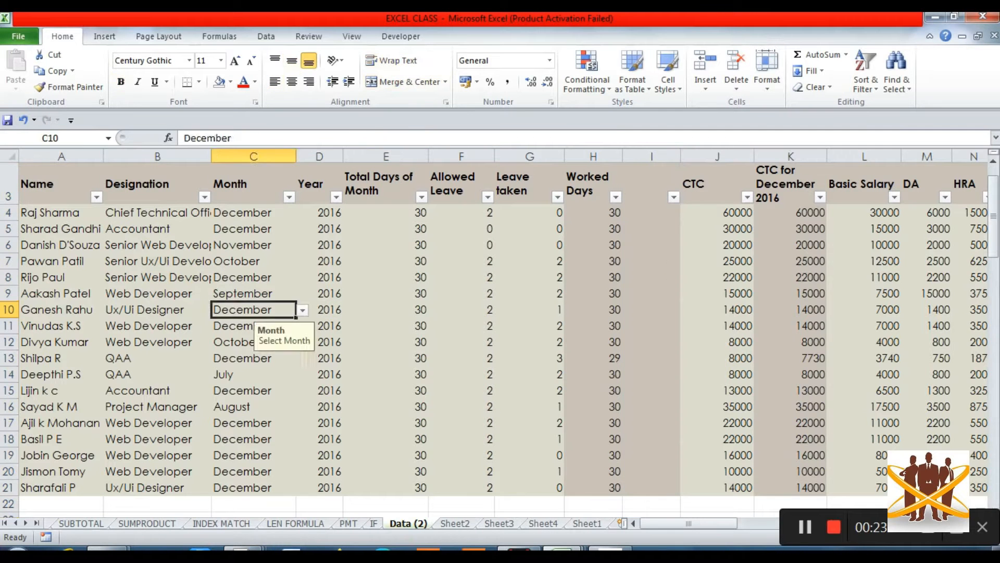
key("Down")
key("Down")
key("Down")
key("Down")
key("Down")
key("Down")
key("Down")
key("Down")
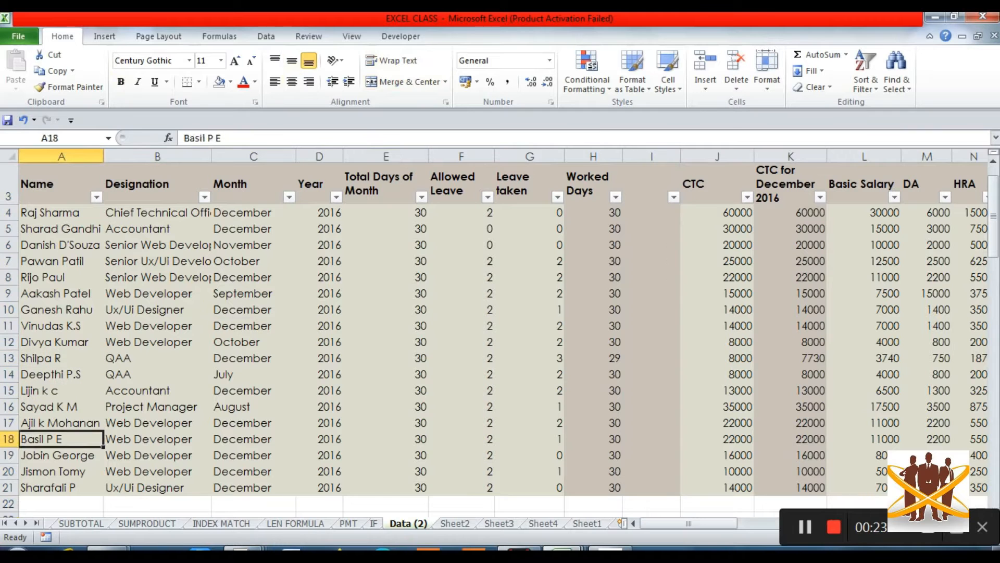
key("Down")
key("Down")
key("Down")
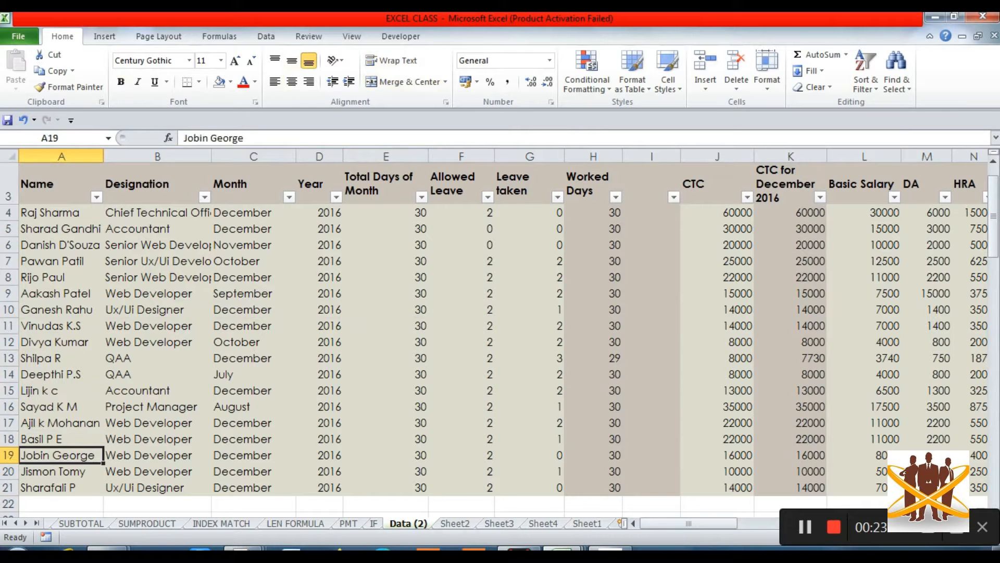
key("Up")
key("Up")
key("Up")
key("Up")
key("Up")
key("Up")
key("Up")
key("Up")
key("Up")
key("Up")
key("Up")
key("Up")
key("Up")
key("Up")
key("Up")
key("Up")
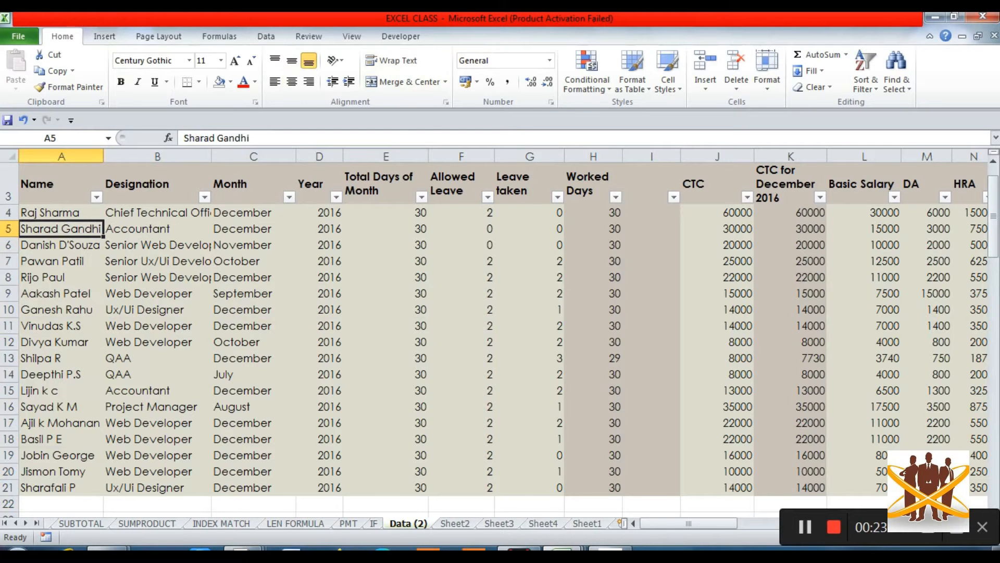
Examine the VLOOKUP formula in D5 of the CTC column on Sheet1 and look over the neighbouring sheets.
left_click(587, 523)
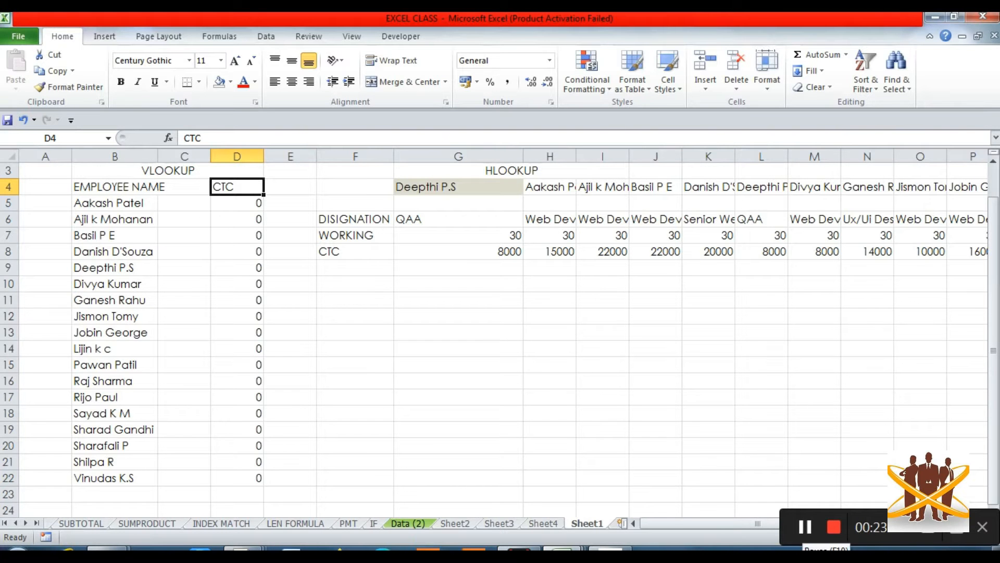
left_click(237, 203)
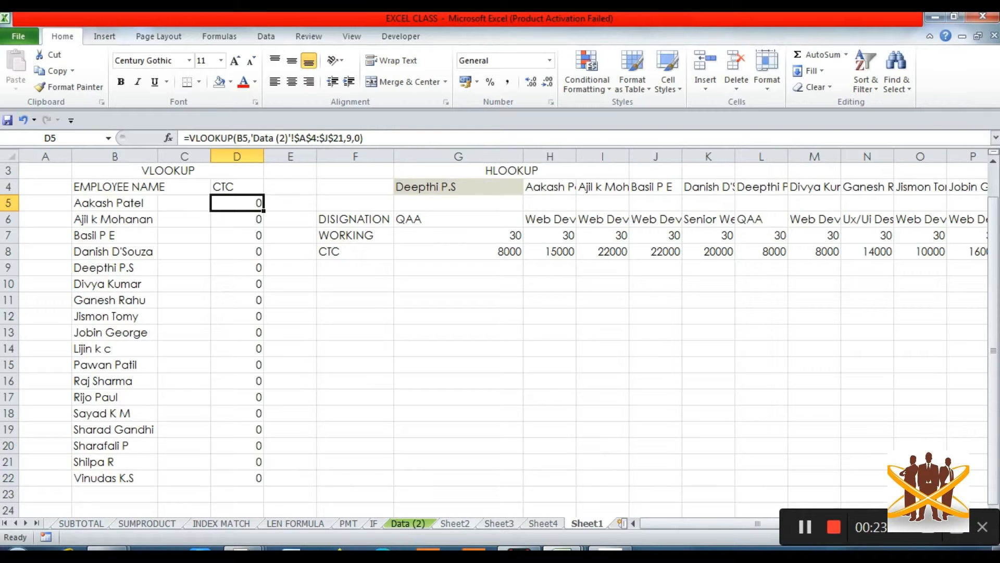
left_click(455, 524)
left_click(499, 523)
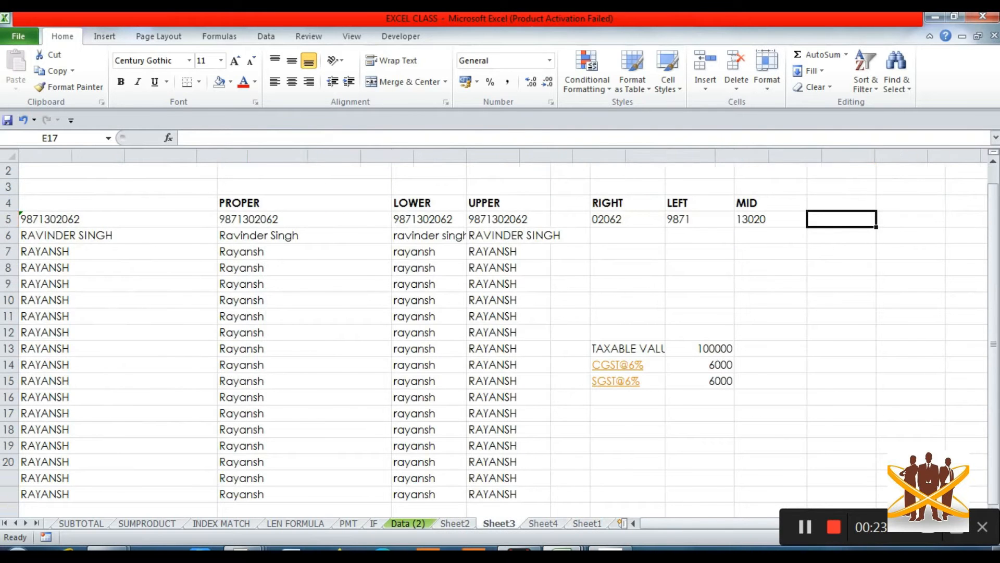
left_click(543, 523)
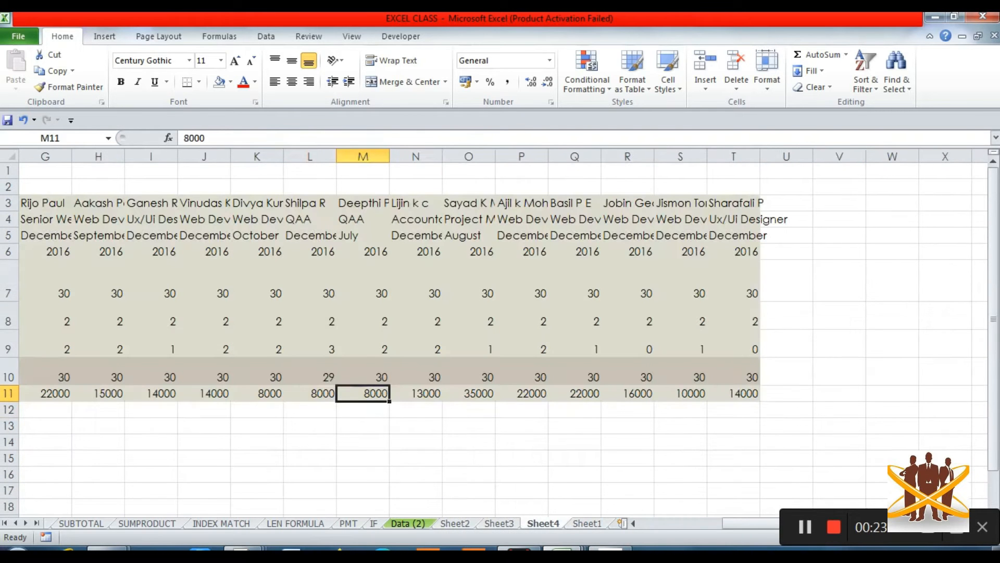
left_click(587, 524)
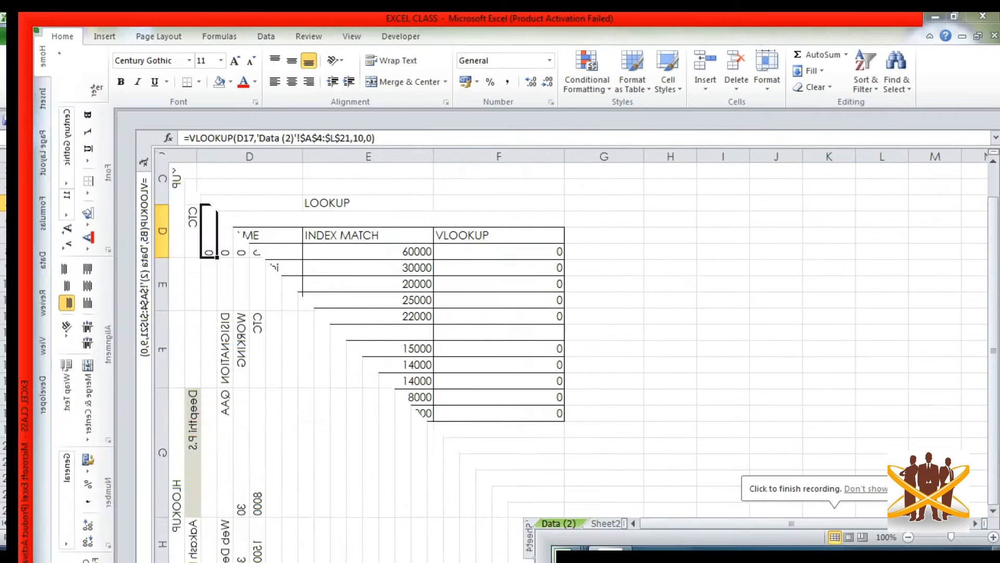
Clear the results in E8:E18 of the INDEX MATCH column and return to cell E8.
left_click_drag(369, 251, 368, 413)
key("Delete")
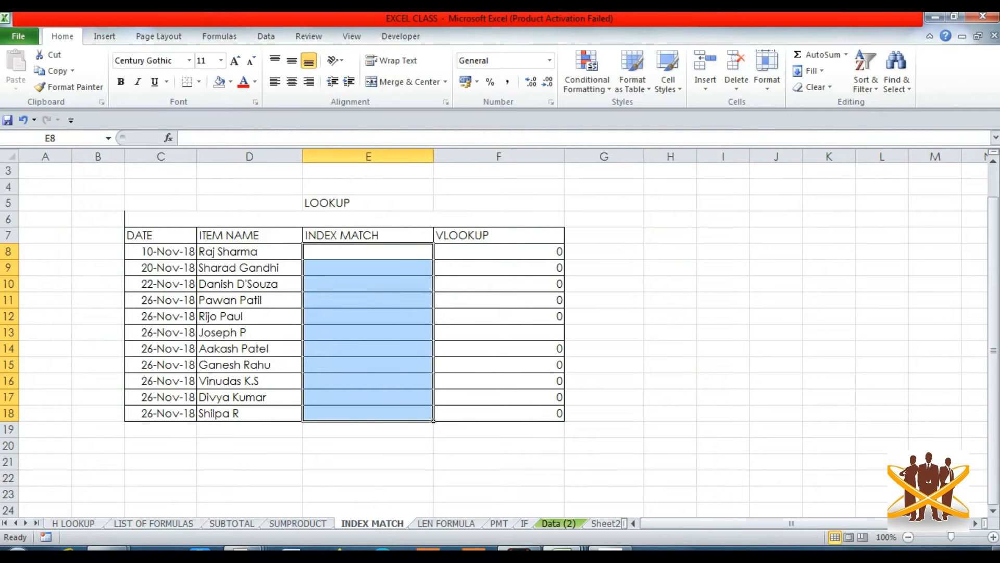
key("Down")
key("Up")
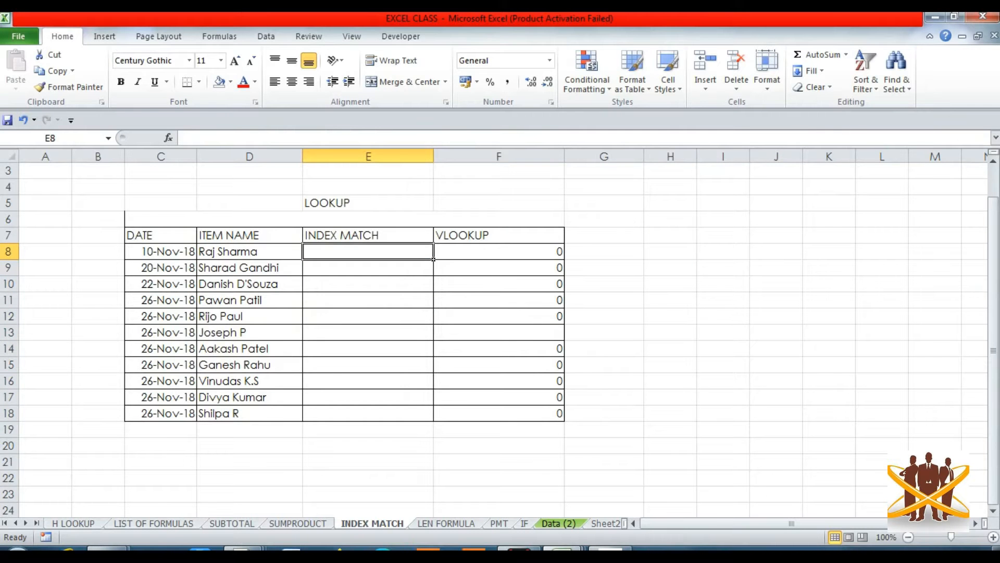
Begin an INDEX formula in E8 with the CTC range L4:L21 on the Data (2) sheet as its array.
type("=")
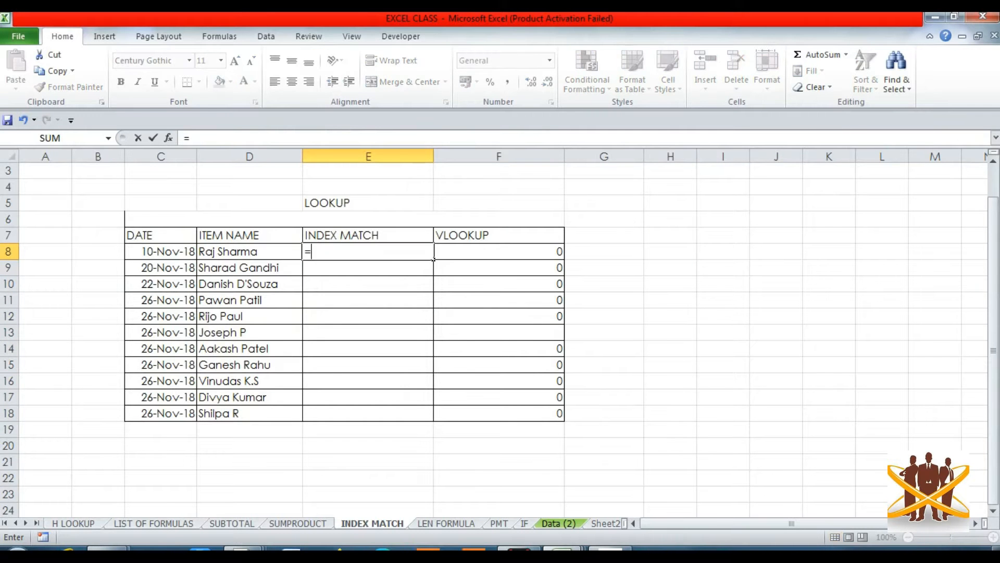
type("INDEX")
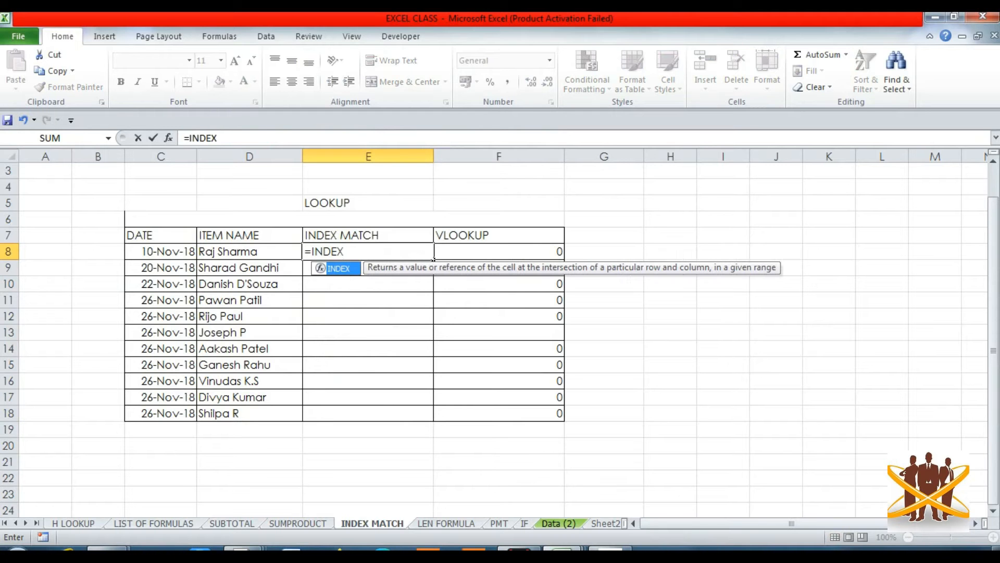
type("(")
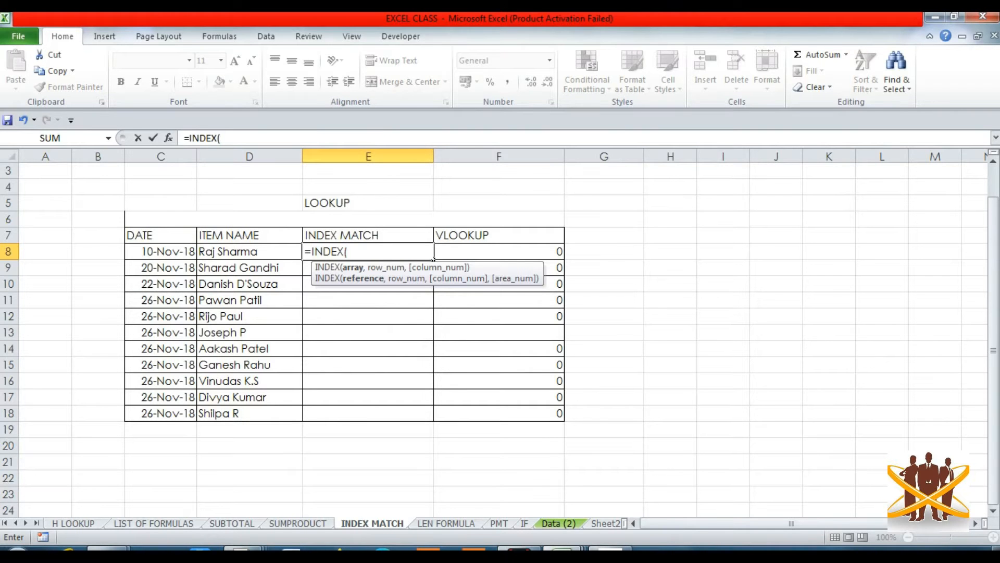
left_click(559, 523)
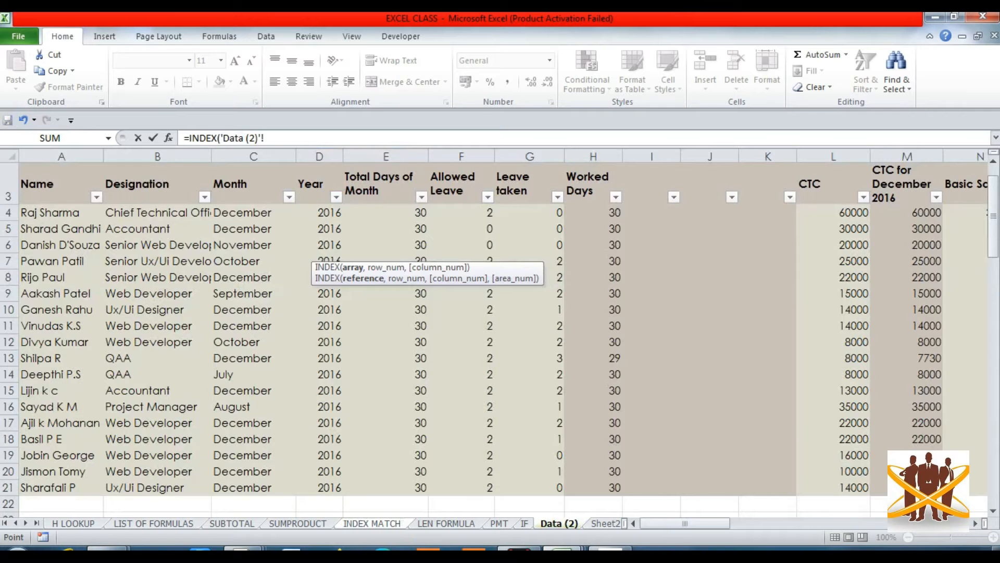
left_click_drag(844, 212, 865, 386)
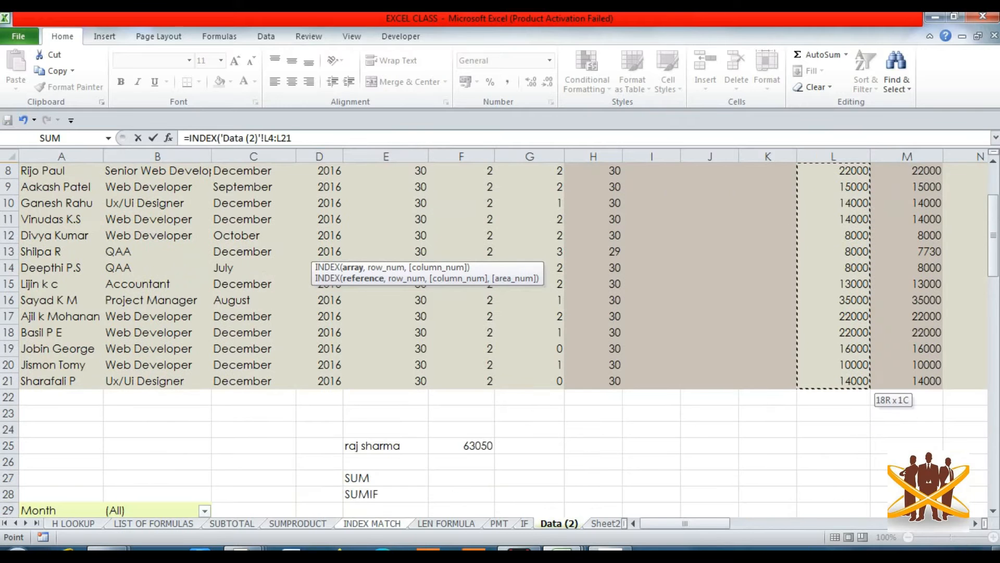
type(",")
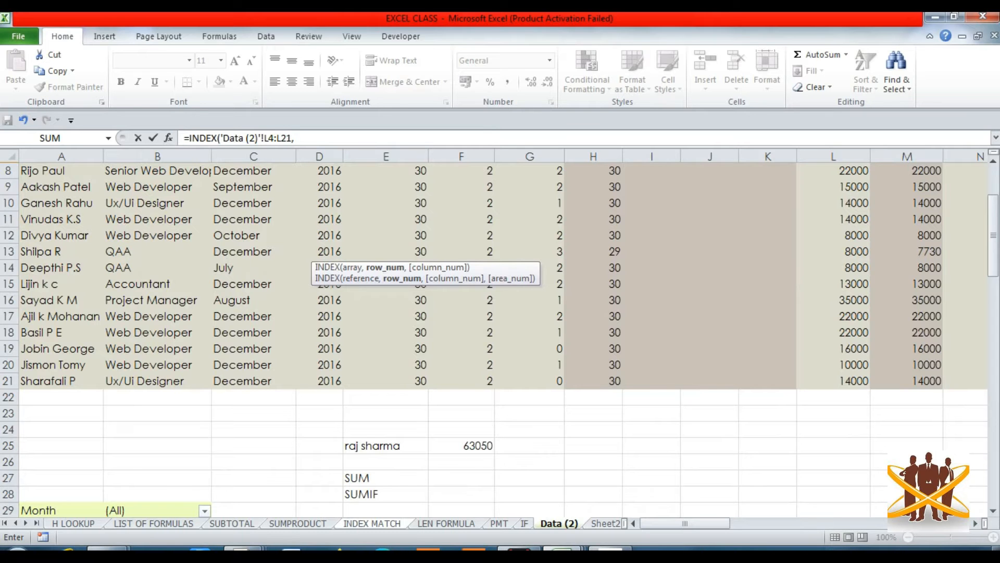
Add a MATCH function as the INDEX row number, with D8 on the INDEX MATCH sheet as the lookup value.
type("MATCH")
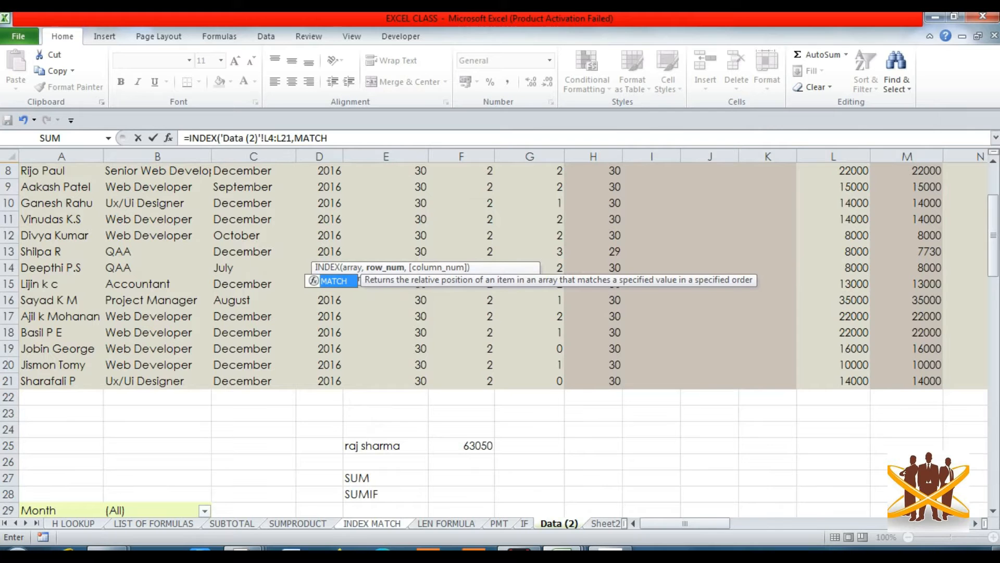
type("(")
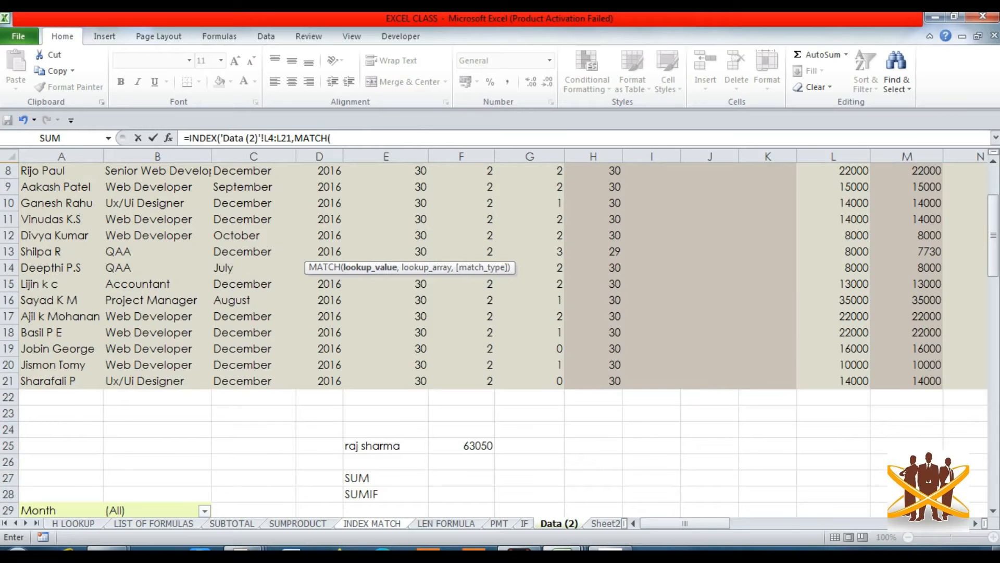
left_click(372, 523)
left_click(250, 251)
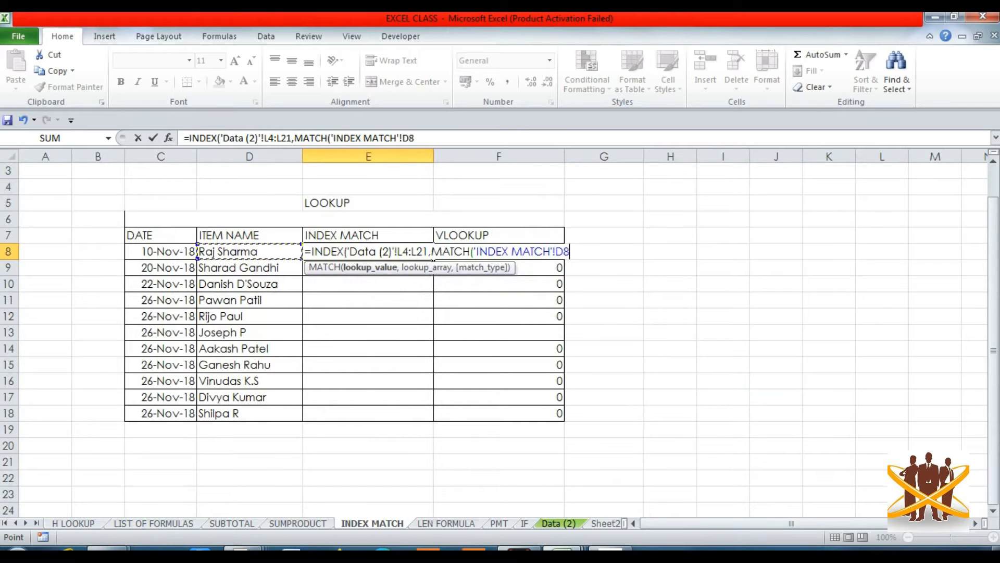
type(",")
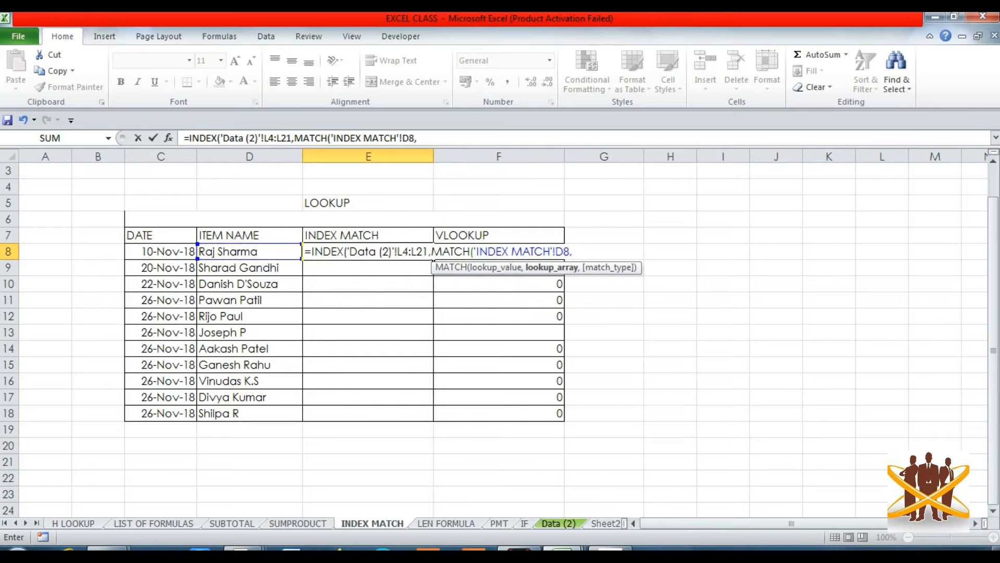
Complete the MATCH with the Name range A4:A21 on the Data (2) sheet as lookup array and exact match 0.
left_click(558, 524)
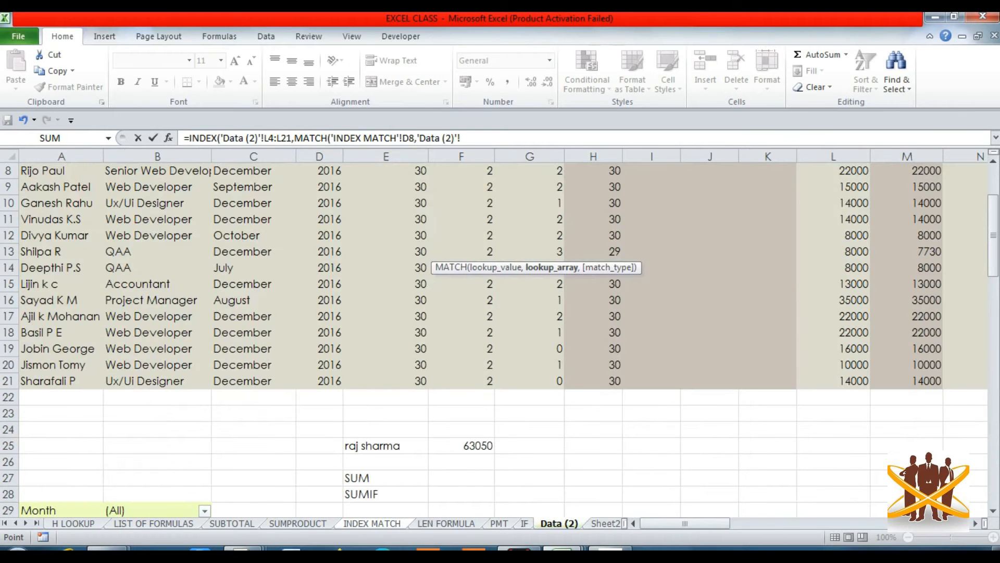
key("Up")
key("Up")
key("Up")
key("Up")
key("Up")
key("Up")
key("Up")
key("Up")
key("Up")
key("Down")
key("shift+Down")
key("shift+Down")
key("shift+Down")
key("shift+Down")
key("shift+Down")
key("shift+Down")
key("shift+Down")
key("shift+Down")
key("shift+Down")
key("shift+Down")
key("shift+Down")
key("shift+Down")
key("shift+Down")
key("shift+Down")
key("shift+Down")
key("shift+Down")
key("shift+Down")
key("shift+Down")
key("shift+Down")
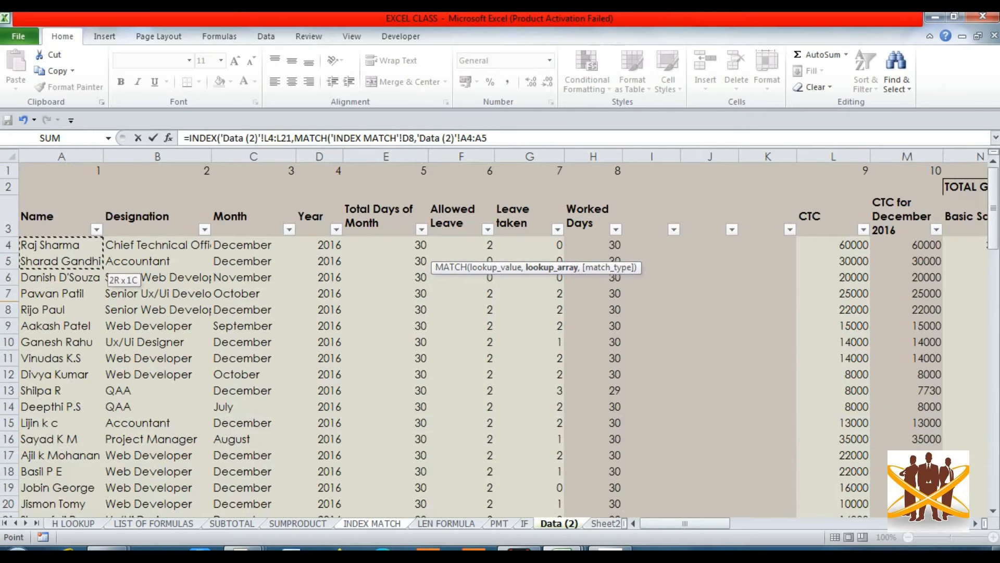
key("shift+Up")
key("shift+Up")
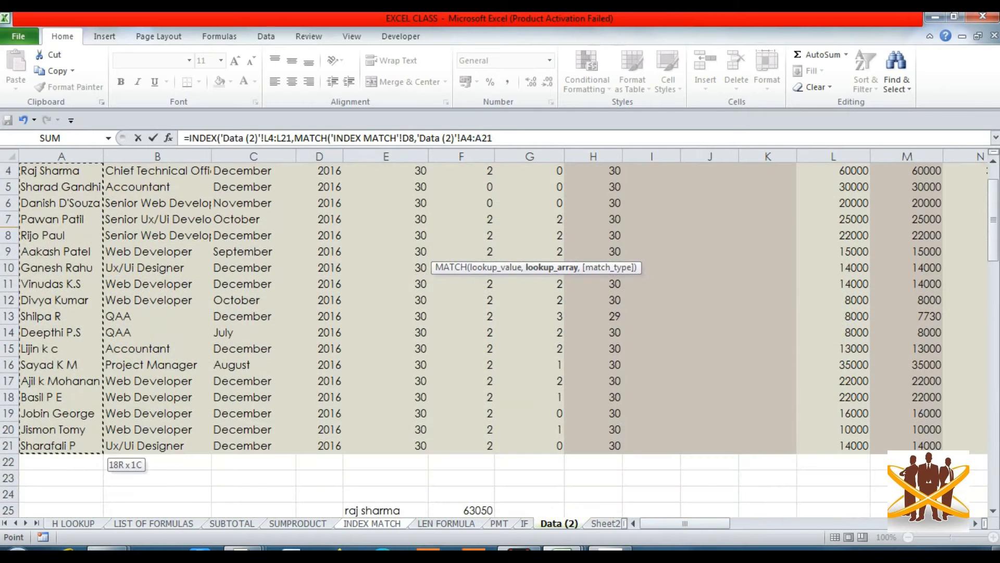
type(",")
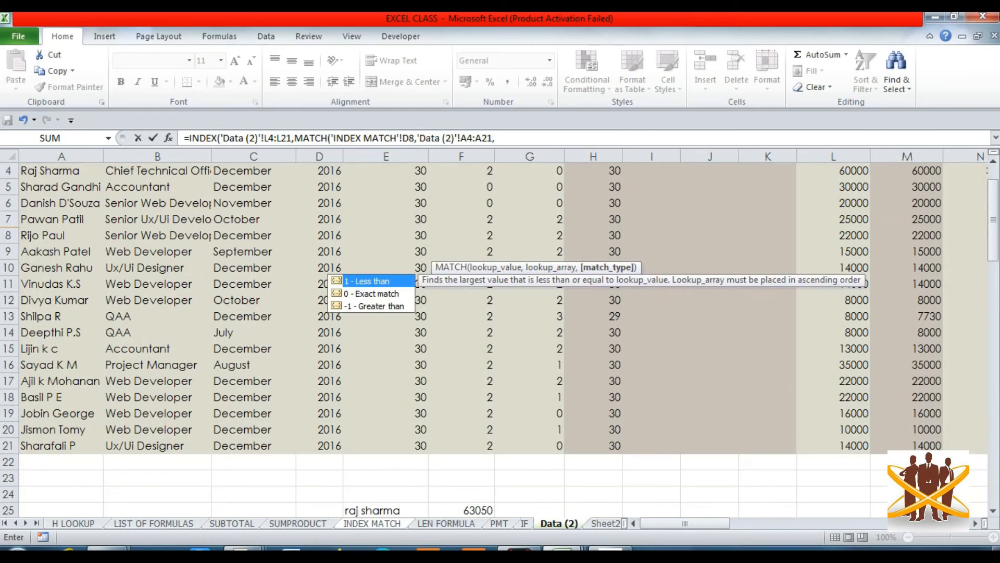
type("0)")
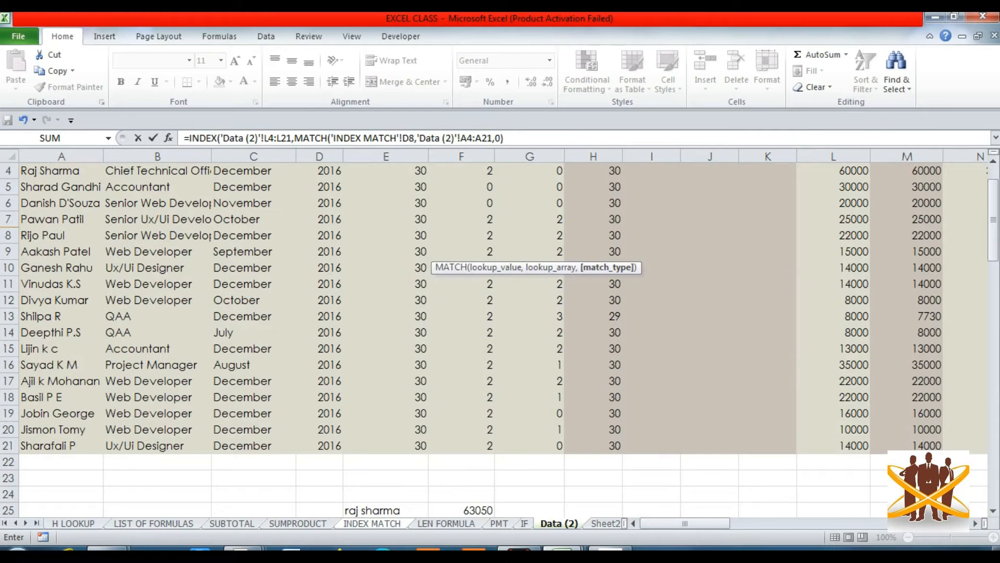
Close and enter the INDEX MATCH formula in E8, then check its source columns on the Data (2) sheet.
key("Return")
key("Return")
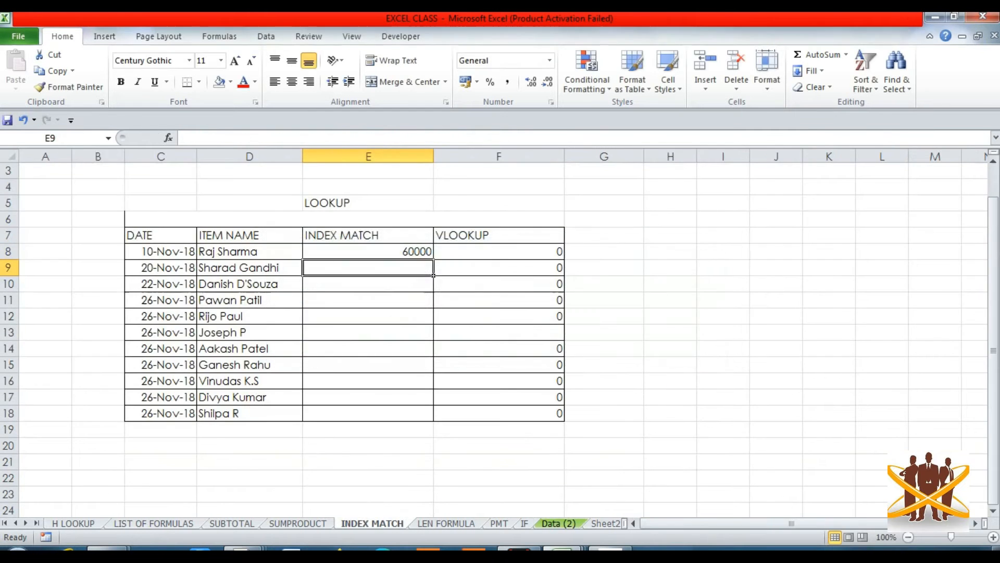
key("Down")
key("Up")
key("Up")
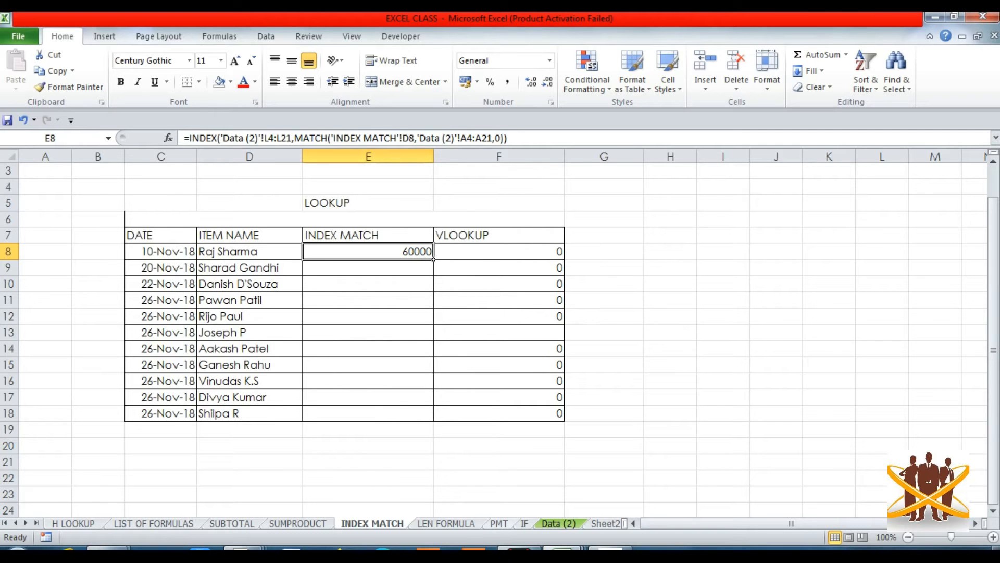
left_click(558, 523)
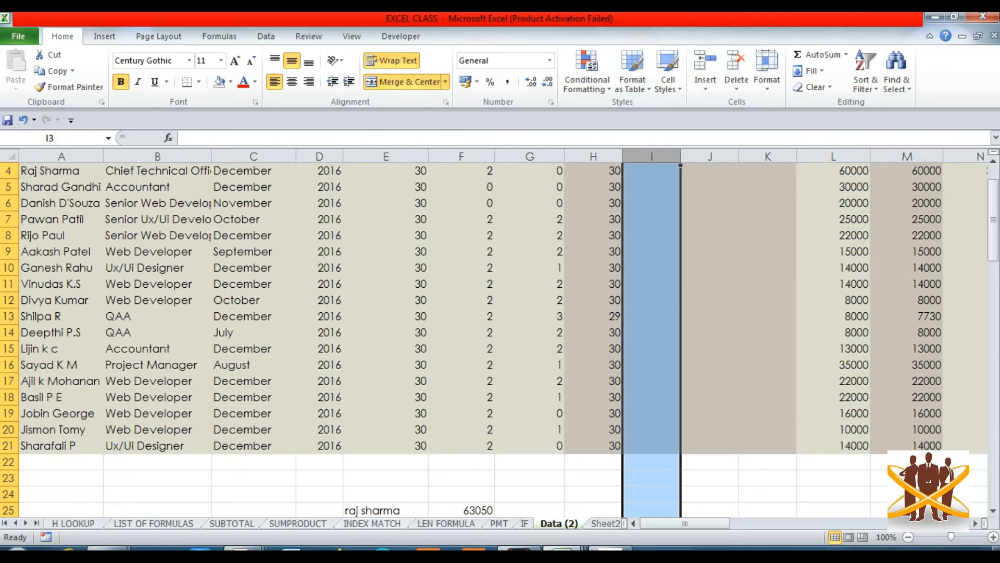
left_click(373, 523)
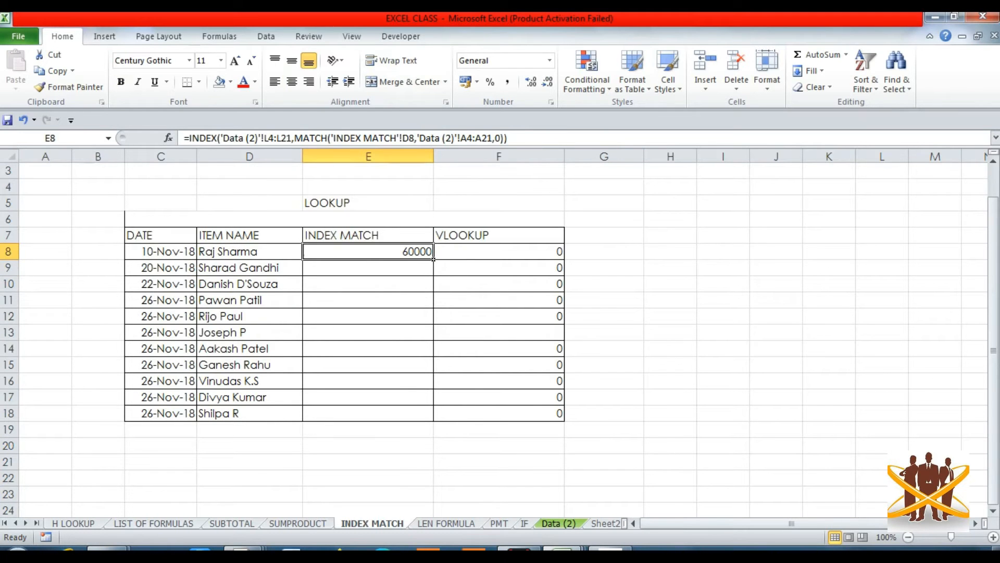
Make the INDEX array in the E8 formula absolute as $L$4:$L$21.
double_click(417, 251)
left_click(530, 251)
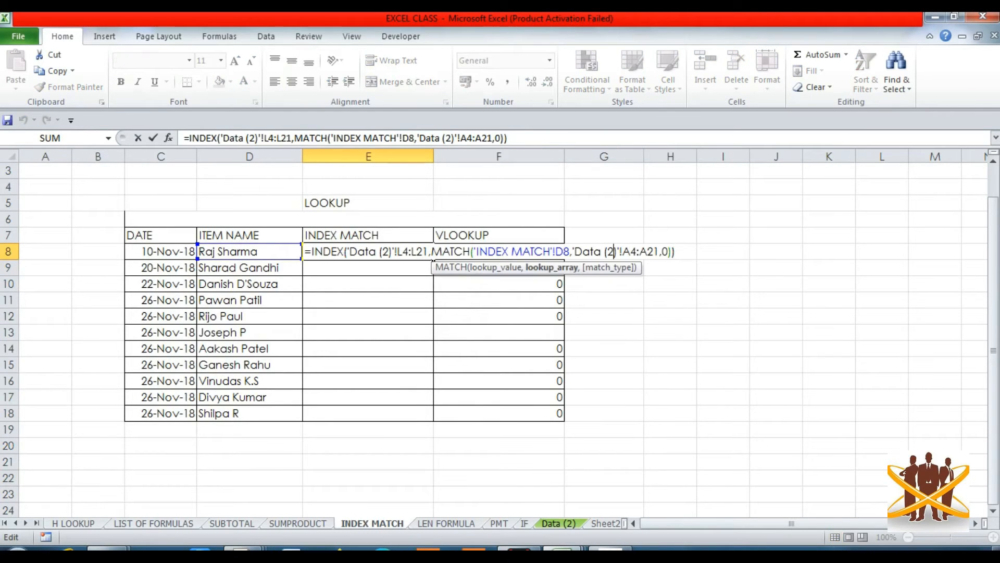
left_click(417, 251)
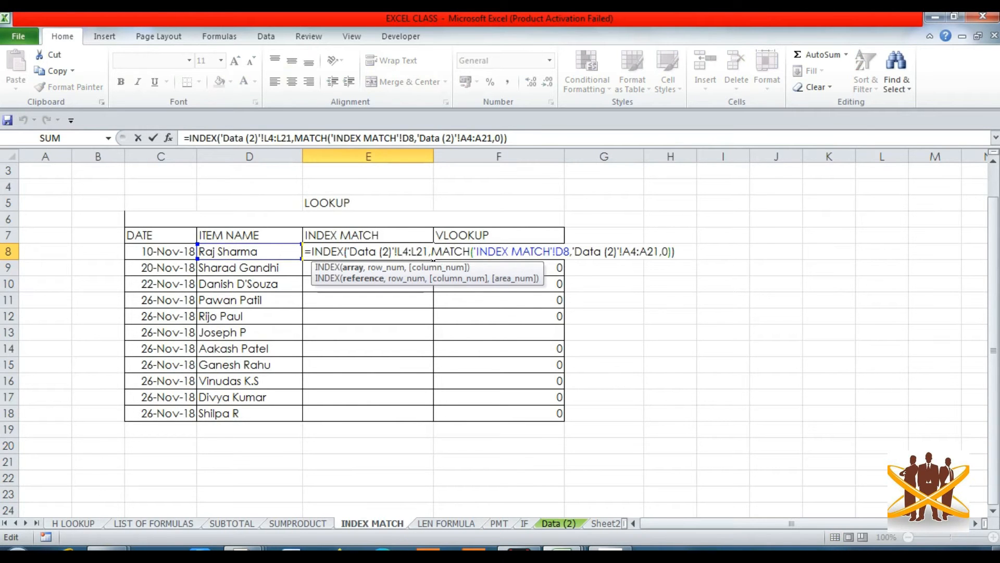
key("F4")
left_click(433, 258)
key("F4")
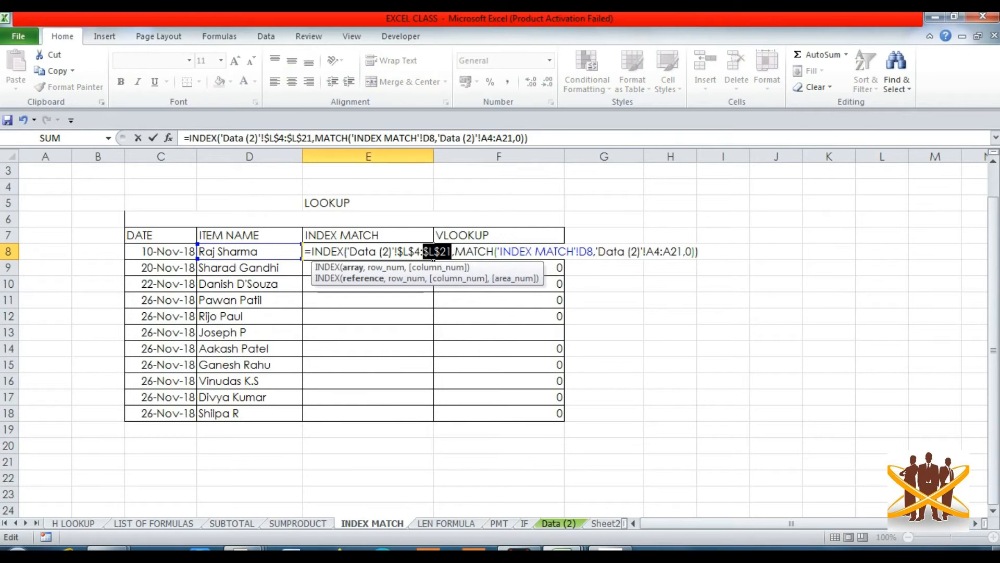
Make the MATCH lookup array in the E8 formula absolute as $A$4:$A$21 and enter the formula.
key("Right")
key("Right")
key("Right")
key("Right")
key("Right")
key("Right")
key("Right")
key("Right")
key("Right")
key("Right")
key("Right")
key("Right")
key("Right")
key("Right")
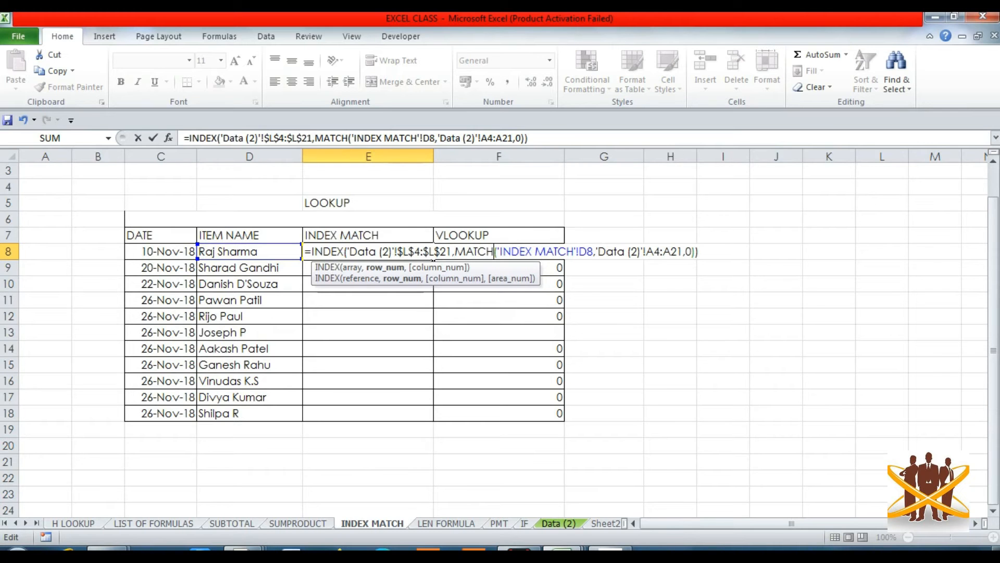
key("Right")
key("Right")
key("Right")
key("Right")
key("Right")
key("Right")
key("Right")
key("Right")
key("Right")
key("Right")
key("Right")
key("Right")
key("Right")
key("Right")
key("Right")
key("Right")
key("Right")
key("Right")
key("Right")
key("Right")
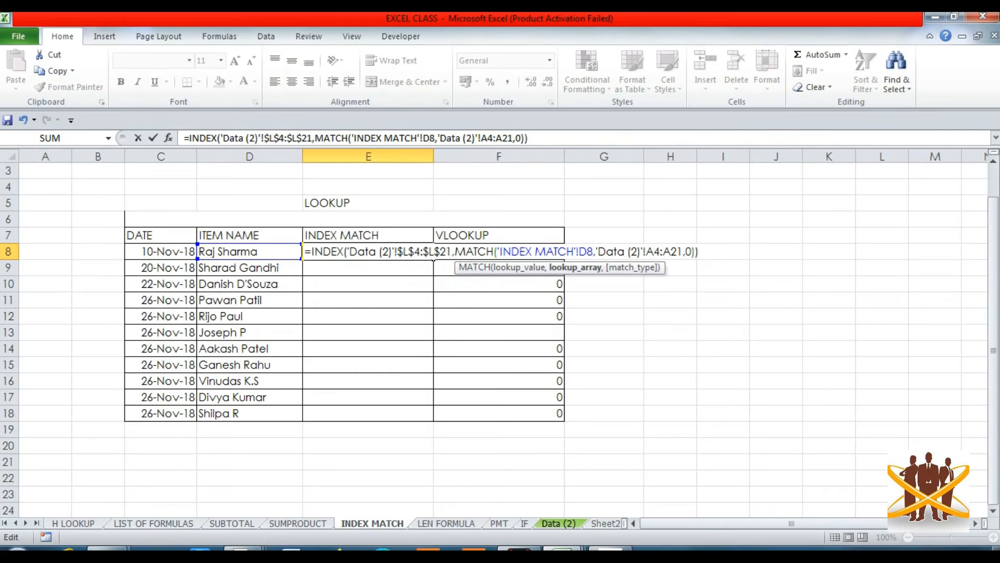
key("F4")
key("Right")
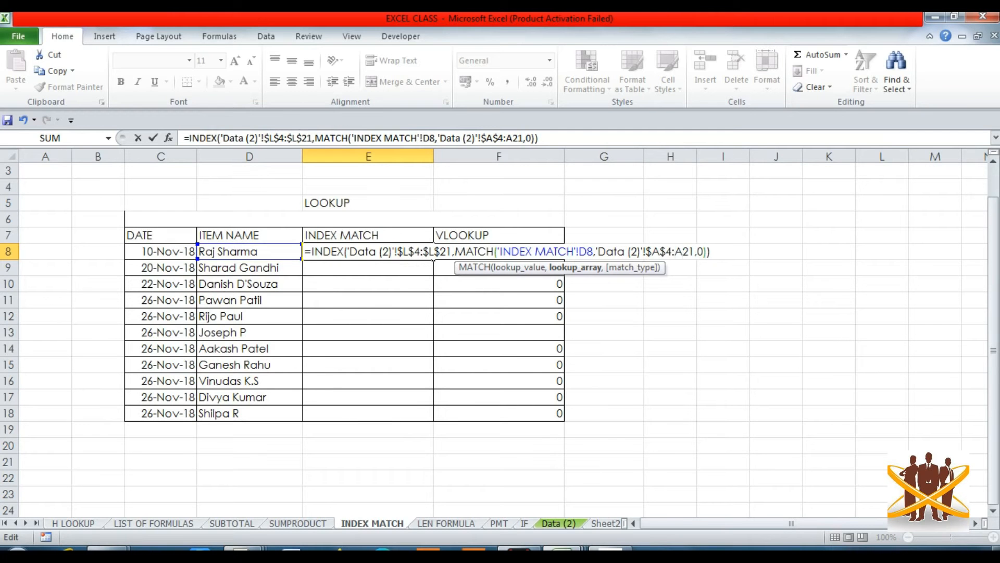
key("F4")
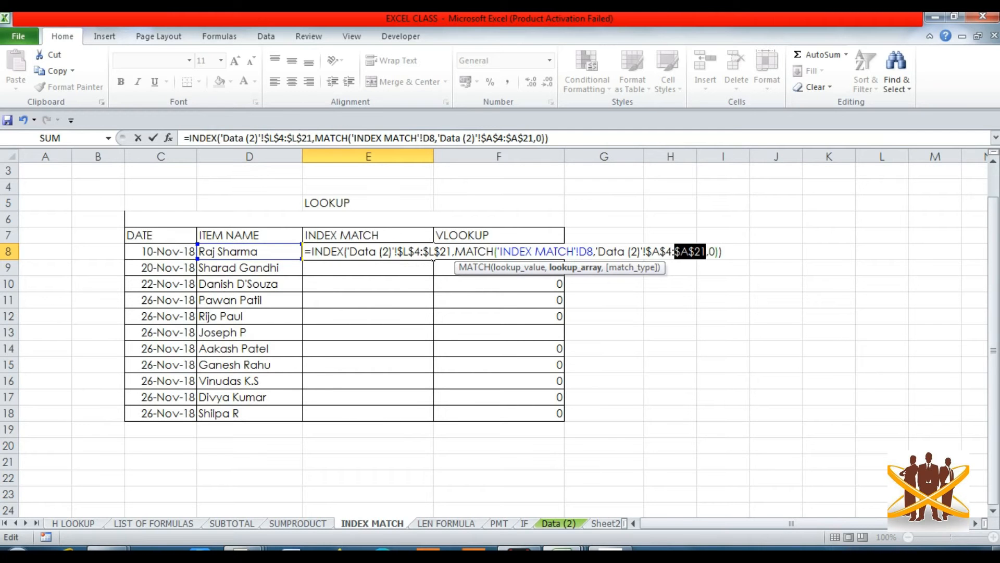
key("ctrl+Return")
Copy the INDEX MATCH formula from E8 into E9:E18.
key("ctrl+c")
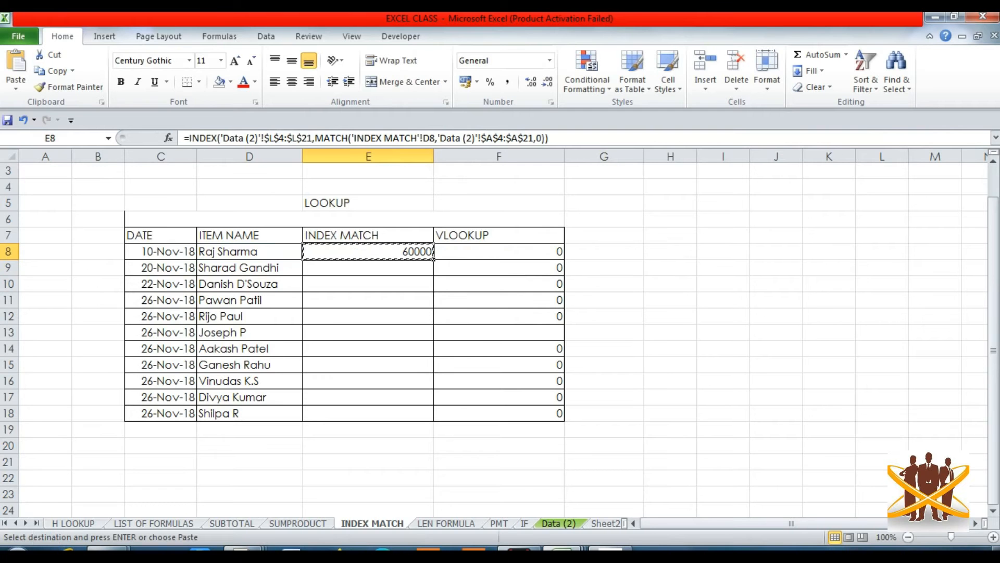
key("Down")
key("shift+Down")
key("shift+Down")
key("shift+Down")
key("shift+Down")
key("shift+Down")
key("shift+Down")
key("shift+Down")
key("shift+Down")
key("shift+Down")
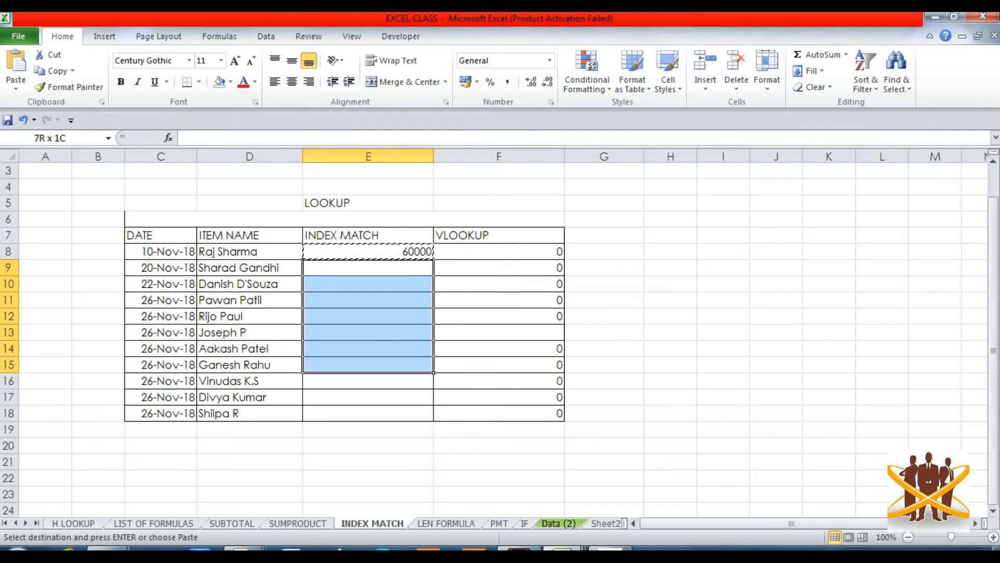
key("Return")
Clear the INDEX MATCH result in E13 for the name missing from the source data.
key("Down")
key("Down")
key("Down")
key("Down")
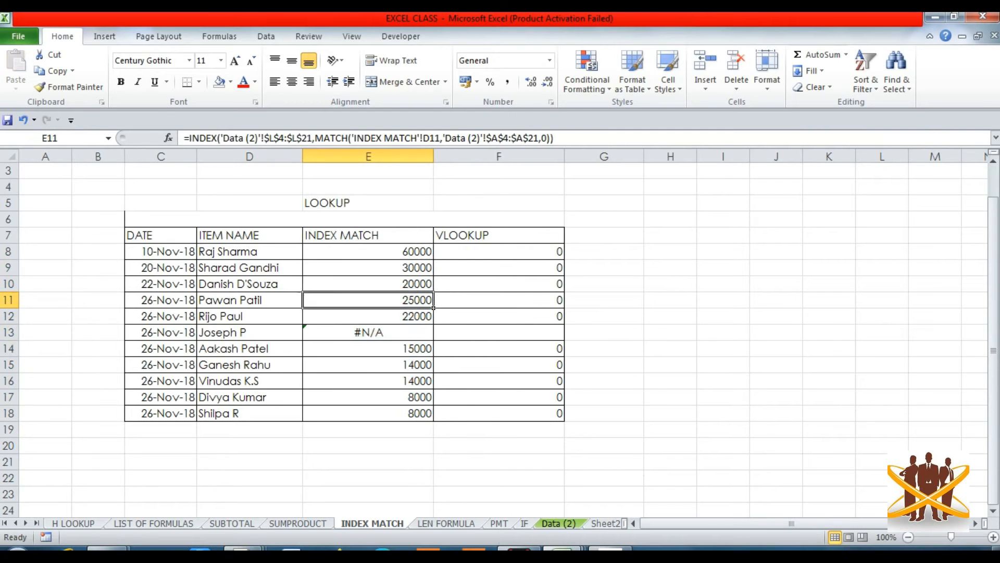
key("Delete")
key("Down")
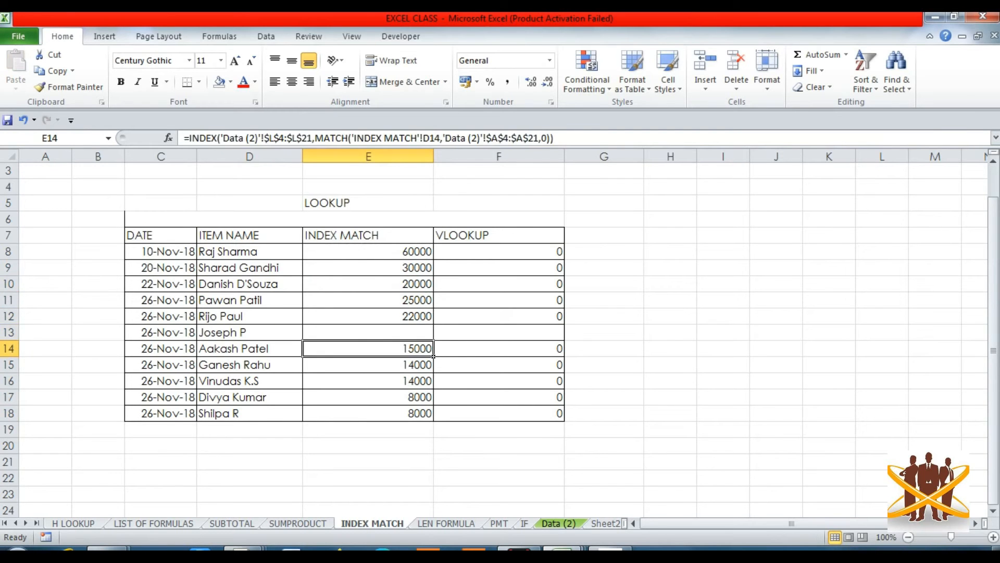
Examine the copied INDEX MATCH formulas in the upper rows of column E.
key("Up")
key("Up")
key("Up")
key("Up")
key("Up")
key("Down")
key("Down")
key("Down")
key("Down")
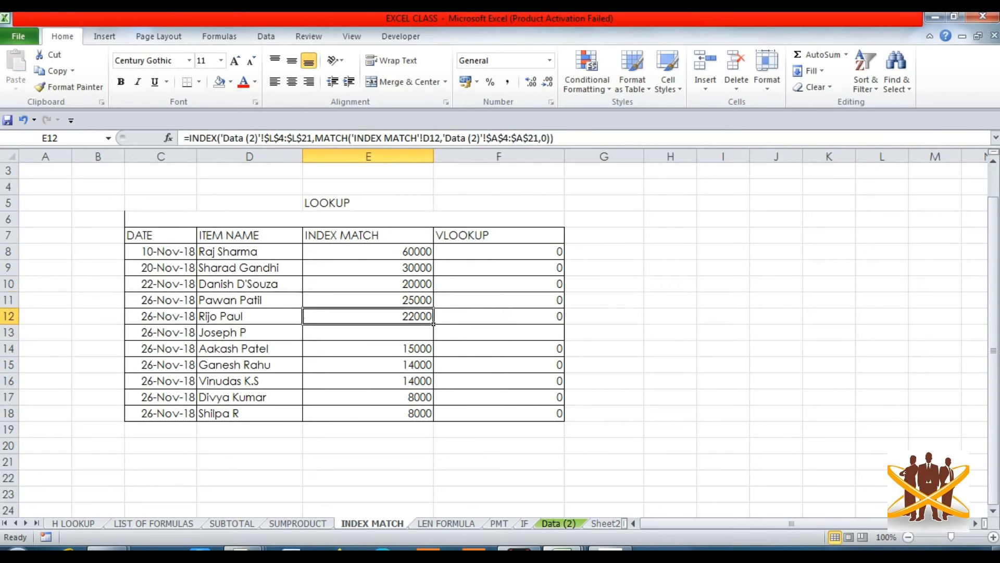
Begin a new VLOOKUP formula in F8 with D8 as the lookup value.
key("Up")
key("Up")
key("Up")
key("Up")
key("Up")
key("Right")
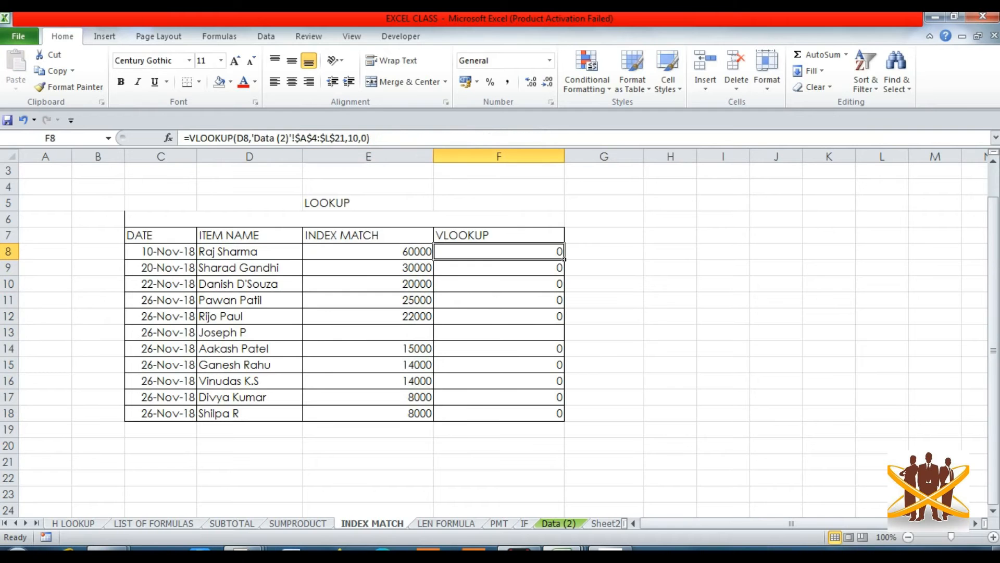
type("=VL")
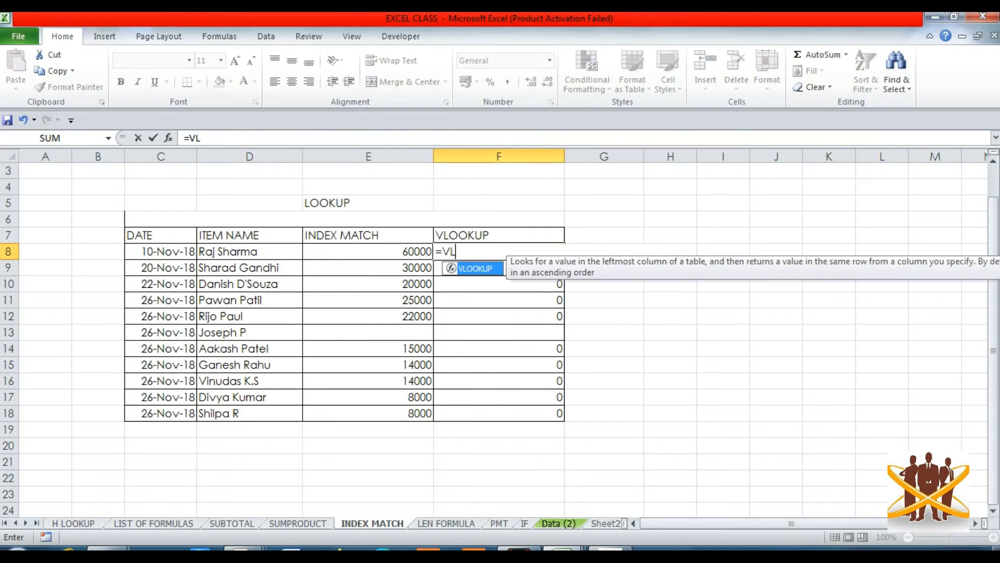
type("OOKUP(")
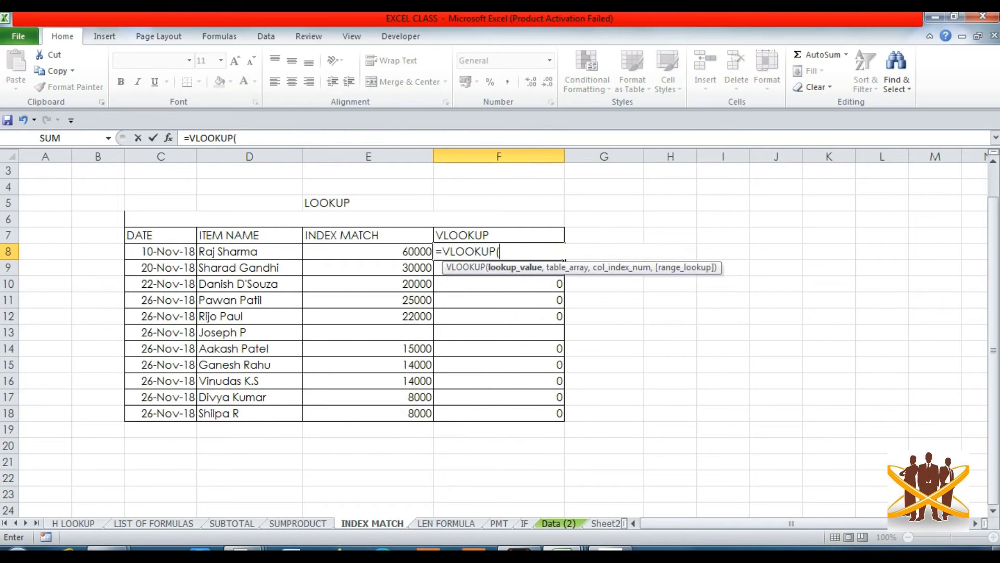
key("Left")
key("Left")
type(",")
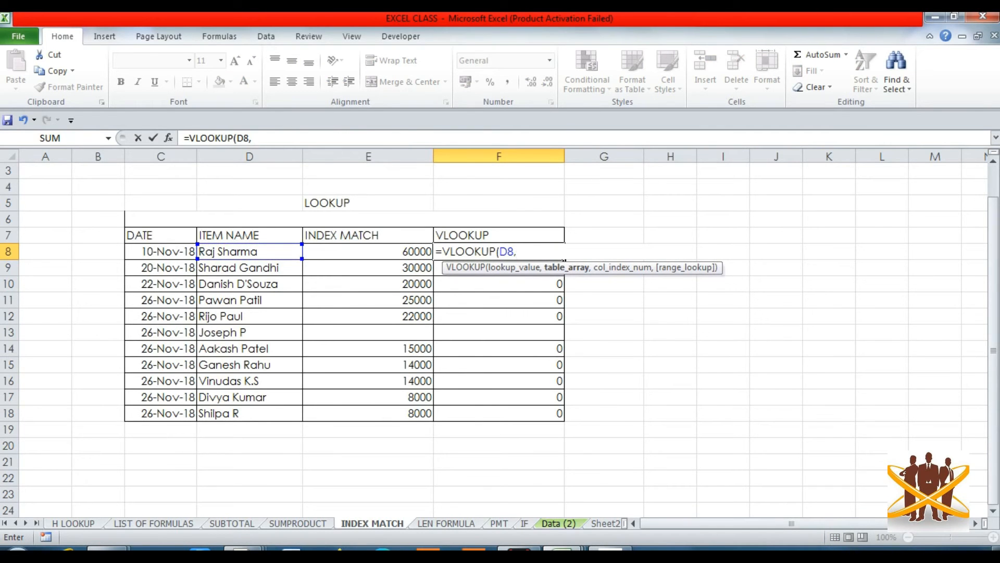
Set the VLOOKUP table array to A4:L21 on the Data (2) sheet, from the Name column through CTC.
left_click(558, 523)
key("Up")
key("Up")
key("Up")
key("Up")
key("Up")
key("Up")
key("Up")
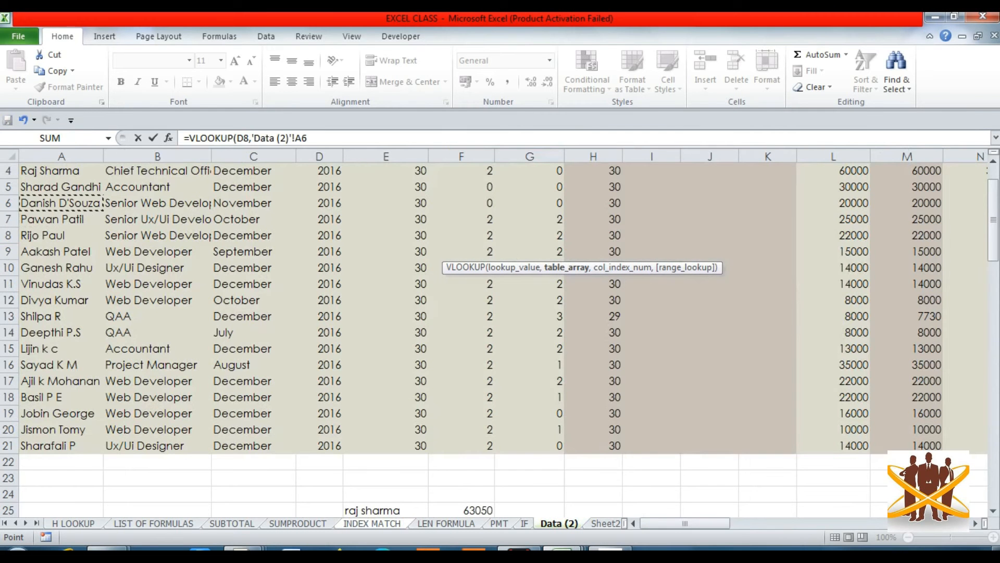
key("Down")
key("Down")
key("Down")
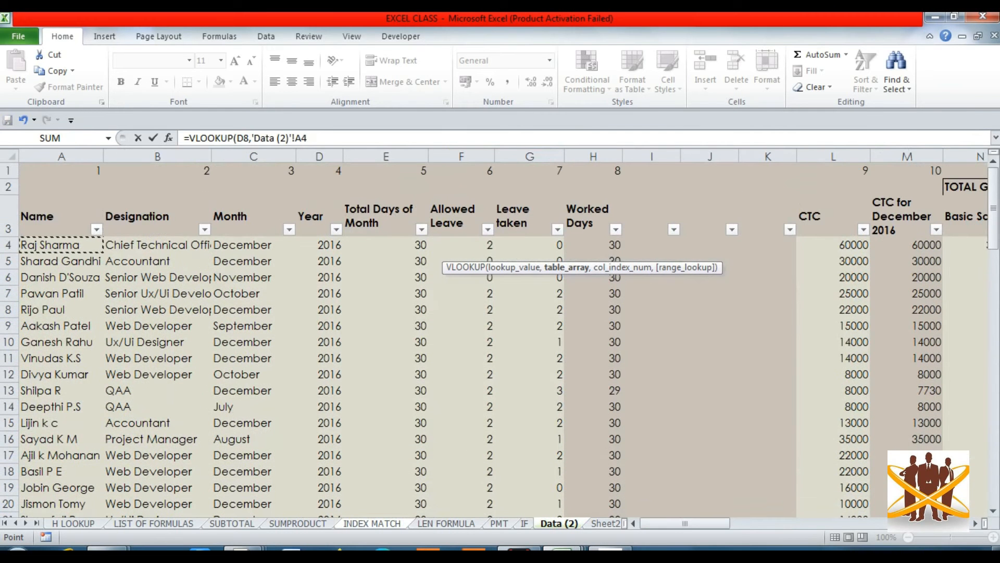
key("shift+Down")
key("shift+Down")
key("shift+Down")
key("shift+Down")
key("shift+Down")
key("shift+Down")
key("shift+Down")
key("shift+Down")
key("shift+Down")
key("shift+Down")
key("shift+Down")
key("shift+Down")
key("shift+Down")
key("shift+Down")
key("shift+Down")
key("shift+Down")
key("shift+Down")
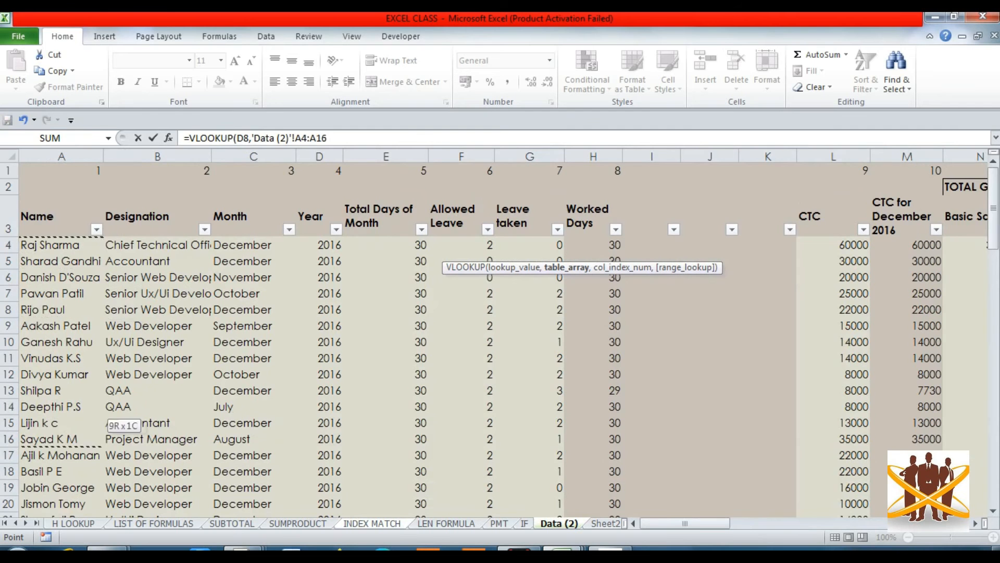
key("shift+Right")
key("shift+Right")
key("shift+Right")
key("shift+Right")
key("shift+Right")
key("shift+Right")
key("shift+Right")
key("shift+Right")
key("shift+Right")
key("shift+Right")
key("shift+Right")
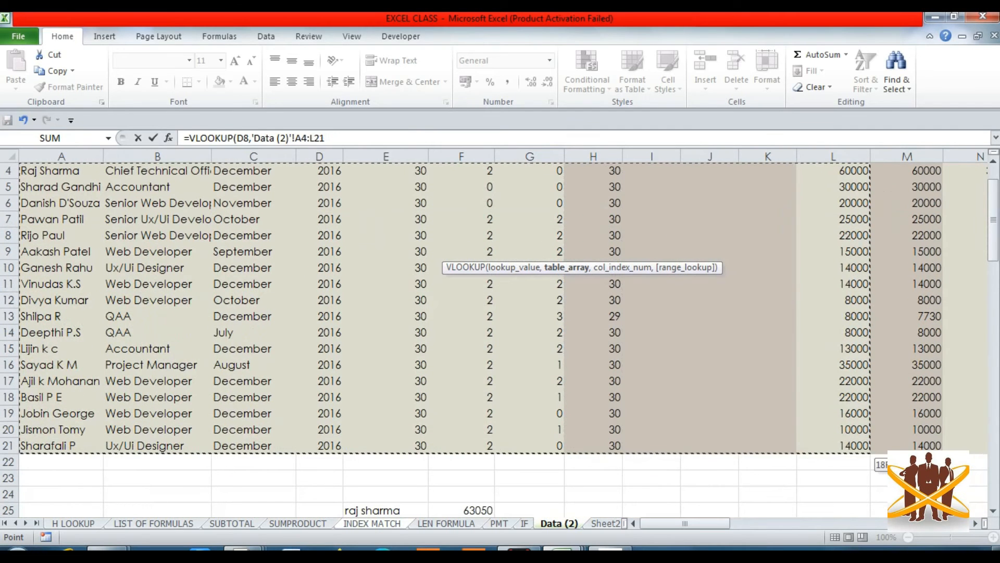
type(",")
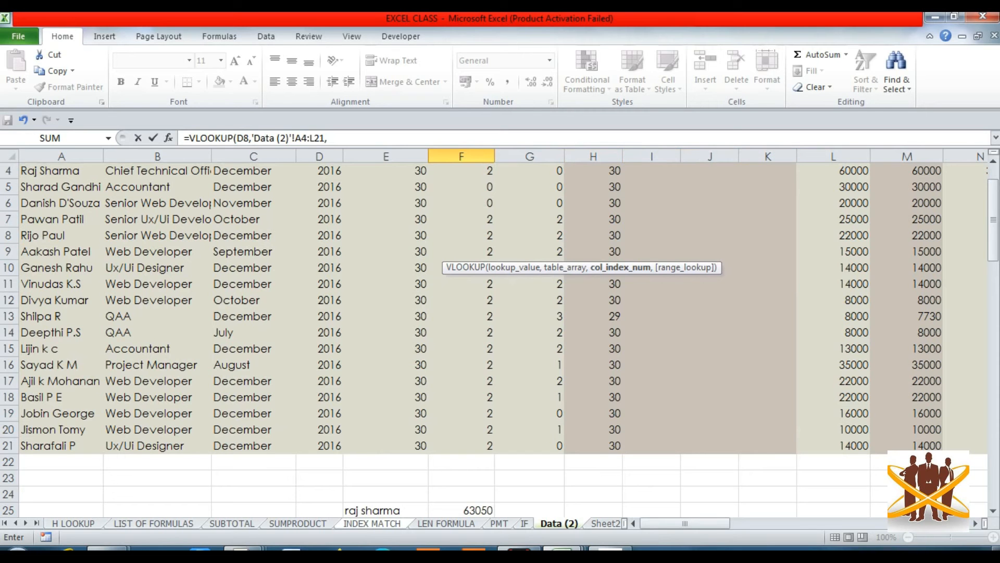
Complete the VLOOKUP in F8 with column index 12 and exact match 0.
left_click(328, 138)
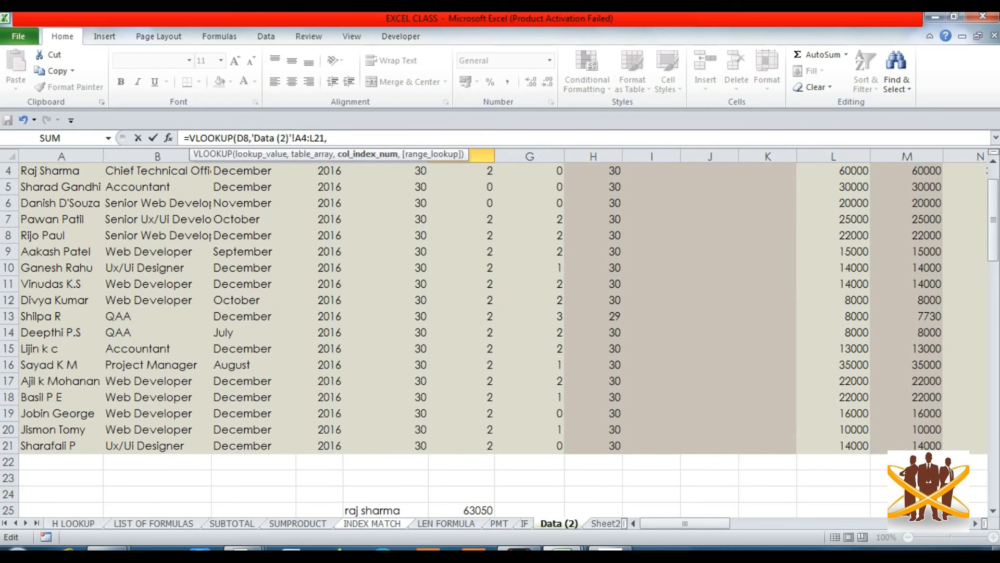
type("12,0")
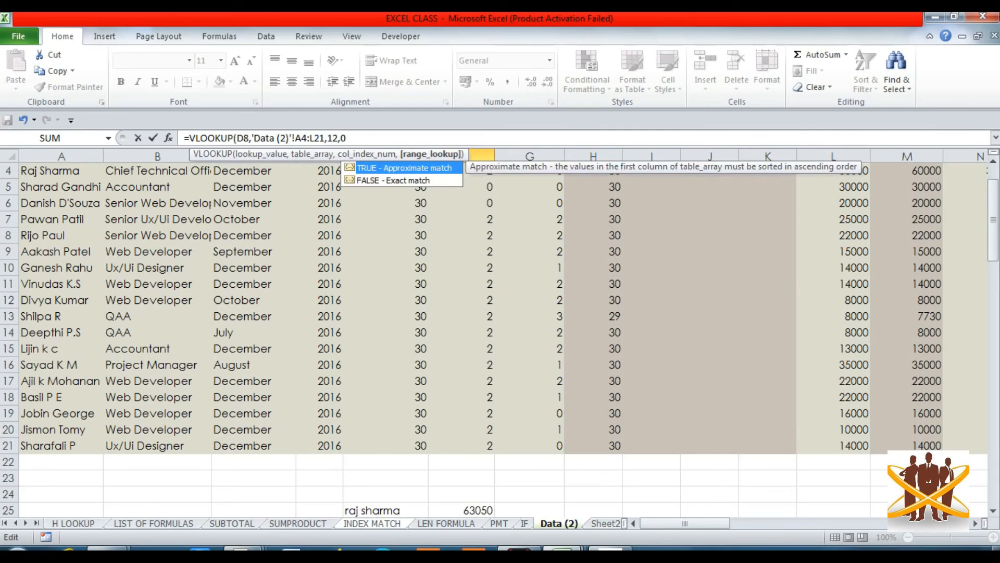
type(")")
key("Return")
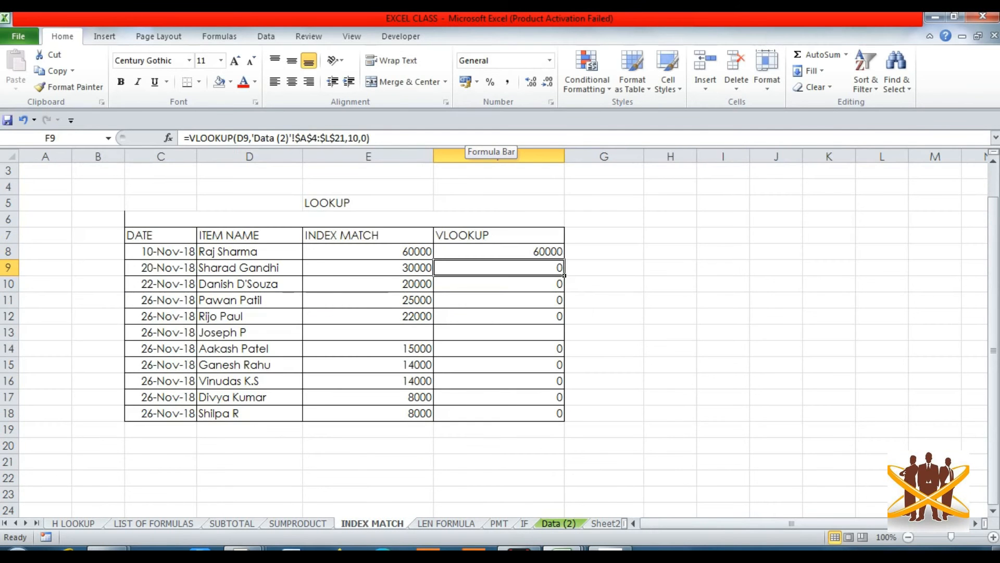
Make the table array in the F8 VLOOKUP absolute as $A$4:$L$21.
key("F2")
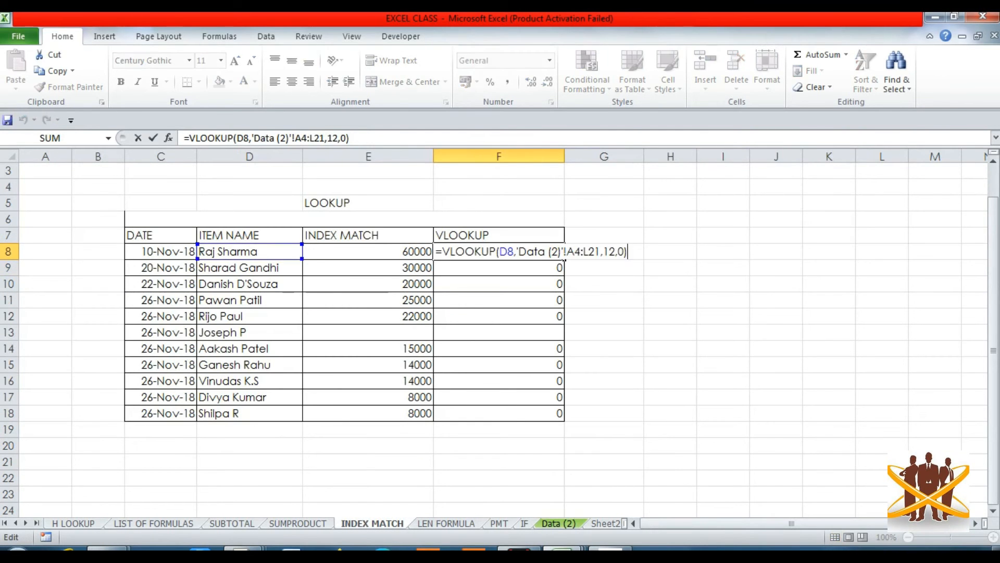
left_click(574, 252)
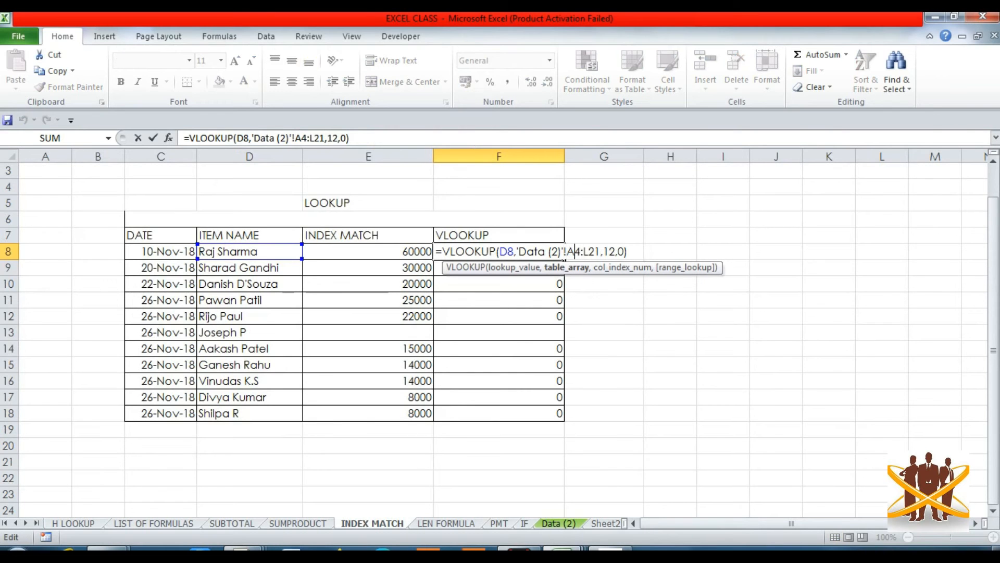
key("F4")
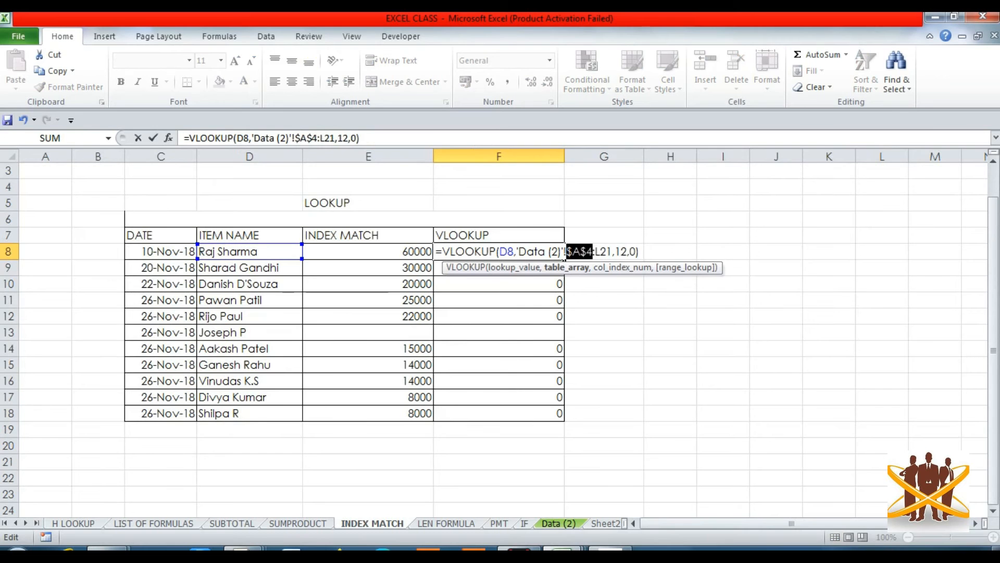
key("Right")
key("Right")
key("F4")
key("Return")
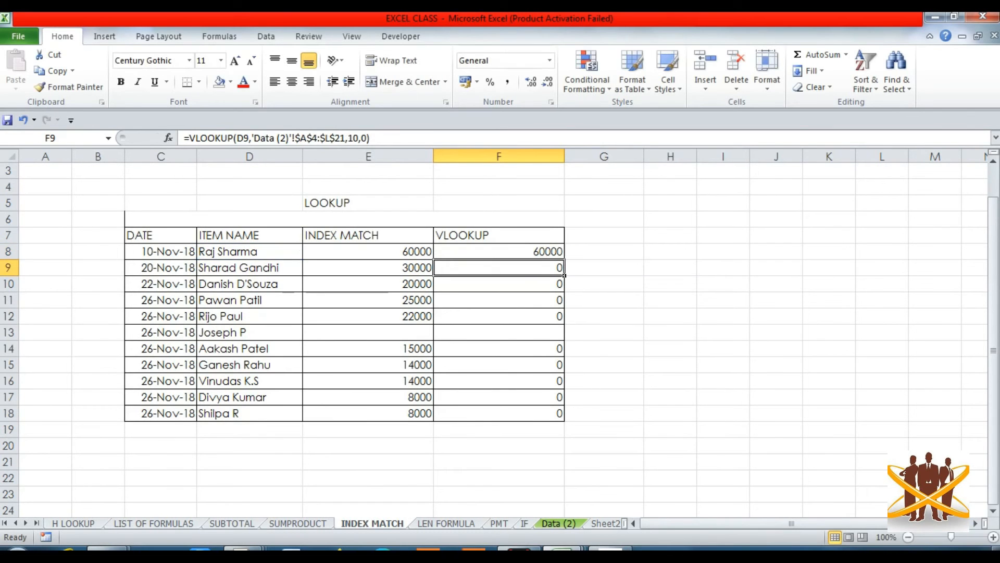
Copy the VLOOKUP formula from F8 over the cells F9:F18.
key("Up")
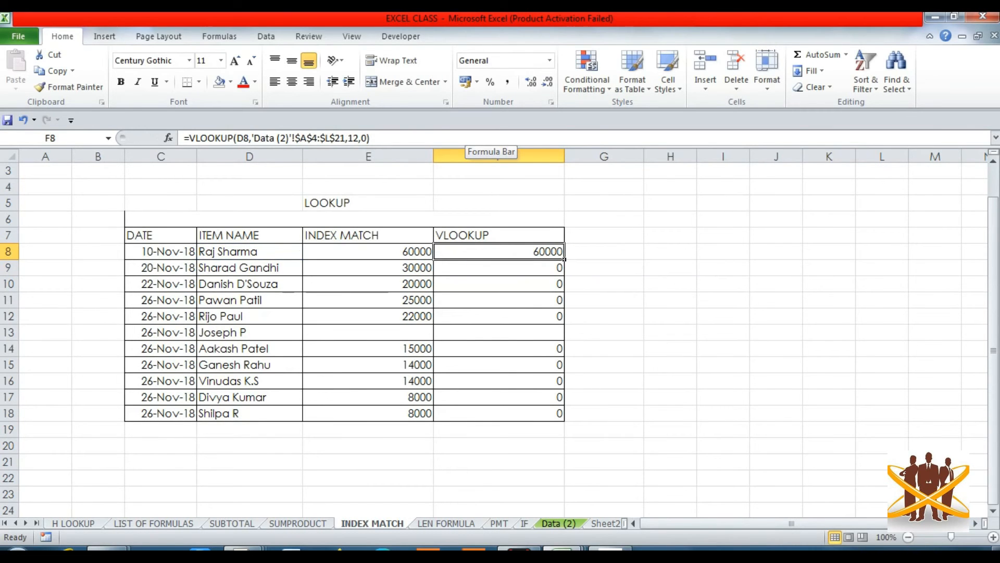
key("ctrl+c")
key("Down")
key("shift+Down")
key("shift+Down")
key("shift+Down")
key("shift+Down")
key("shift+Down")
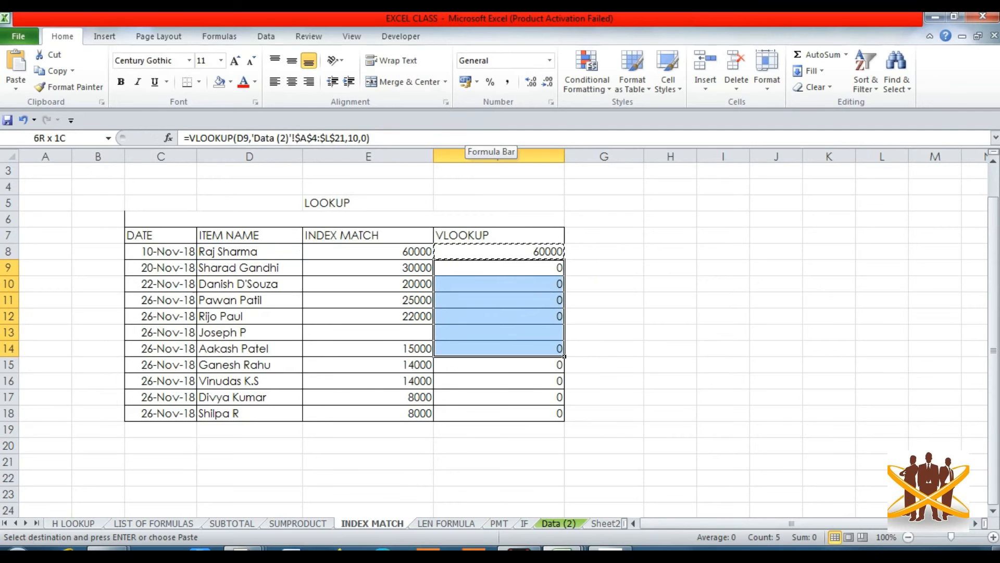
key("shift+Down")
key("shift+Down")
key("shift+Down")
key("shift+Down")
key("Return")
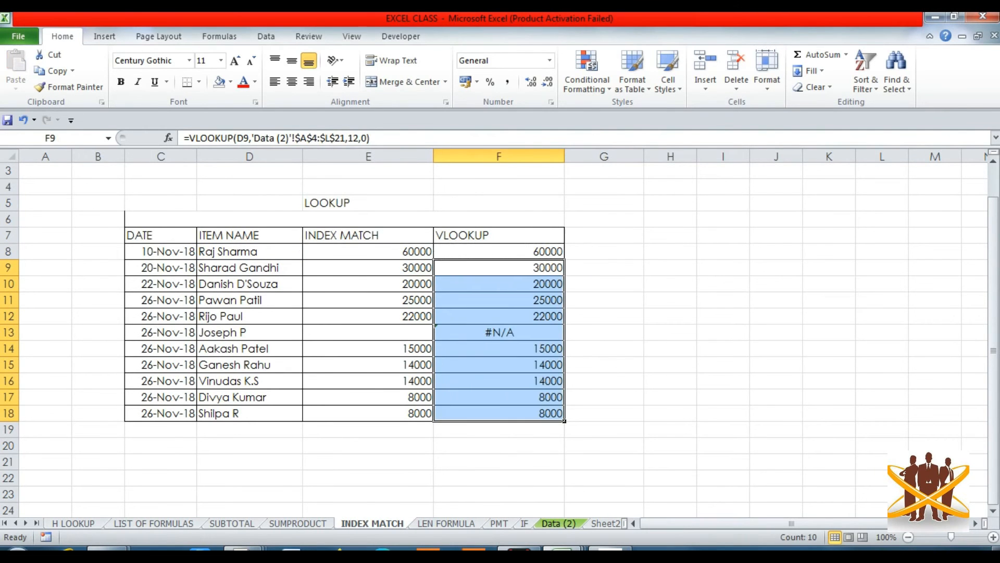
key("Down")
key("Down")
key("Down")
key("Down")
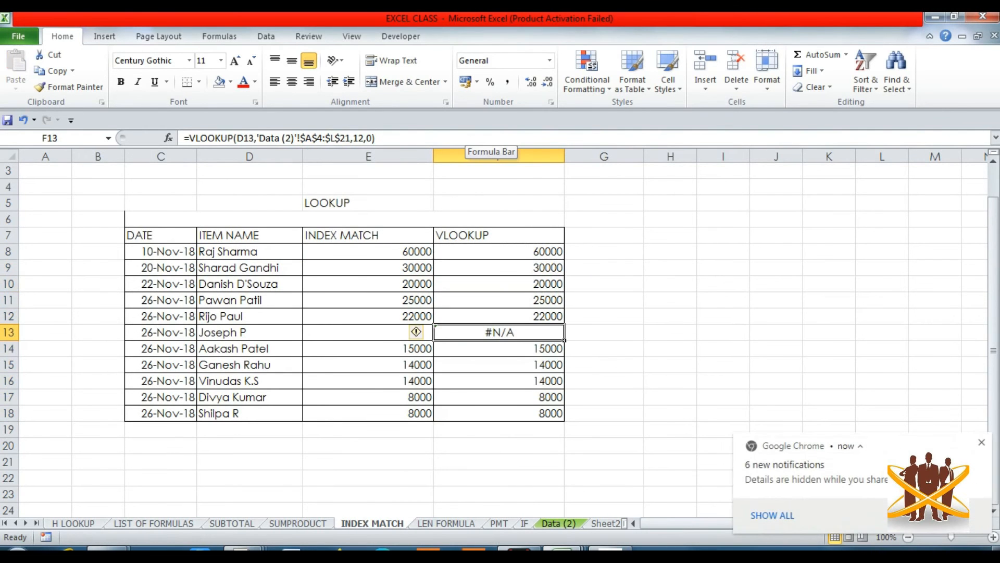
key("Delete")
Compare the INDEX MATCH and VLOOKUP results row by row in columns E and F of the lookup table.
key("Left")
key("Left")
key("Right")
key("Right")
key("Right")
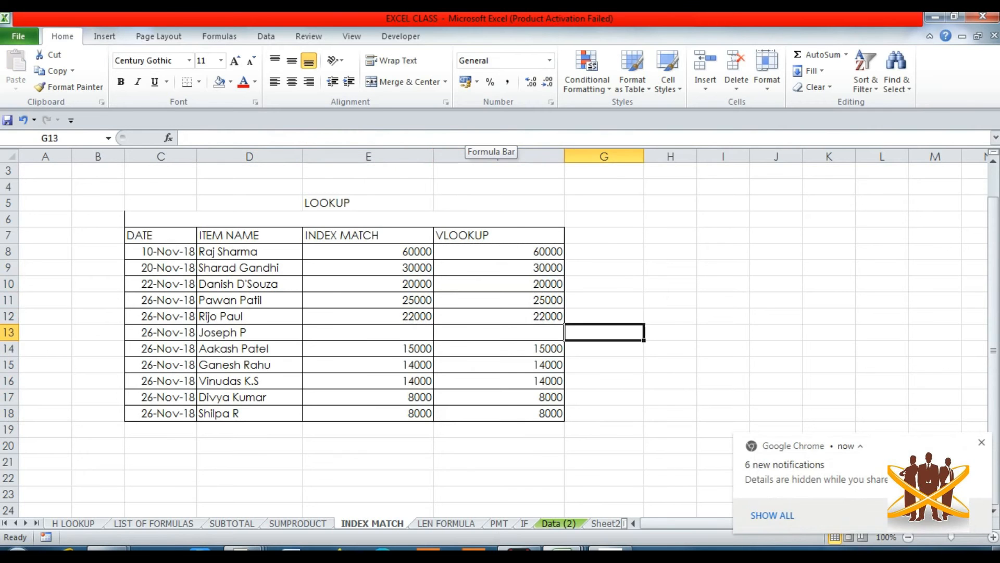
key("Left")
key("Left")
key("Up")
key("Up")
key("Up")
key("Up")
key("Right")
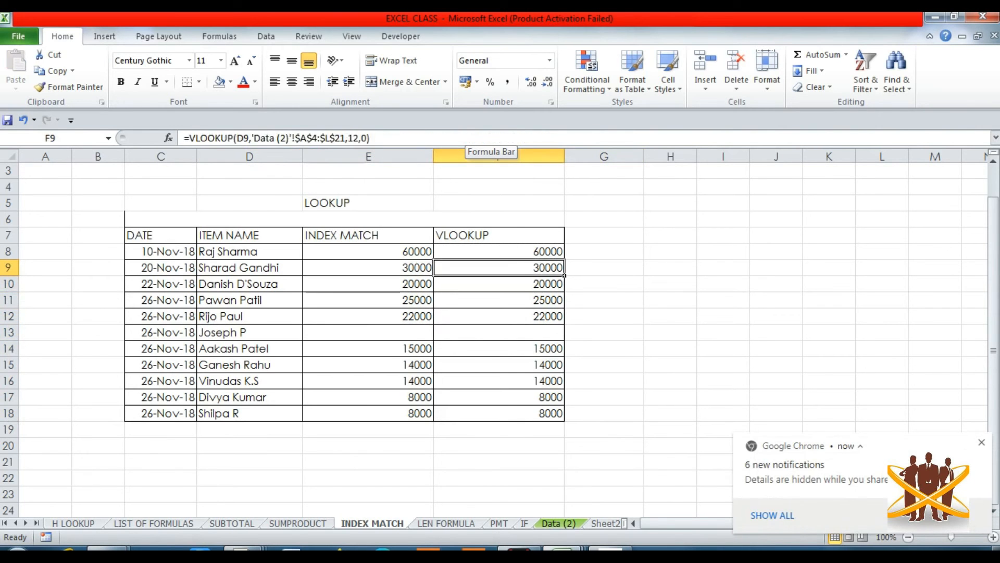
key("Right")
key("Left")
key("Down")
key("Down")
key("Down")
key("Down")
key("Down")
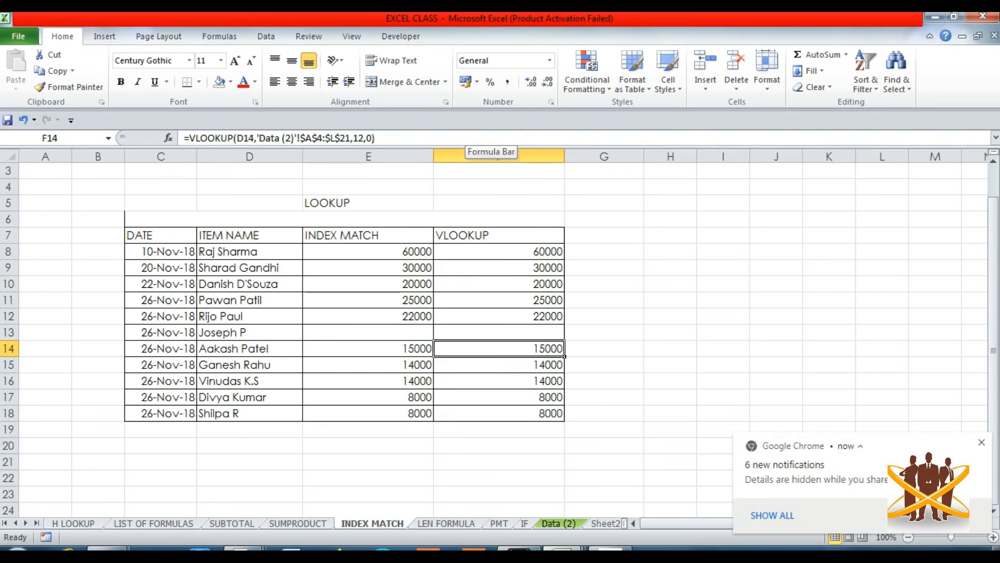
key("Left")
key("Right")
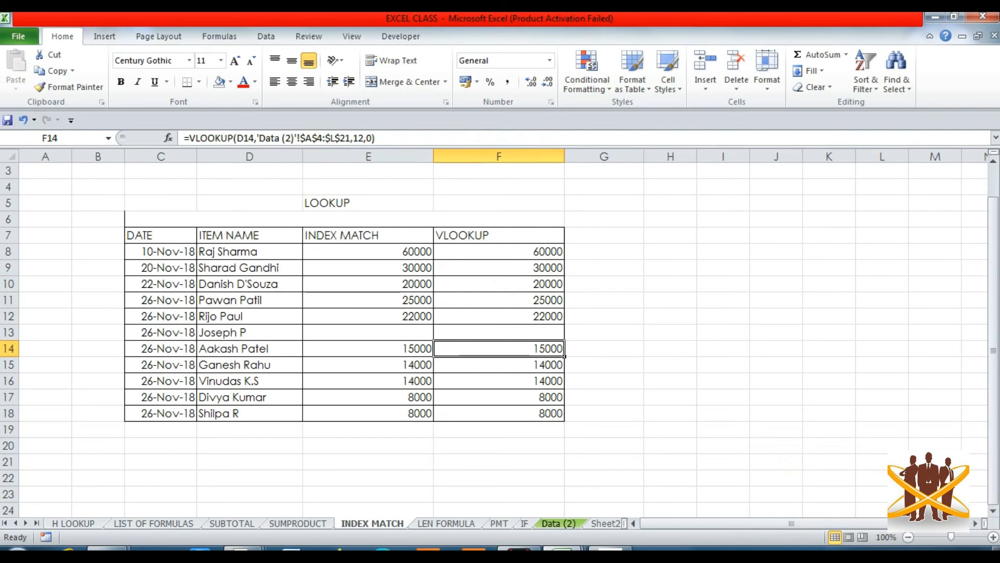
Delete the three empty columns I to K from the Data (2) sheet.
left_click(559, 523)
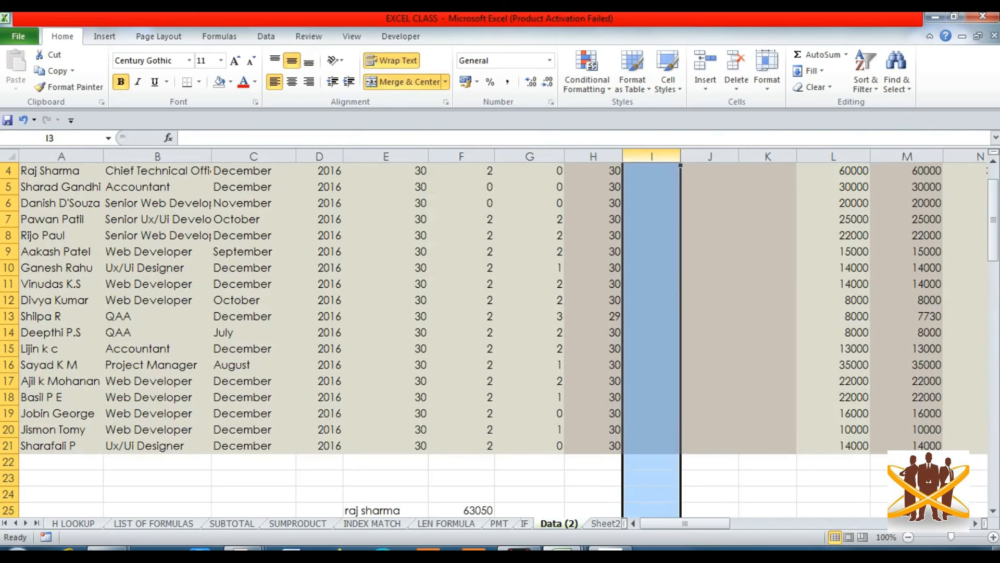
key("Return")
key("shift+Right")
key("shift+Right")
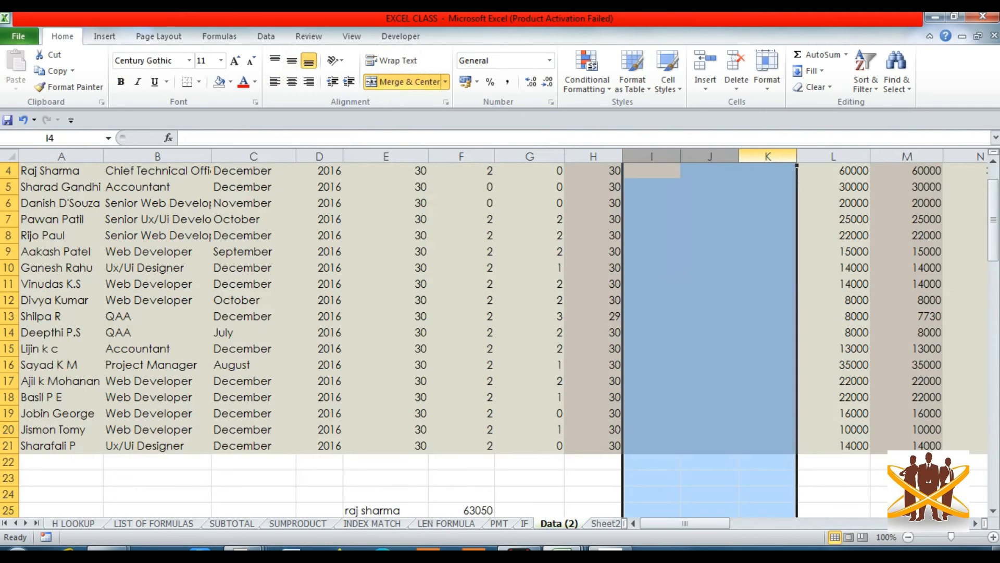
right_click(764, 158)
left_click(802, 355)
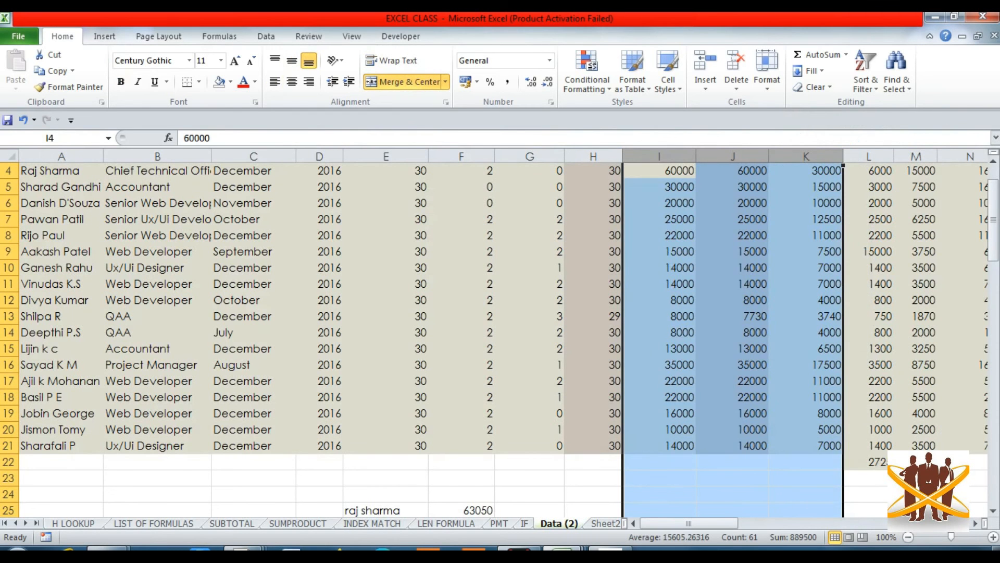
Examine how the VLOOKUP and INDEX MATCH formulas on the INDEX MATCH sheet respond to the deleted source columns.
left_click(373, 523)
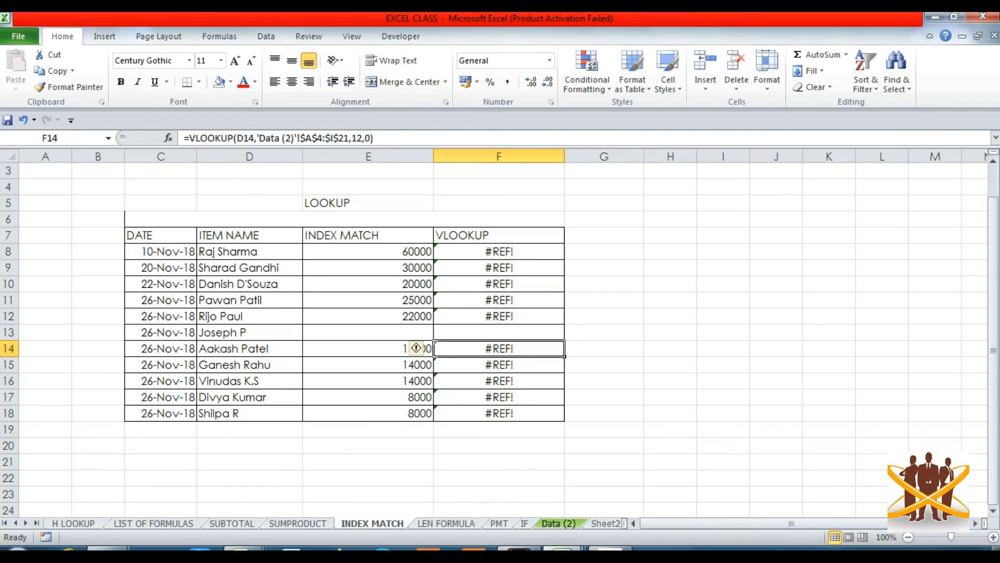
left_click(499, 252)
key("Down")
key("Down")
key("Down")
key("Down")
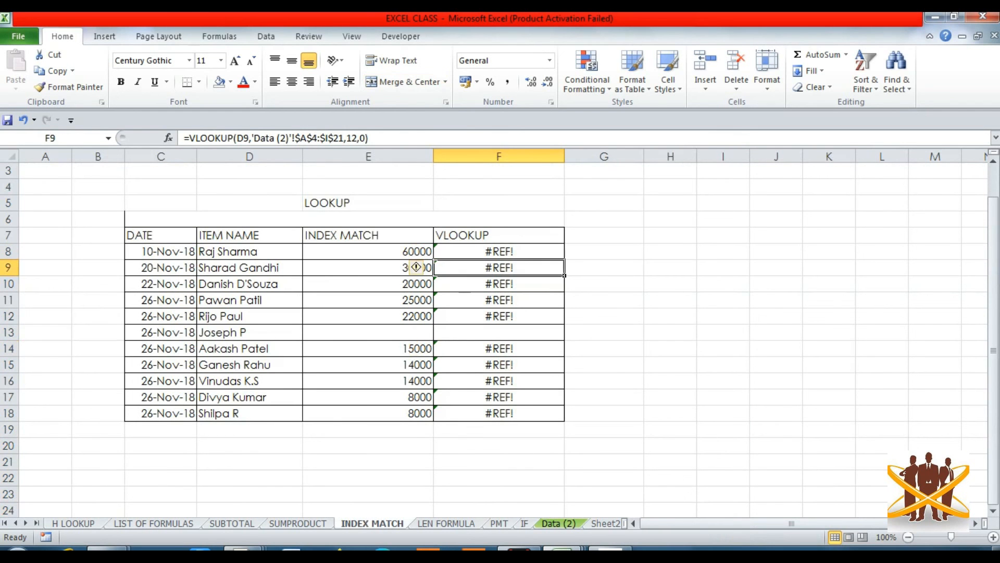
key("Left")
key("Left")
key("Down")
key("Down")
key("Down")
key("Down")
key("Down")
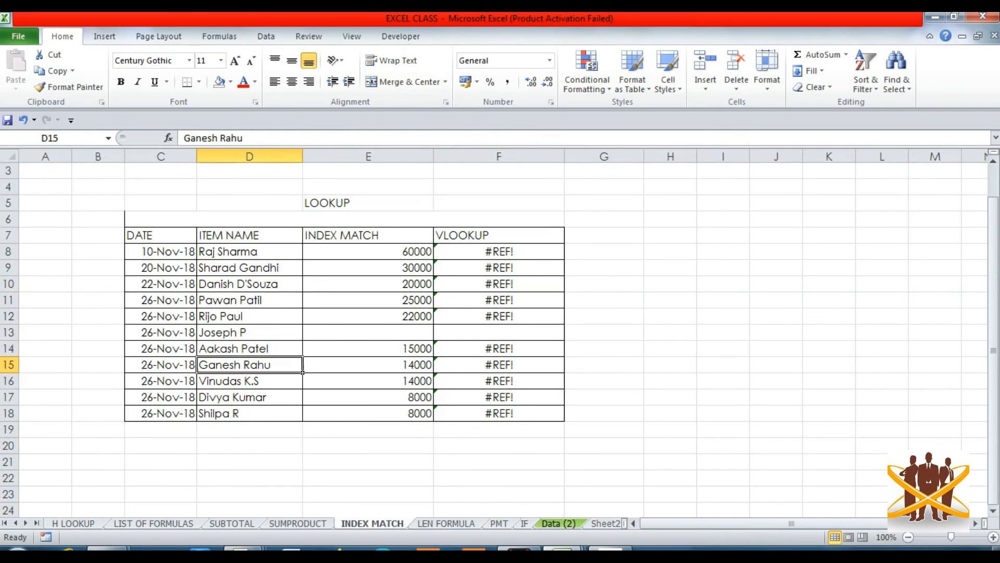
key("Right")
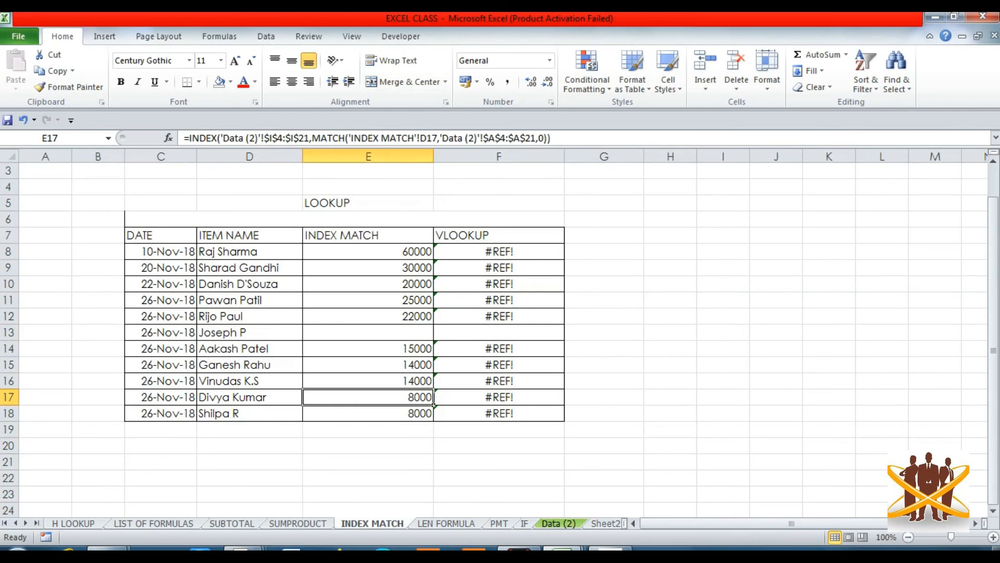
List the function names VLOOKUP, HLOOKUP and INDEX MATCH in cells D24 to D26 below the lookup table.
key("Right")
key("Down")
key("Down")
key("Down")
key("Down")
key("Down")
key("Down")
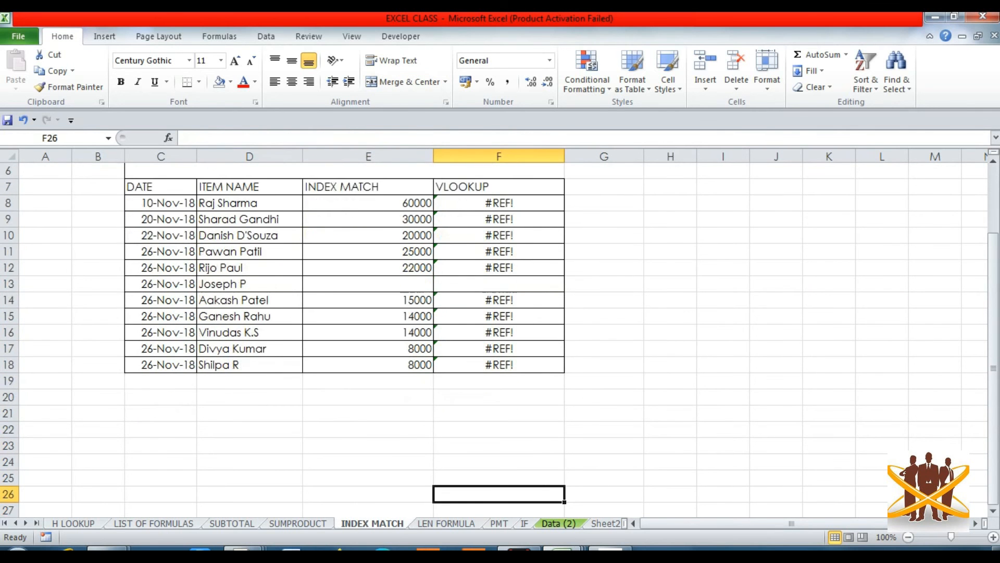
key("Left")
key("Left")
key("Up")
key("Up")
key("Up")
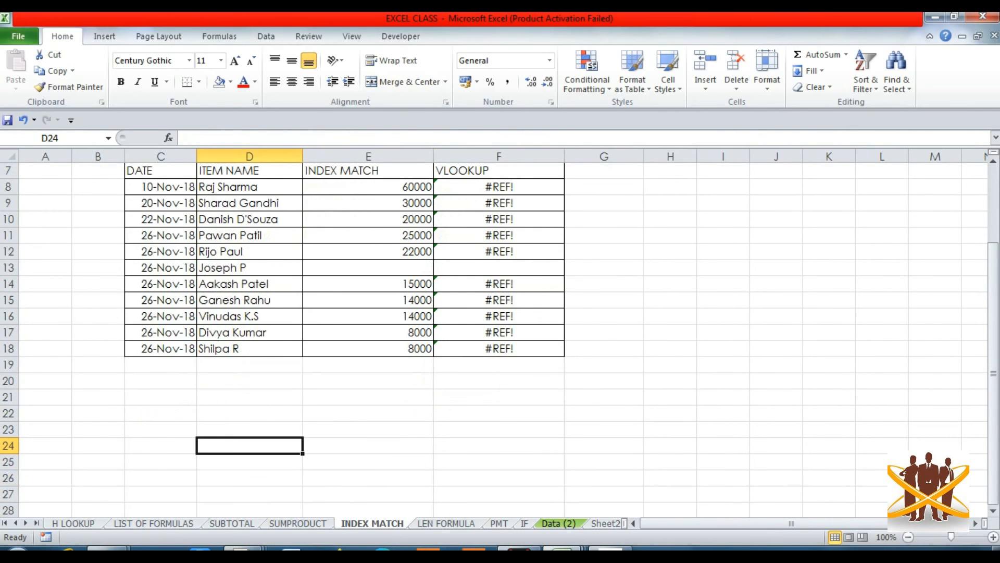
type("VLOOKUP")
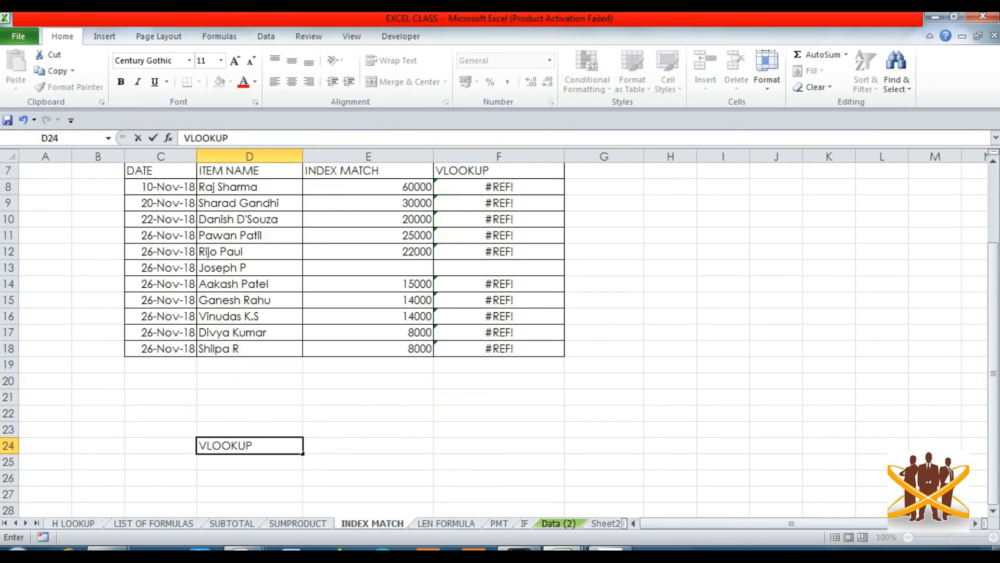
key("Return")
type("HLO")
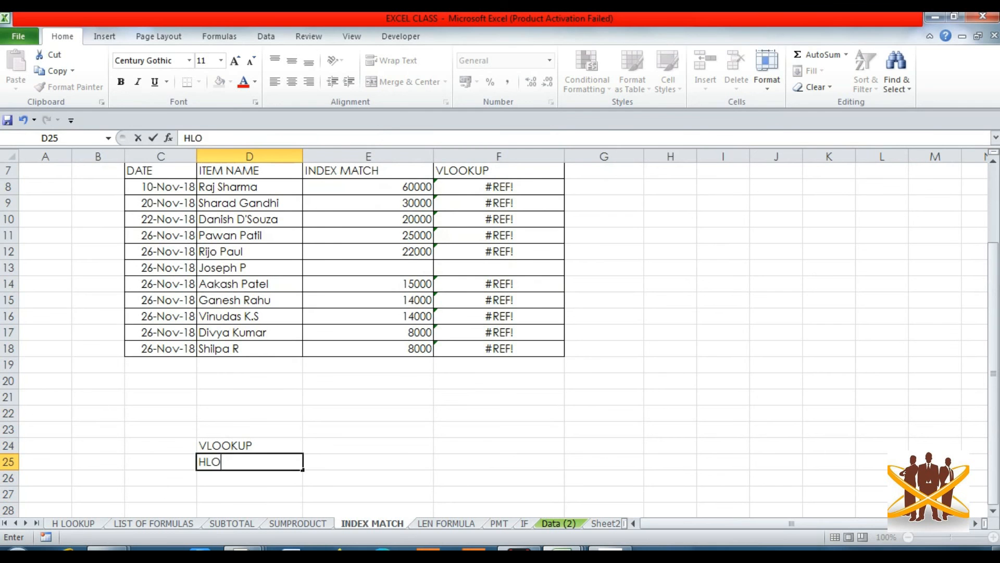
type("OKUP")
key("Return")
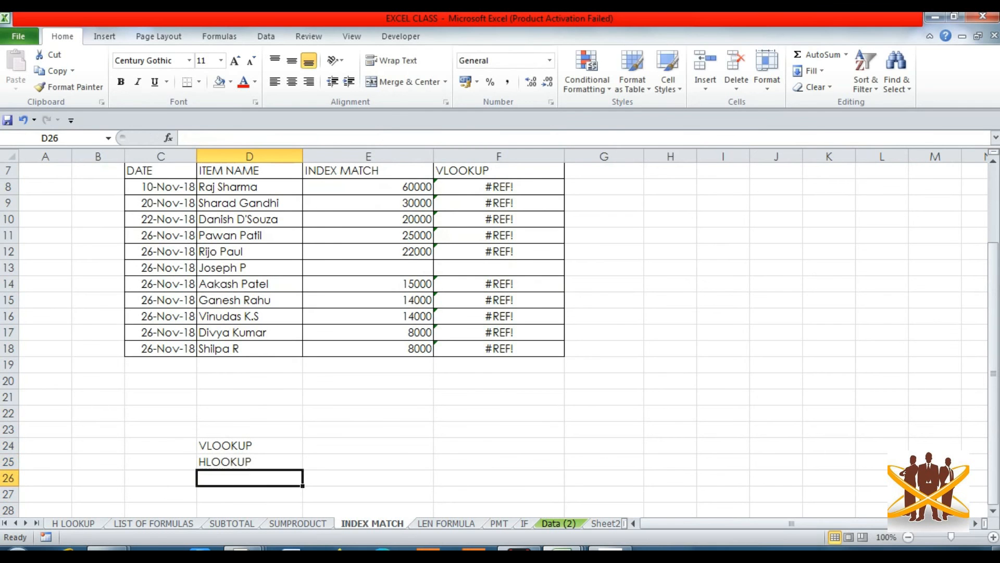
type("INDEX MA")
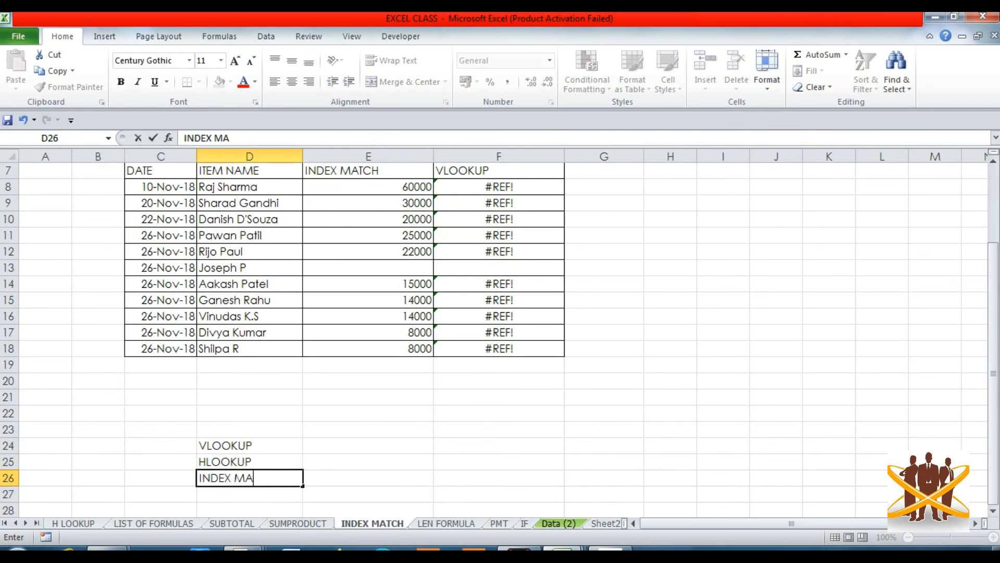
type("TCH")
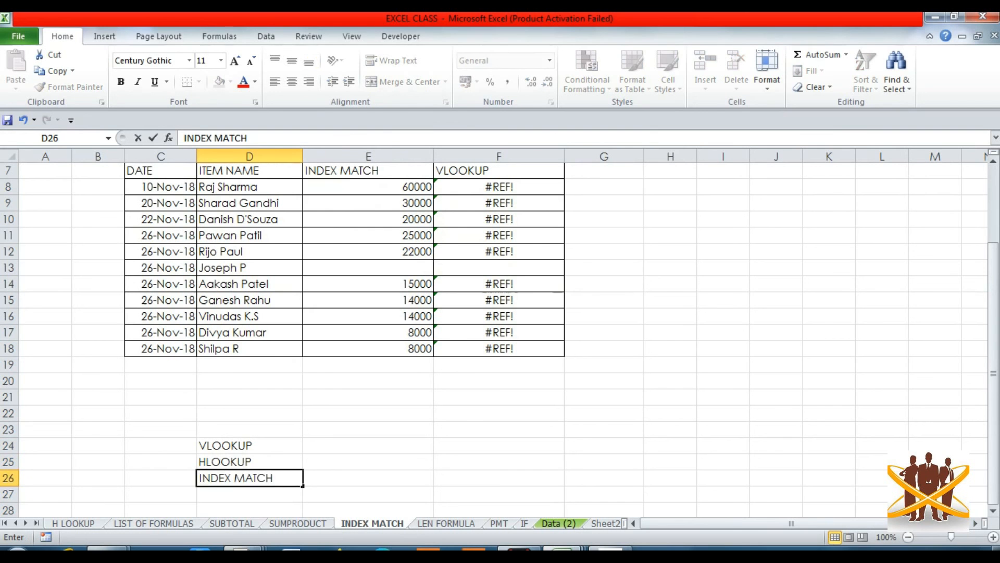
key("Return")
Review the item names, dates and lookup results in the table above the function list.
key("Up")
key("Up")
key("Up")
key("Up")
key("Up")
key("Up")
key("Up")
key("Up")
key("Up")
key("Up")
key("Up")
key("Up")
key("Up")
key("Up")
key("Up")
key("Up")
key("Up")
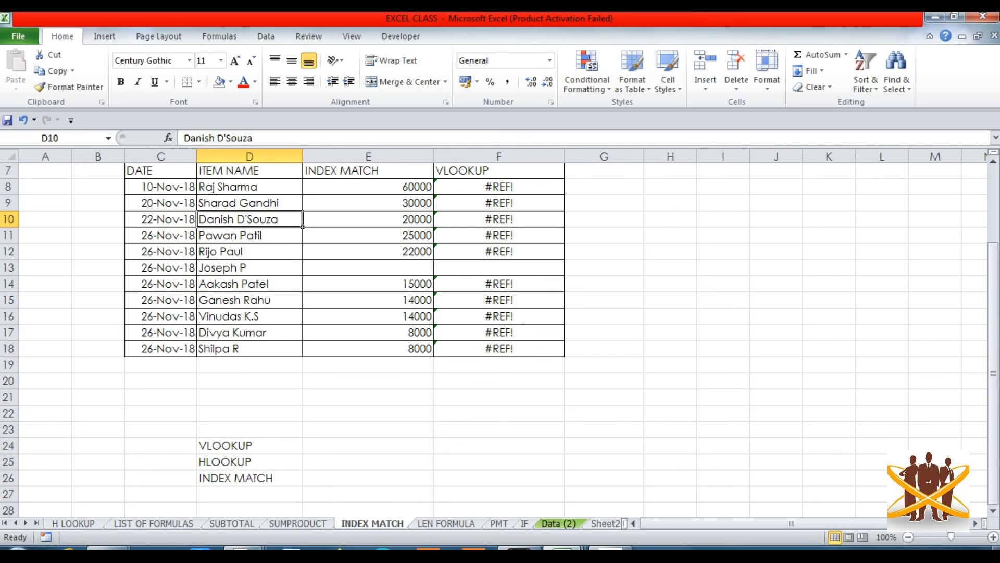
key("Right")
key("Right")
key("Left")
key("Left")
key("Left")
key("Down")
key("Down")
key("Down")
key("Down")
key("Down")
key("Down")
key("Down")
key("Down")
key("Down")
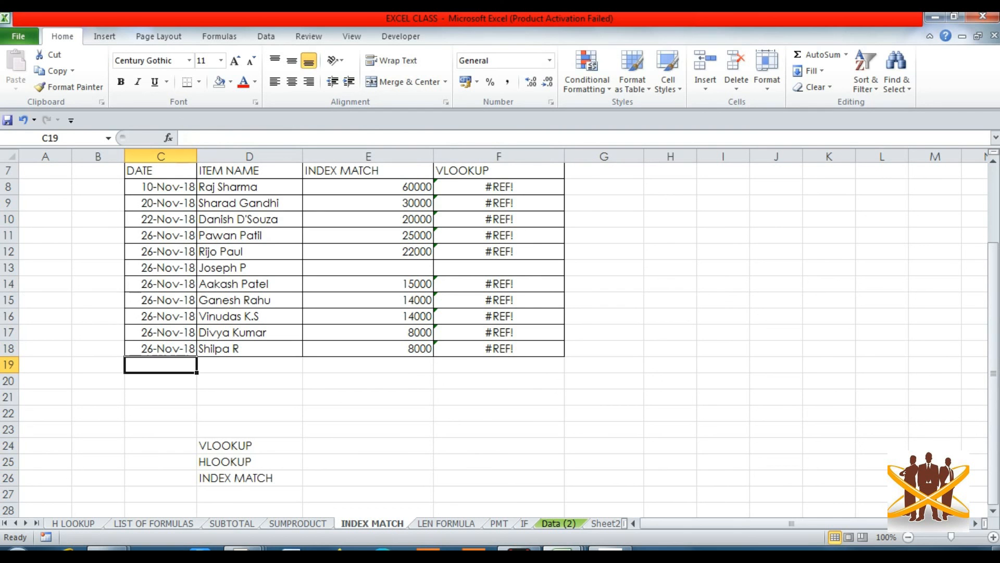
Go over the listed function names in cells D24 to D26.
key("Down")
key("Down")
key("Down")
key("Down")
key("Down")
key("Right")
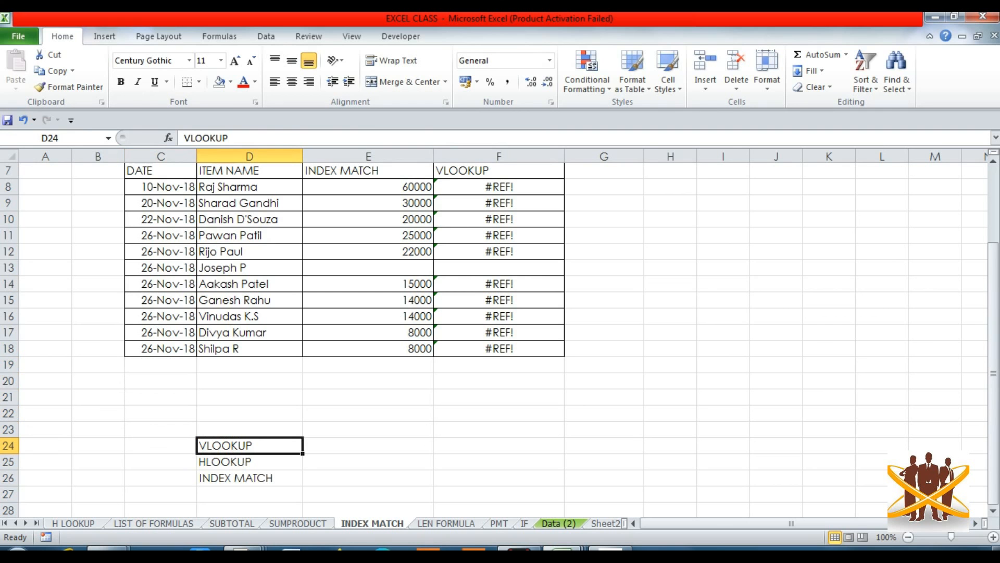
key("Down")
key("Down")
key("Up")
key("Up")
key("Down")
key("Down")
key("Down")
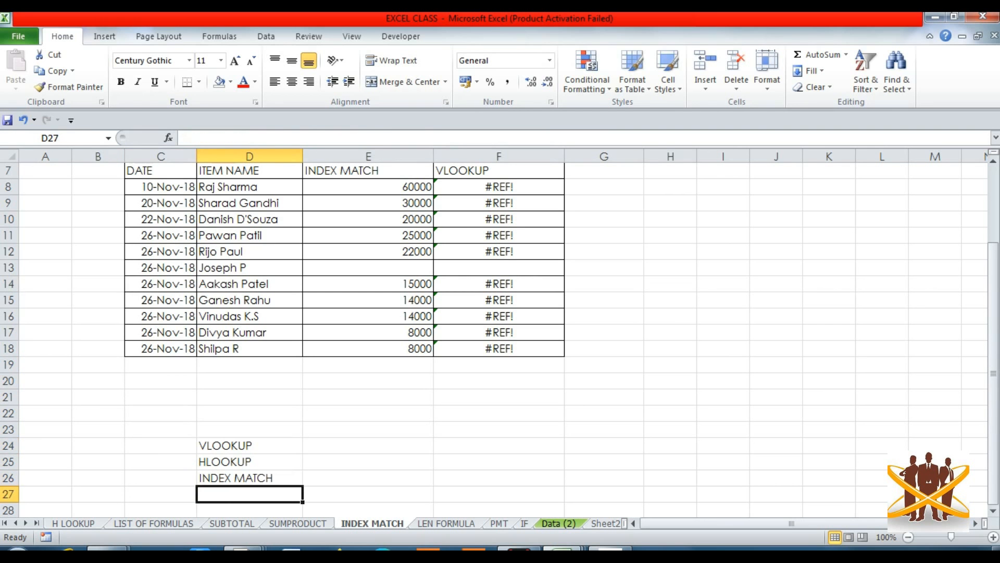